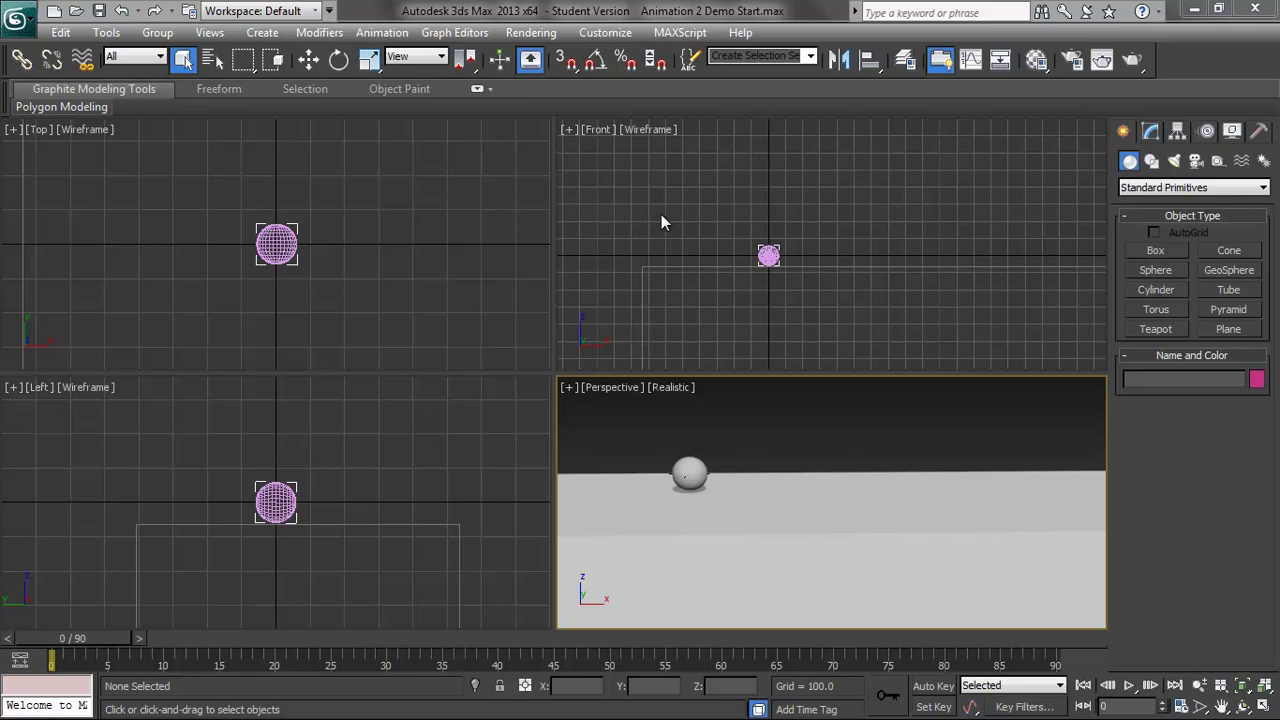
Step: Select the ball on the ground surface and fit it in all four viewports
click(690, 470)
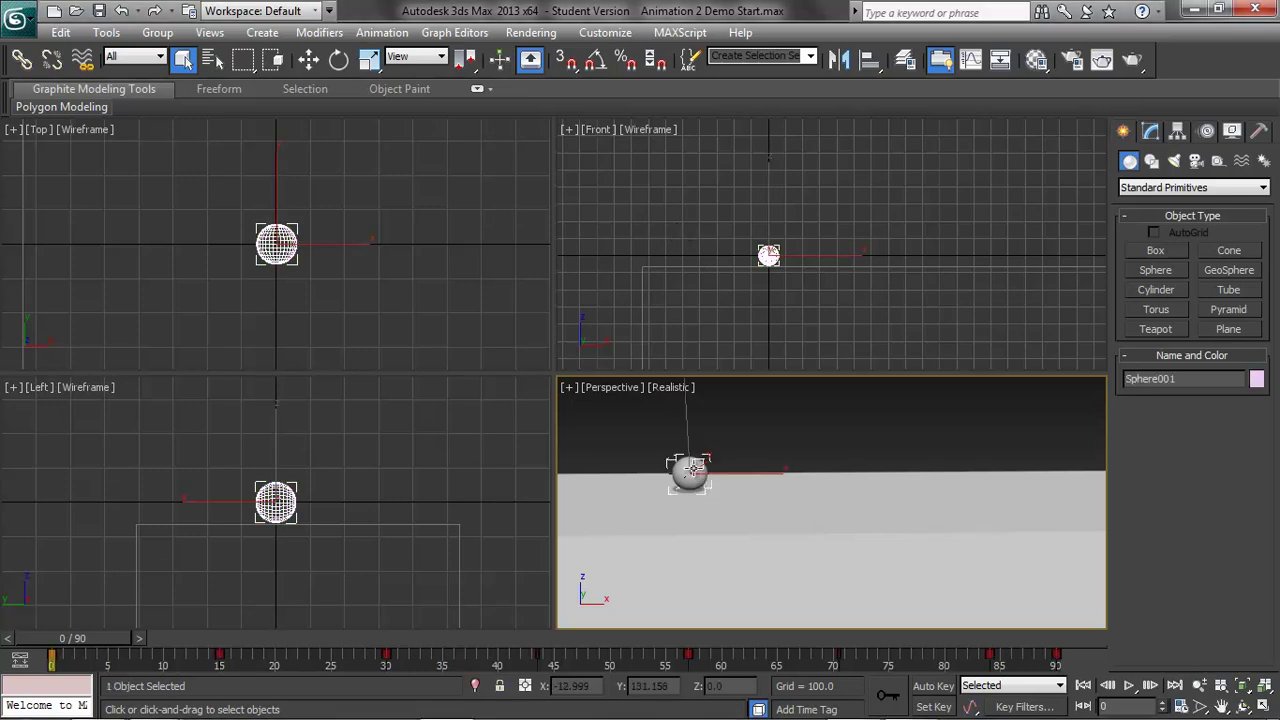
right_click(692, 470)
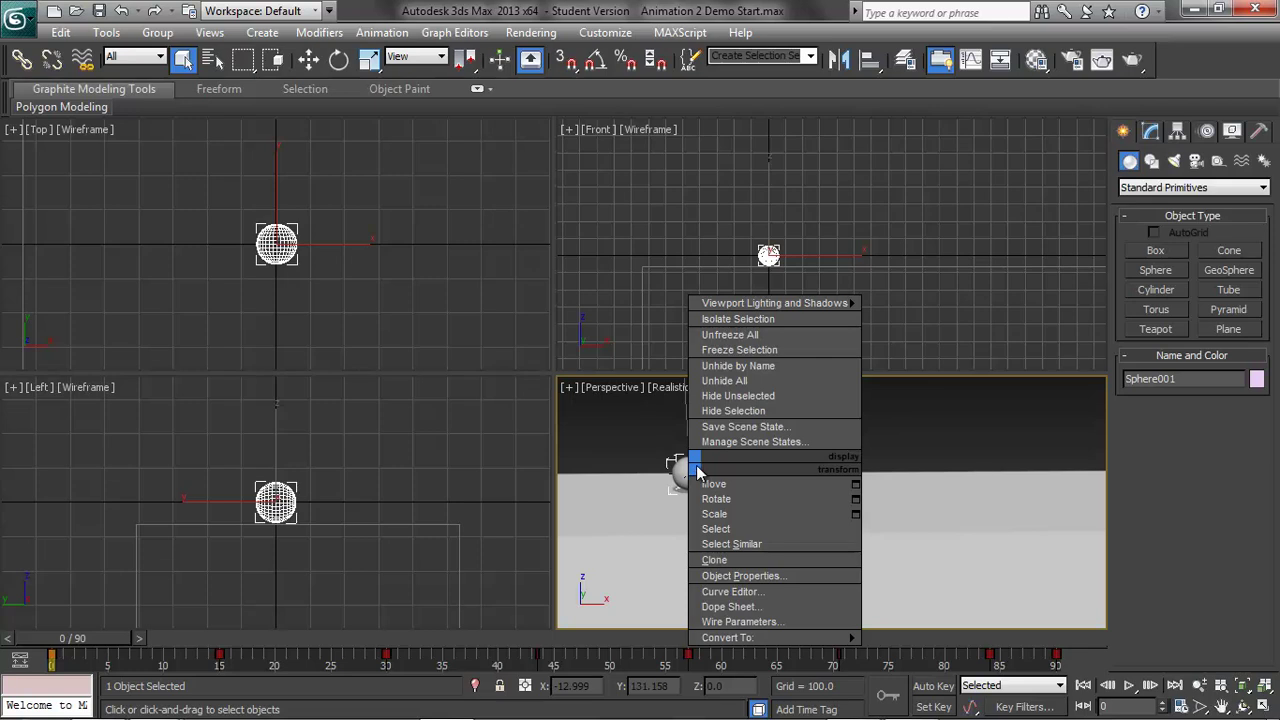
click(1261, 686)
click(1262, 687)
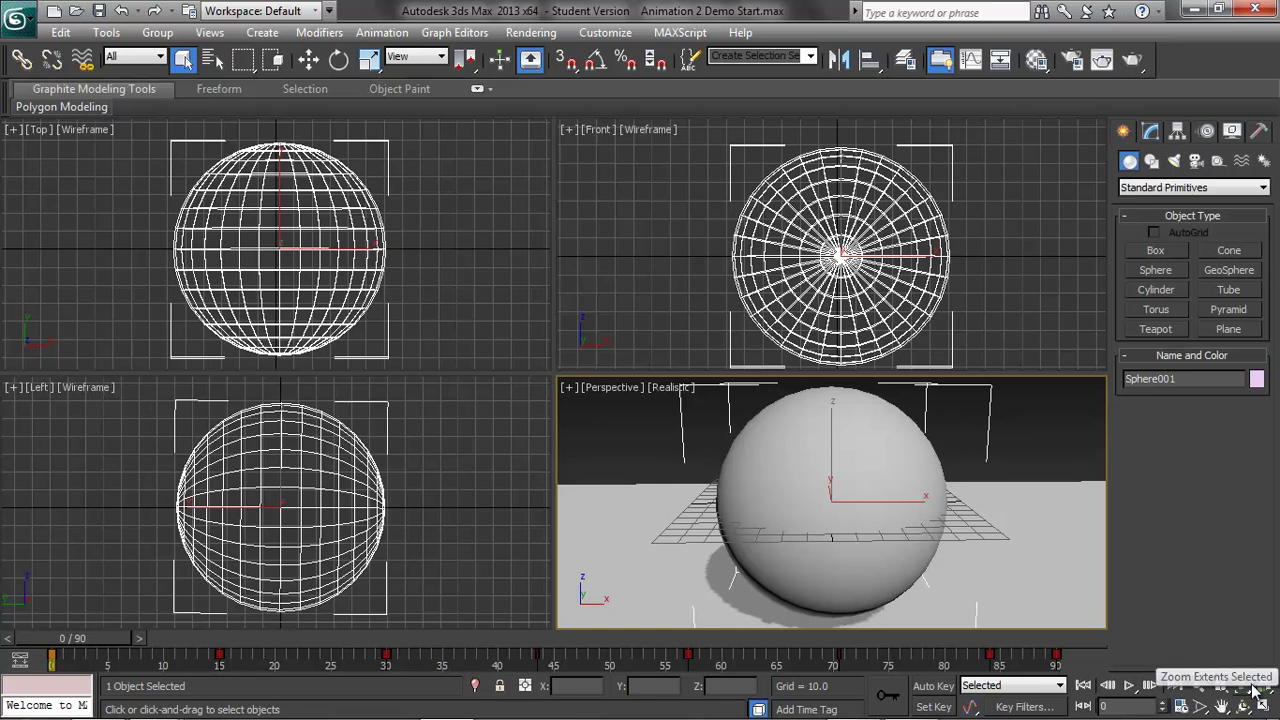
Step: Open the Compact Material Editor, enlarge its sample slots to the 3 x 2 layout and bring the whole editor into view
click(530, 32)
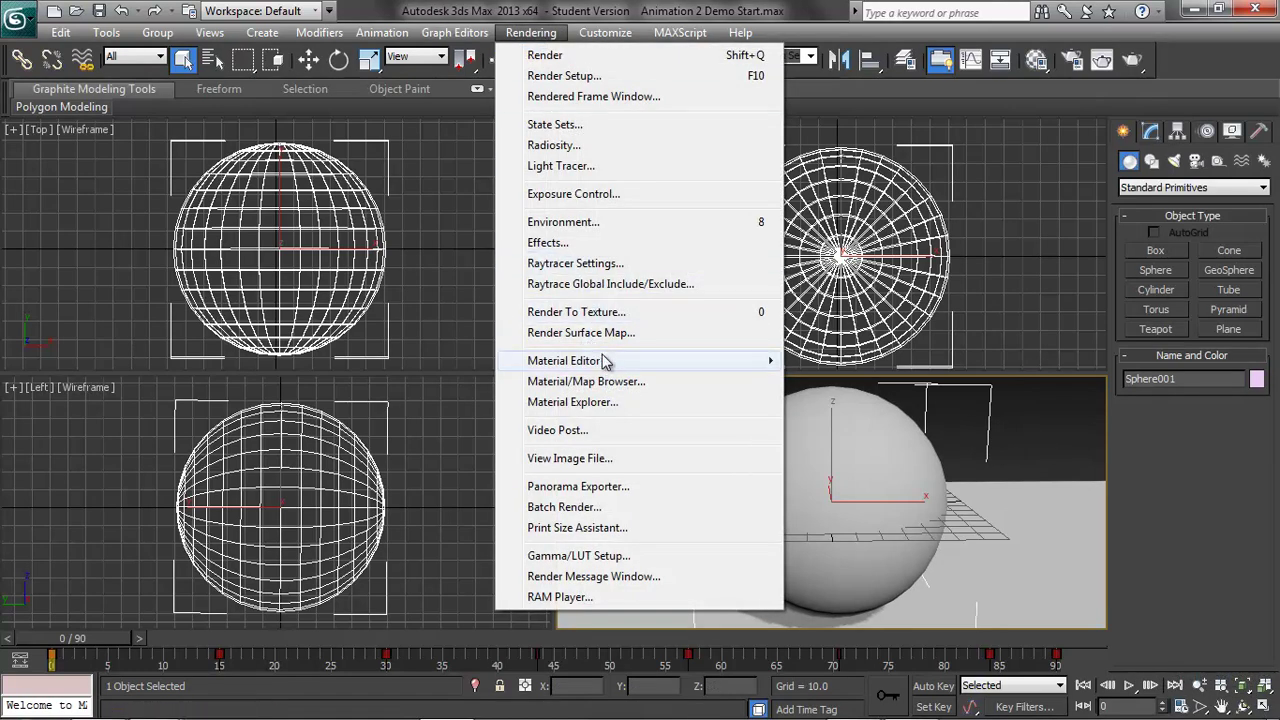
mouse_move(606, 360)
click(874, 362)
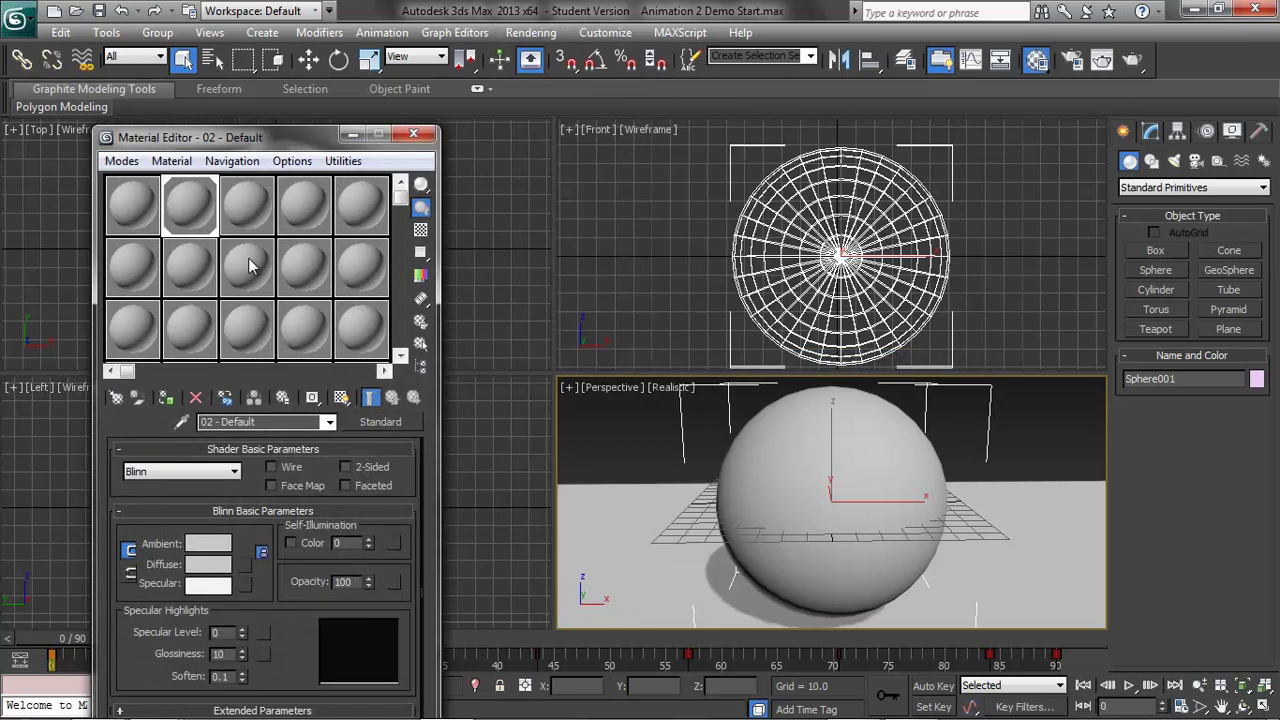
key(x)
drag(256, 141, 291, 57)
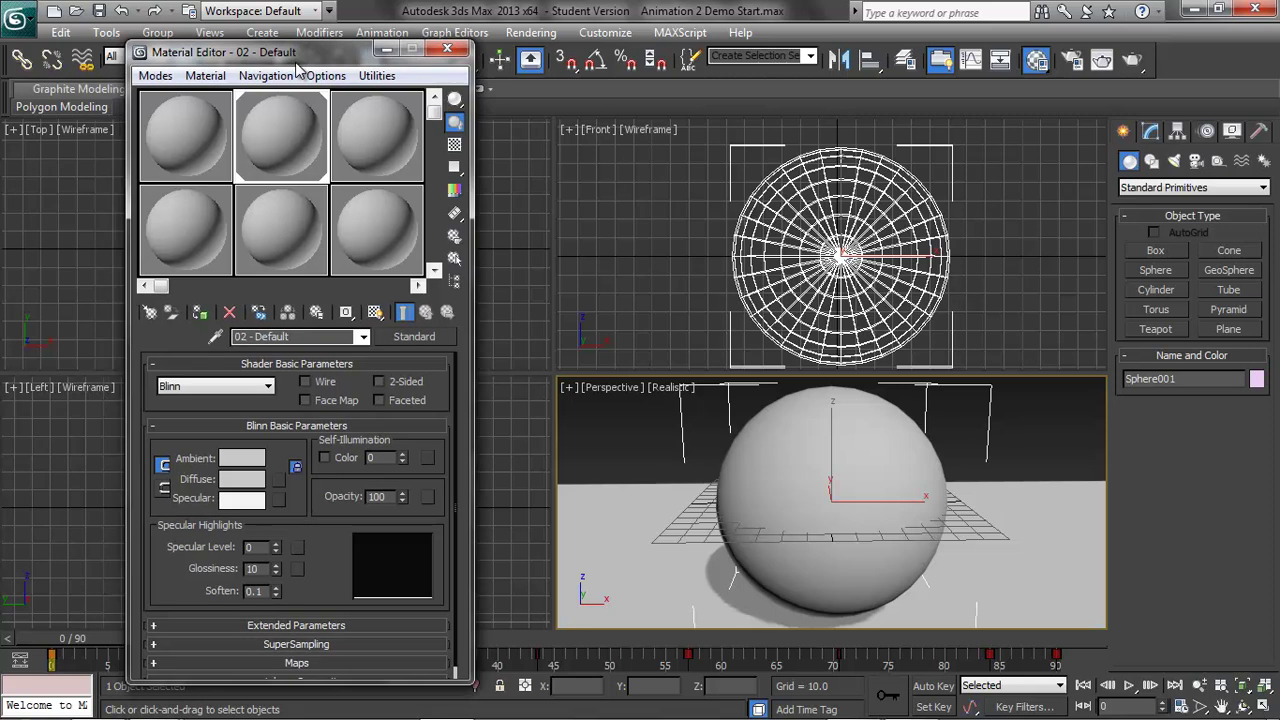
Step: Name the first sample material Beachball and apply it to the sphere
click(181, 135)
click(298, 337)
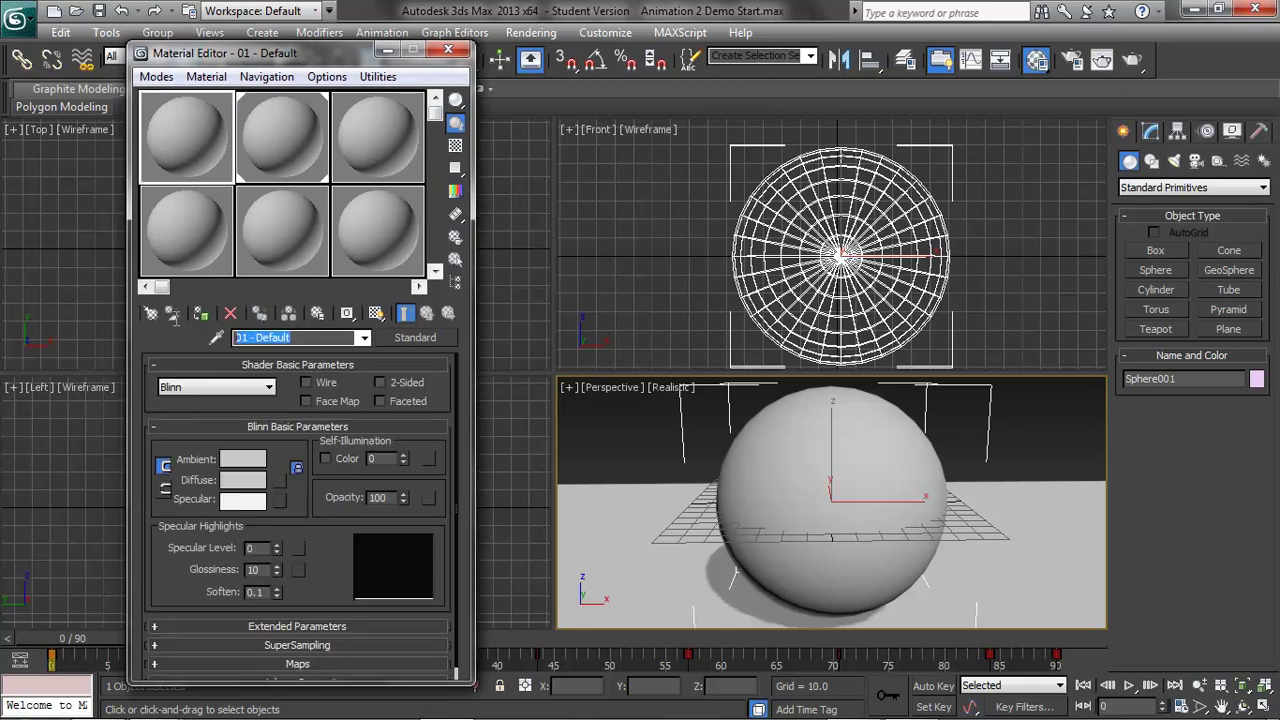
text(Beachball)
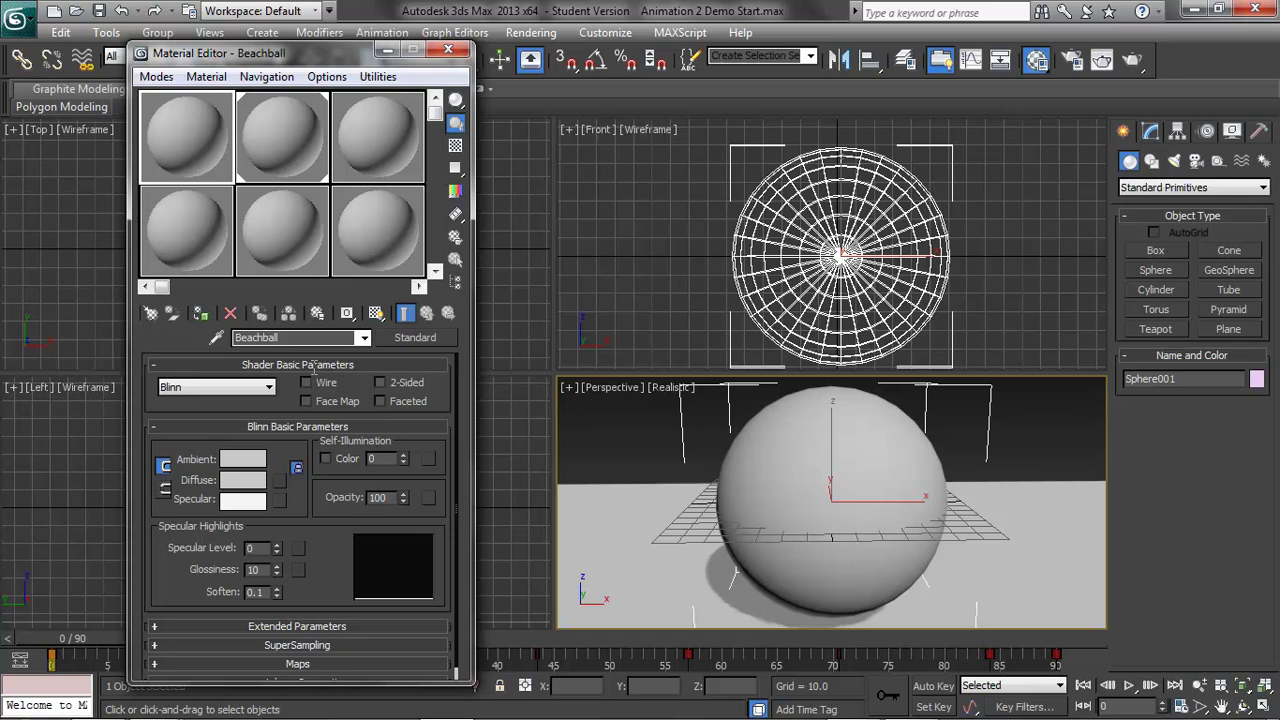
drag(181, 128, 818, 441)
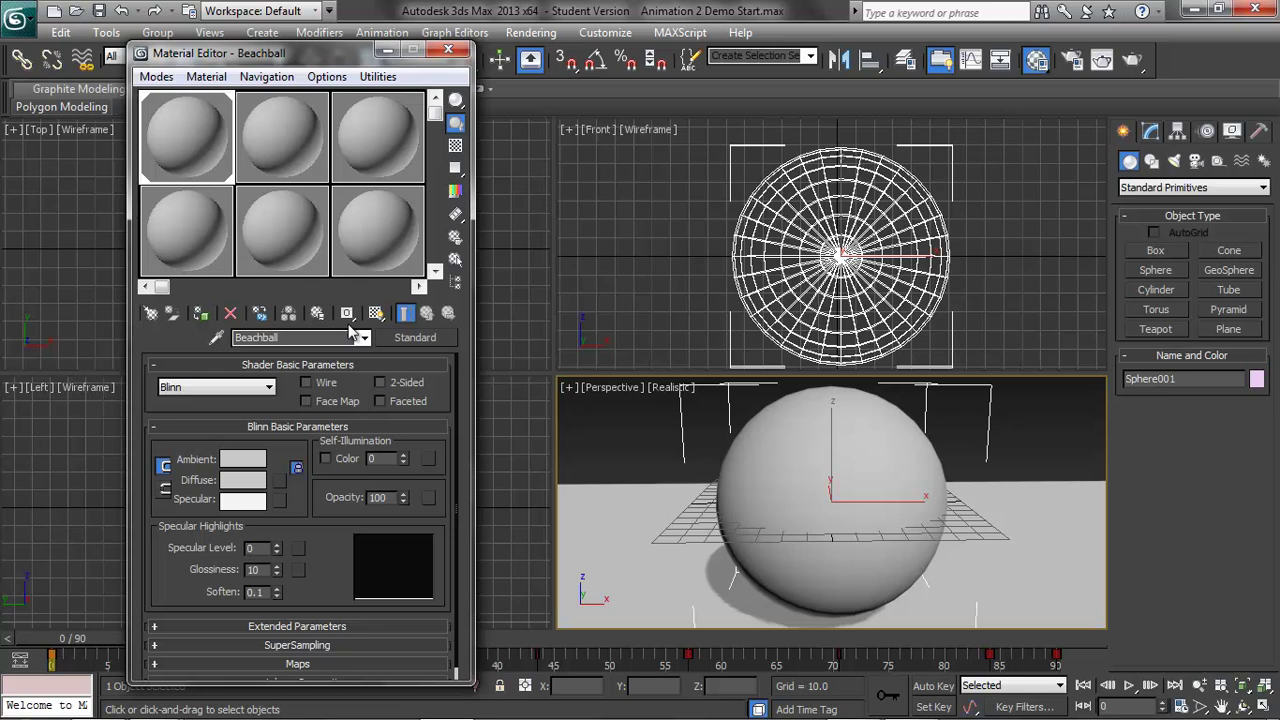
Step: Assign a Gradient Ramp map to the Beachball material's diffuse color and show it shaded in the viewport
click(280, 481)
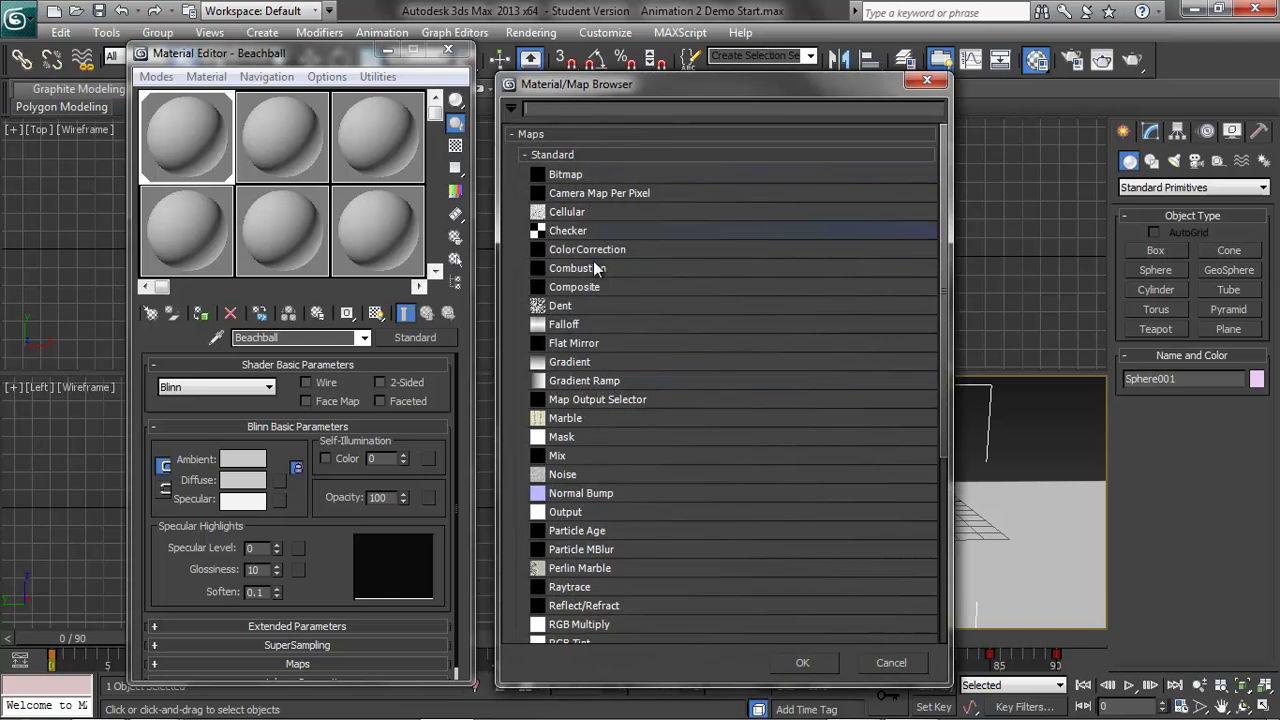
click(600, 383)
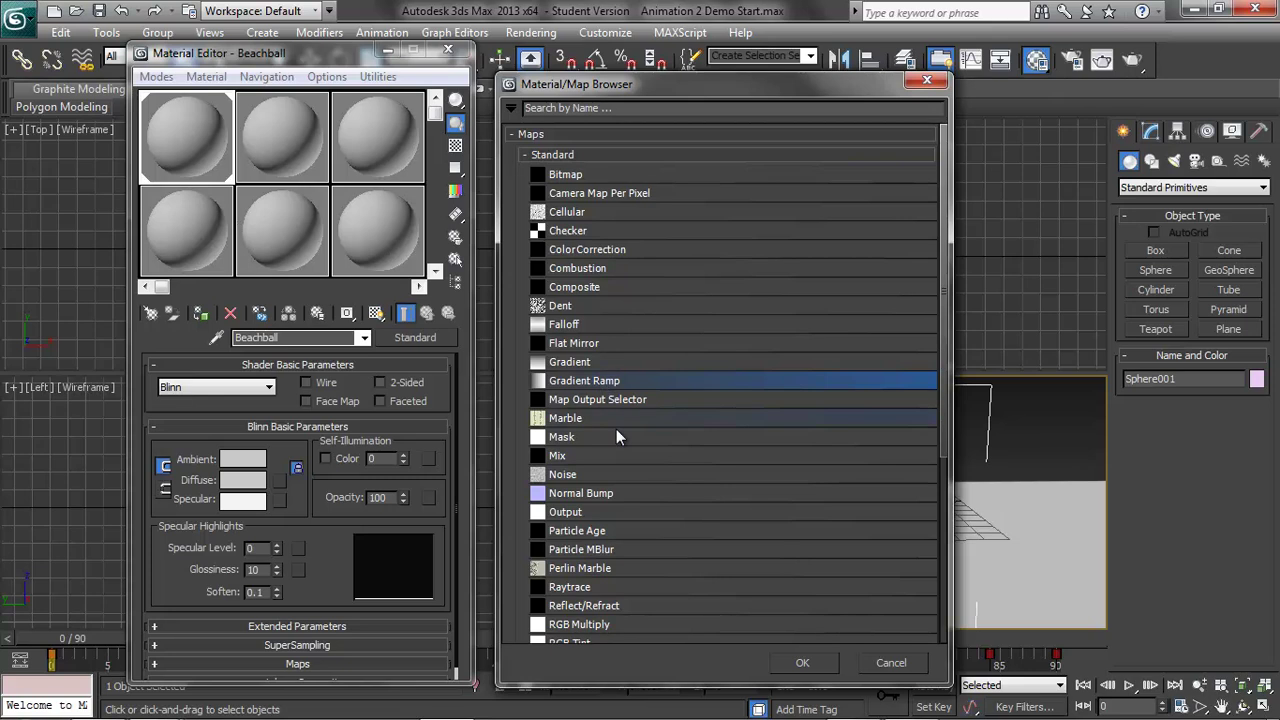
click(805, 662)
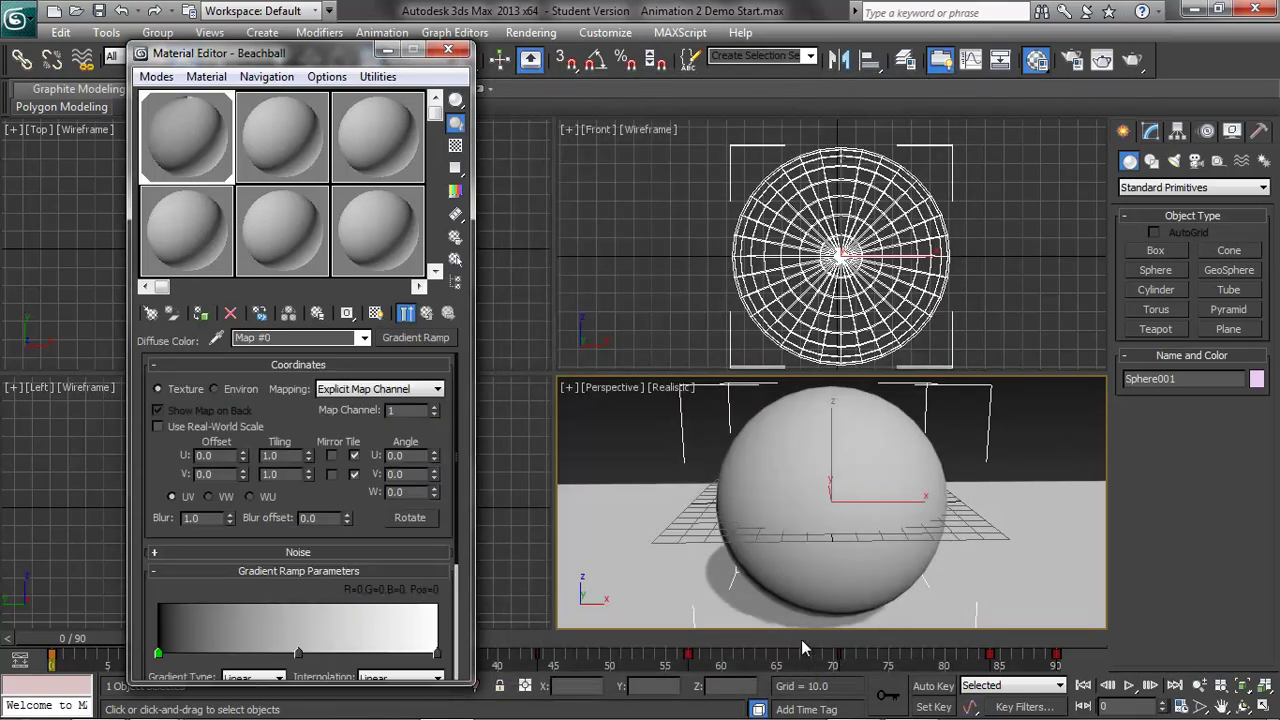
click(375, 313)
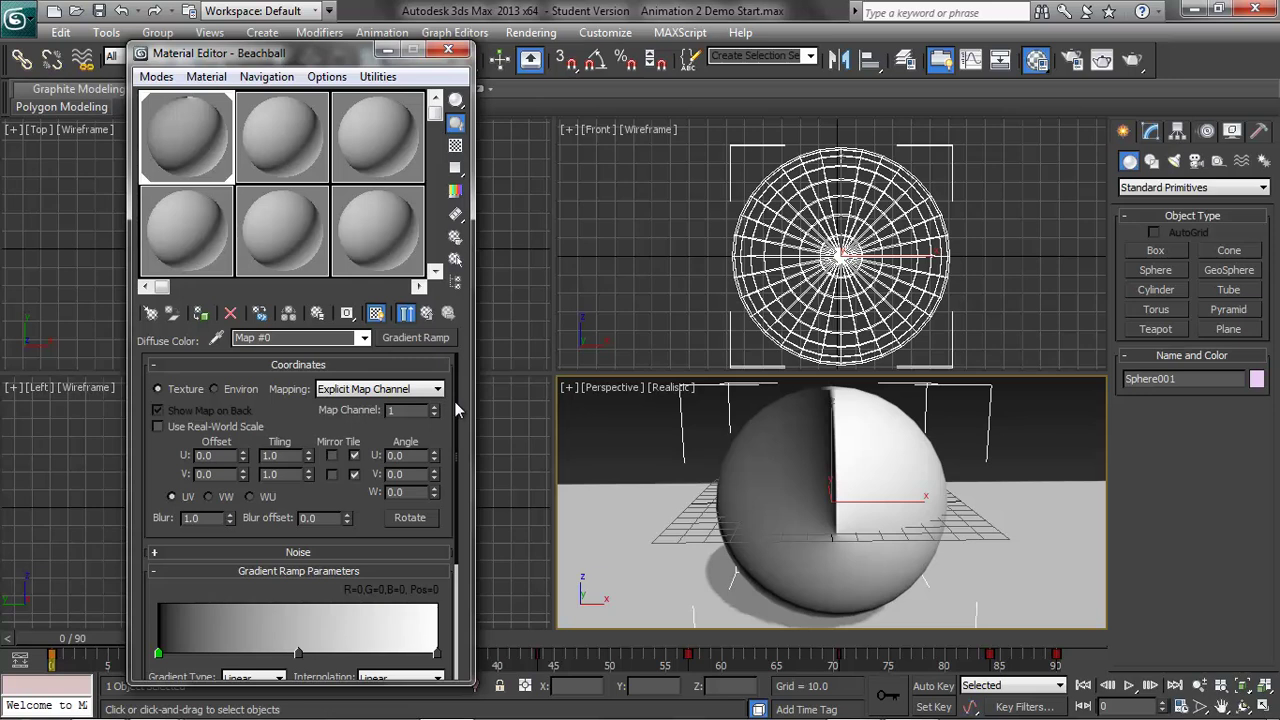
Step: Set the Gradient Ramp's interpolation to Solid
scroll(446, 422, down, 4)
scroll(431, 551, down, 2)
click(388, 505)
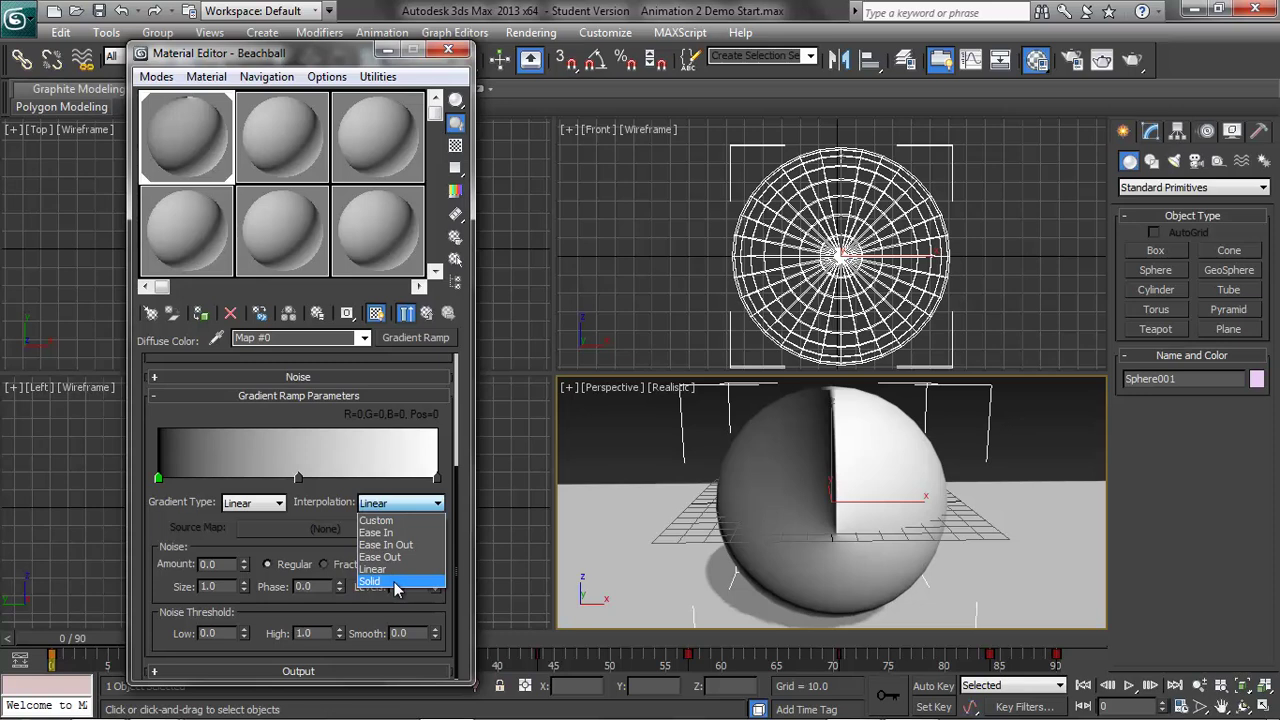
click(395, 583)
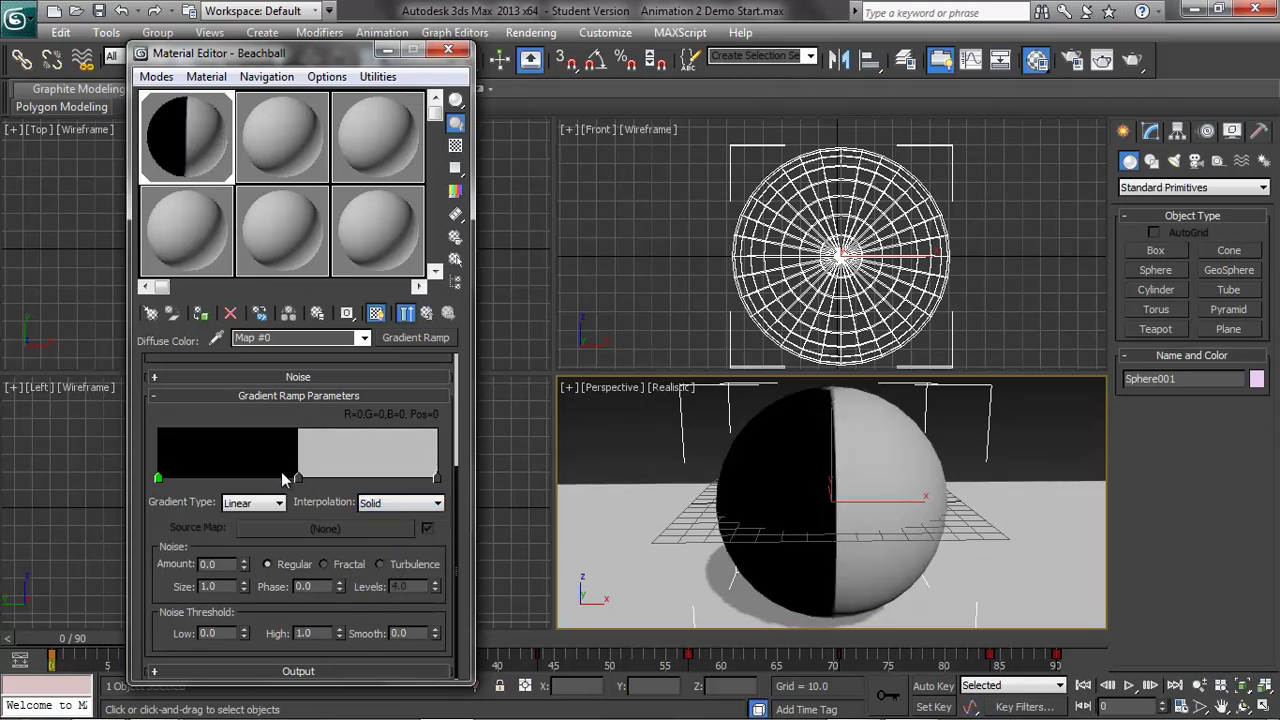
Step: Set the color of the gradient's first flag, at position 0, to pure red (255, 0, 0)
right_click(159, 478)
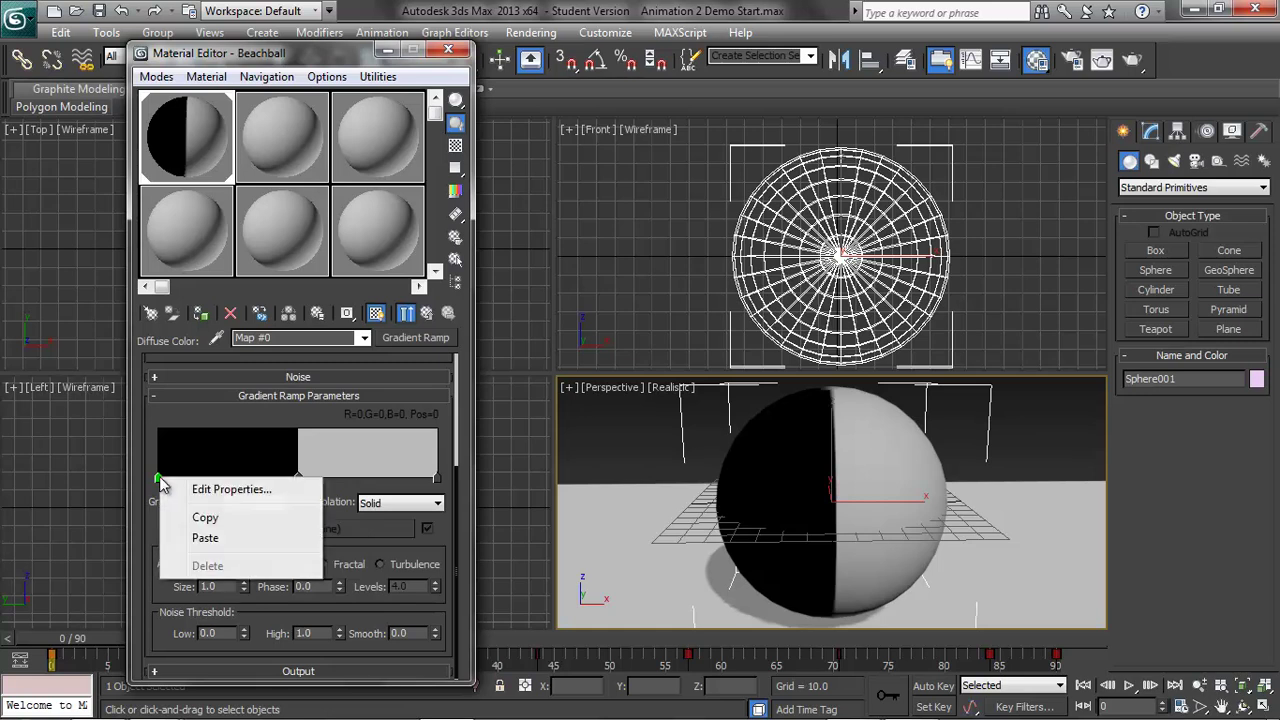
click(213, 490)
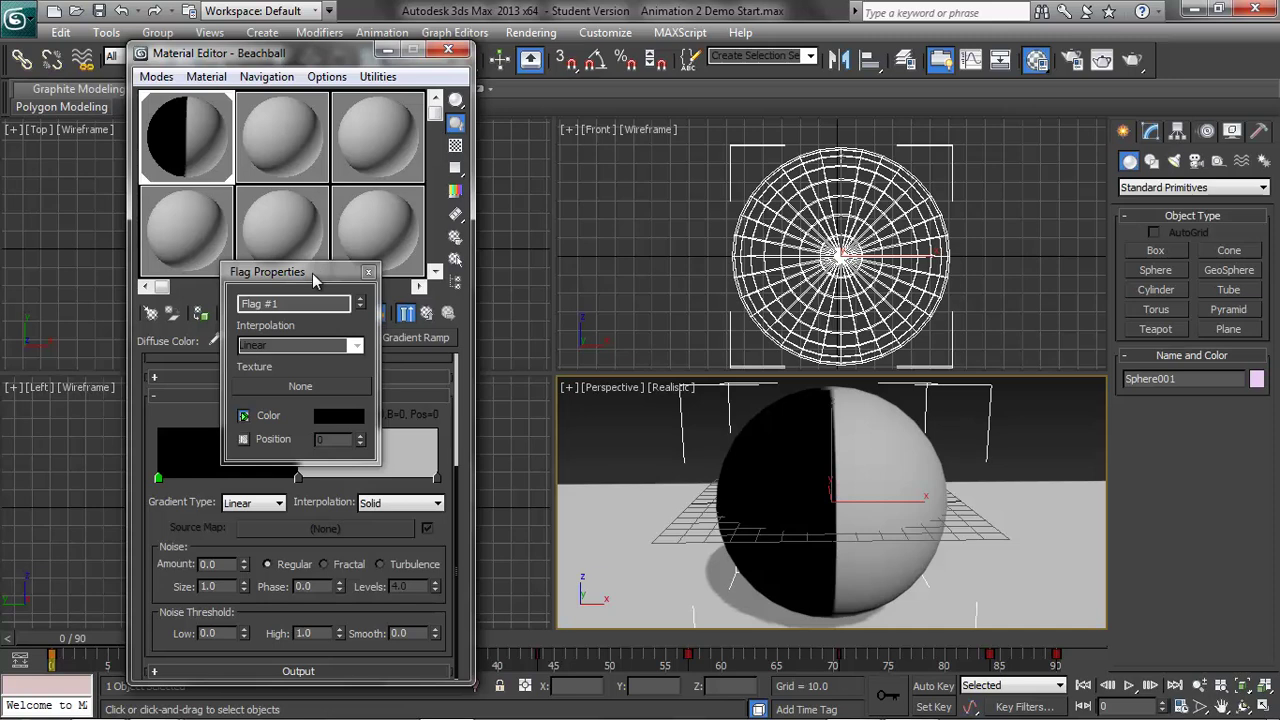
drag(312, 273, 208, 196)
click(236, 326)
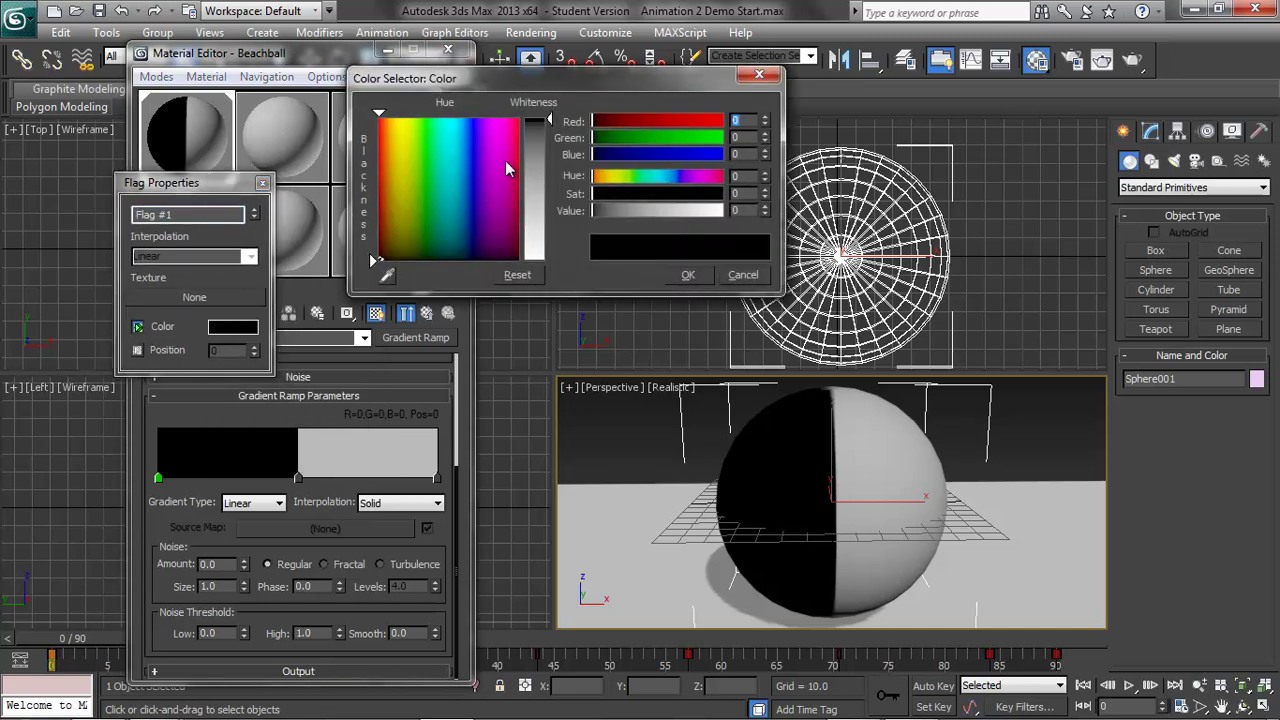
click(513, 119)
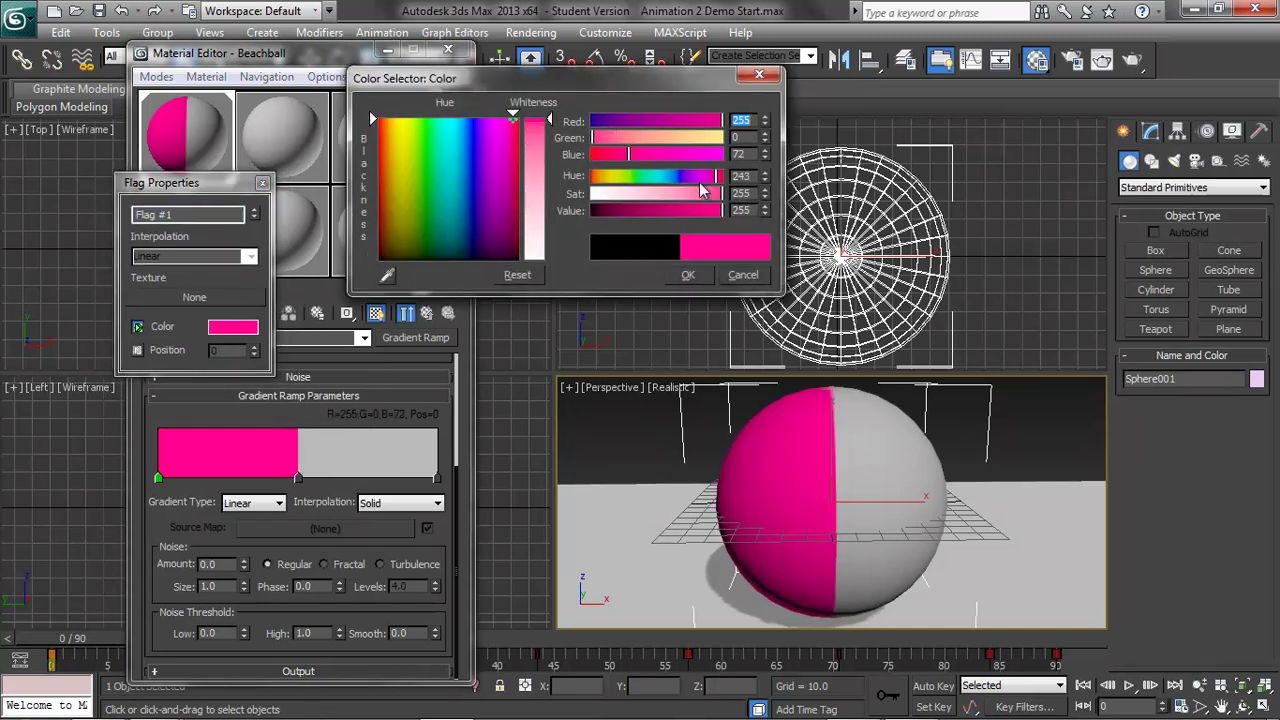
drag(686, 185, 564, 190)
click(689, 275)
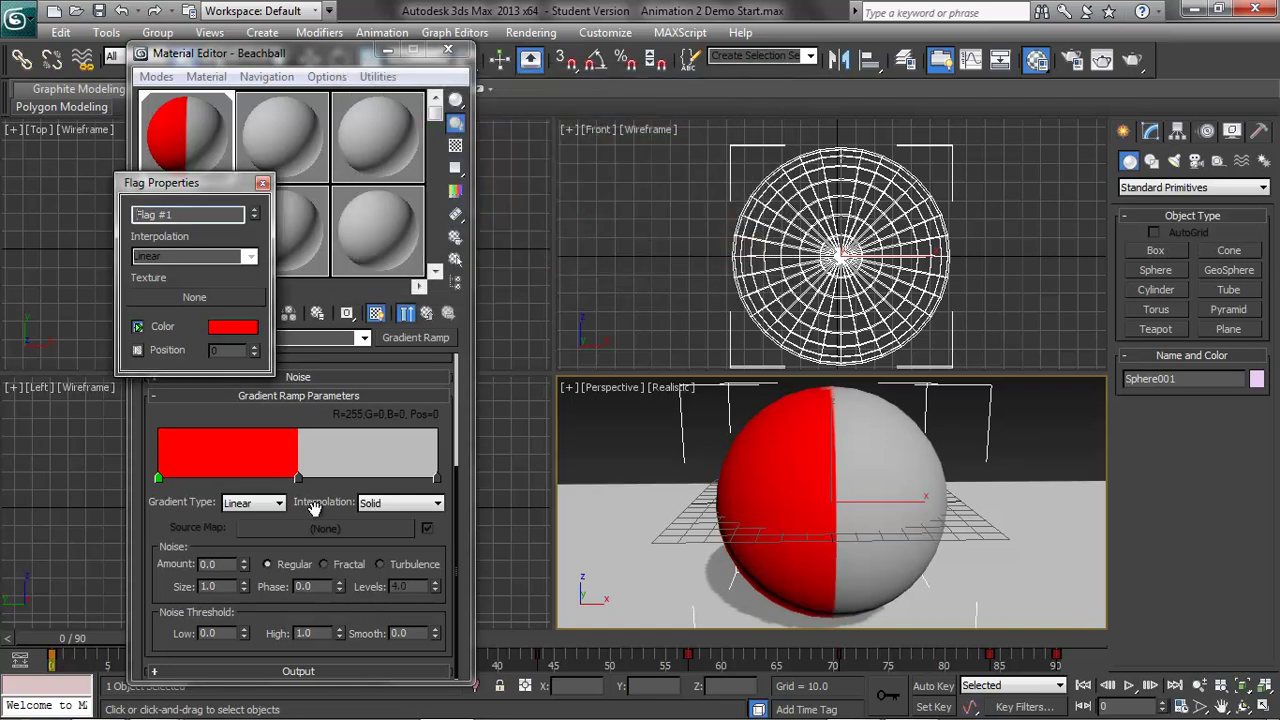
Step: Set the color of the gradient's middle flag, at position 50, to white (255, 255, 255) and close the flag properties
click(300, 482)
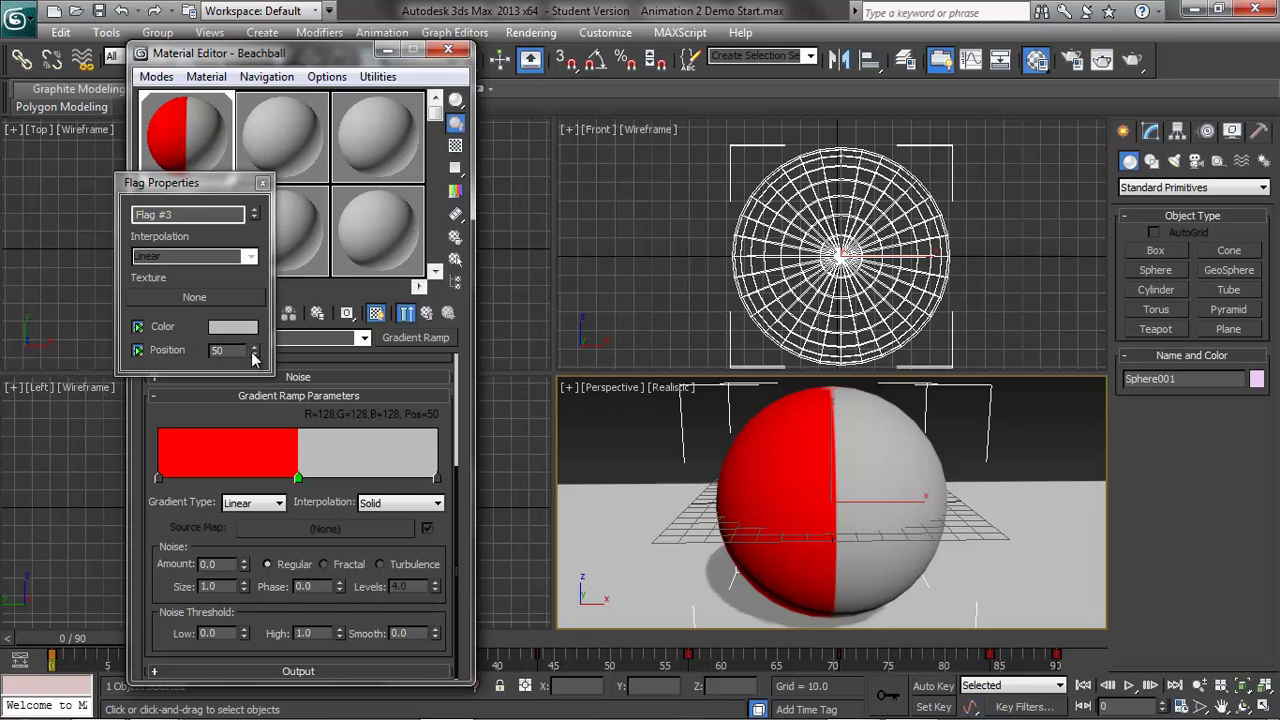
click(232, 328)
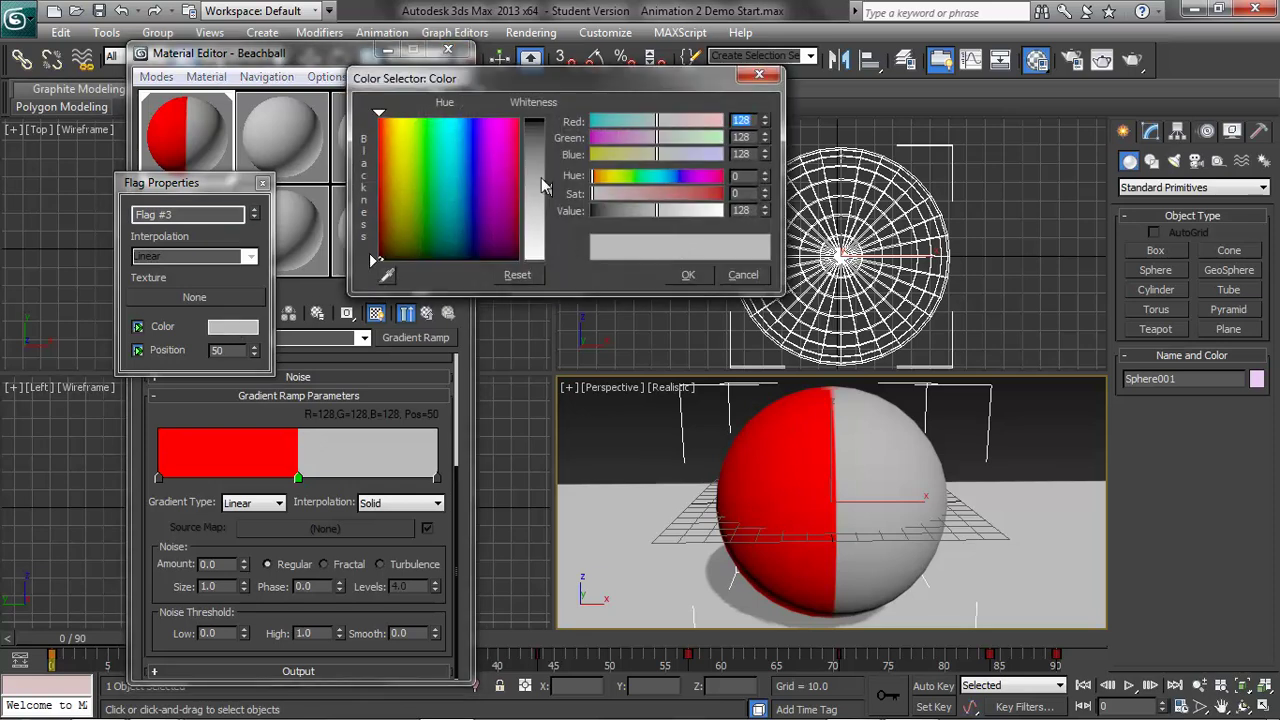
drag(548, 185, 549, 265)
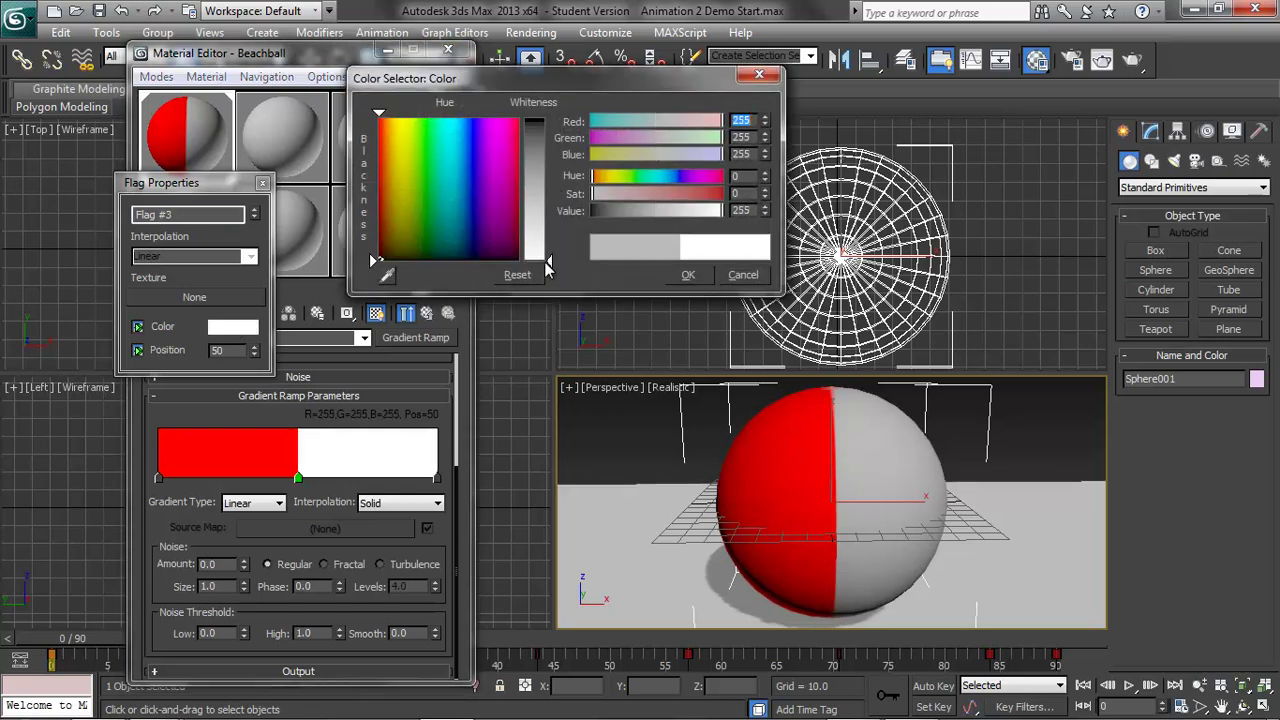
click(688, 276)
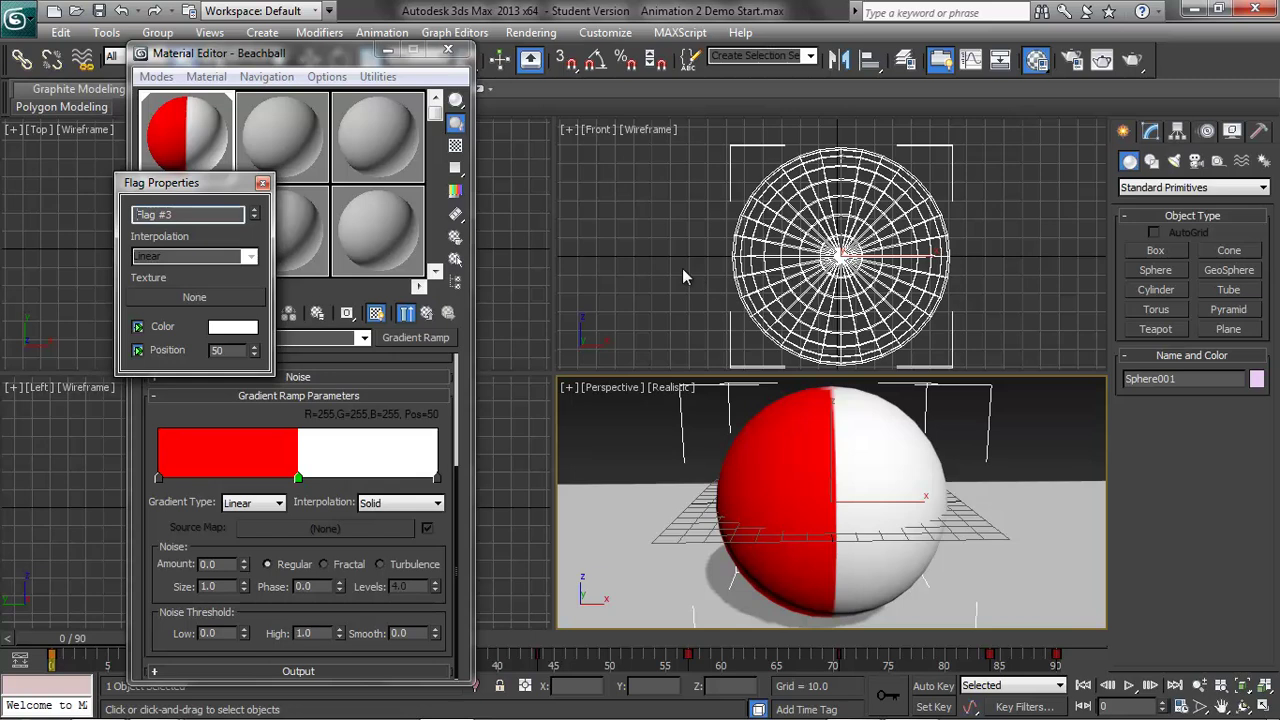
click(262, 183)
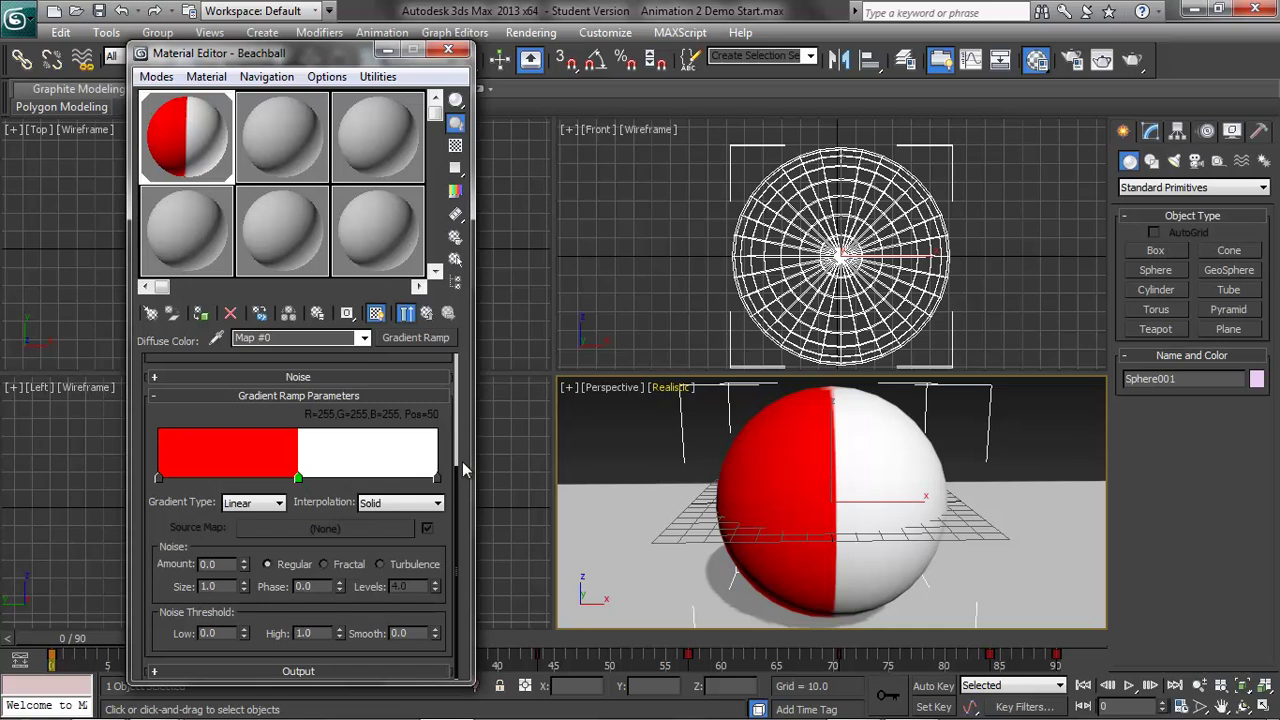
Step: Set the Gradient Ramp's U tiling to 5.0 to repeat the red and white stripes around the ball
scroll(458, 500, up, 5)
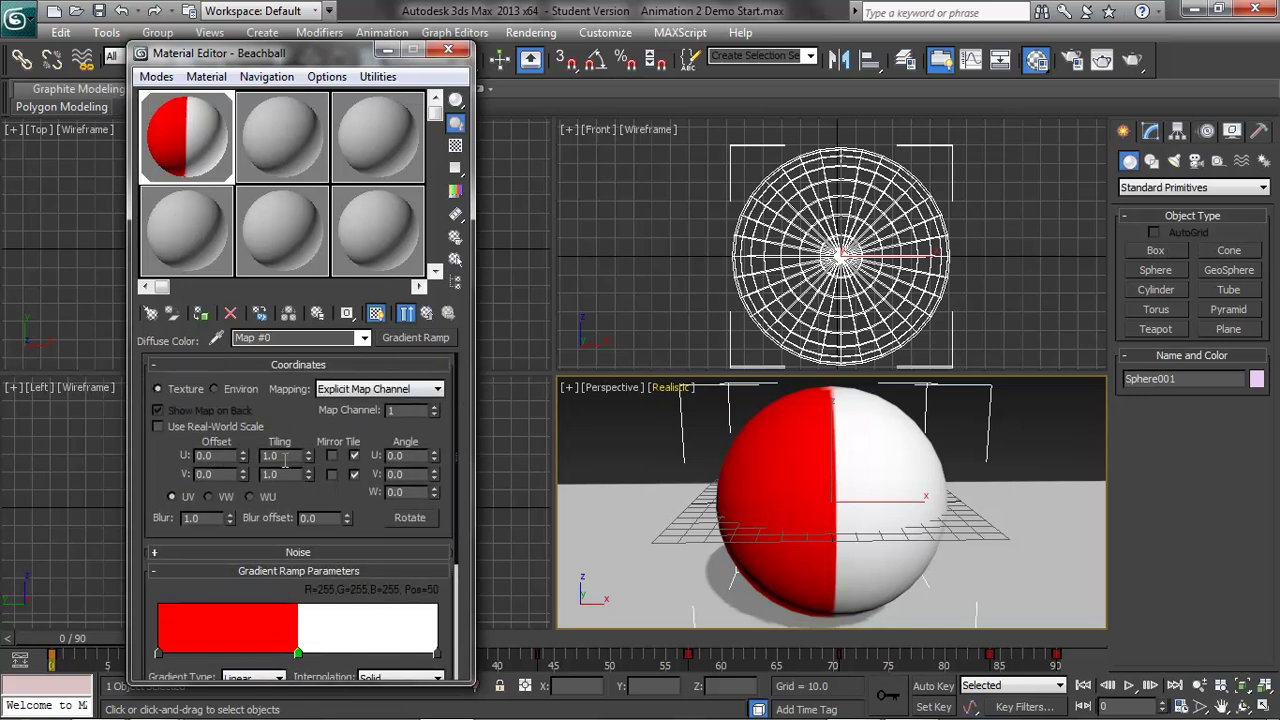
drag(310, 460, 310, 434)
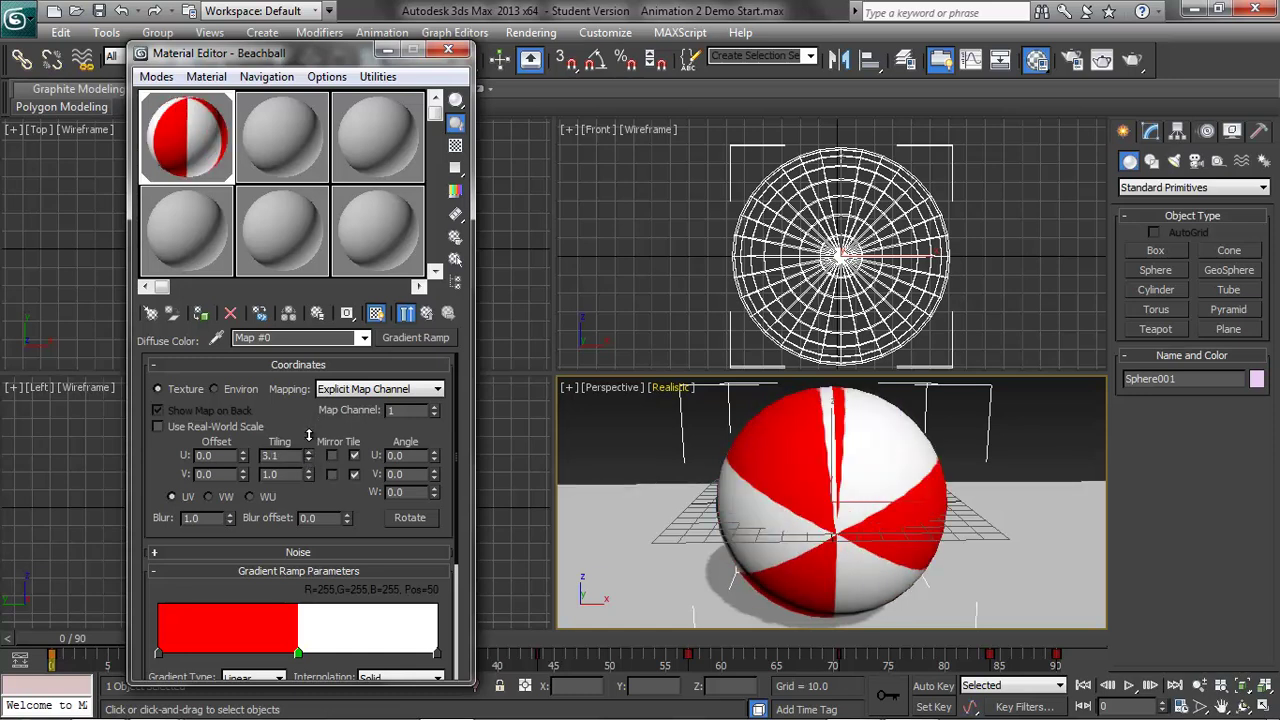
double_click(278, 456)
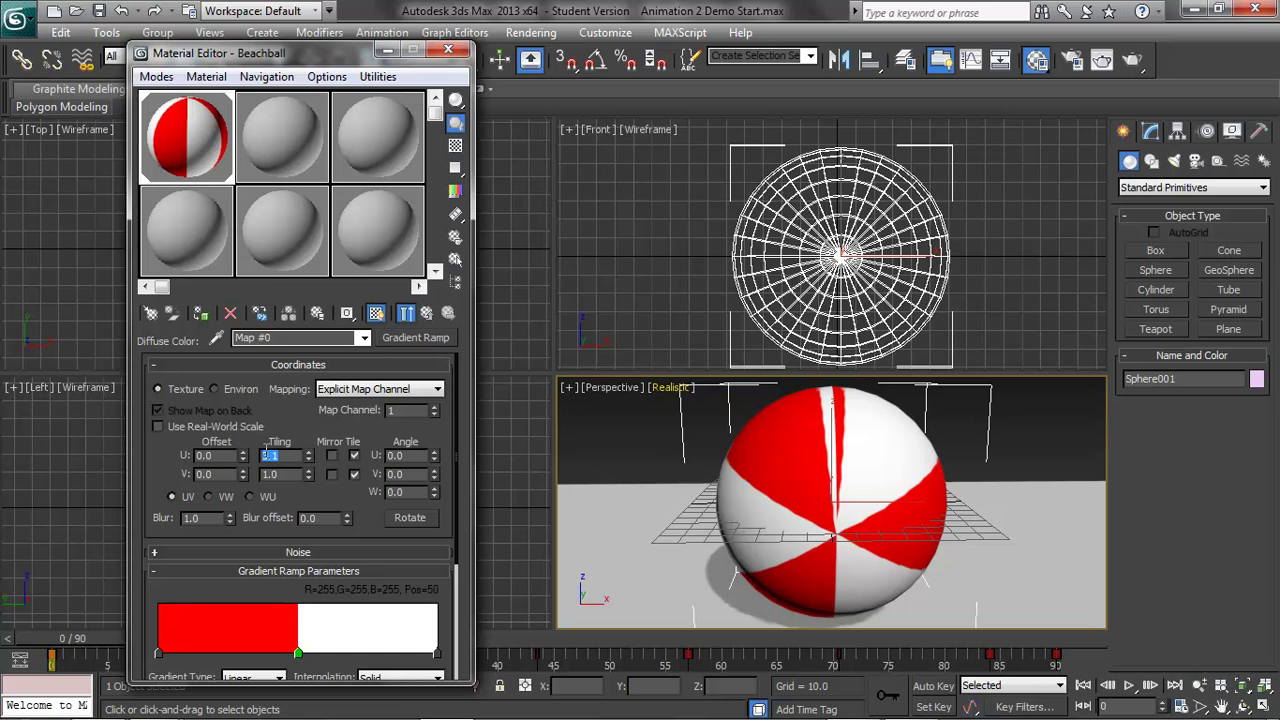
text(5)
key(Return)
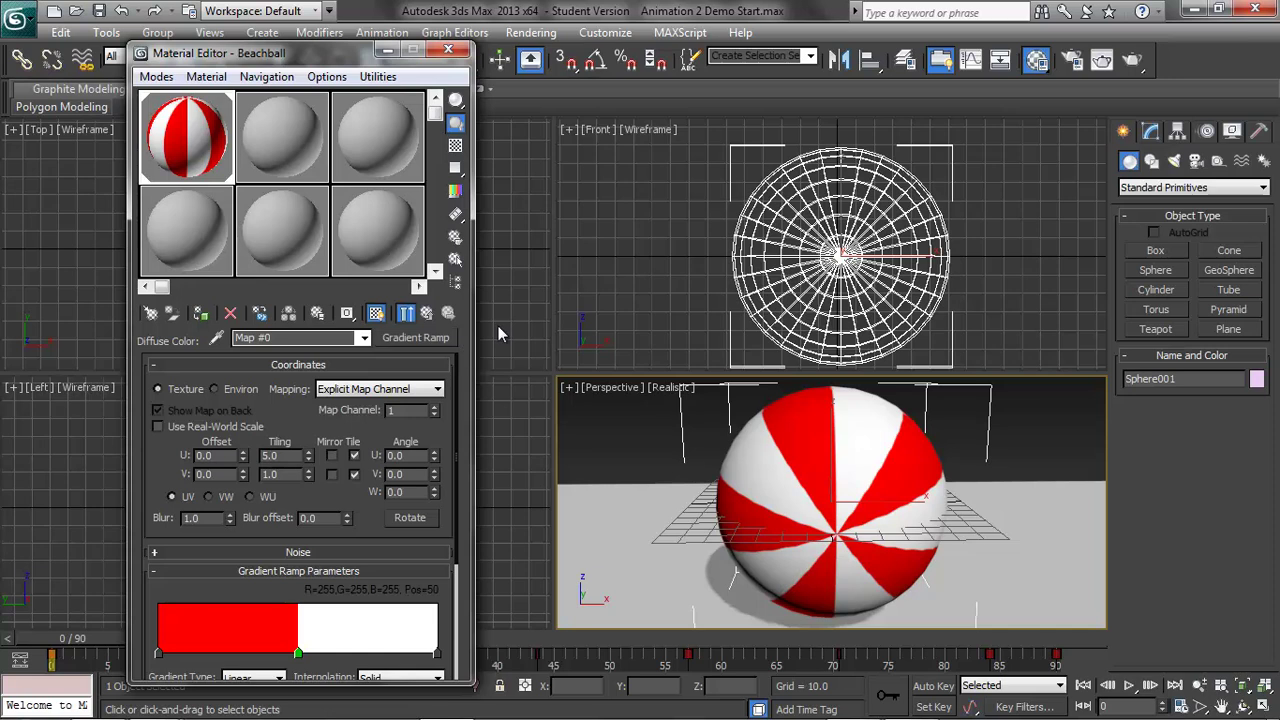
click(364, 338)
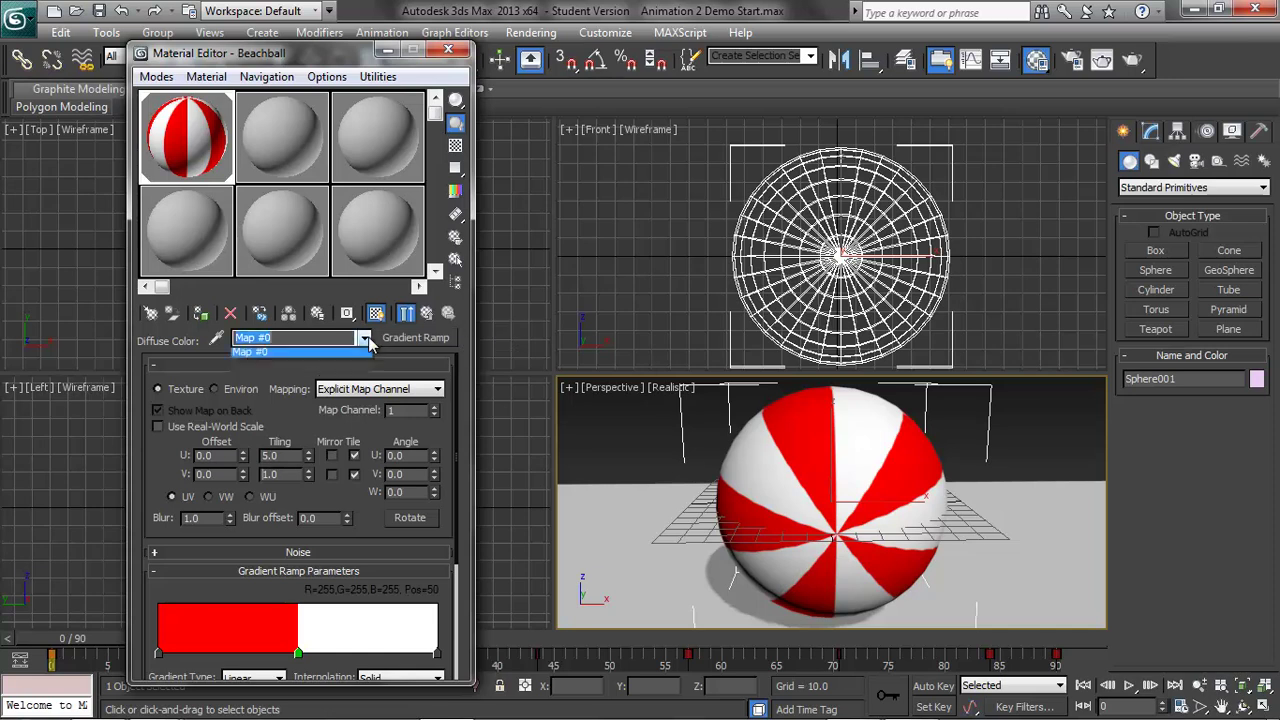
click(260, 351)
Step: Name the second sample material Basketball and apply it to the sphere
click(304, 121)
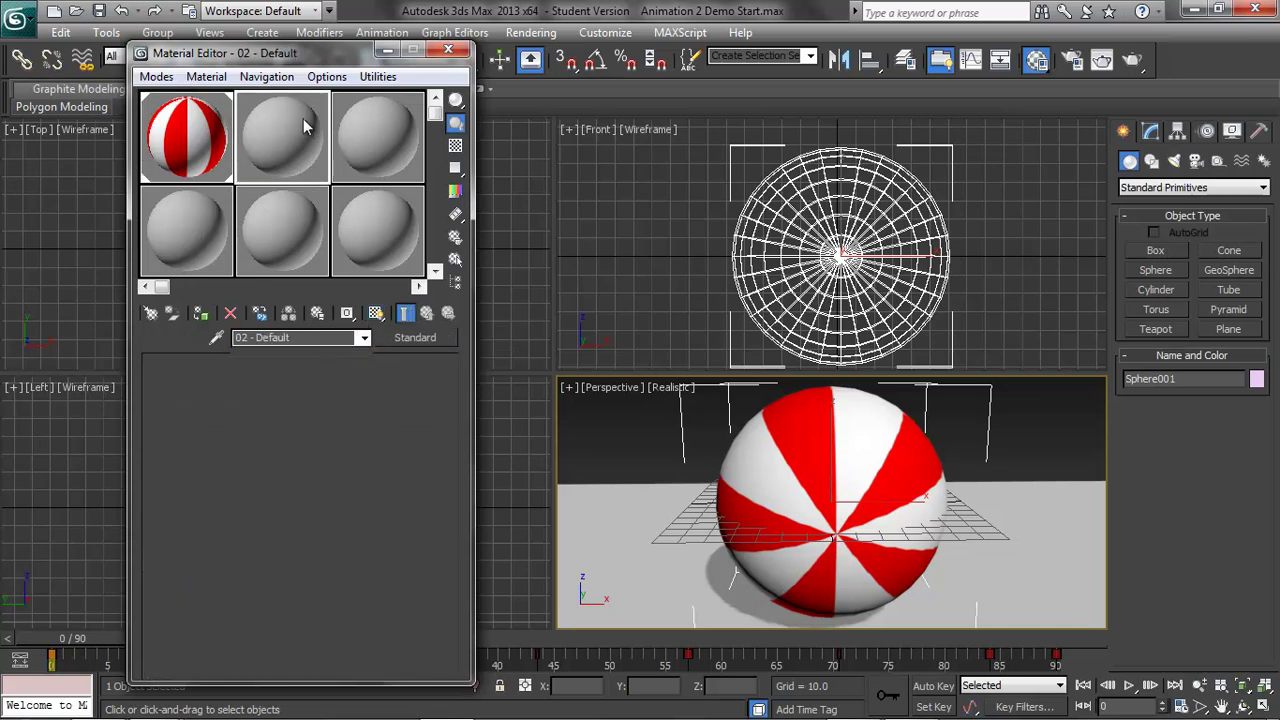
click(299, 337)
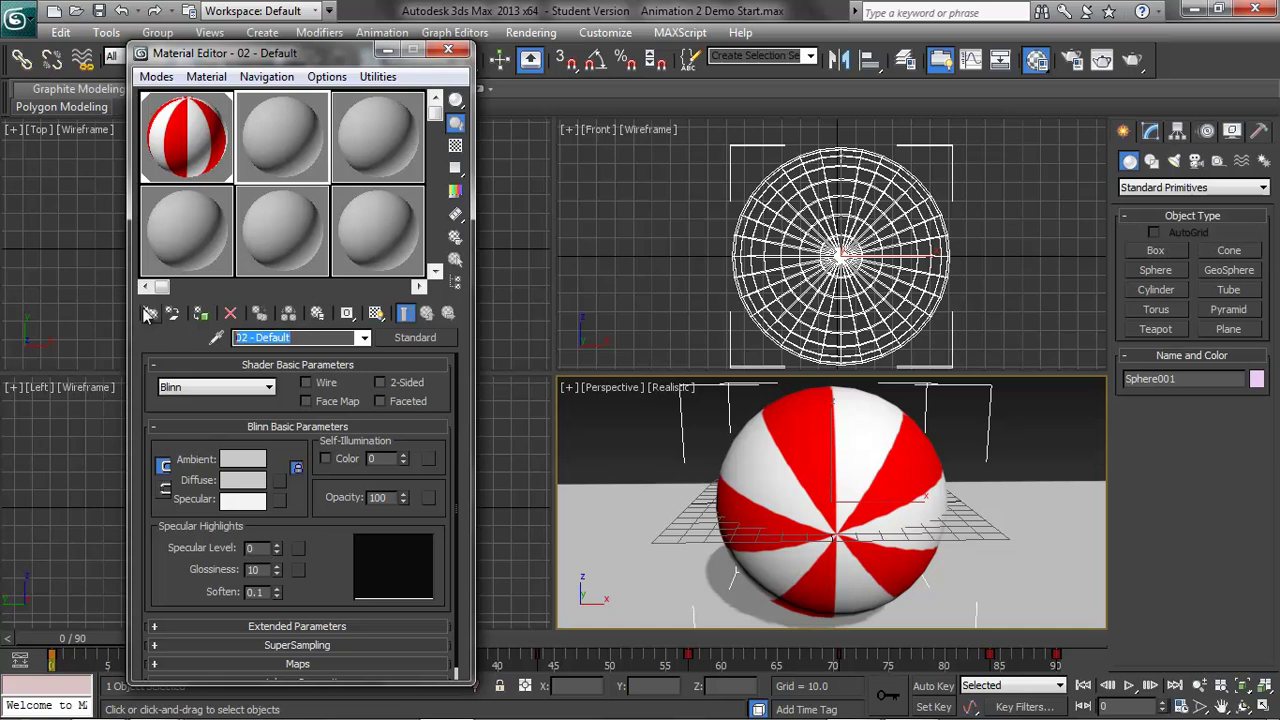
text(Basketball)
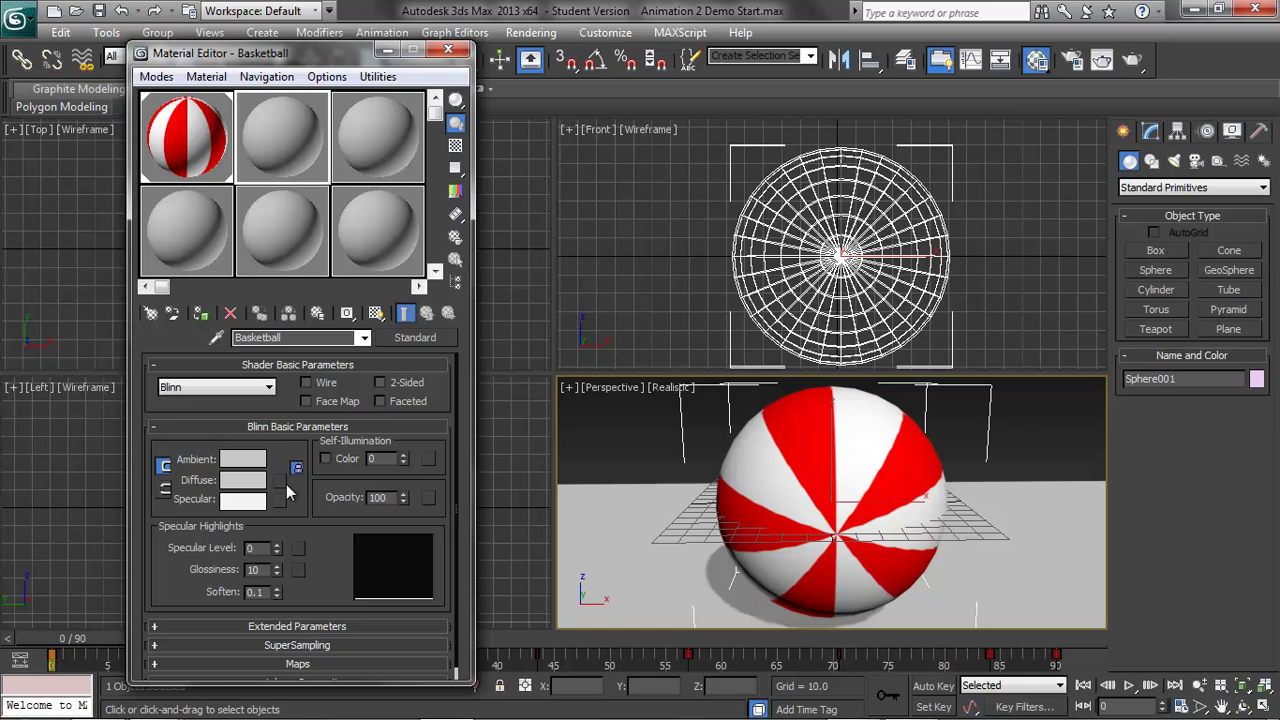
drag(289, 140, 810, 466)
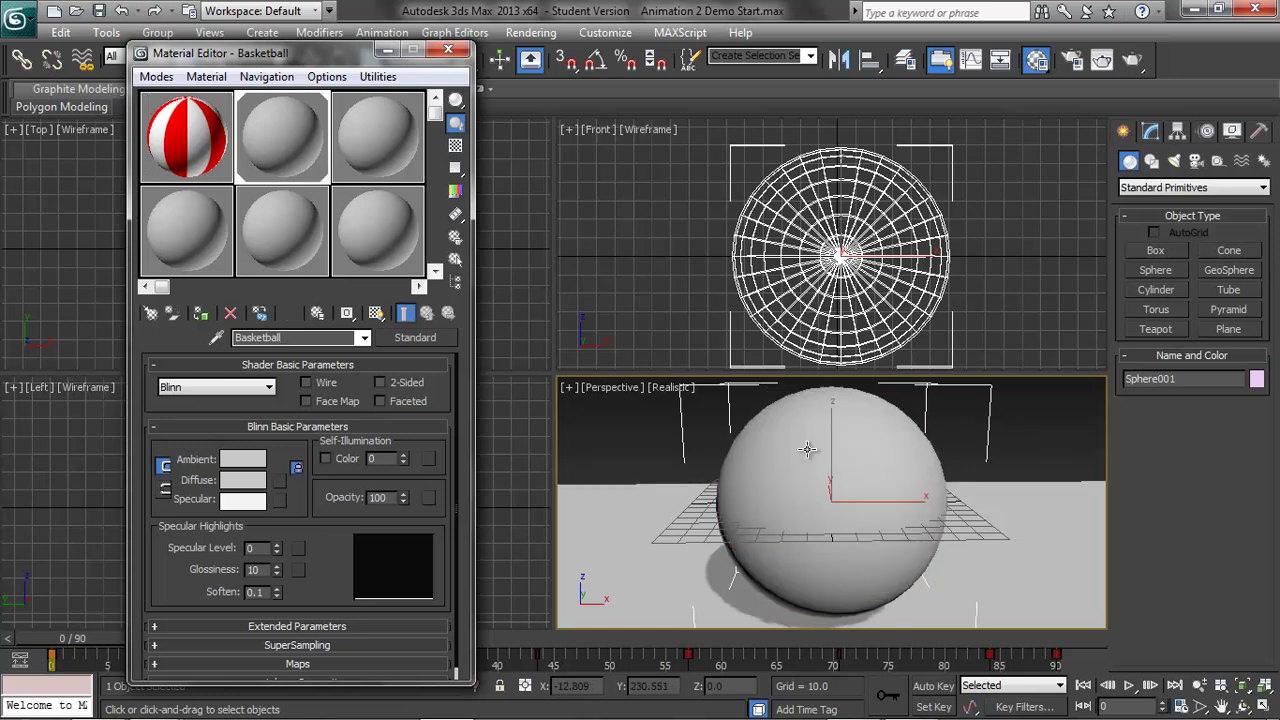
Step: Assign a Bitmap map to the Basketball material's Diffuse color
click(280, 480)
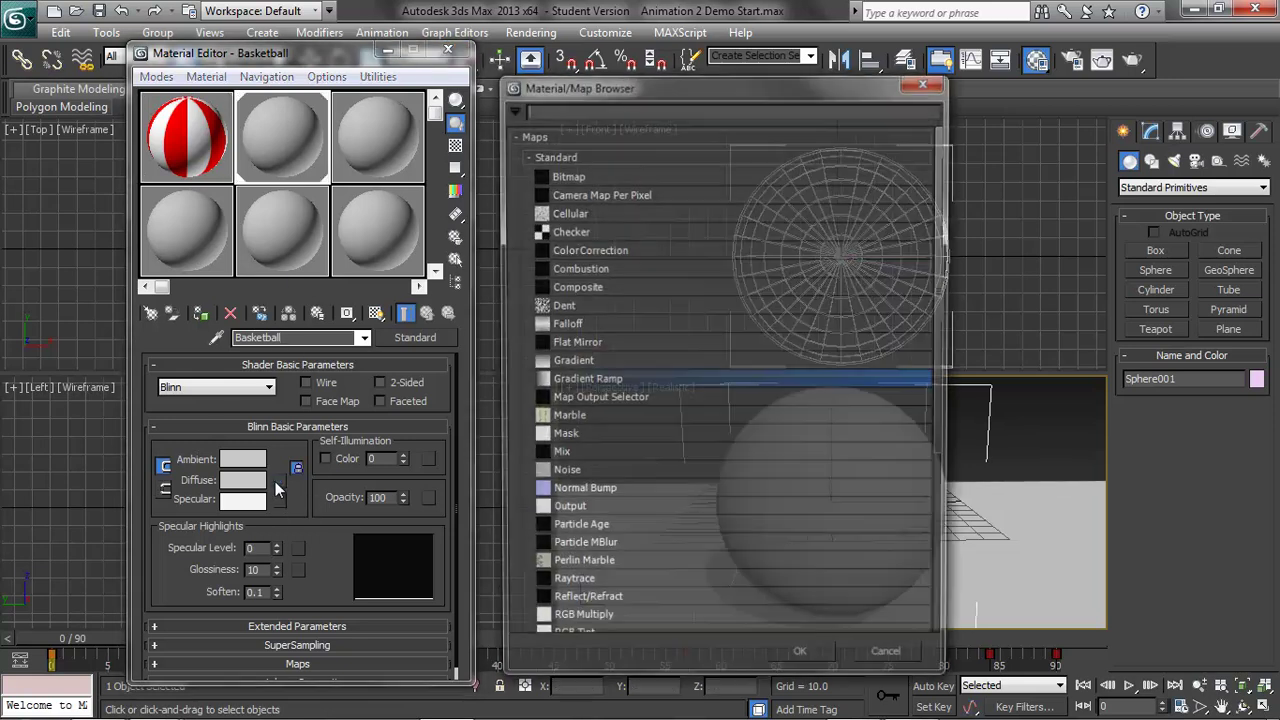
click(572, 174)
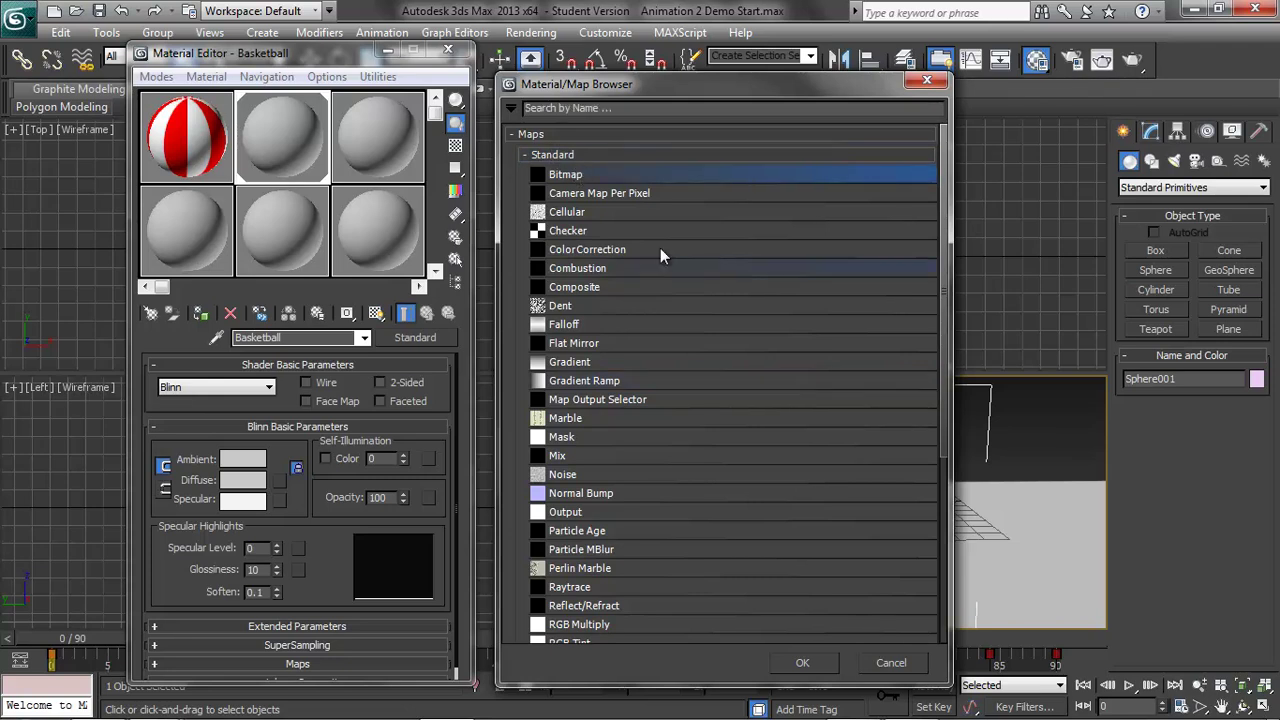
click(806, 663)
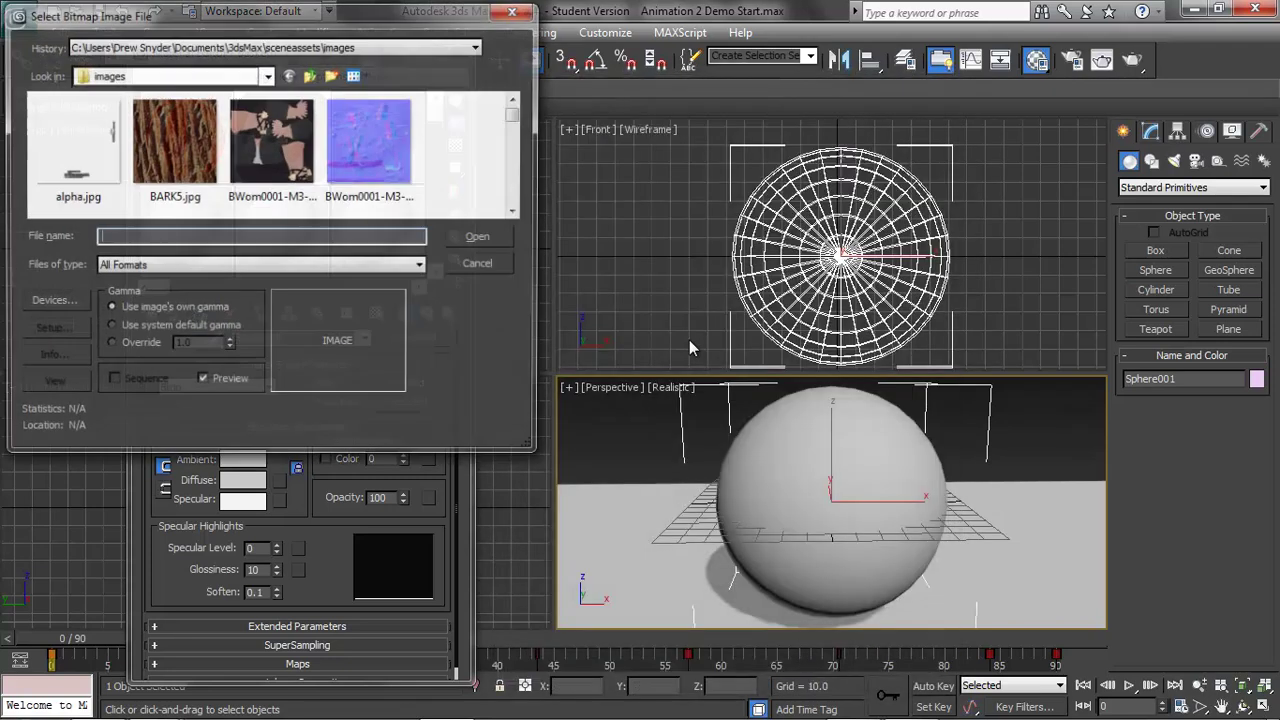
Step: Browse from the Assignment folder into Week 10 Animation 2 and open the Animation 2 Demo's Textures folder
click(252, 50)
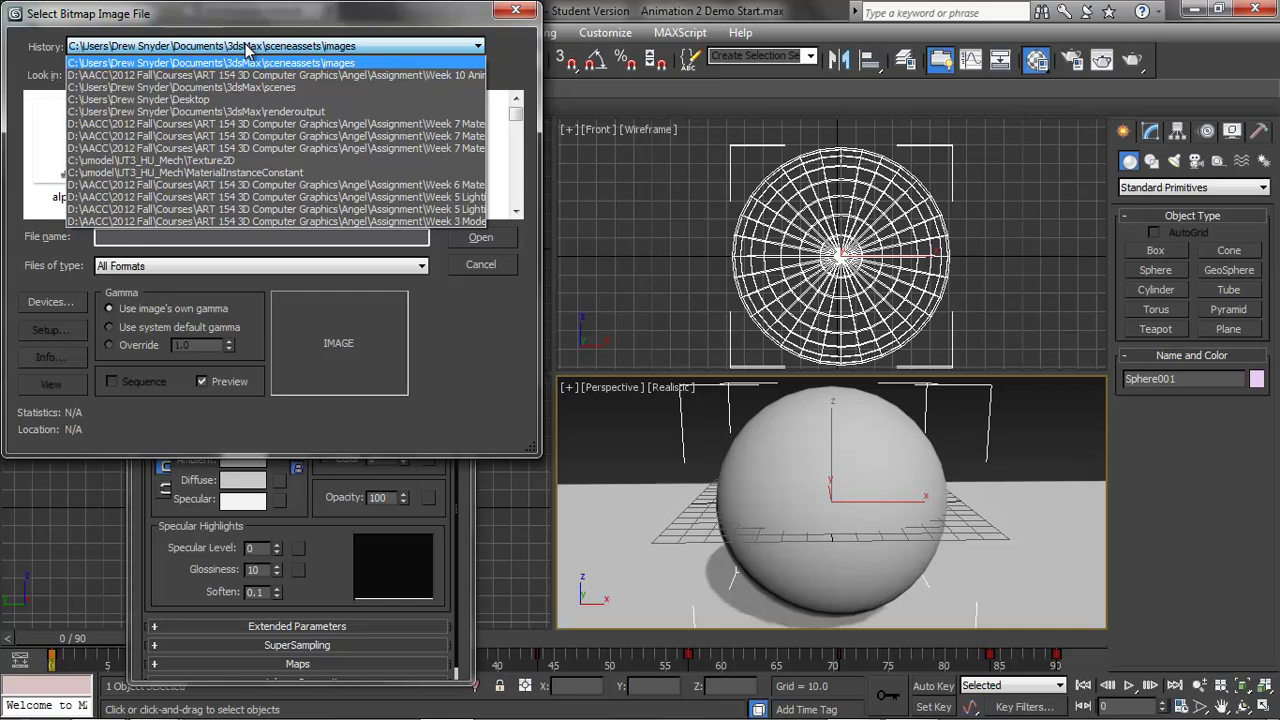
click(242, 192)
click(310, 76)
click(309, 76)
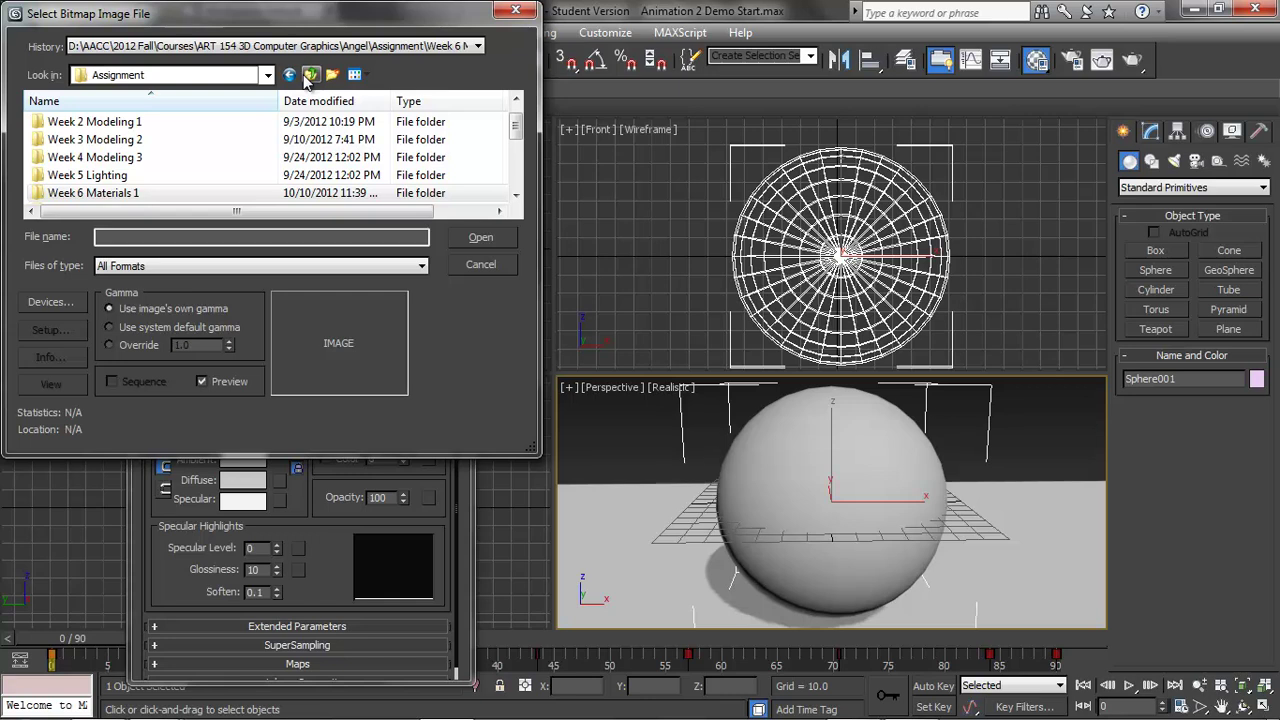
click(516, 195)
click(516, 195)
click(516, 195)
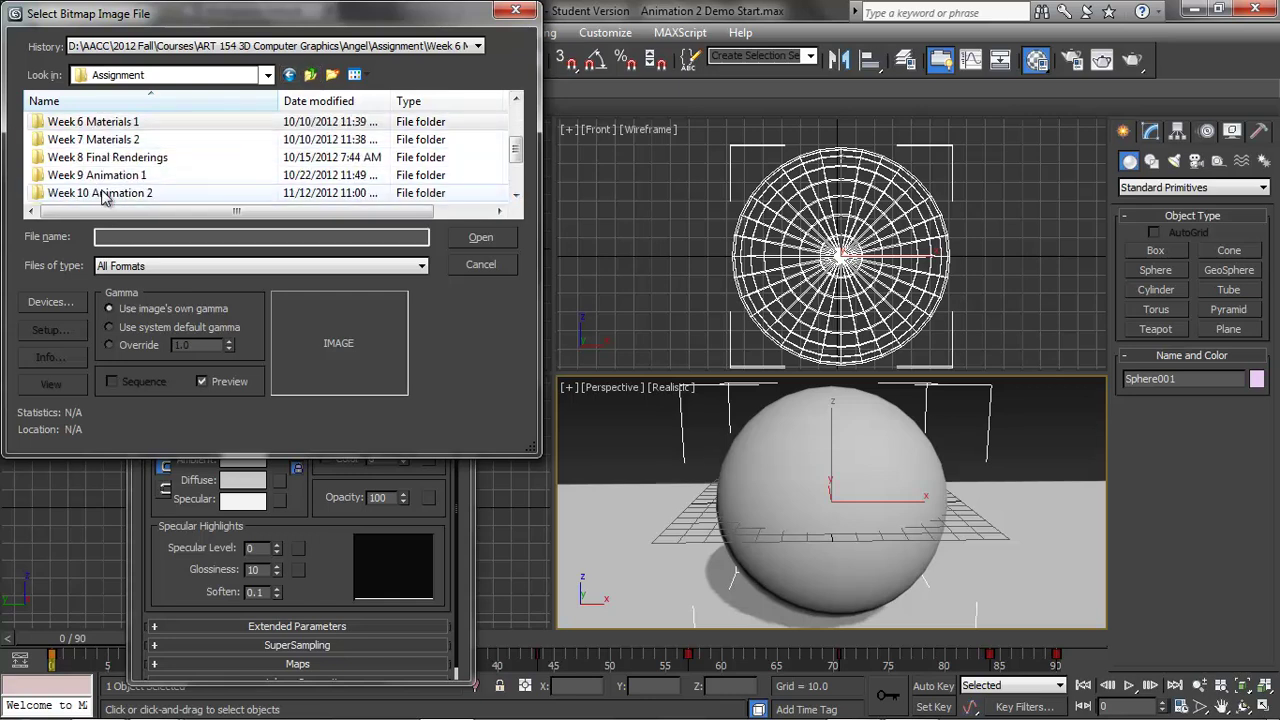
double_click(97, 193)
double_click(100, 123)
double_click(93, 123)
double_click(92, 124)
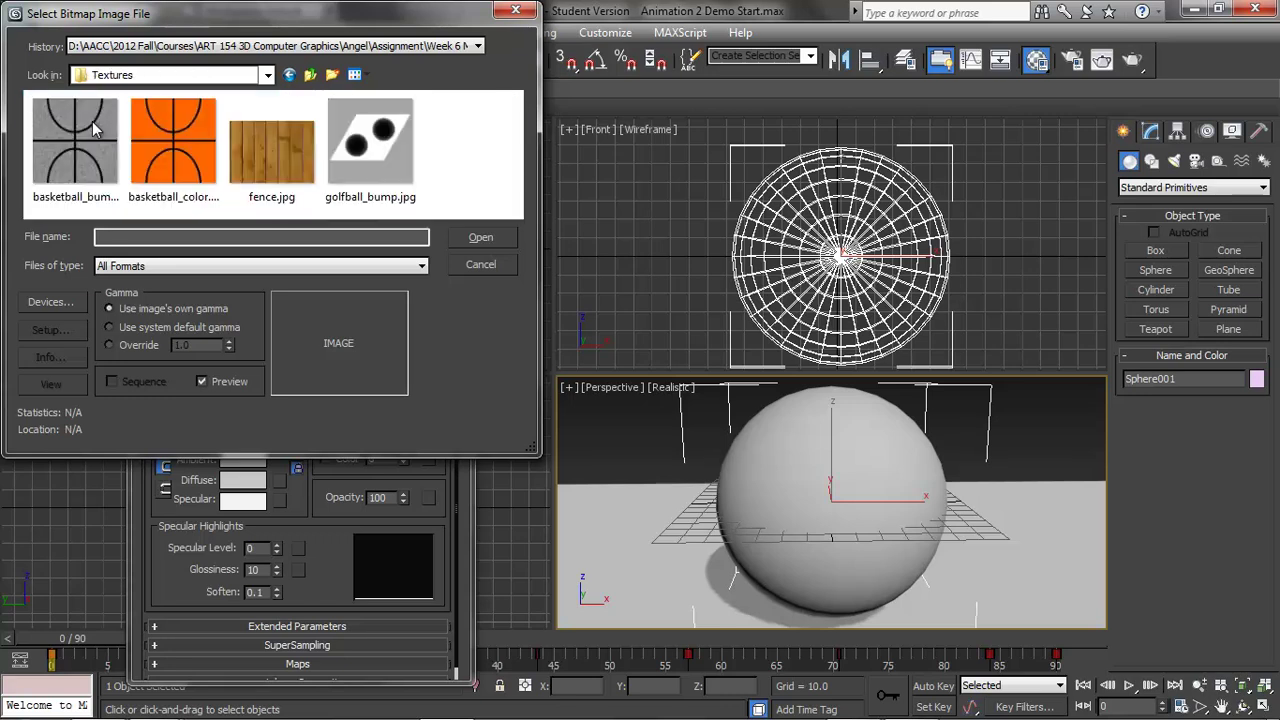
Step: Load basketball_color.jpg as the diffuse bitmap and show the map on the sphere in the viewport
click(154, 130)
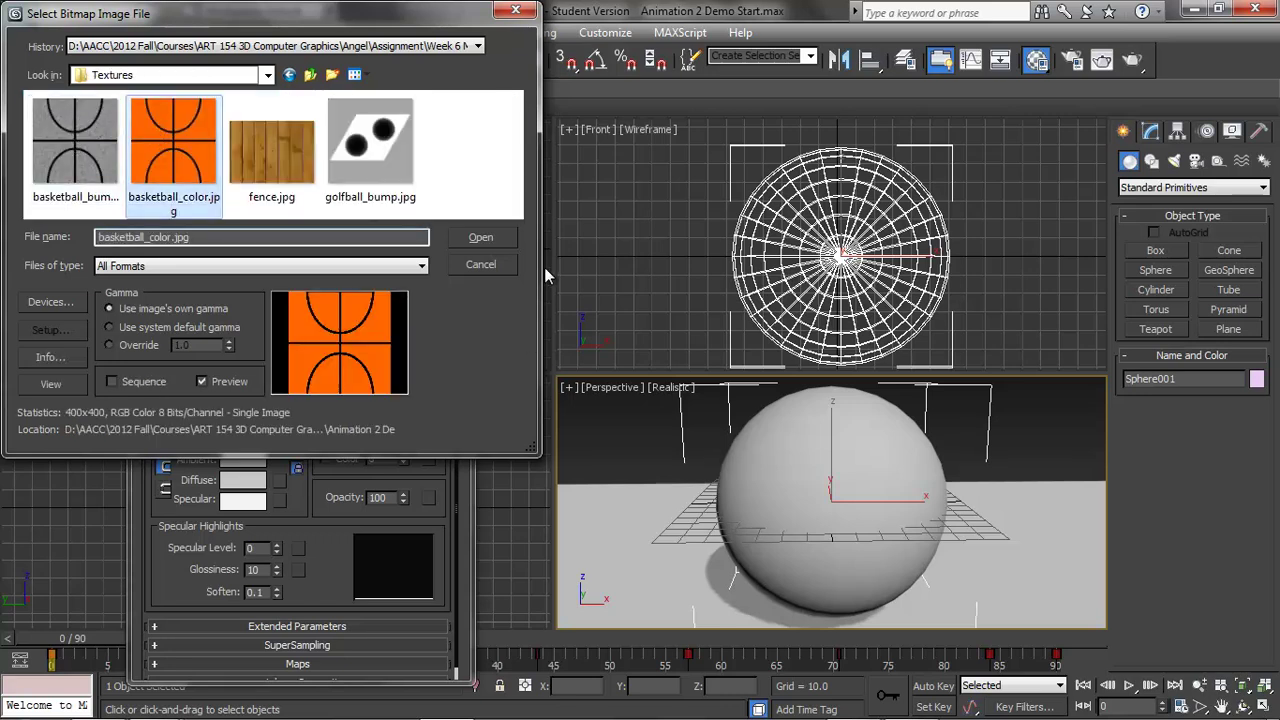
click(479, 238)
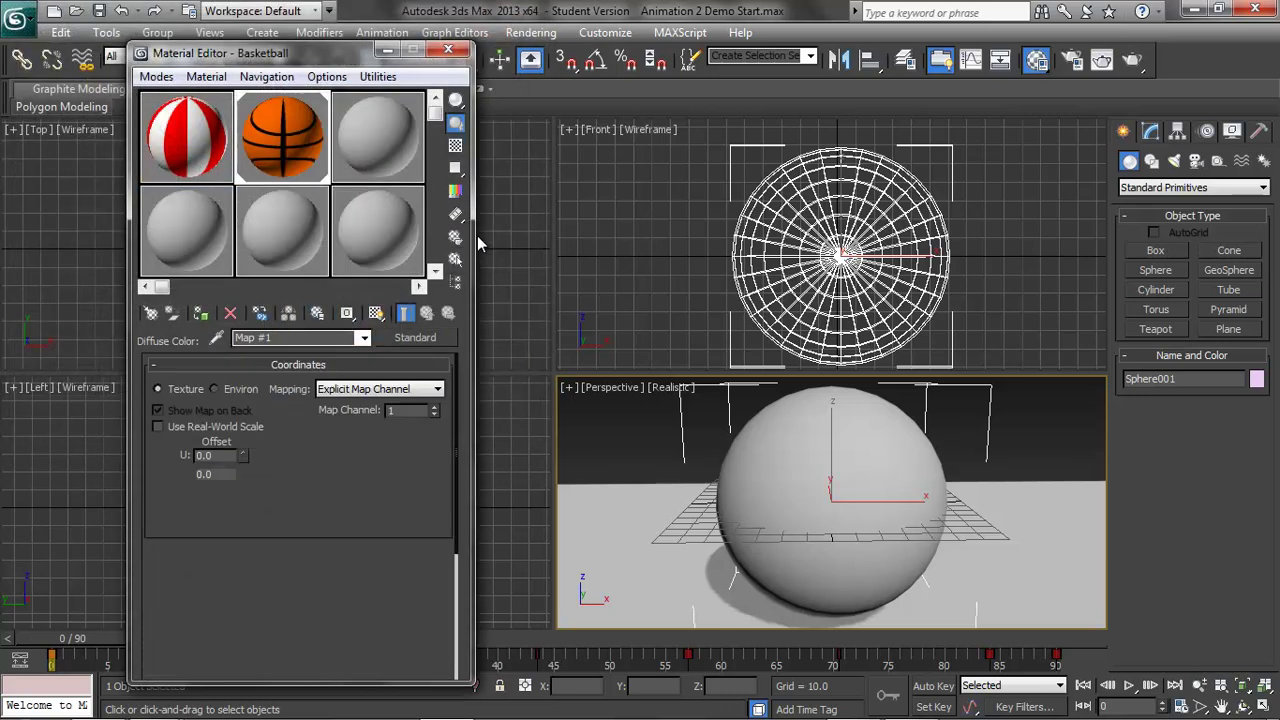
click(377, 315)
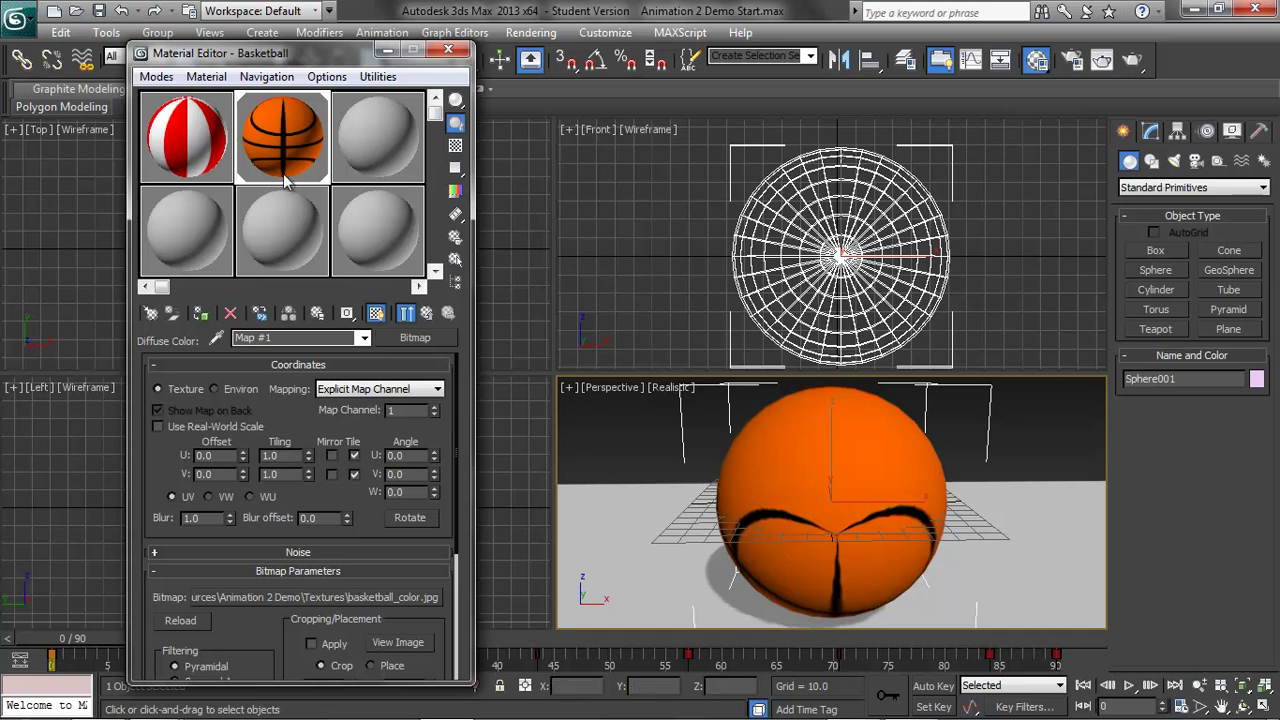
Step: View the full basketball bitmap image to compare it with the pattern on the sphere, and close it
click(392, 642)
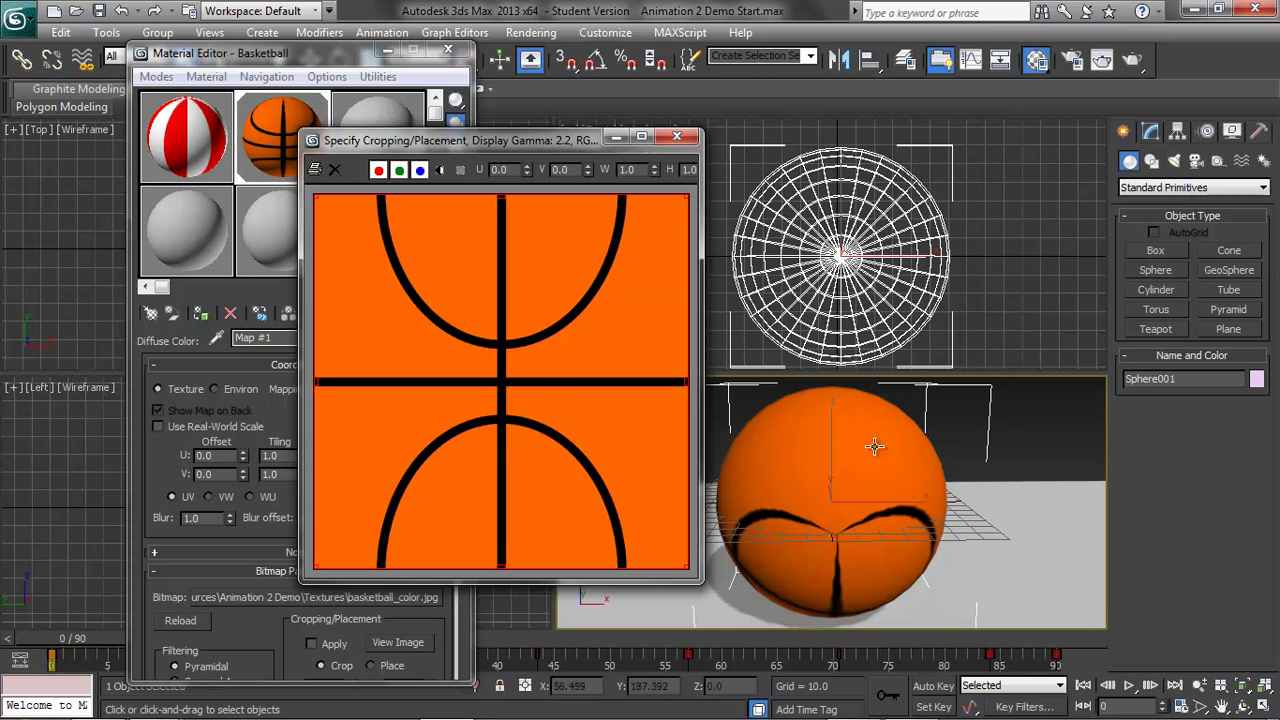
click(677, 137)
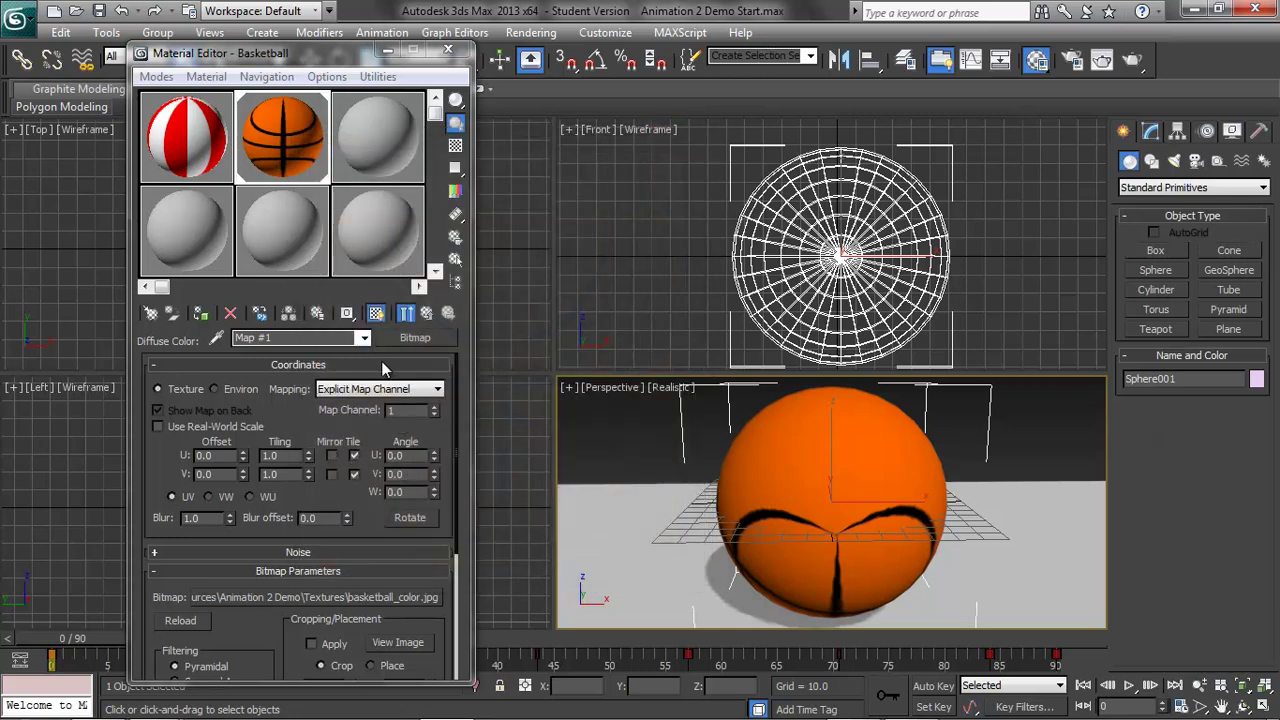
Step: Try a U tiling of 2.0 on the basketball map and return it to 1.0
double_click(283, 456)
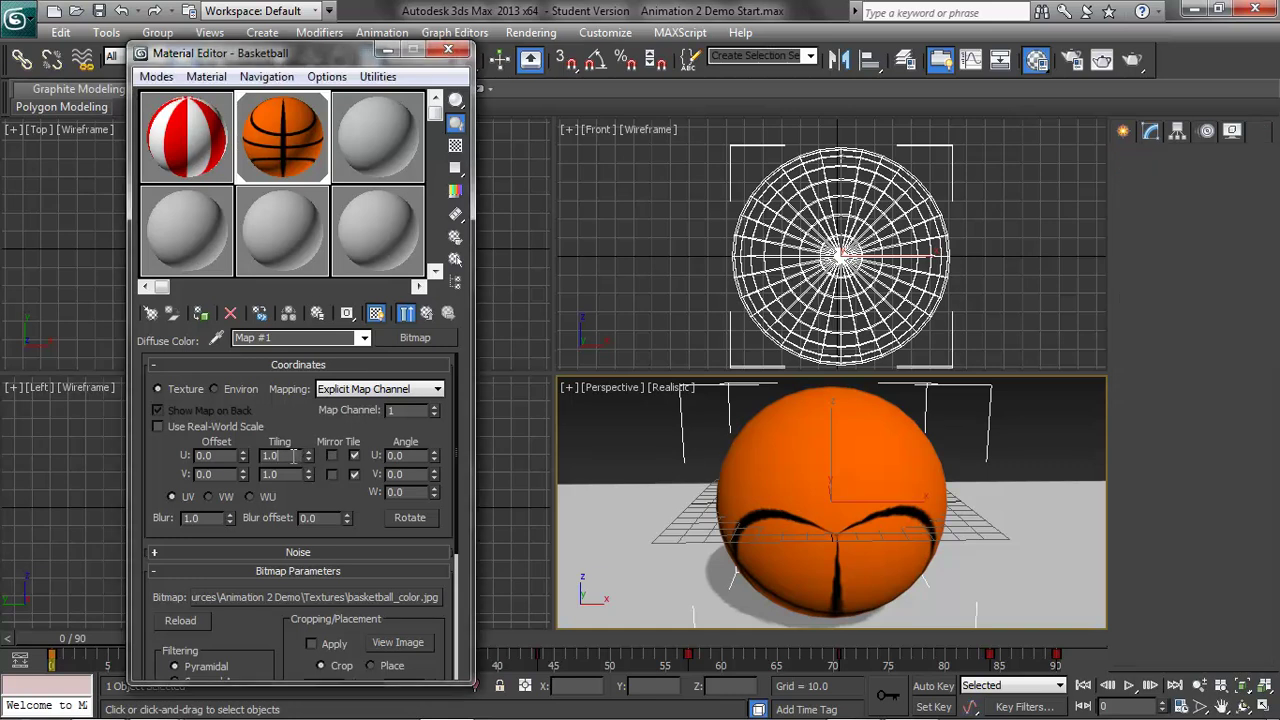
text(2)
key(Return)
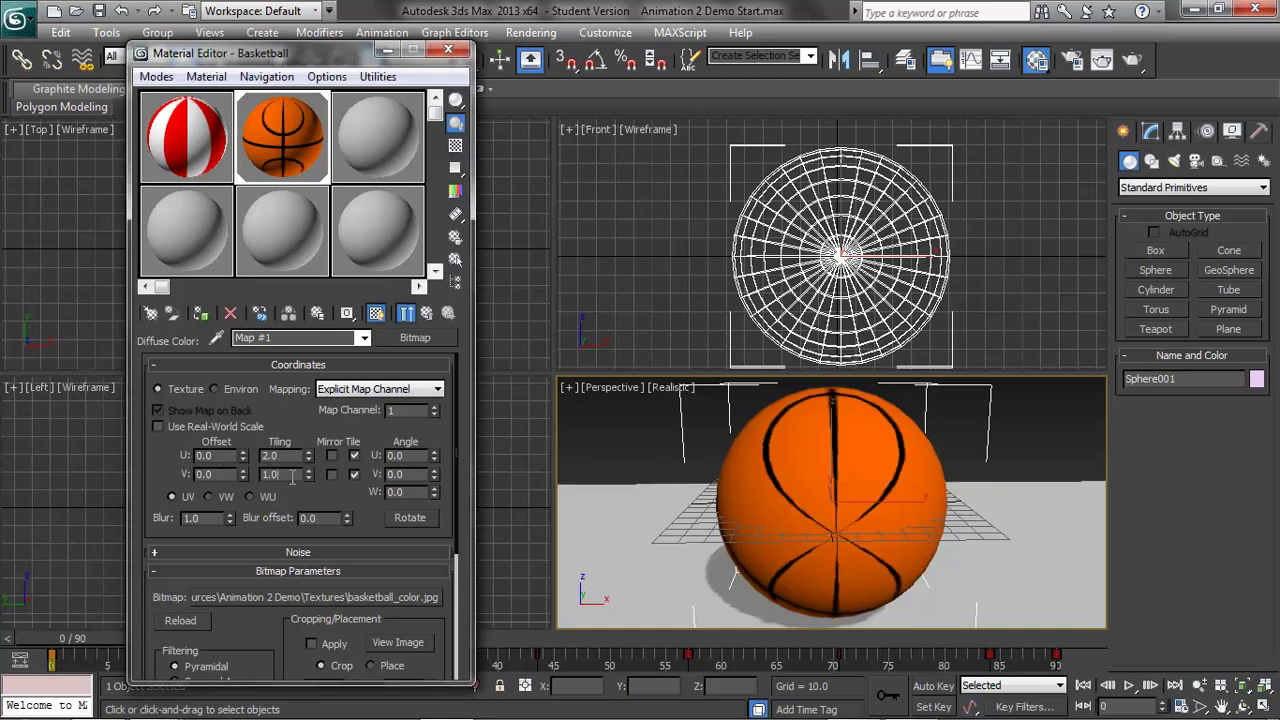
double_click(284, 456)
text(1)
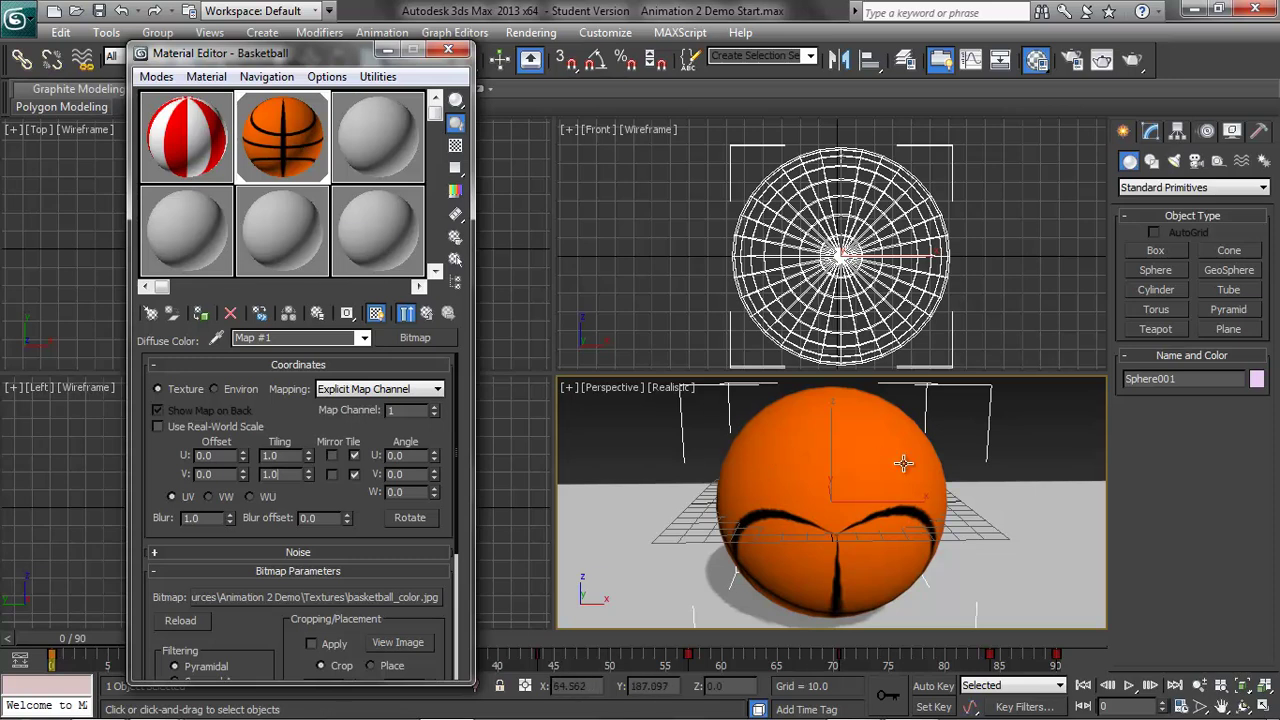
Step: Add a UVW Map modifier to the sphere and inspect the basketball pattern from several angles
click(1152, 133)
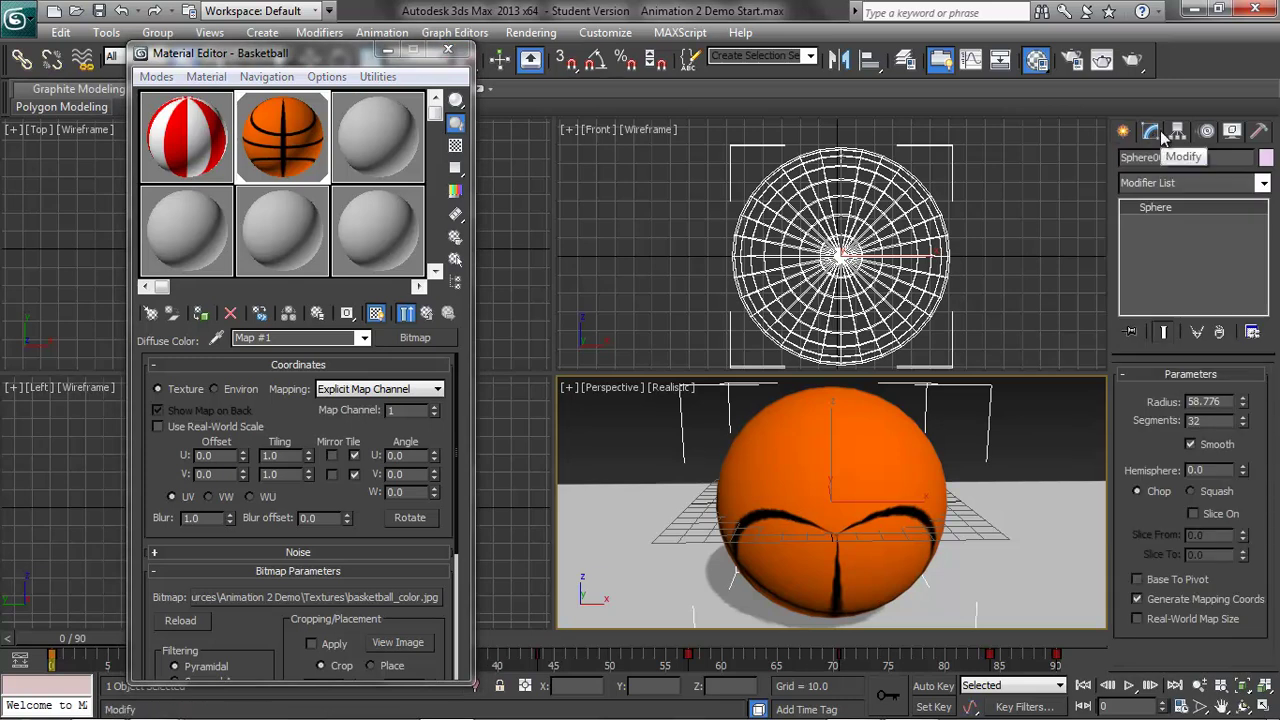
click(1263, 186)
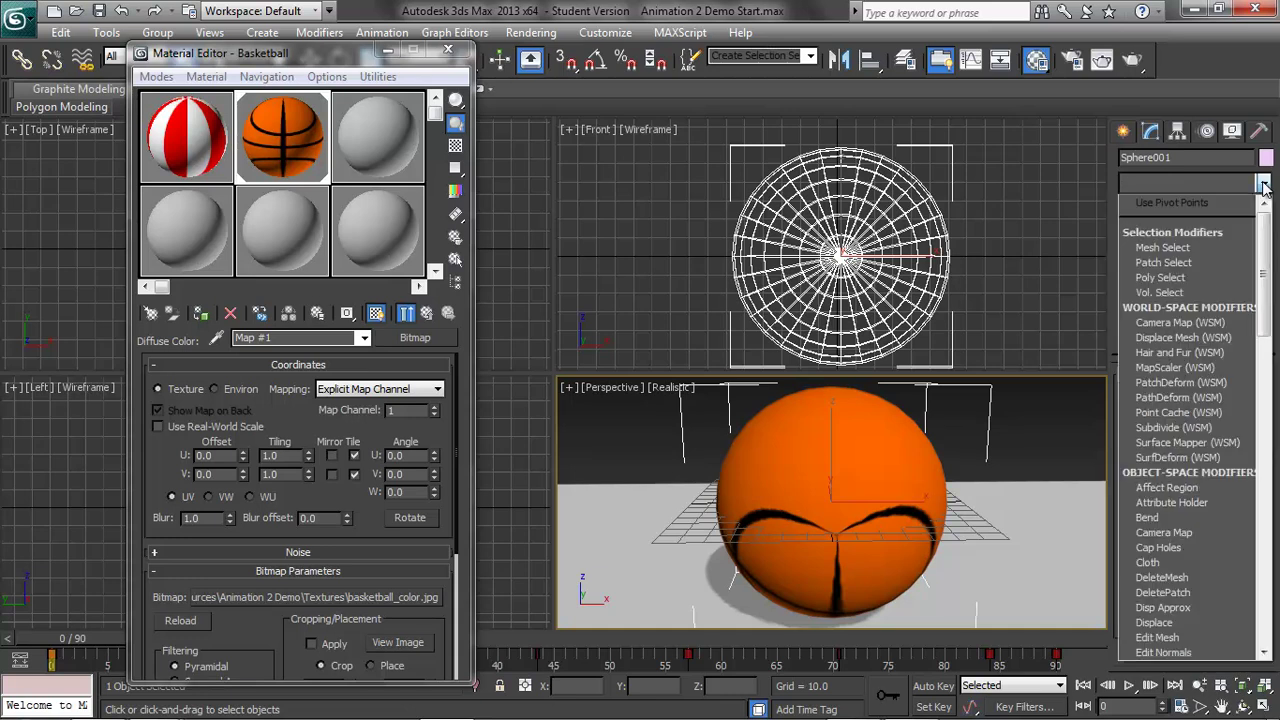
scroll(1185, 600, down, 15)
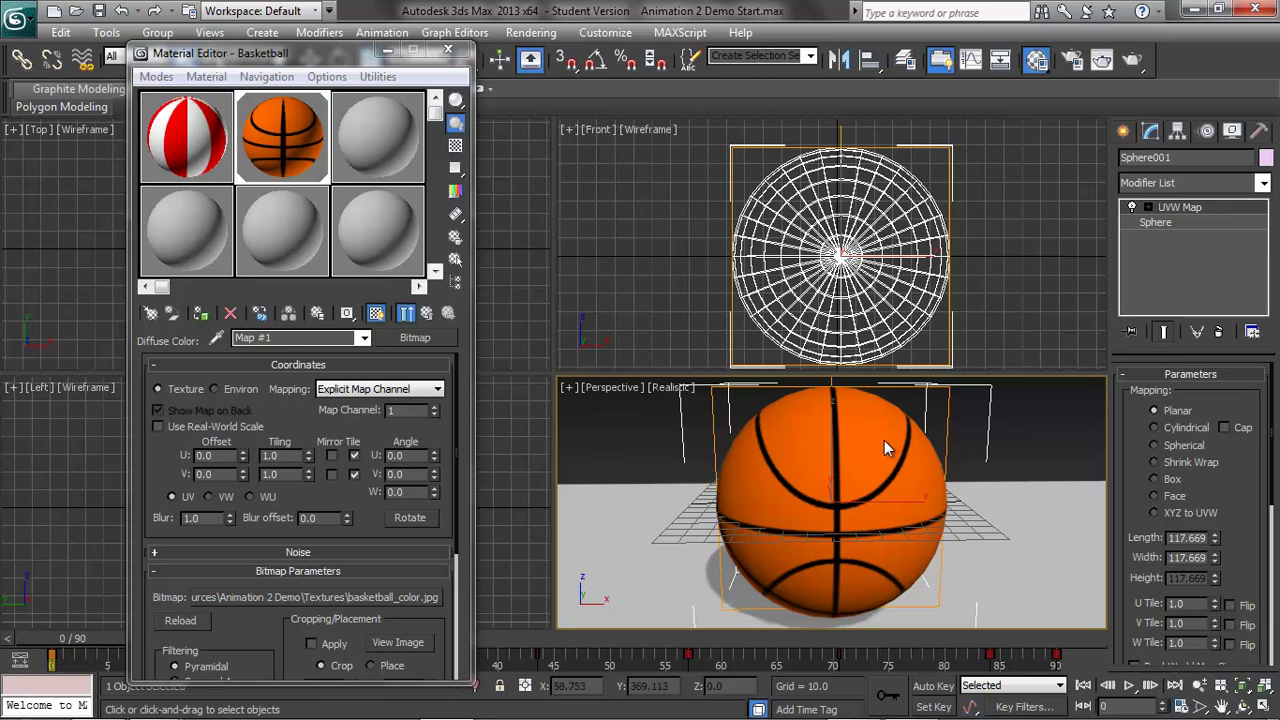
mouse_move(1001, 460)
alt+middle_down()
mouse_move(852, 477)
mouse_move(803, 517)
mouse_move(980, 534)
mouse_move(1041, 444)
alt+middle_up()
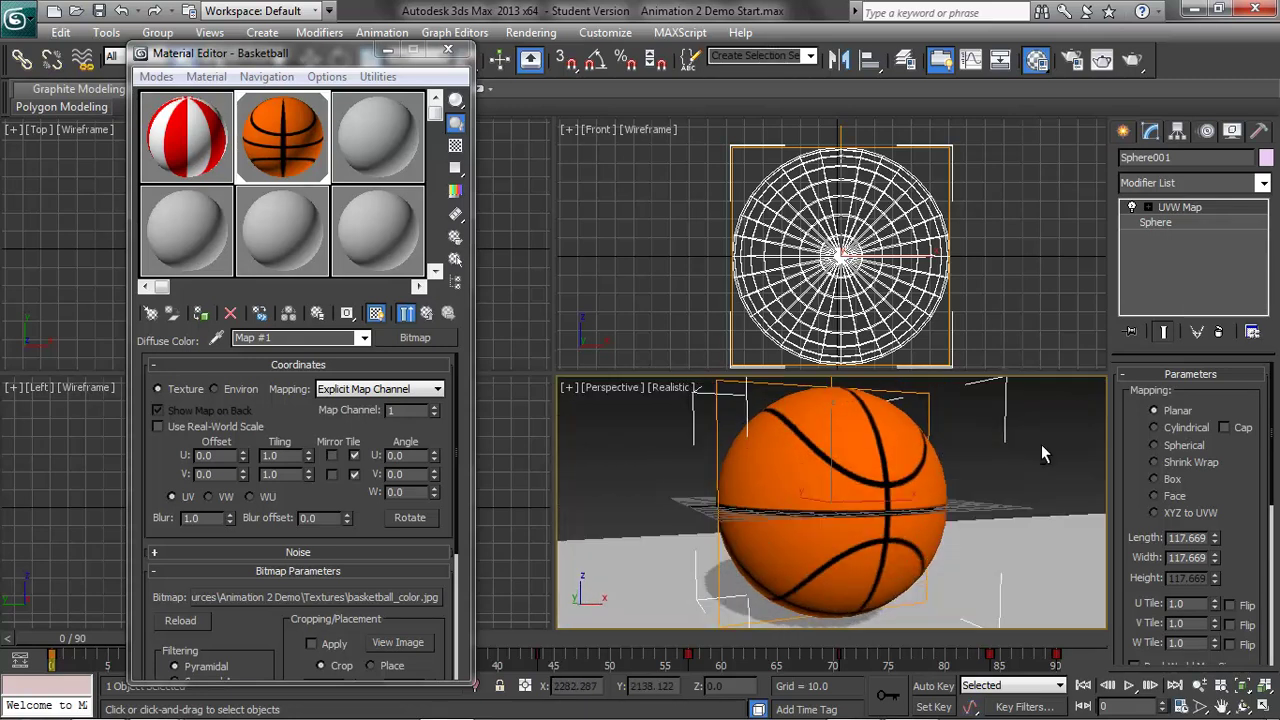
alt+middle_drag(953, 470, 940, 498)
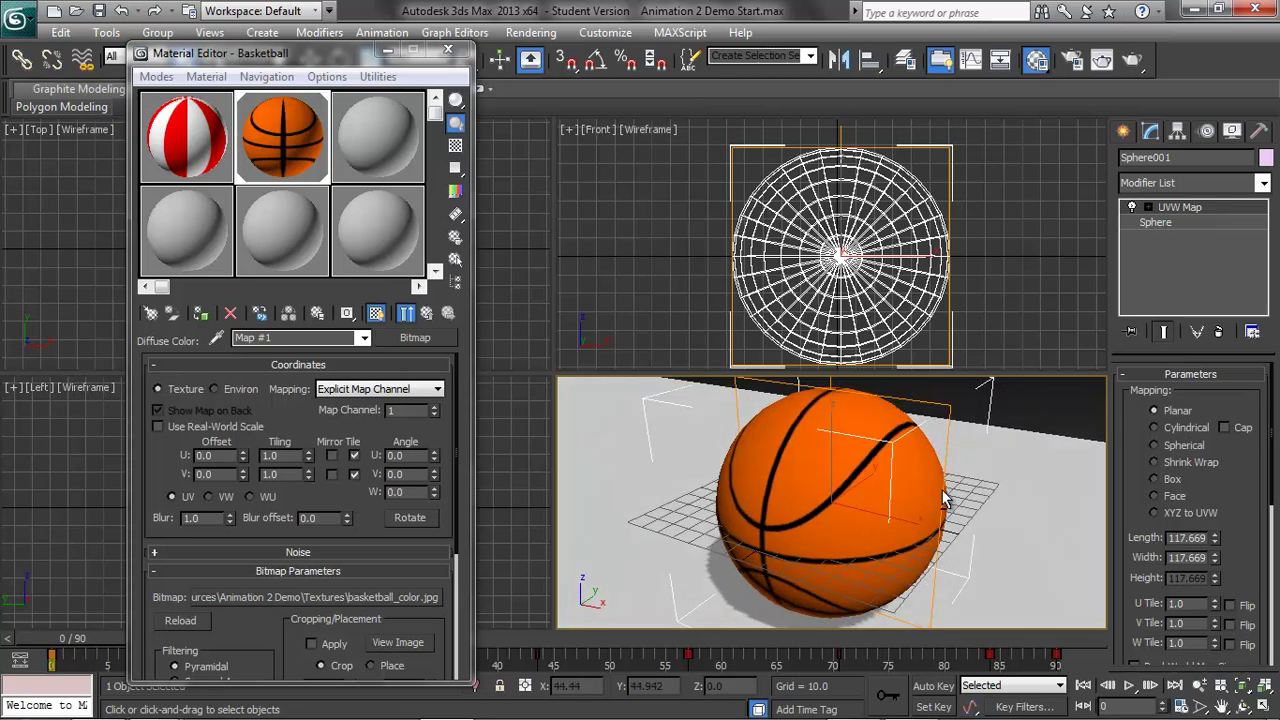
Step: Try Spherical, Cylindrical, Box and Face mapping on the UVW Map modifier and return to Planar
click(1155, 445)
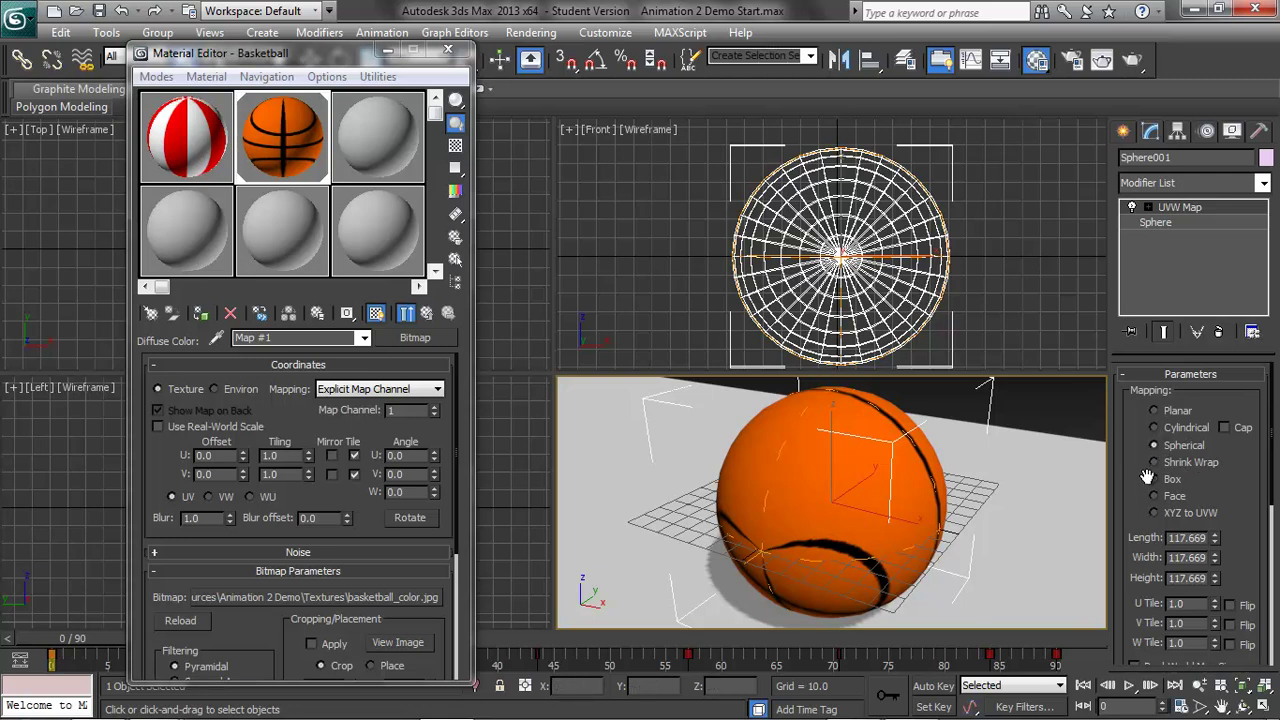
click(1155, 427)
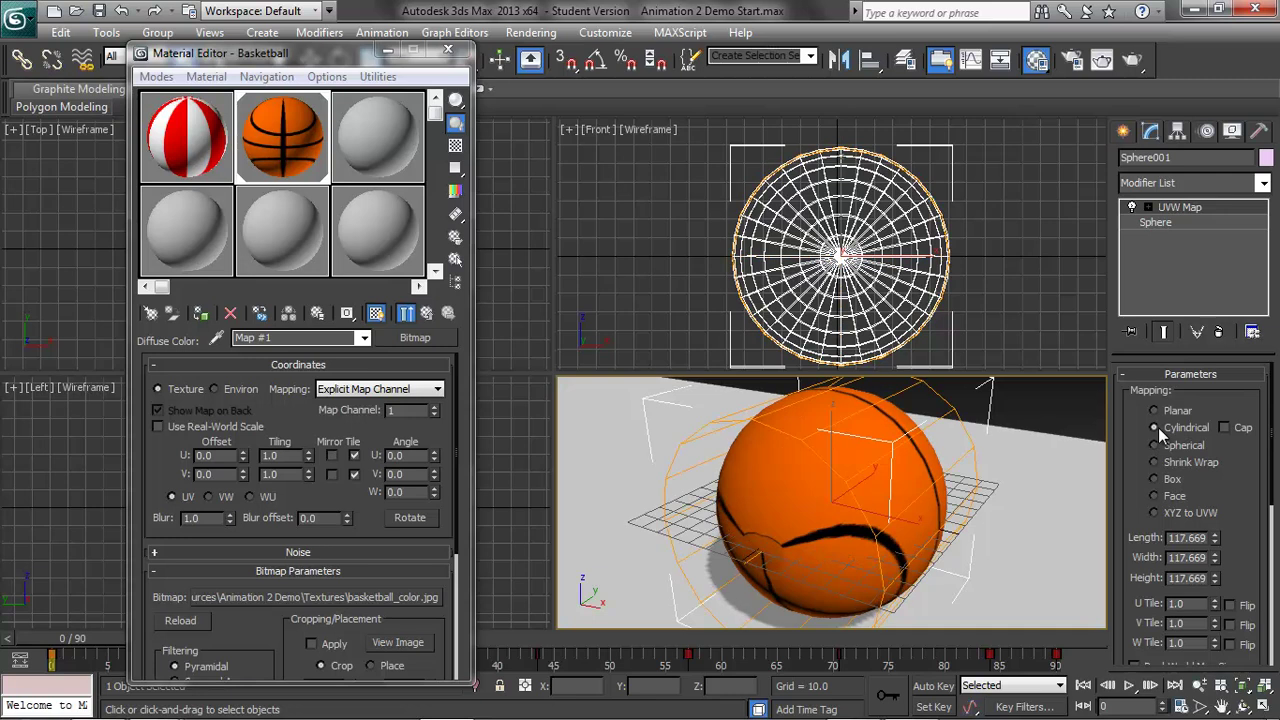
click(1155, 479)
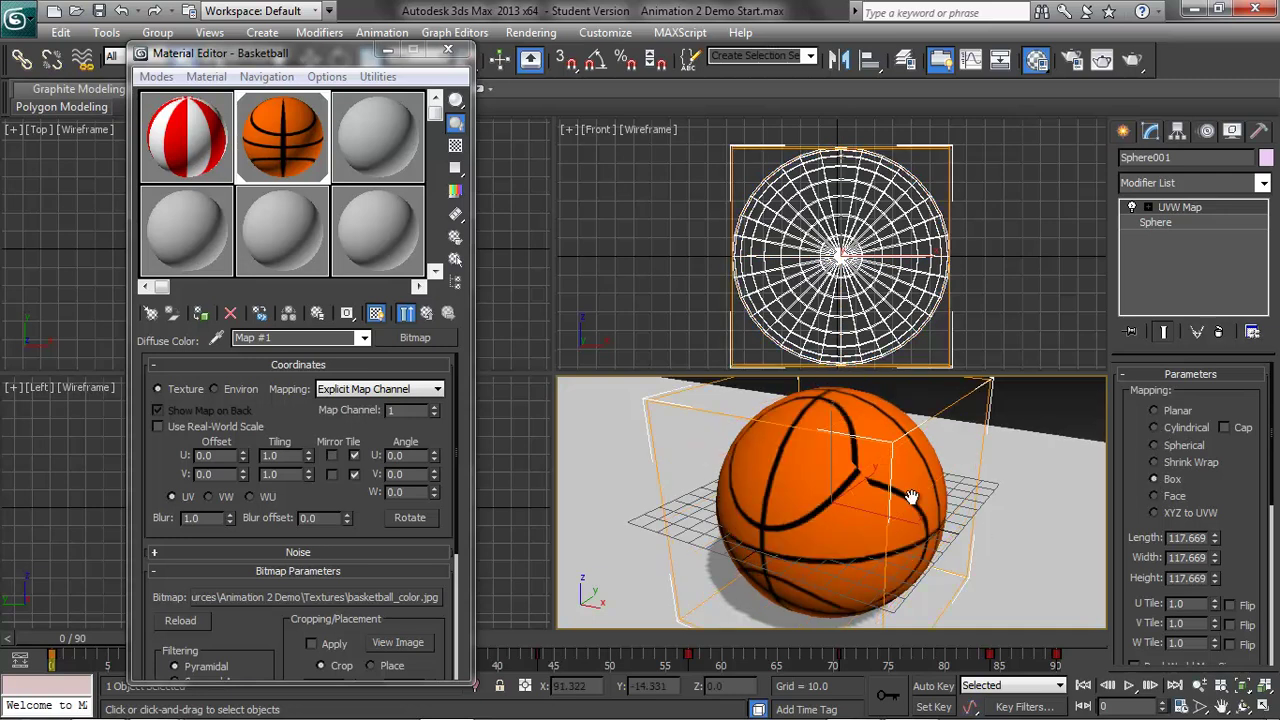
click(1155, 496)
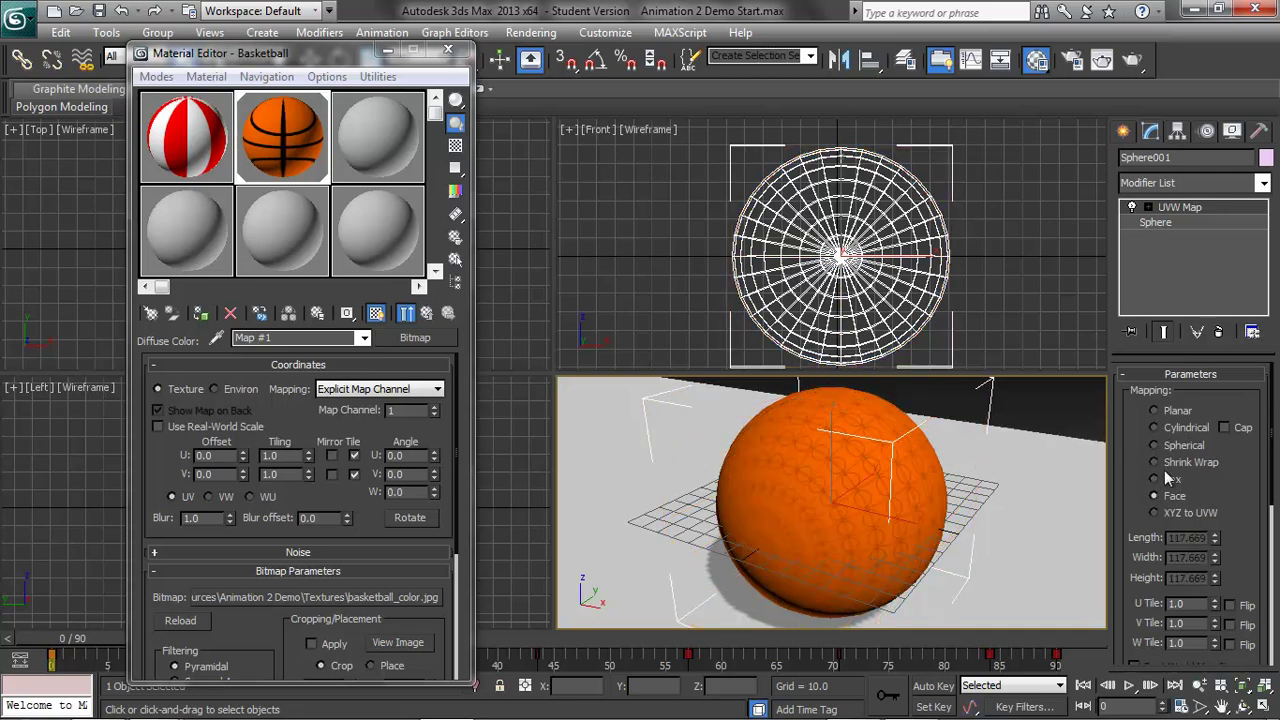
click(1155, 410)
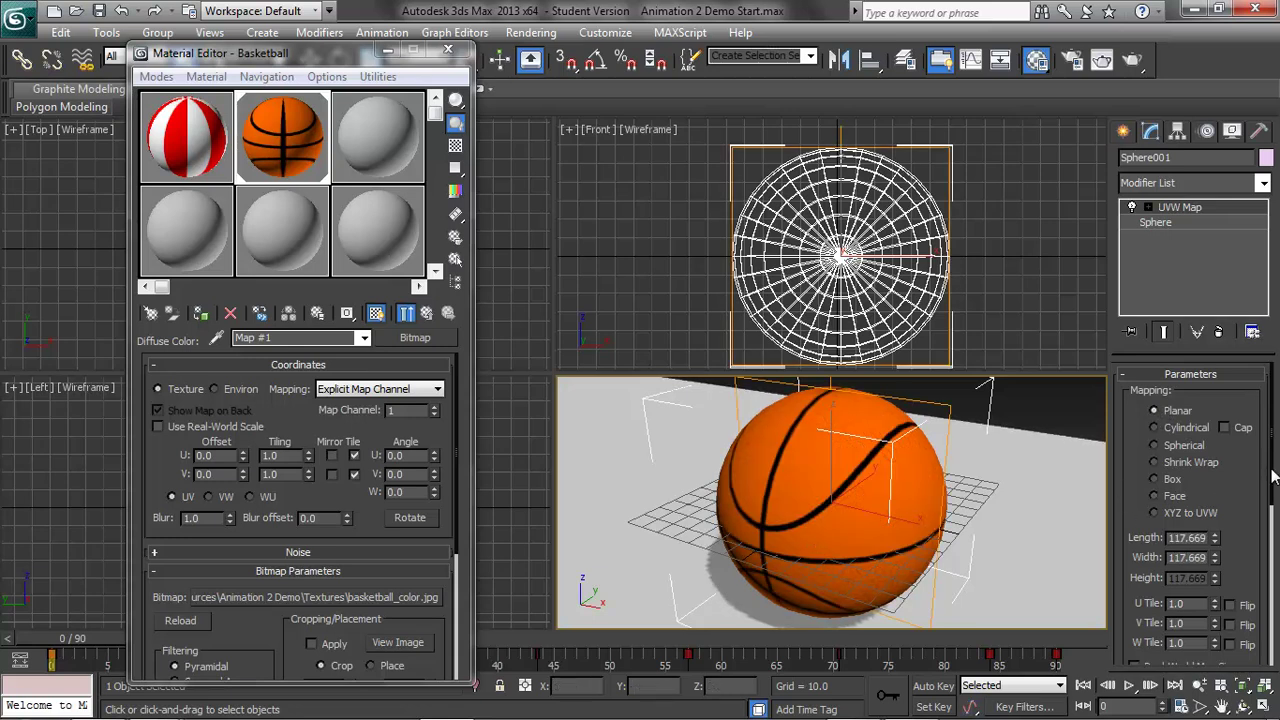
Step: Try aligning the UVW mapping to the Y and X axes and return the alignment to Z
scroll(1275, 476, down, 5)
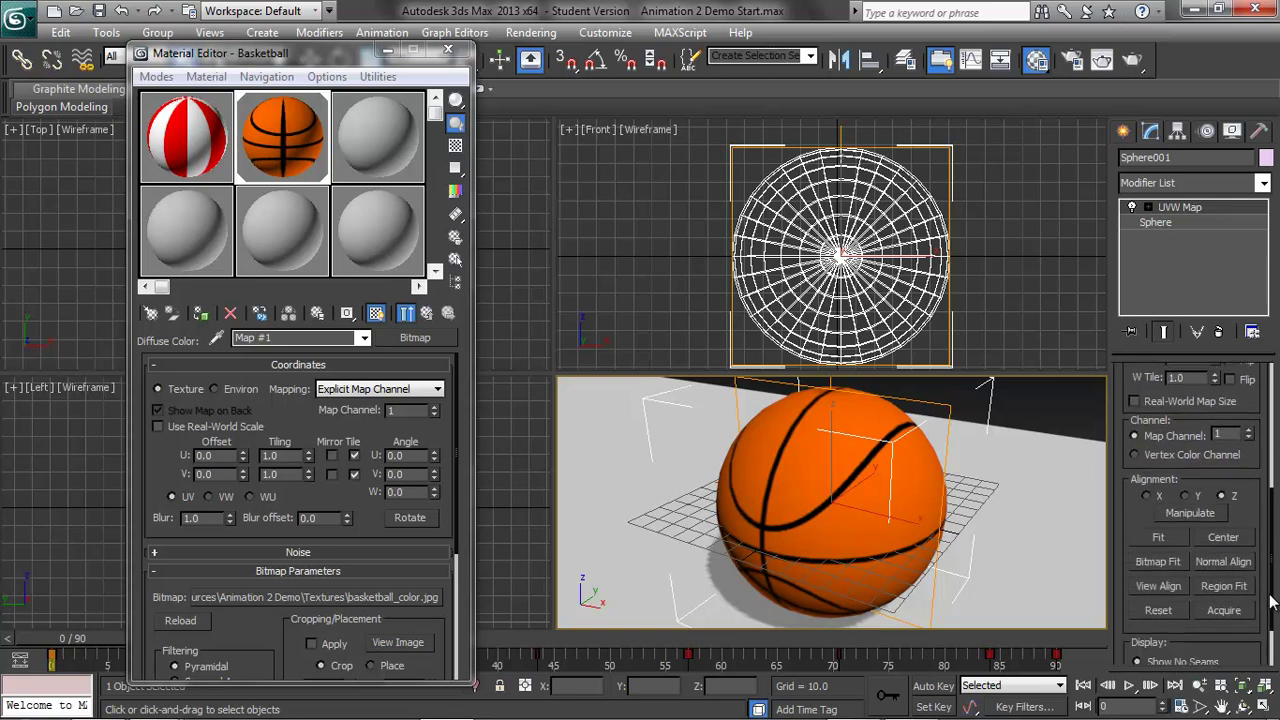
click(1186, 477)
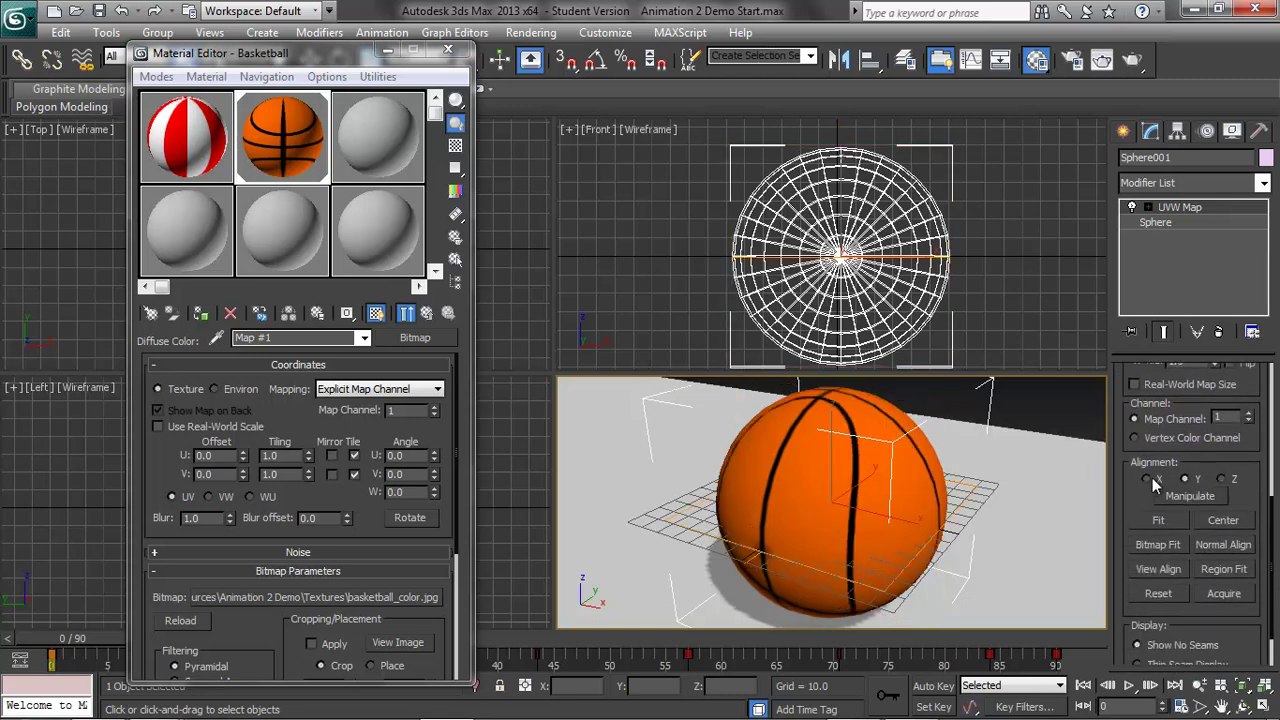
click(1146, 479)
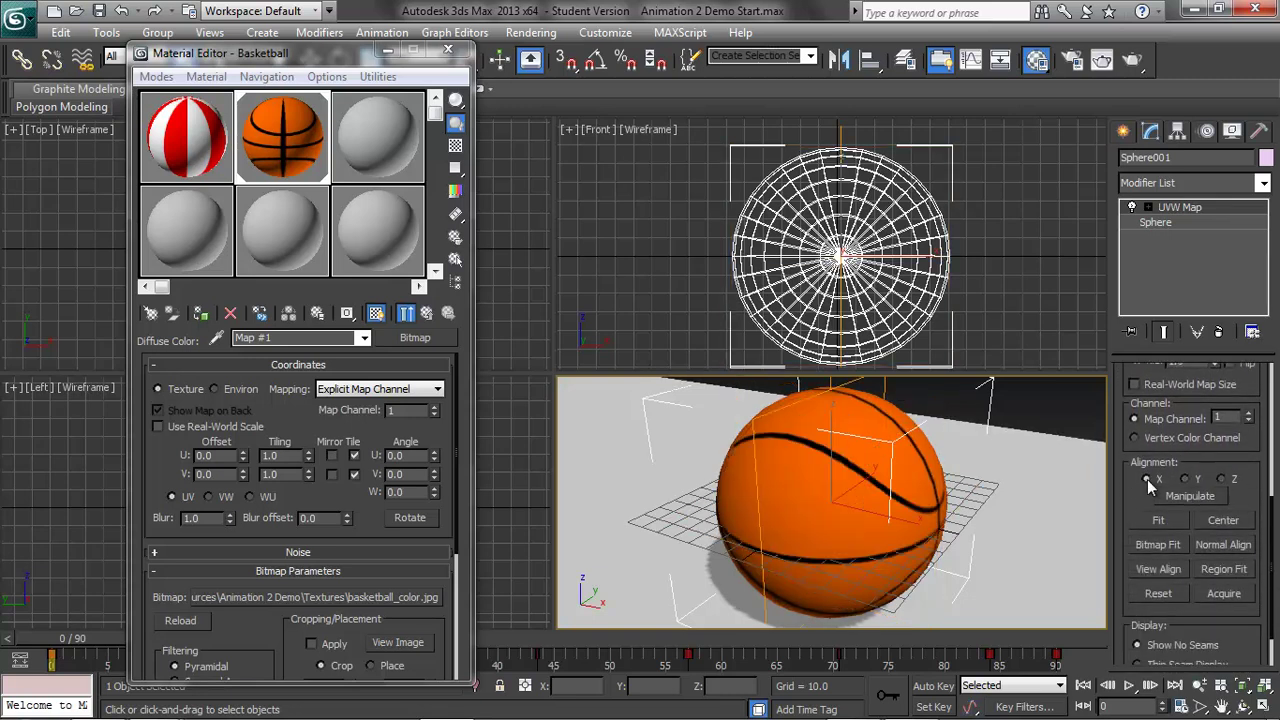
click(1219, 478)
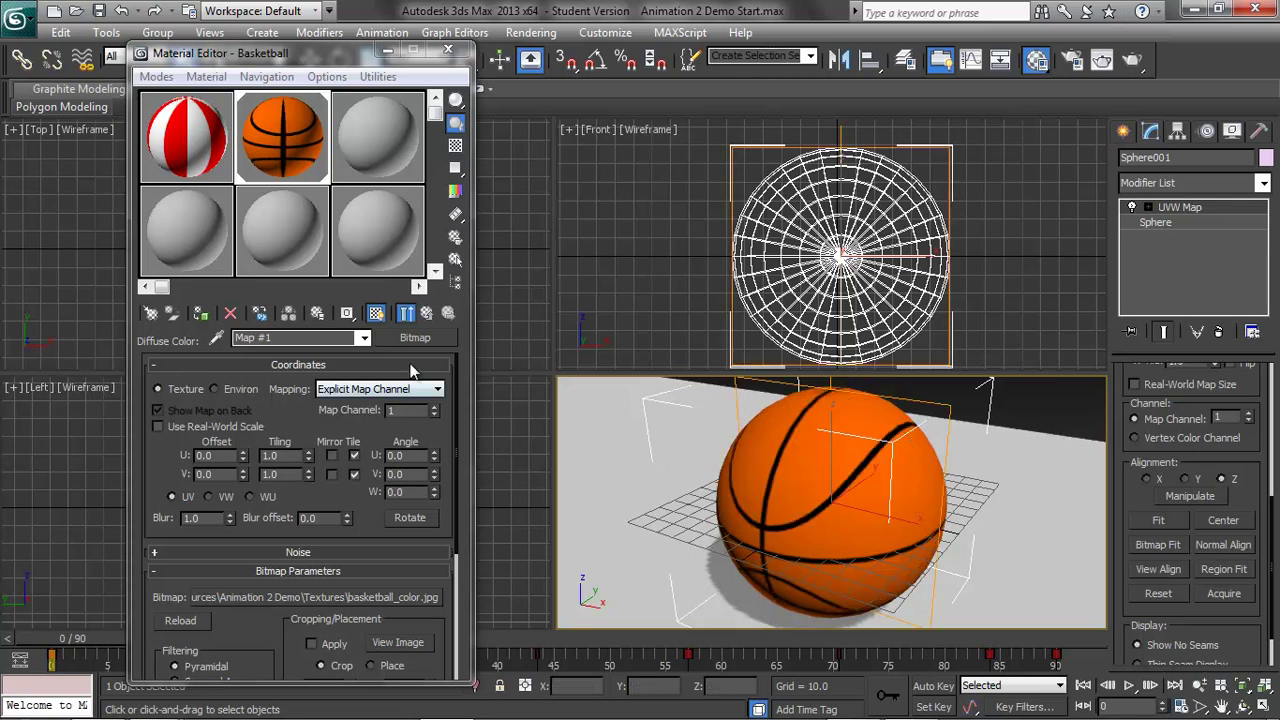
Step: Return to the Basketball material's top level and select the third sample material
click(365, 338)
click(262, 349)
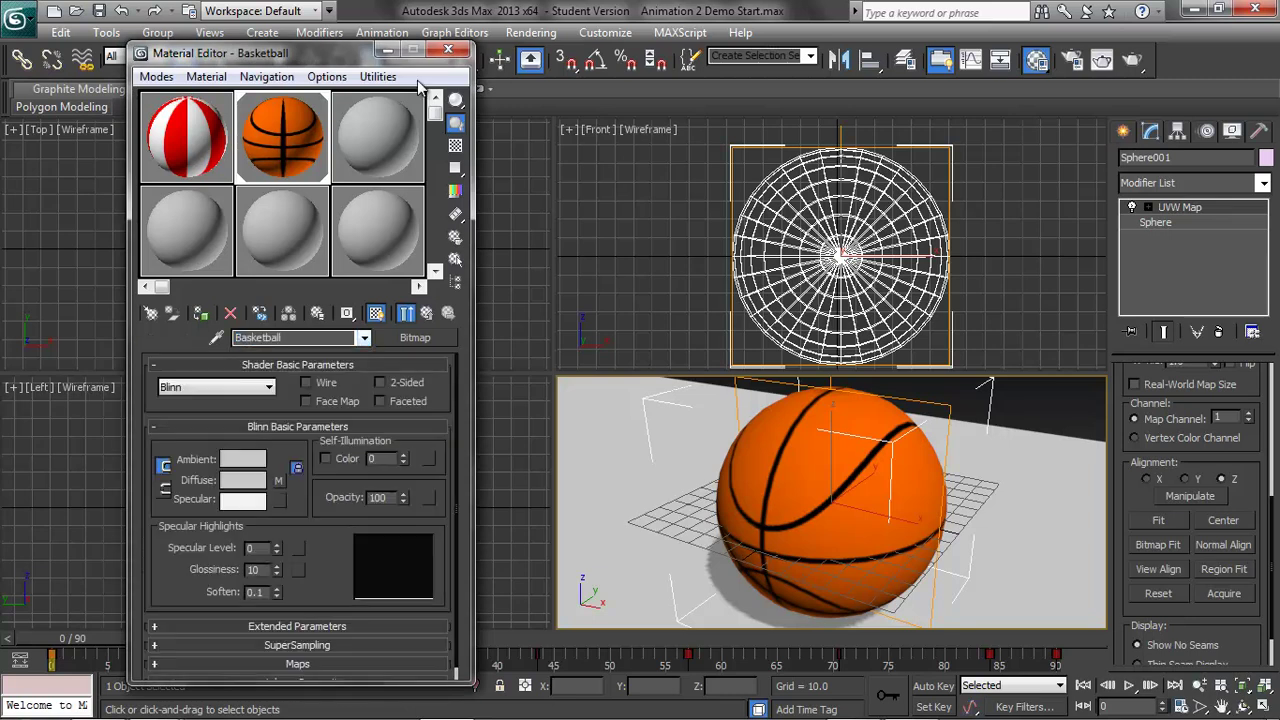
click(389, 138)
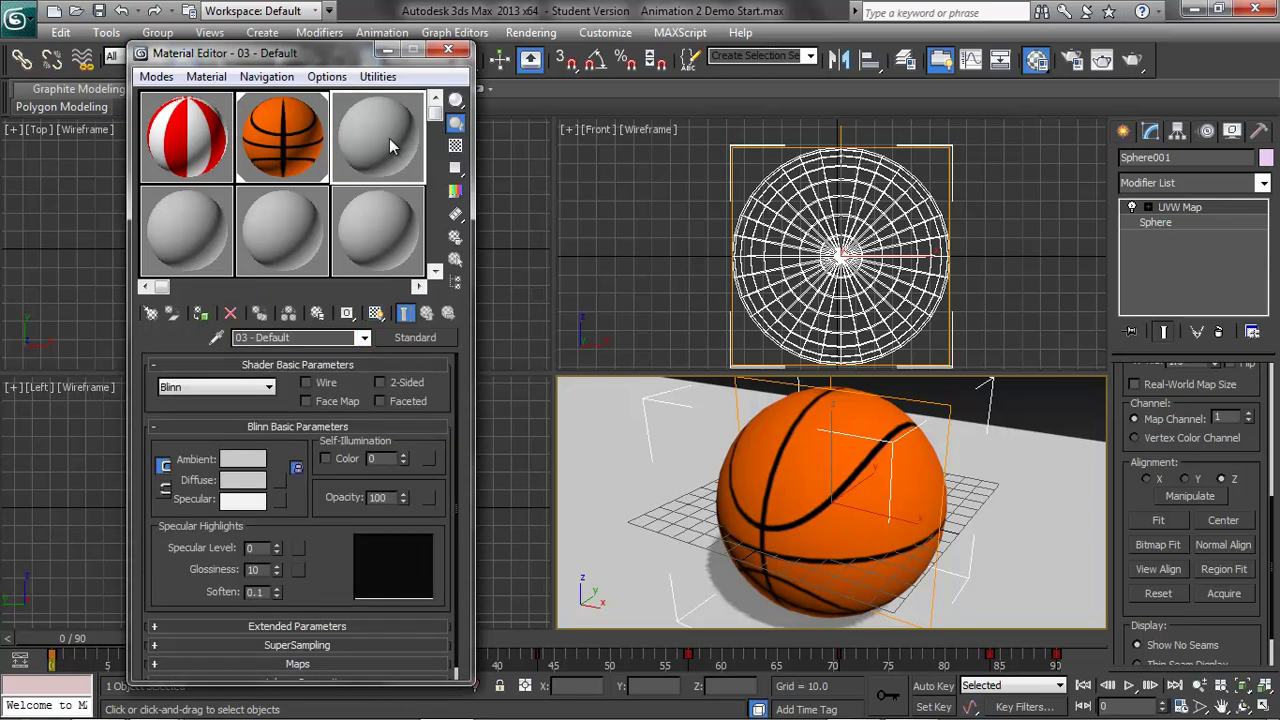
Step: Create a GeoSphere beside the basketball sphere, centred at about X 107, Y 1
click(1053, 406)
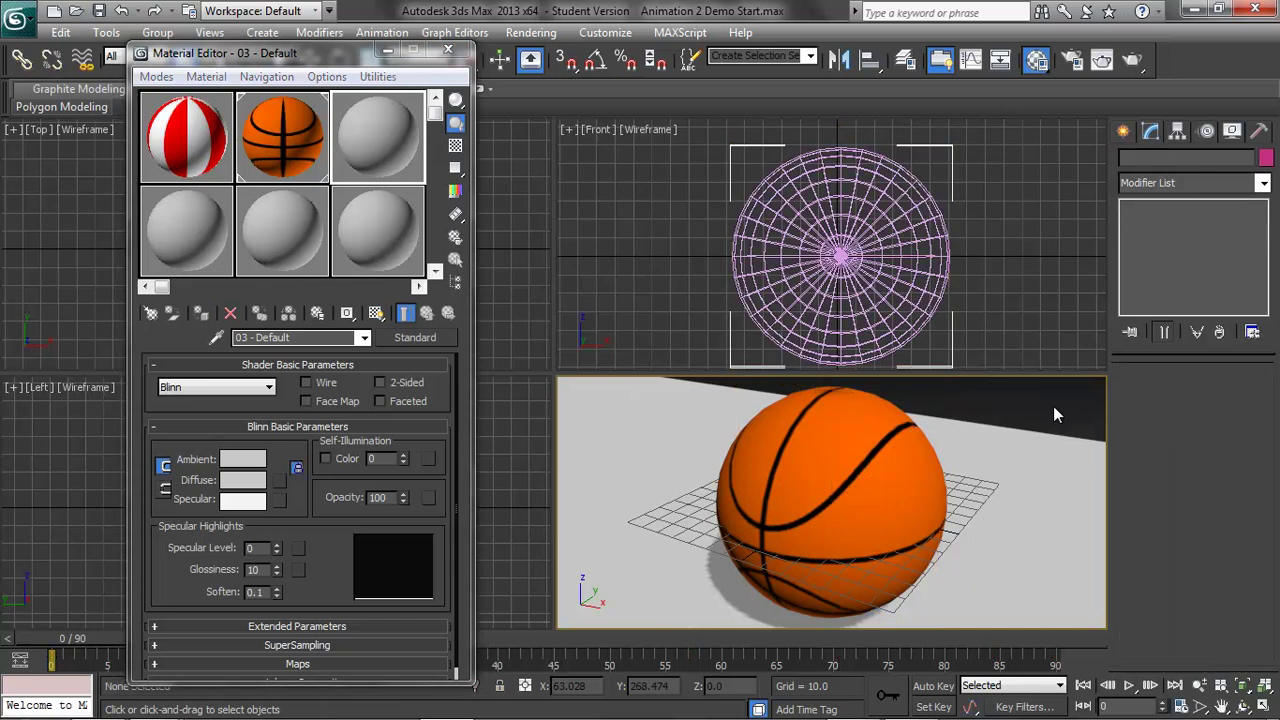
click(386, 54)
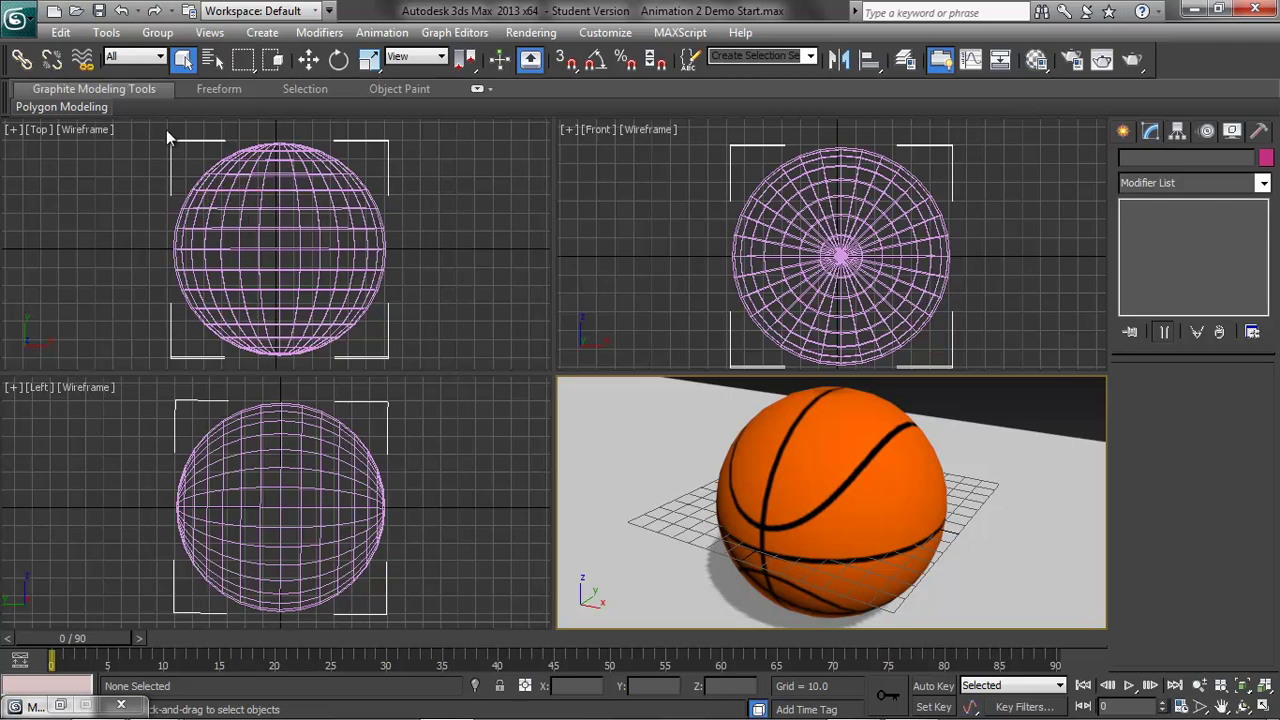
click(263, 33)
mouse_move(294, 57)
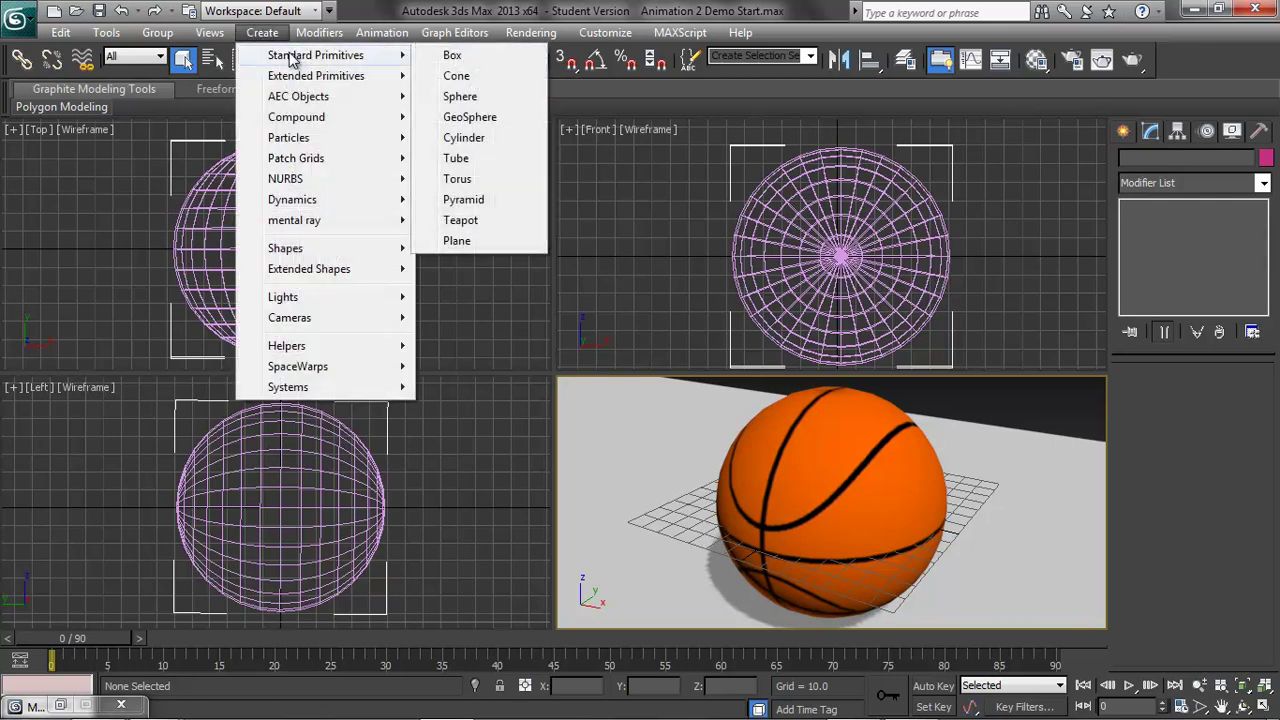
click(467, 117)
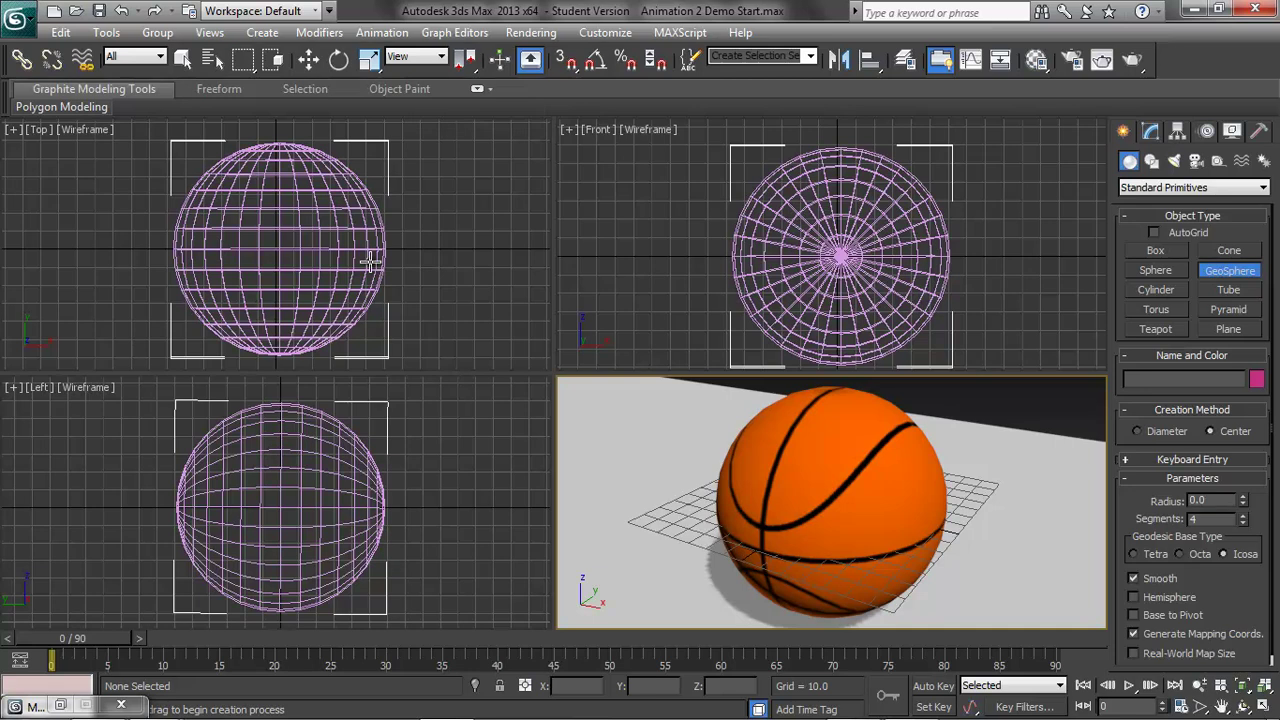
drag(284, 247, 545, 249)
click(309, 59)
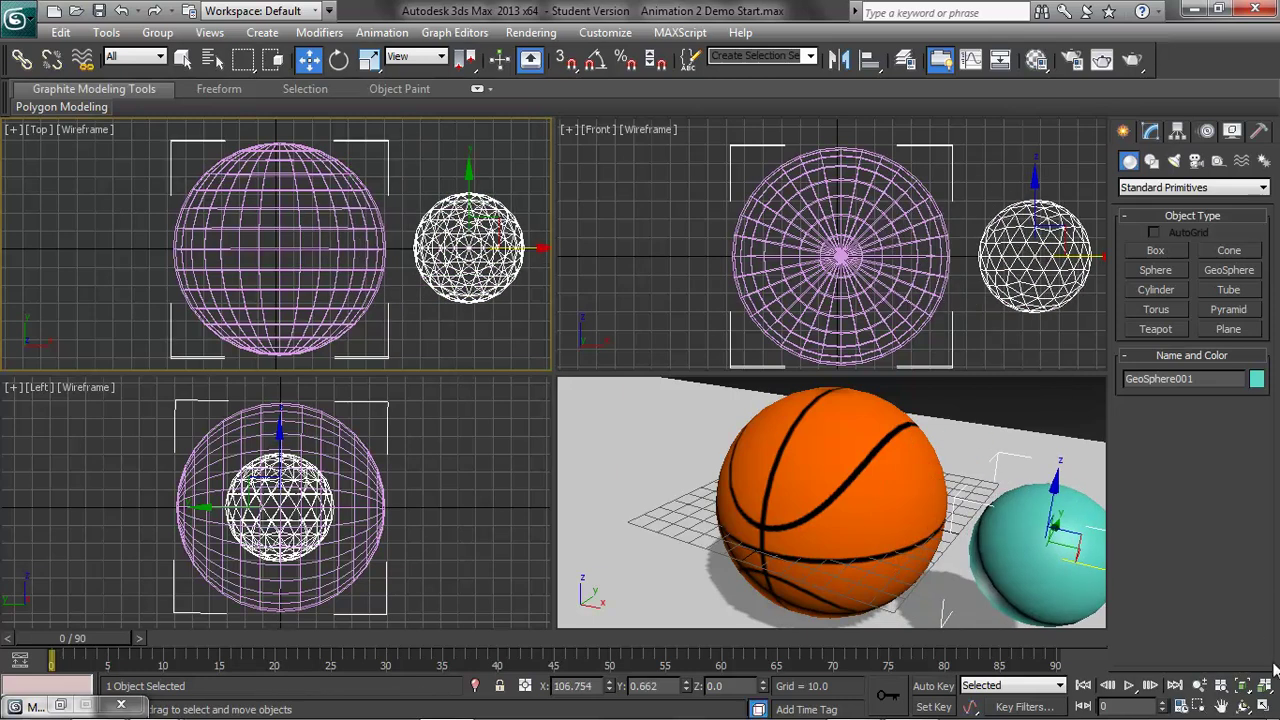
Step: Hide every object except the GeoSphere and clear the selection
click(1242, 686)
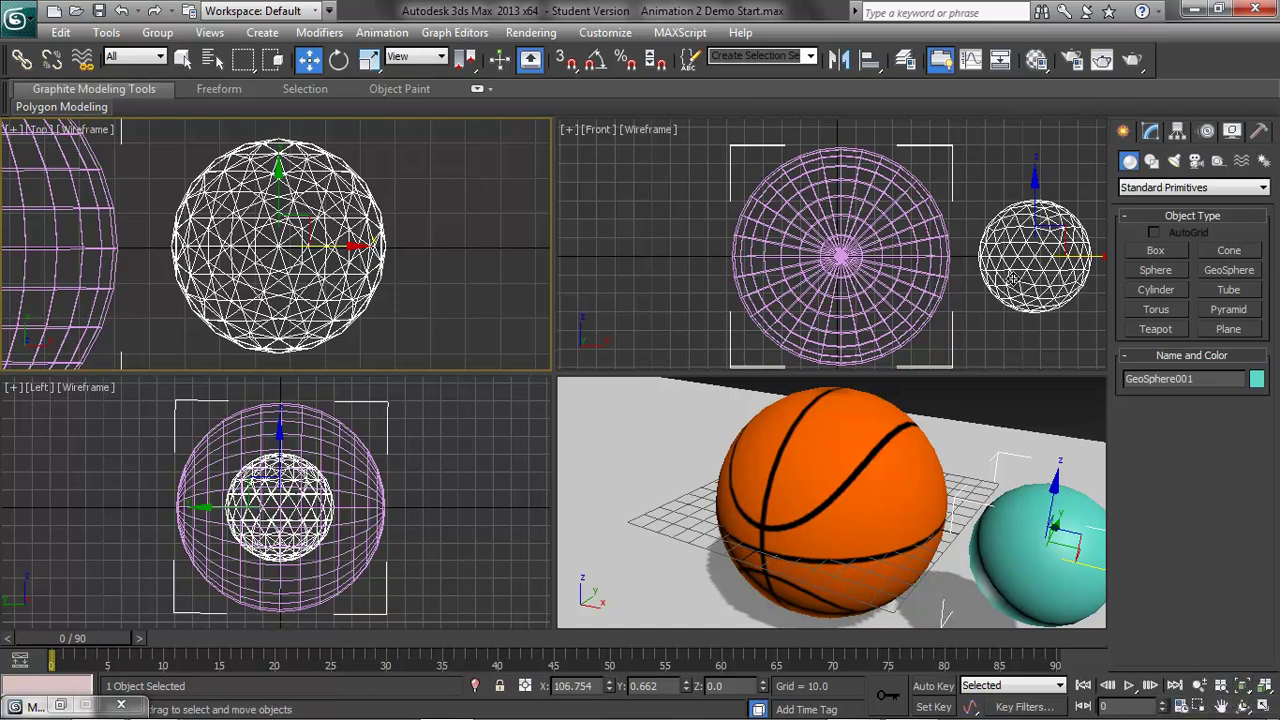
click(1264, 687)
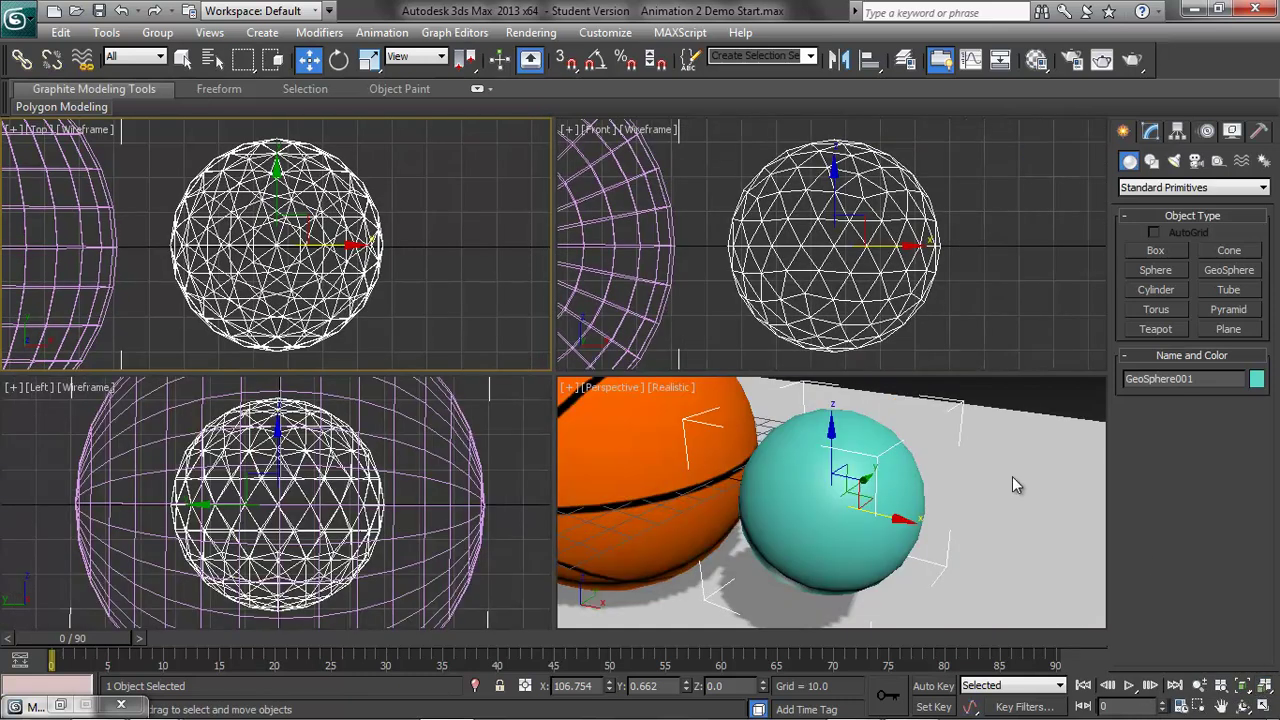
click(792, 497)
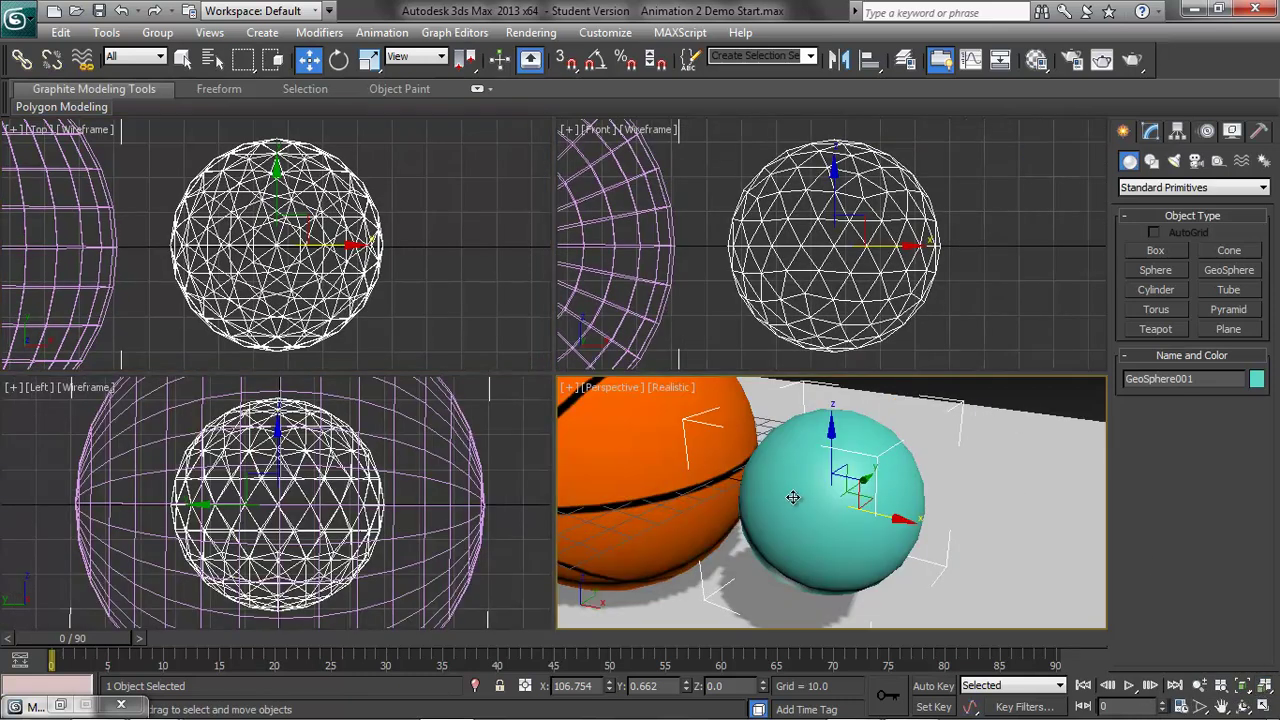
right_click(797, 495)
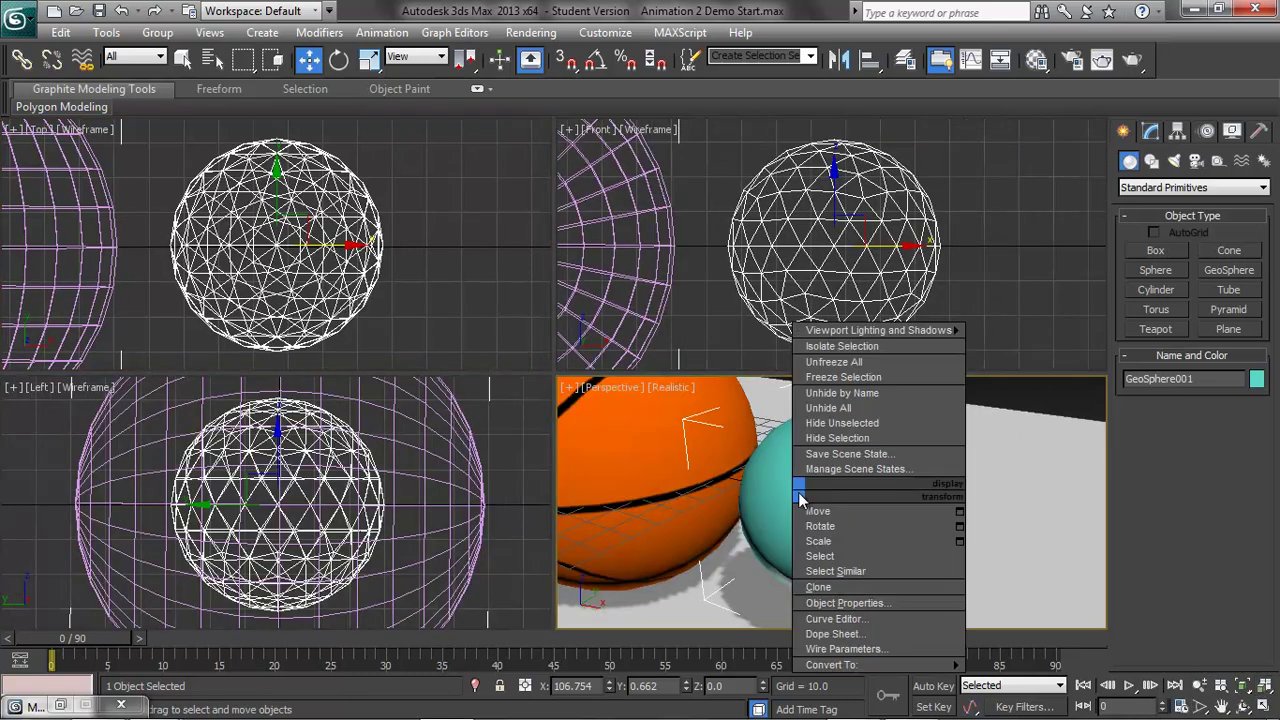
click(861, 426)
click(999, 467)
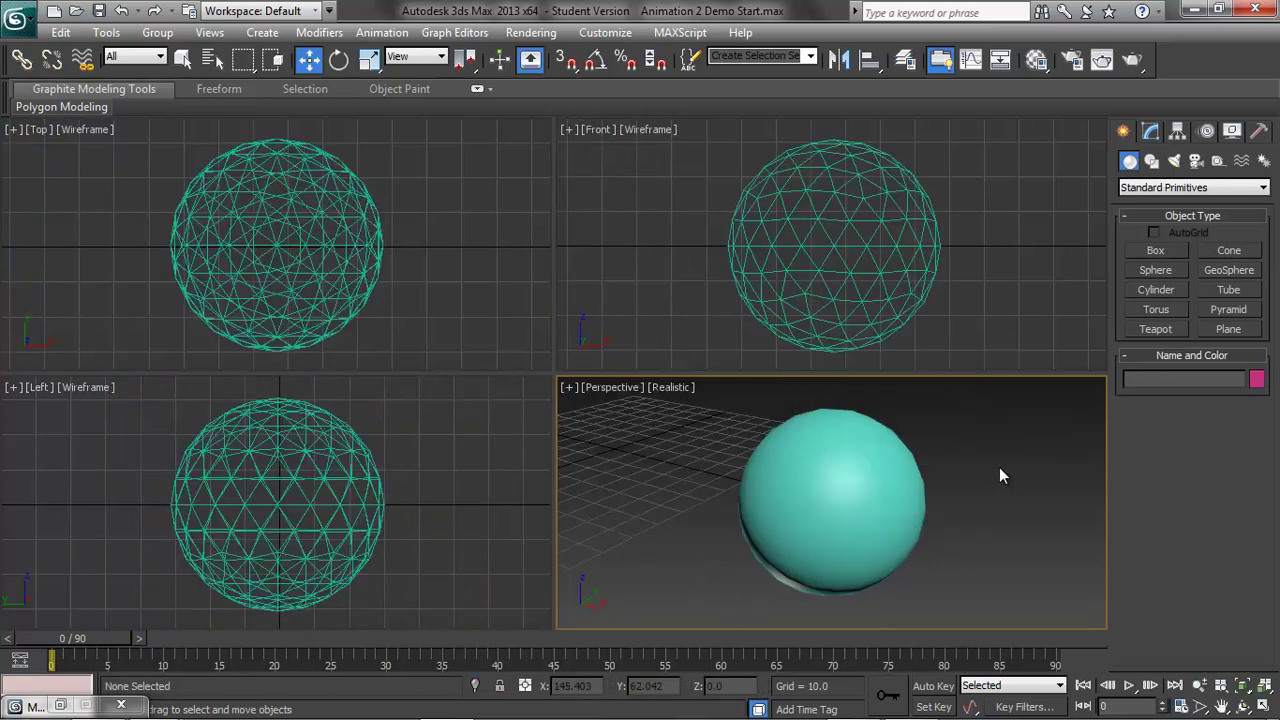
Step: Name the third sample material Golfball in the Compact Material Editor and assign it to the GeoSphere
click(826, 449)
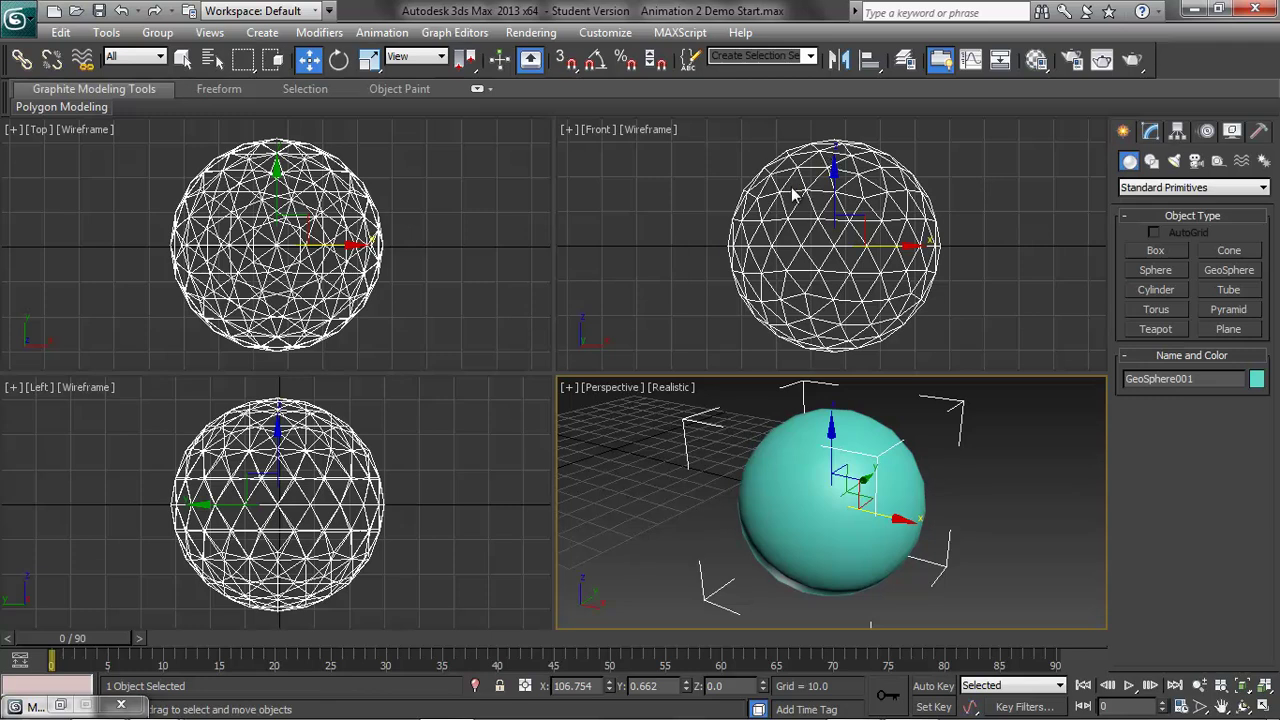
click(543, 34)
mouse_move(606, 361)
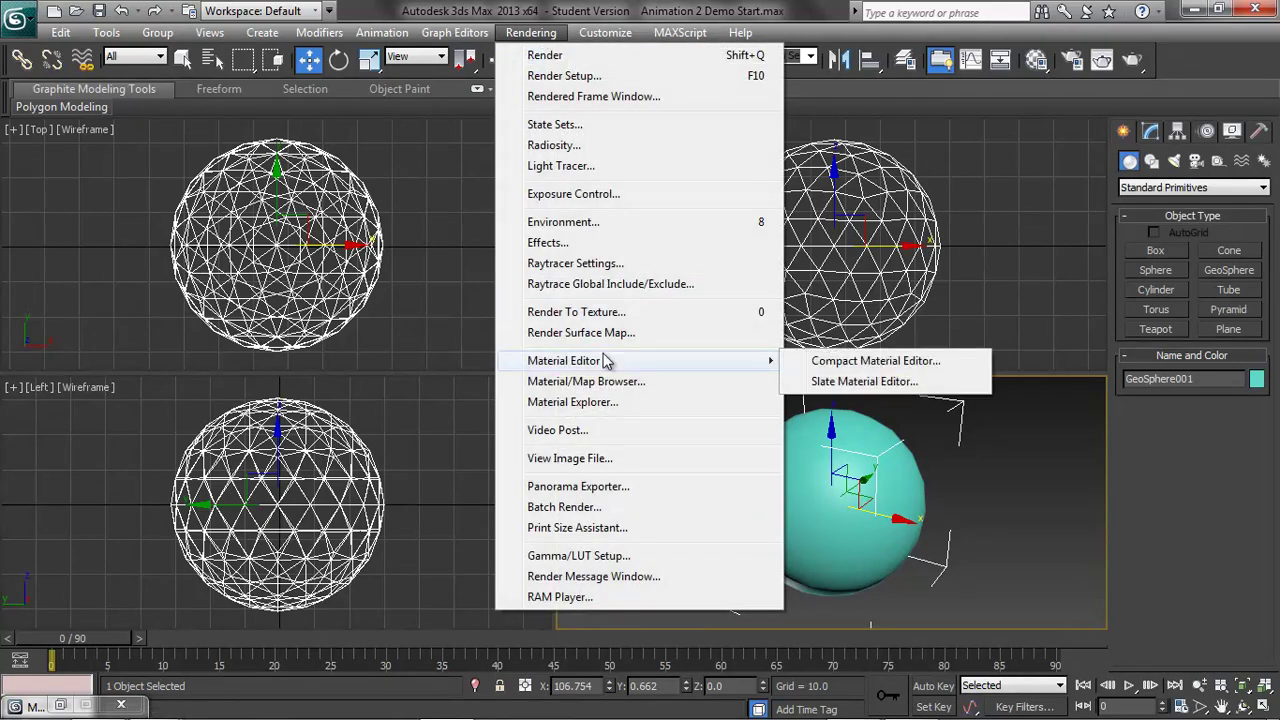
click(853, 366)
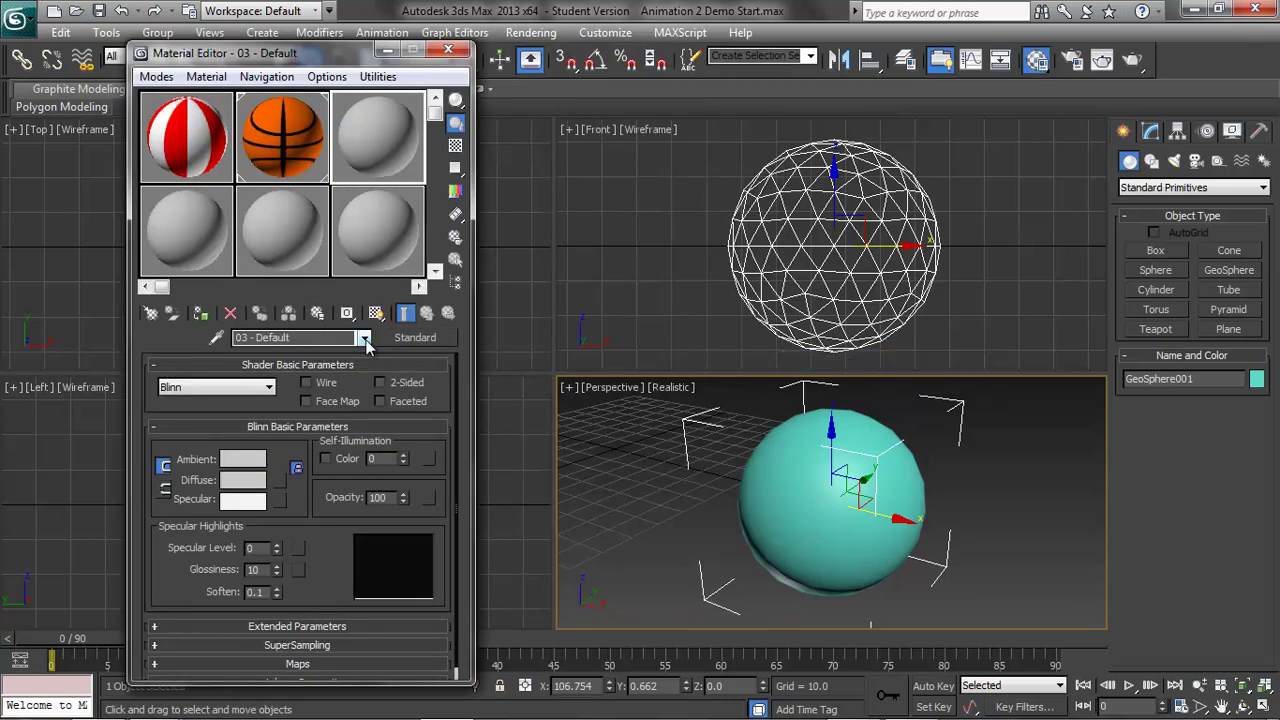
triple_click(327, 338)
text(G)
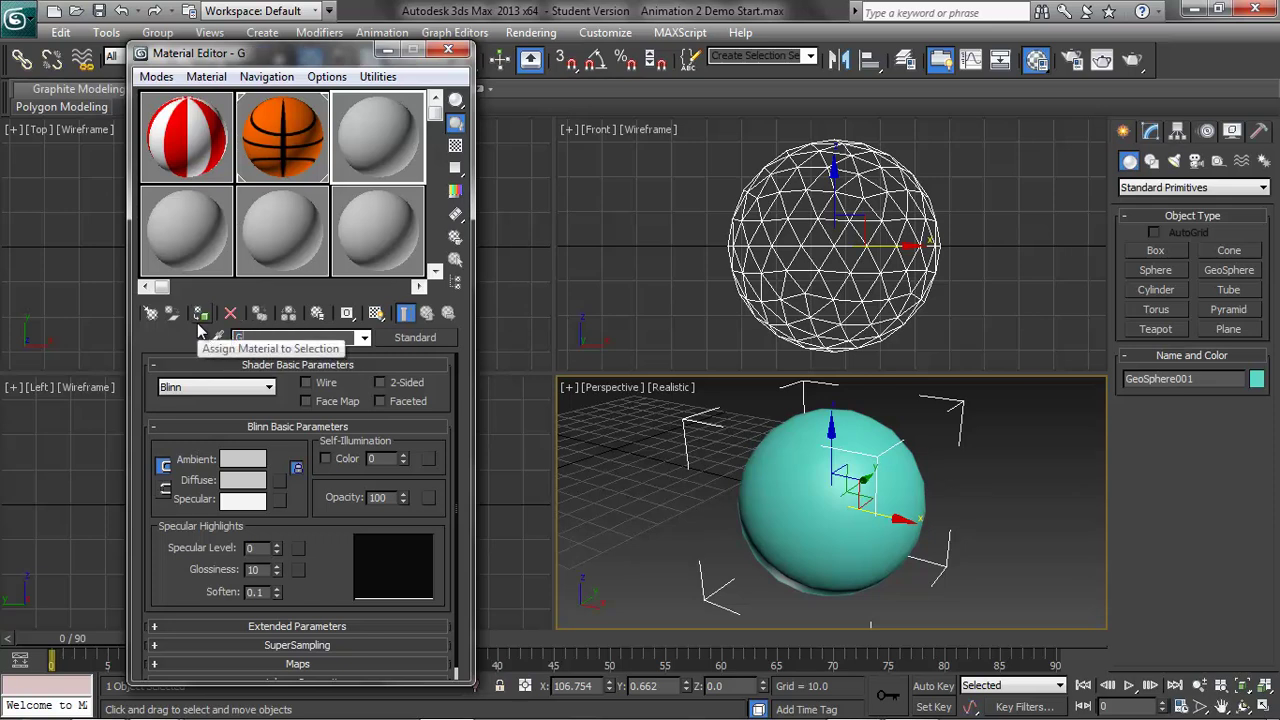
text(olfball)
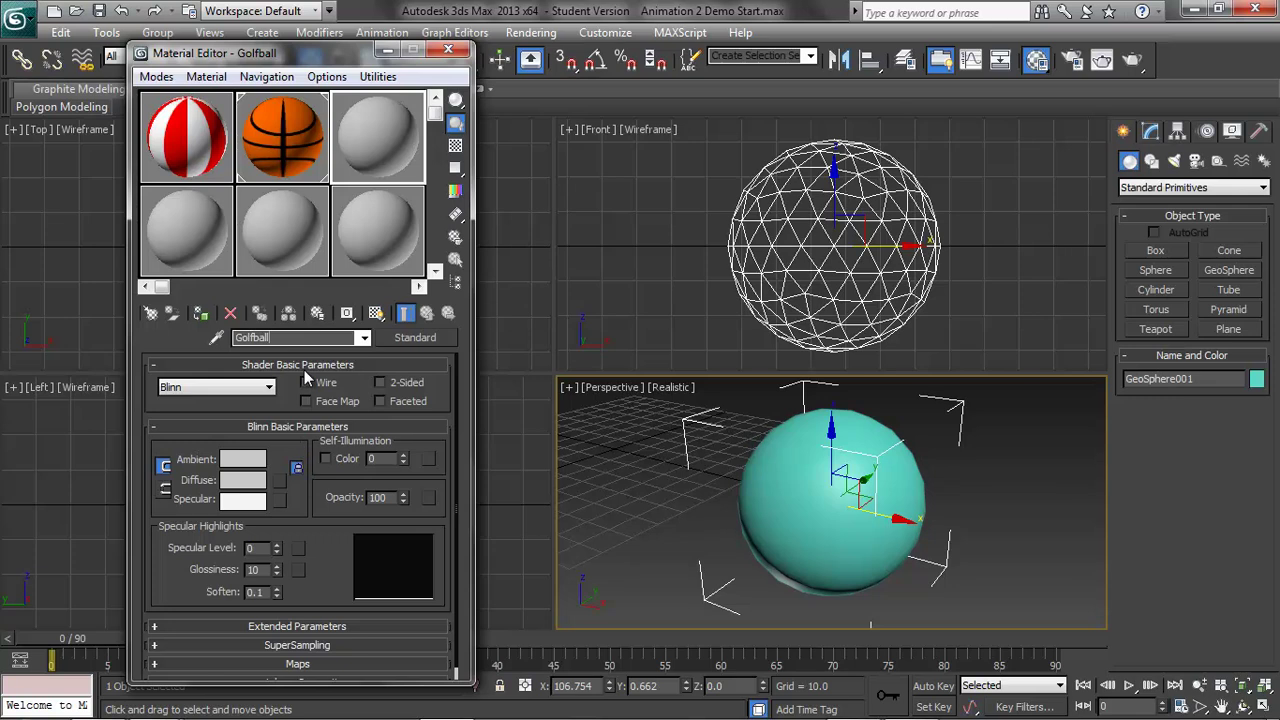
drag(376, 140, 808, 491)
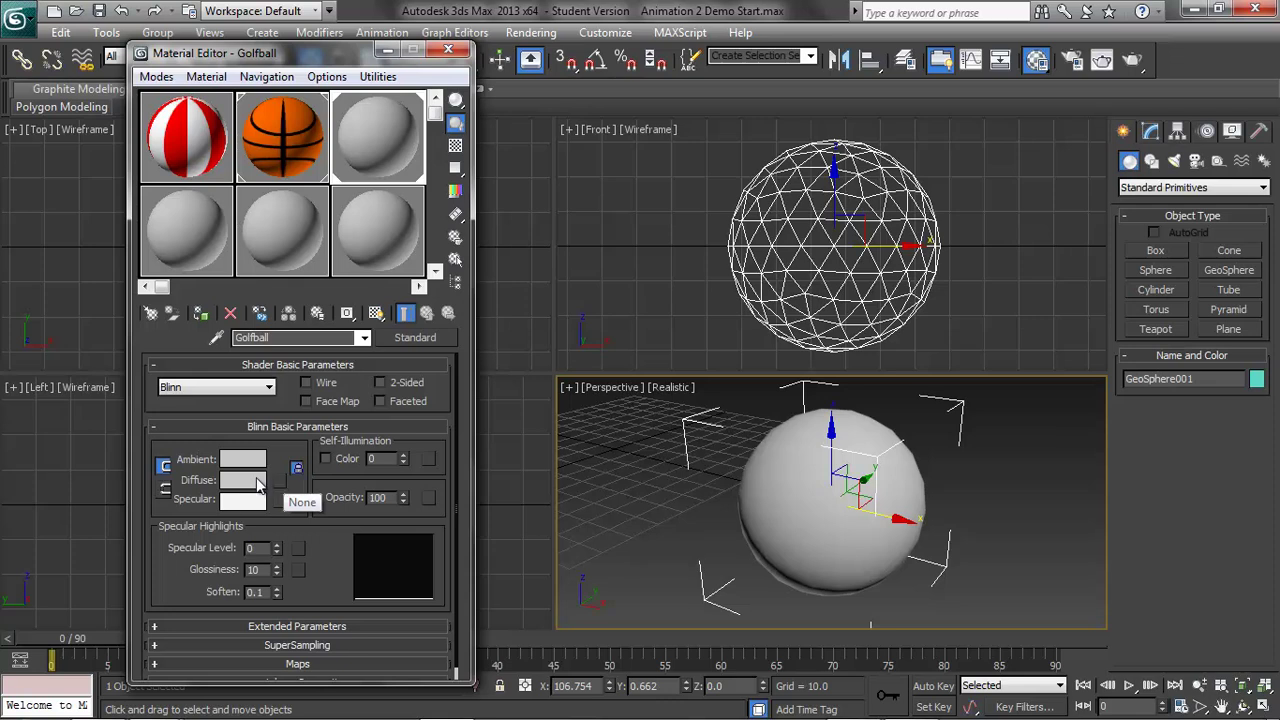
Step: Set the Golfball material's diffuse color to white and its Specular Level to 47
click(255, 480)
drag(548, 208, 548, 262)
click(688, 274)
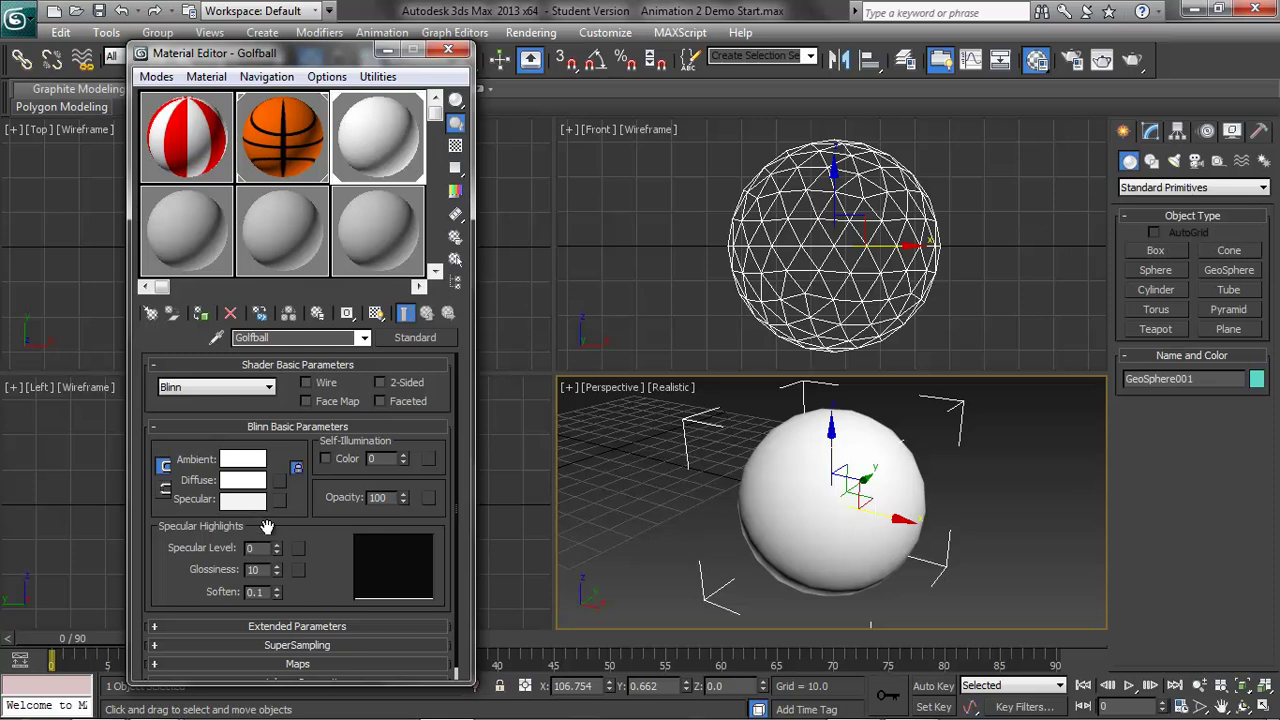
drag(277, 548, 277, 501)
Step: Enable the Golfball material's Bump map and load golfball_bump.jpg into it as a Bitmap
scroll(460, 422, down, 1)
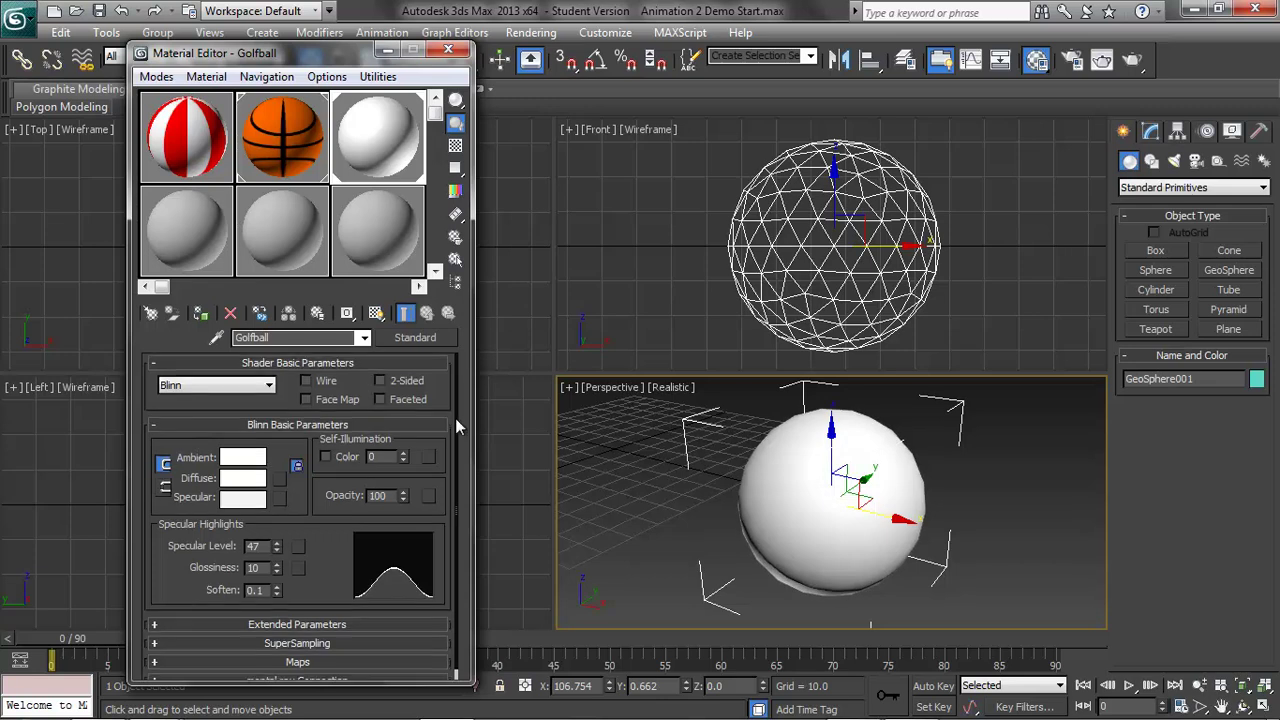
click(155, 660)
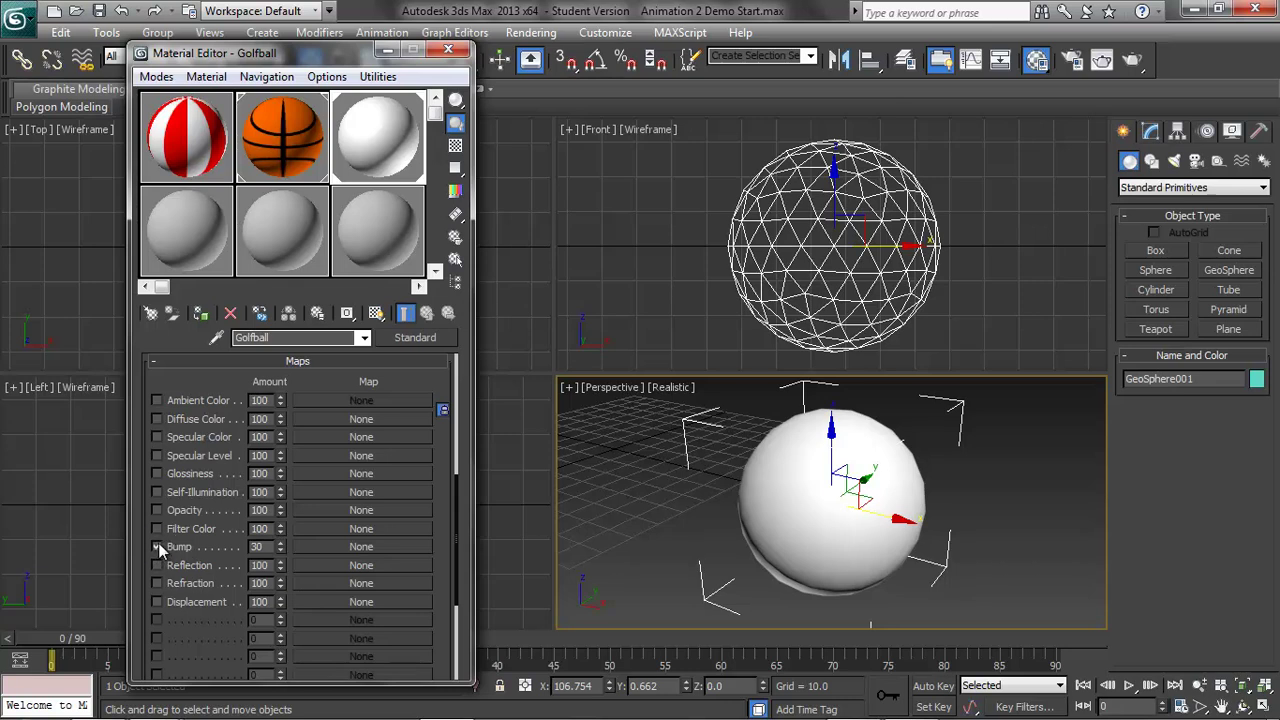
click(342, 546)
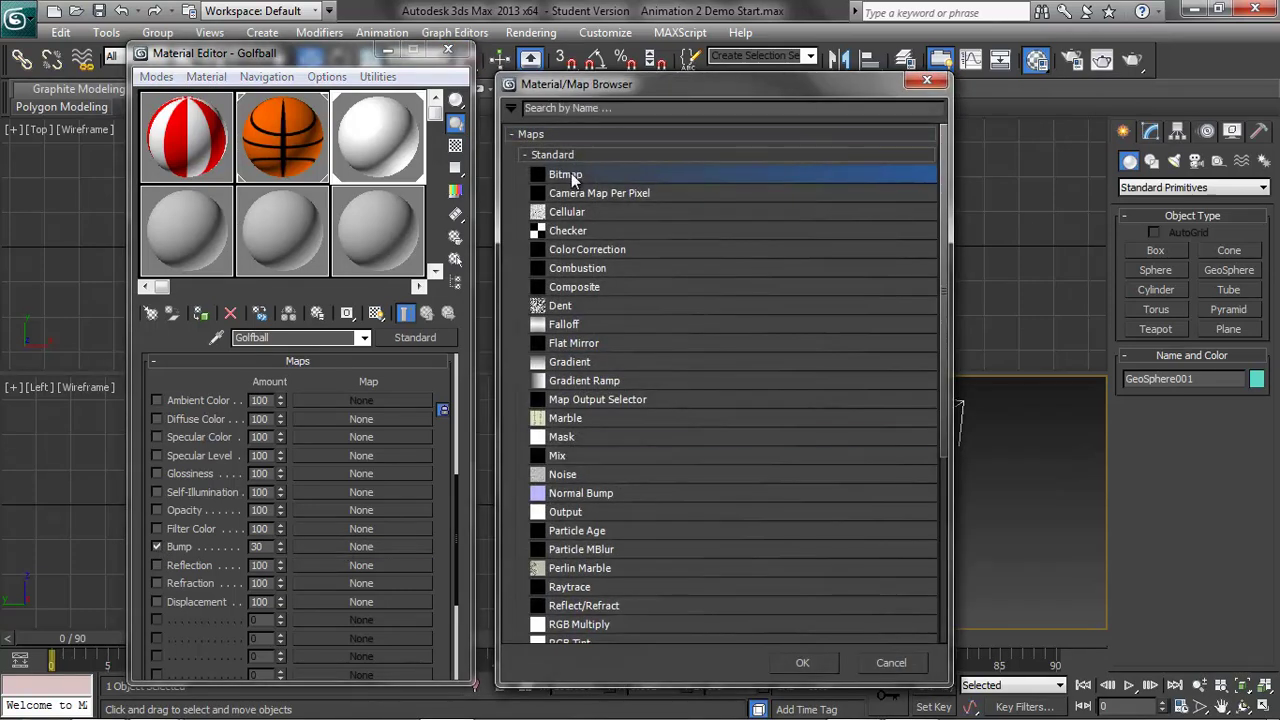
click(803, 663)
click(370, 140)
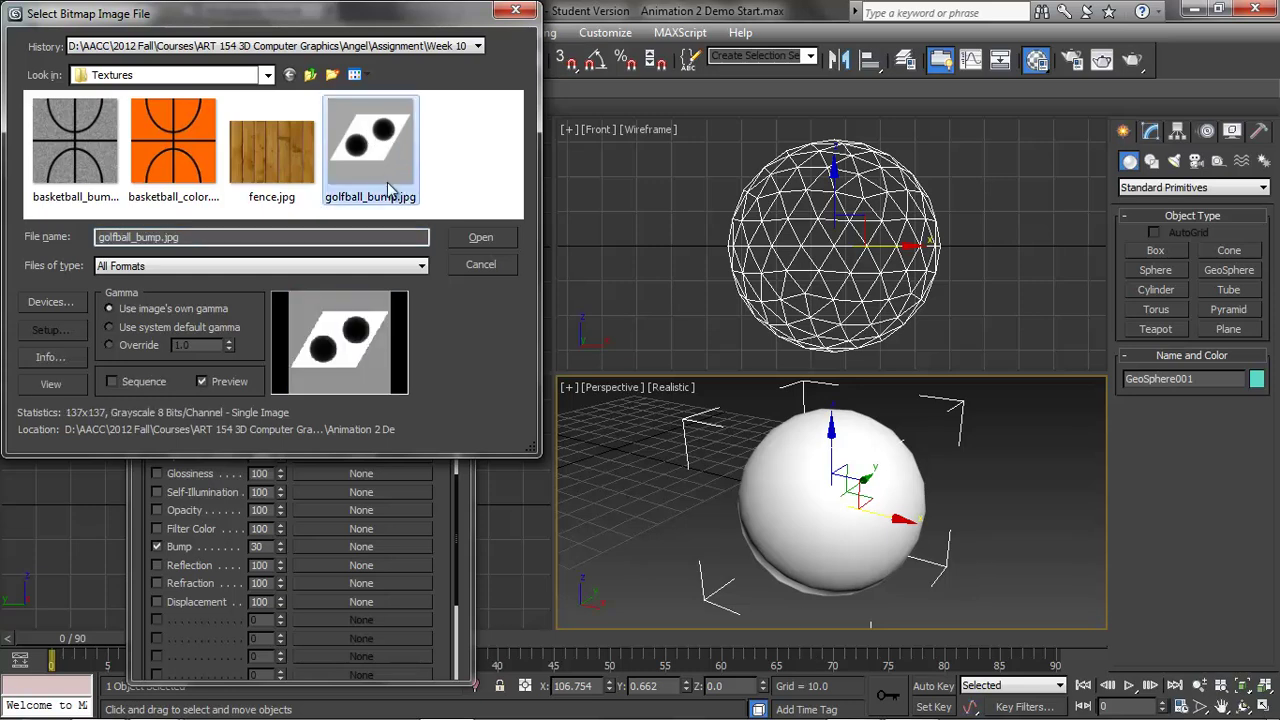
click(482, 240)
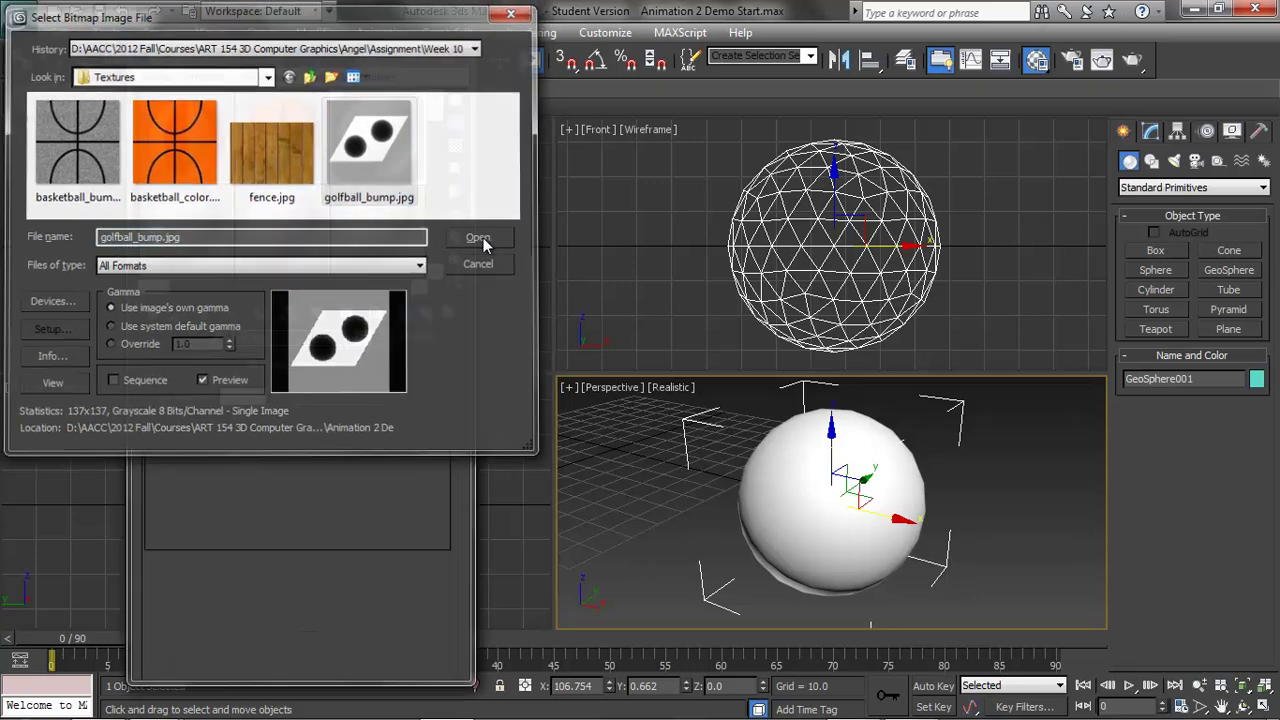
click(1133, 60)
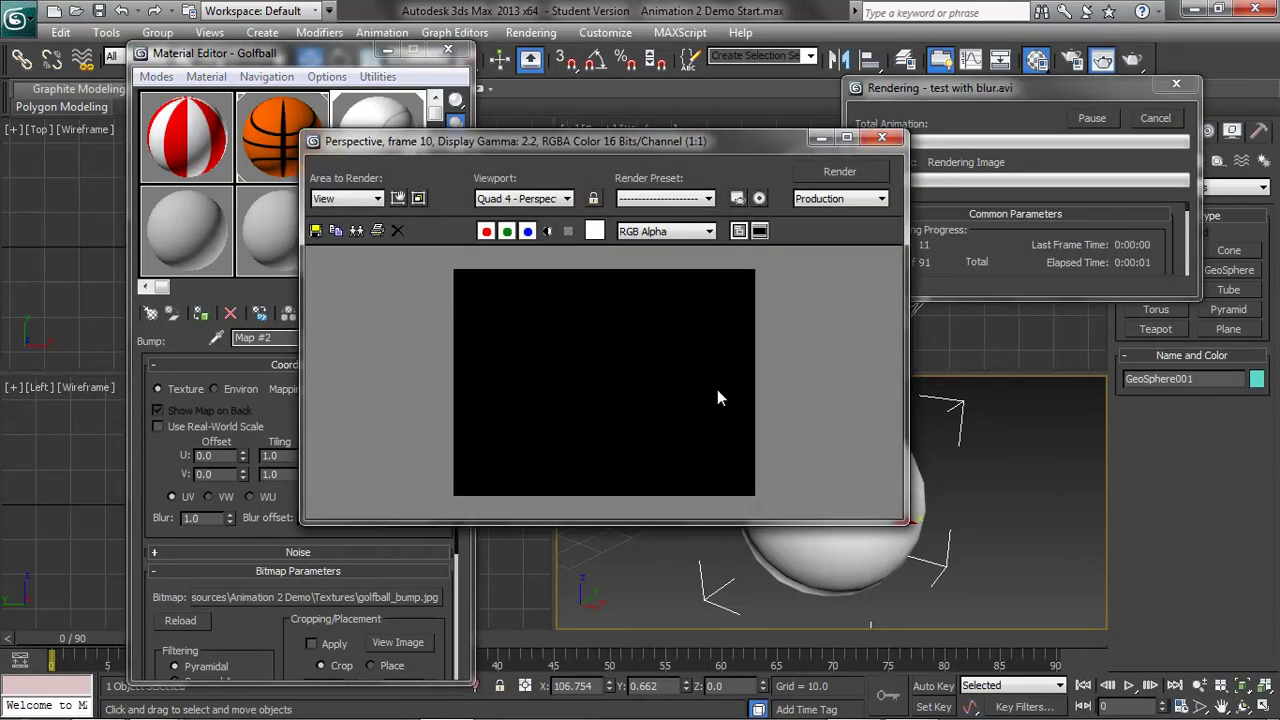
click(882, 137)
click(1157, 119)
Step: Set the render output to a single frame without saving a file, then render the perspective view to check the bump
click(531, 32)
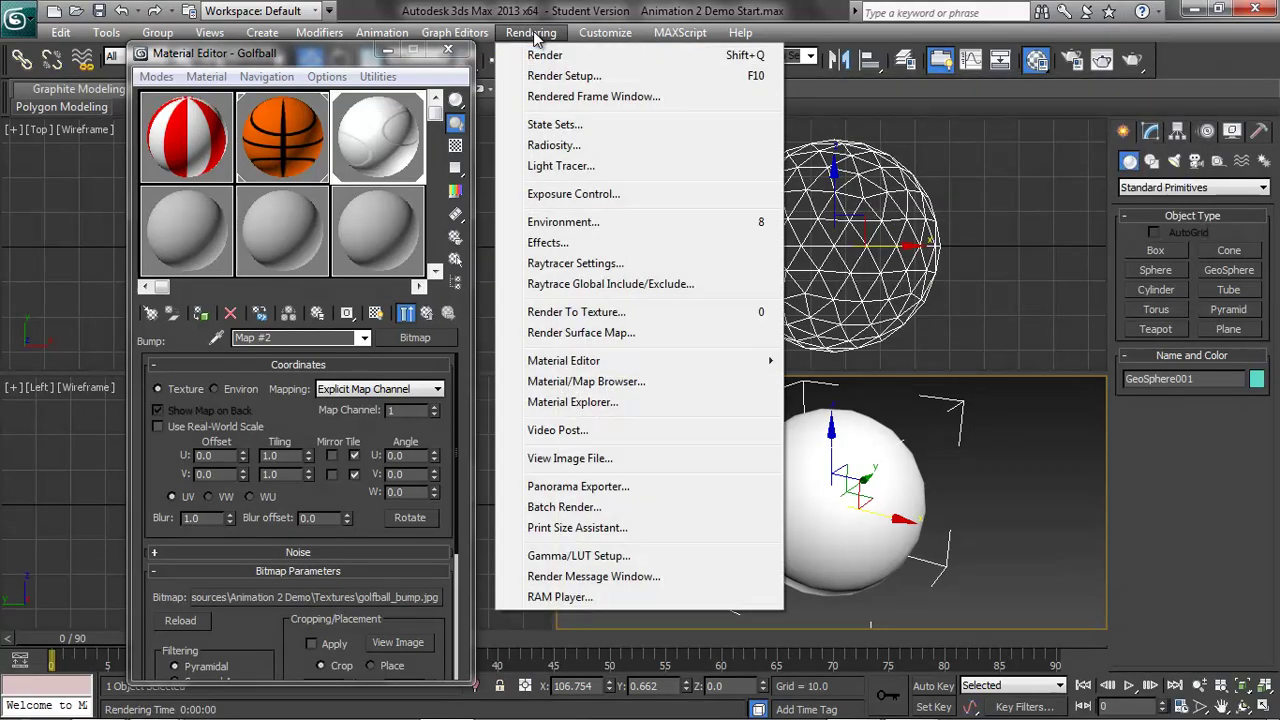
click(545, 76)
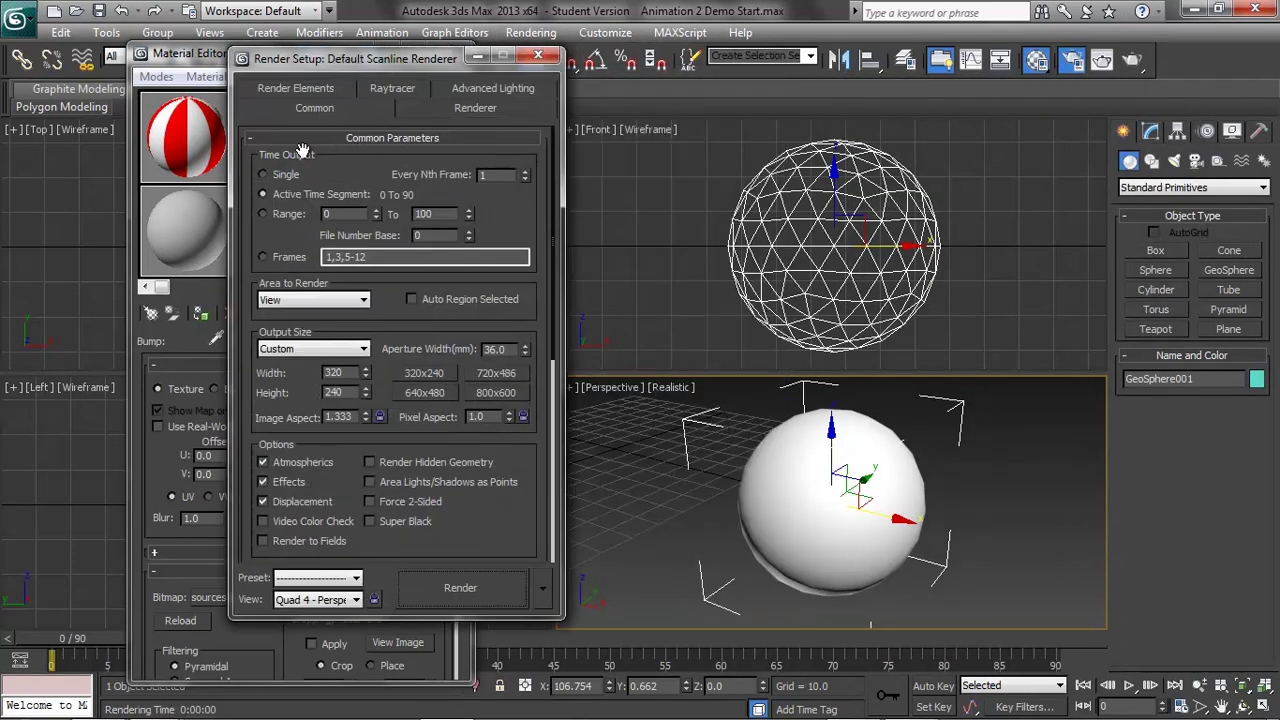
click(263, 174)
drag(550, 215, 508, 474)
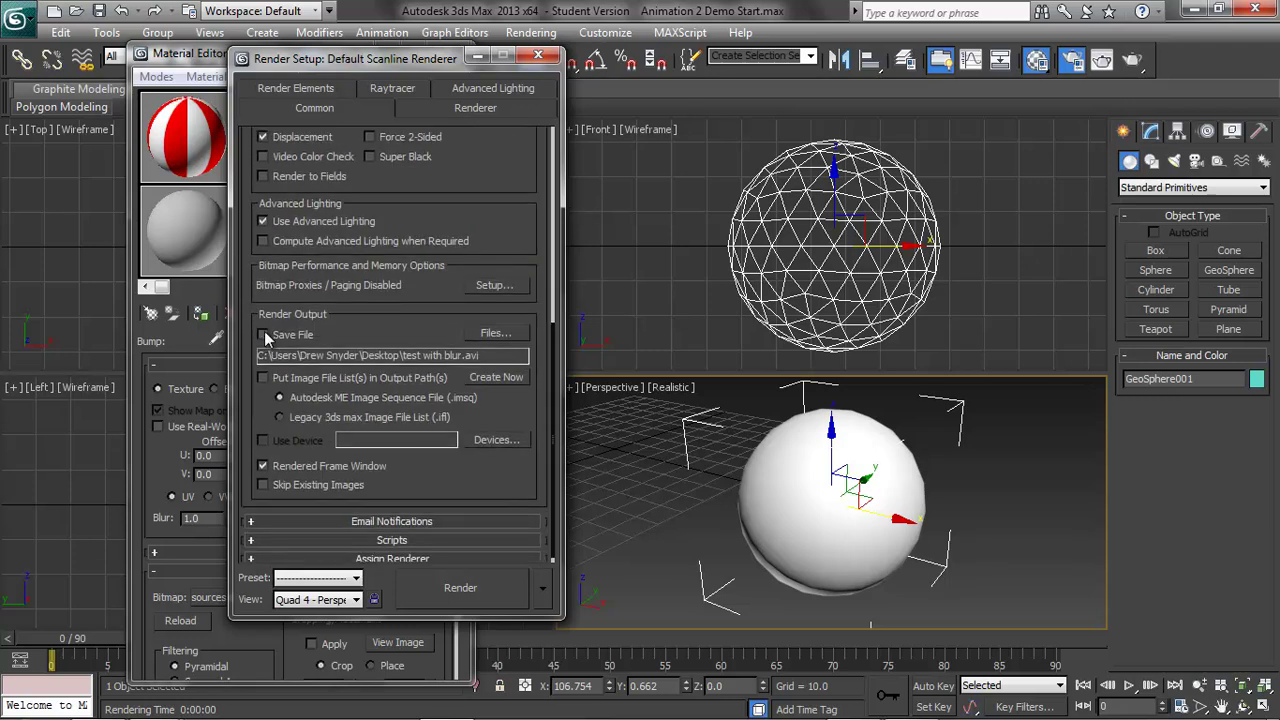
click(492, 587)
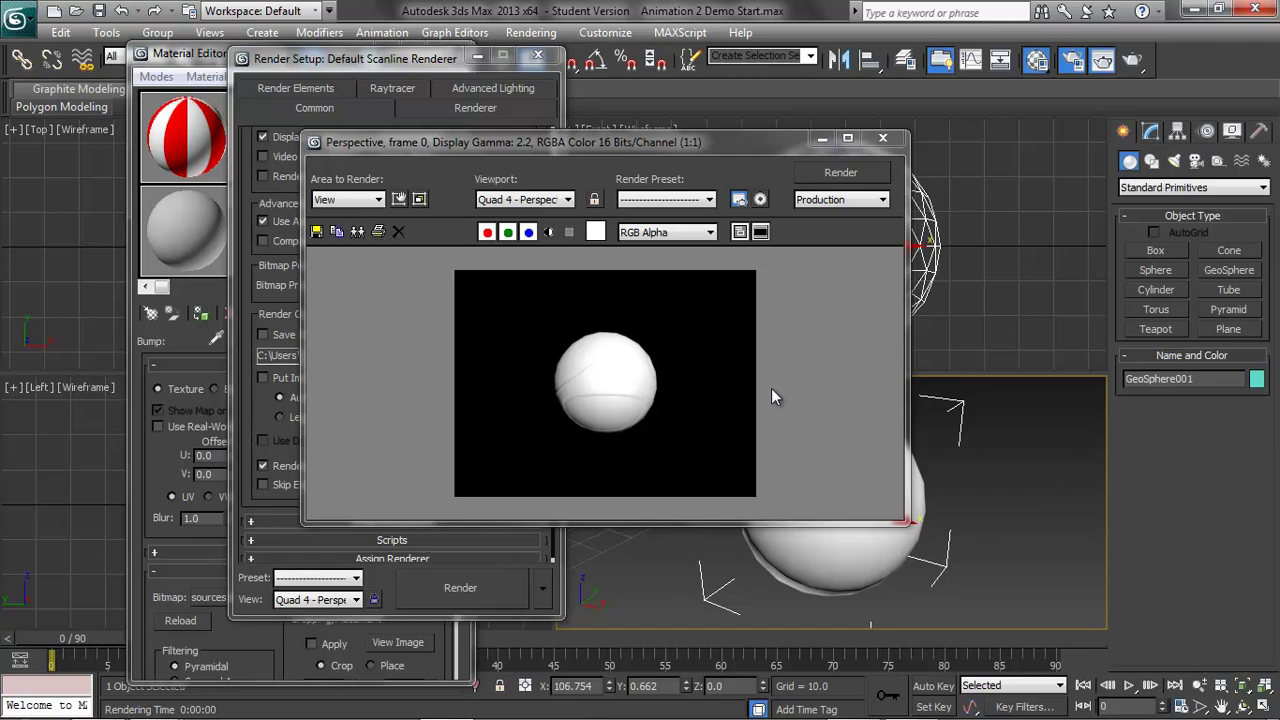
click(883, 138)
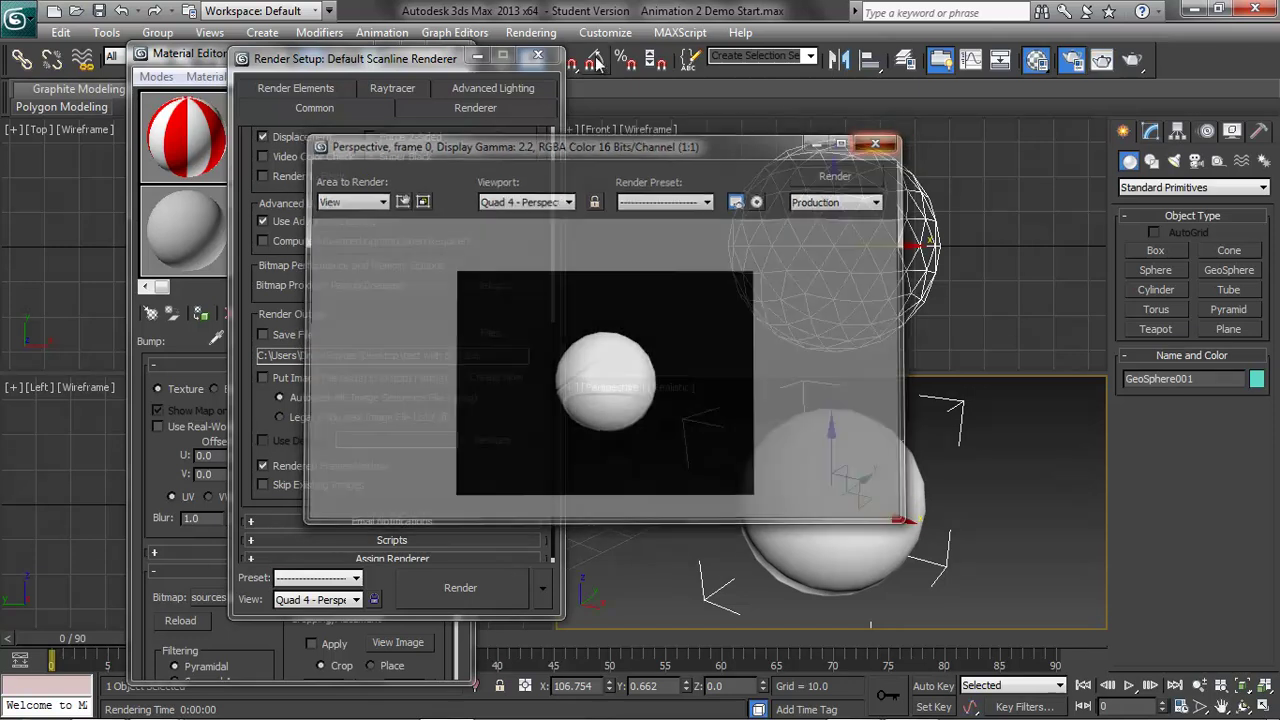
click(552, 60)
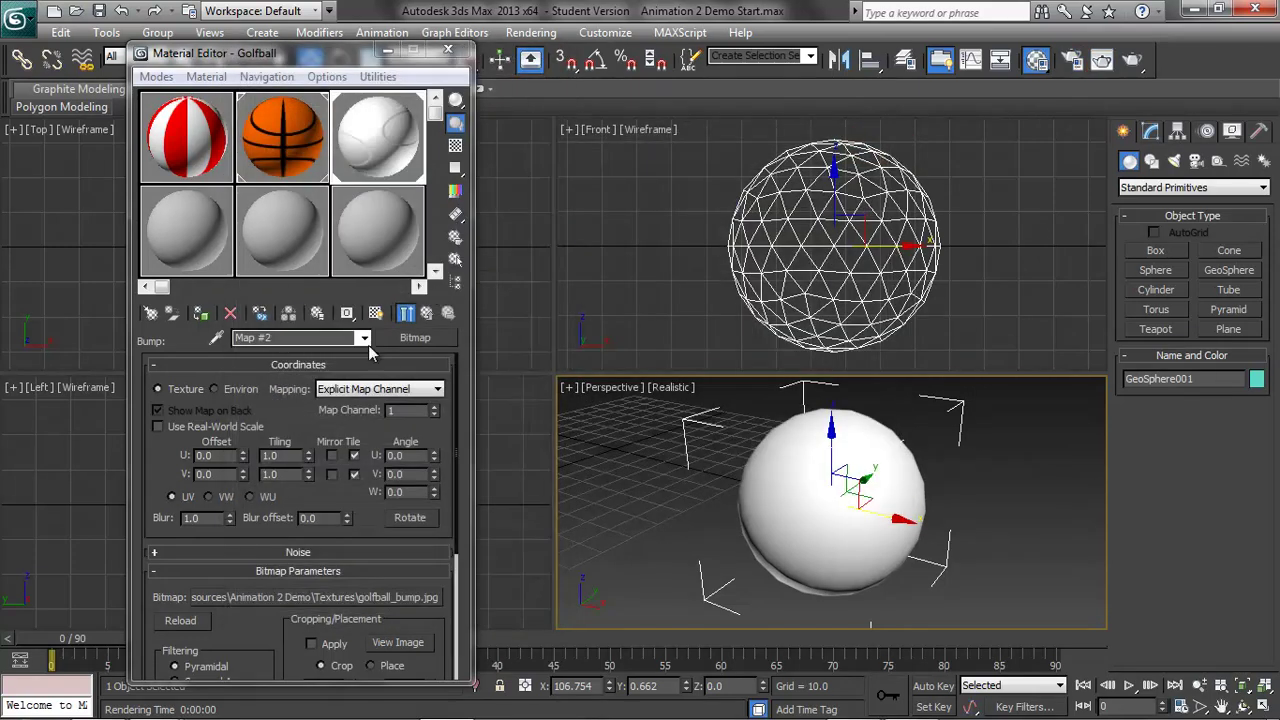
Step: Raise the Golfball material's Bump amount to 200 and render the perspective view to check it
click(363, 338)
click(290, 353)
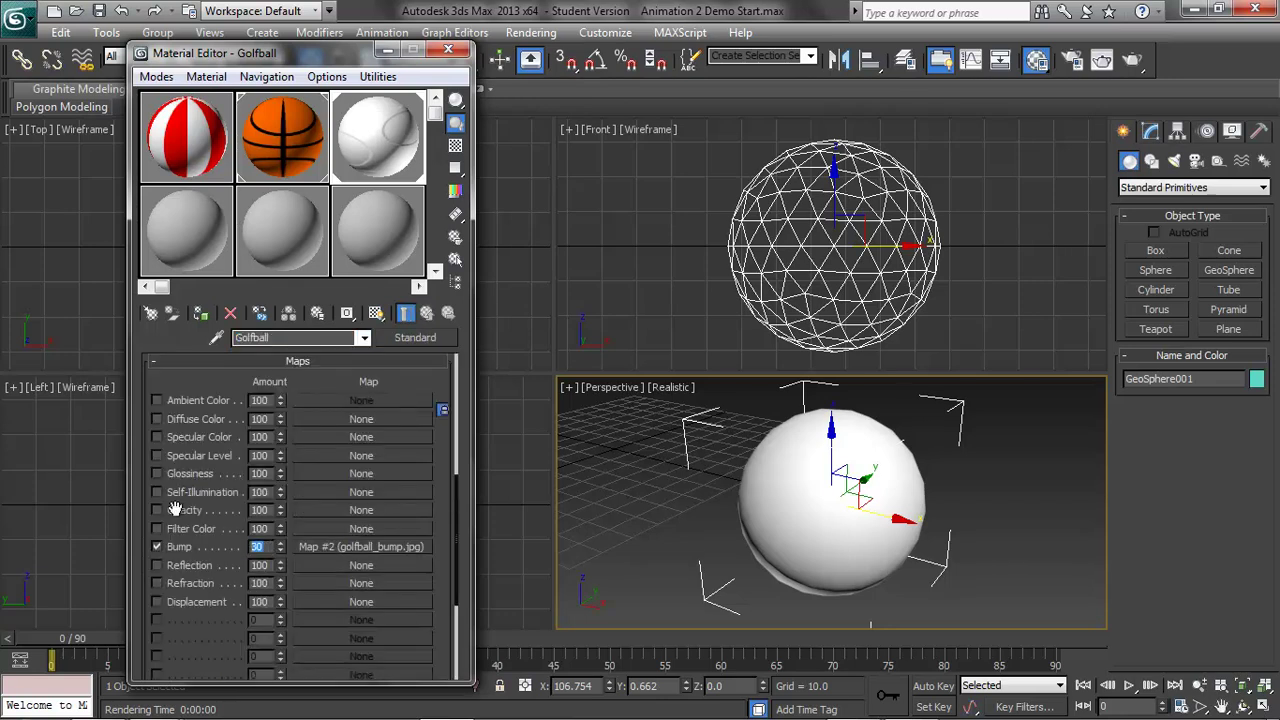
text(200)
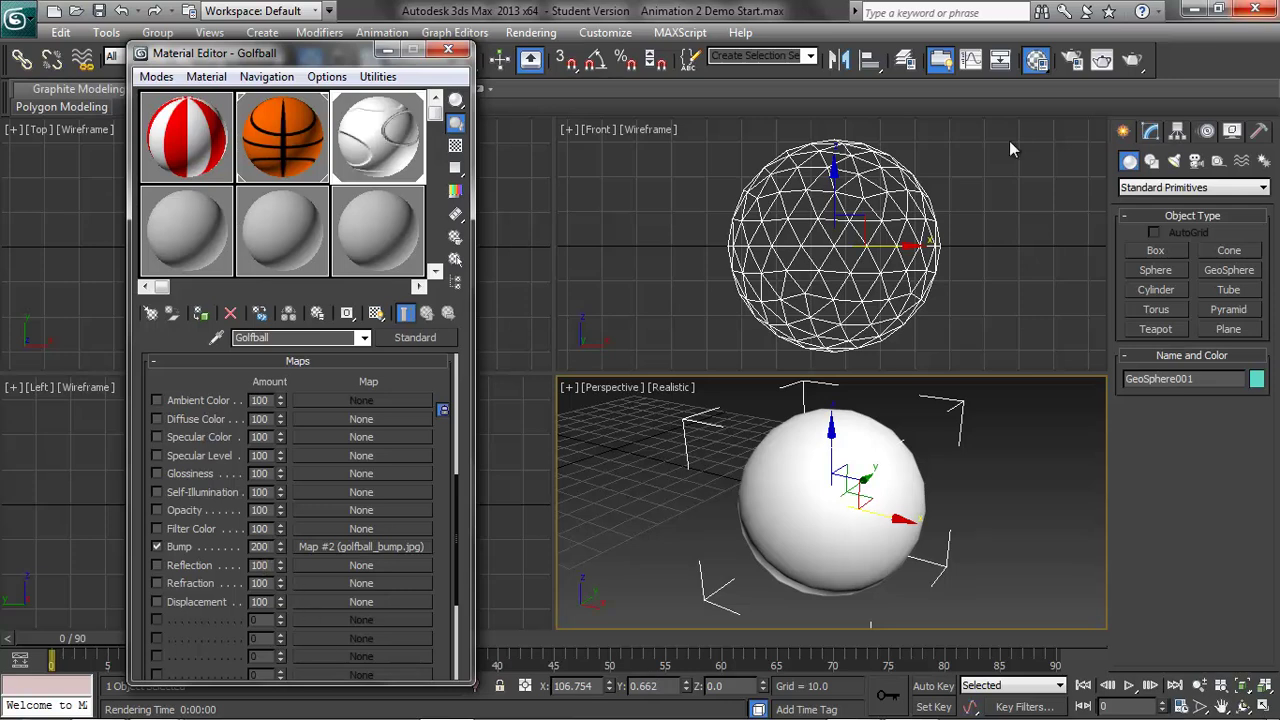
click(1133, 61)
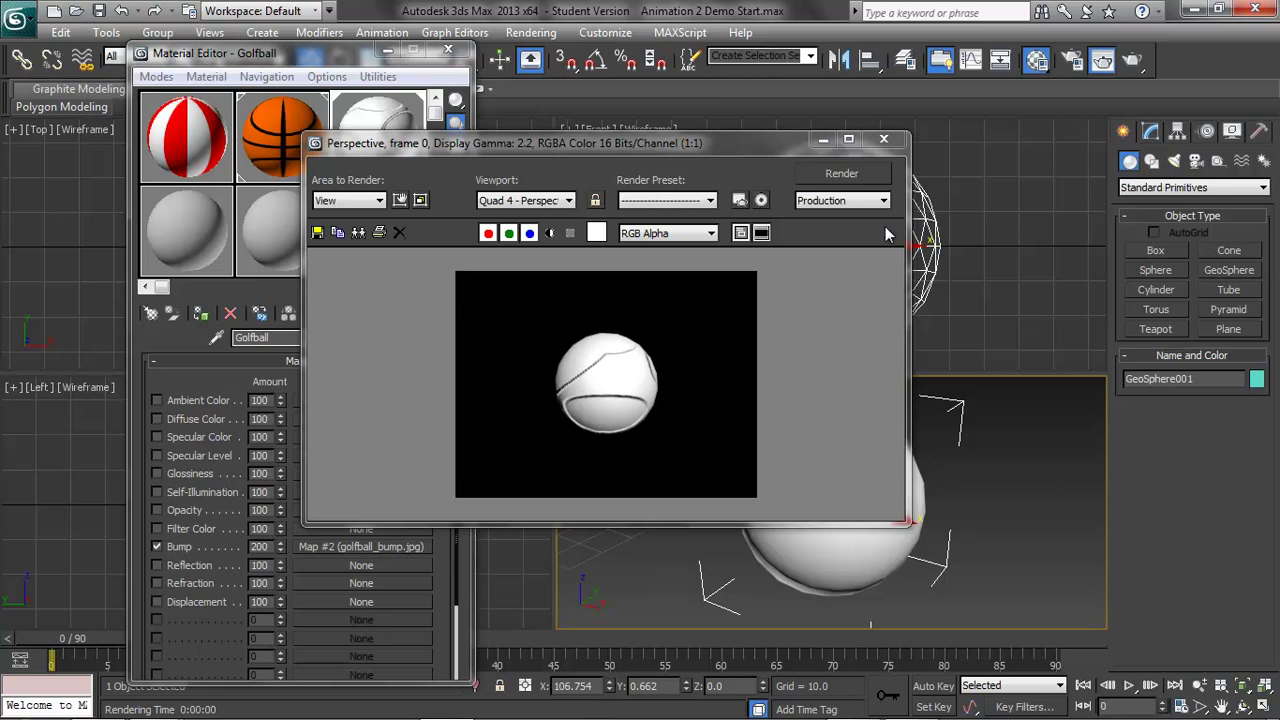
click(884, 140)
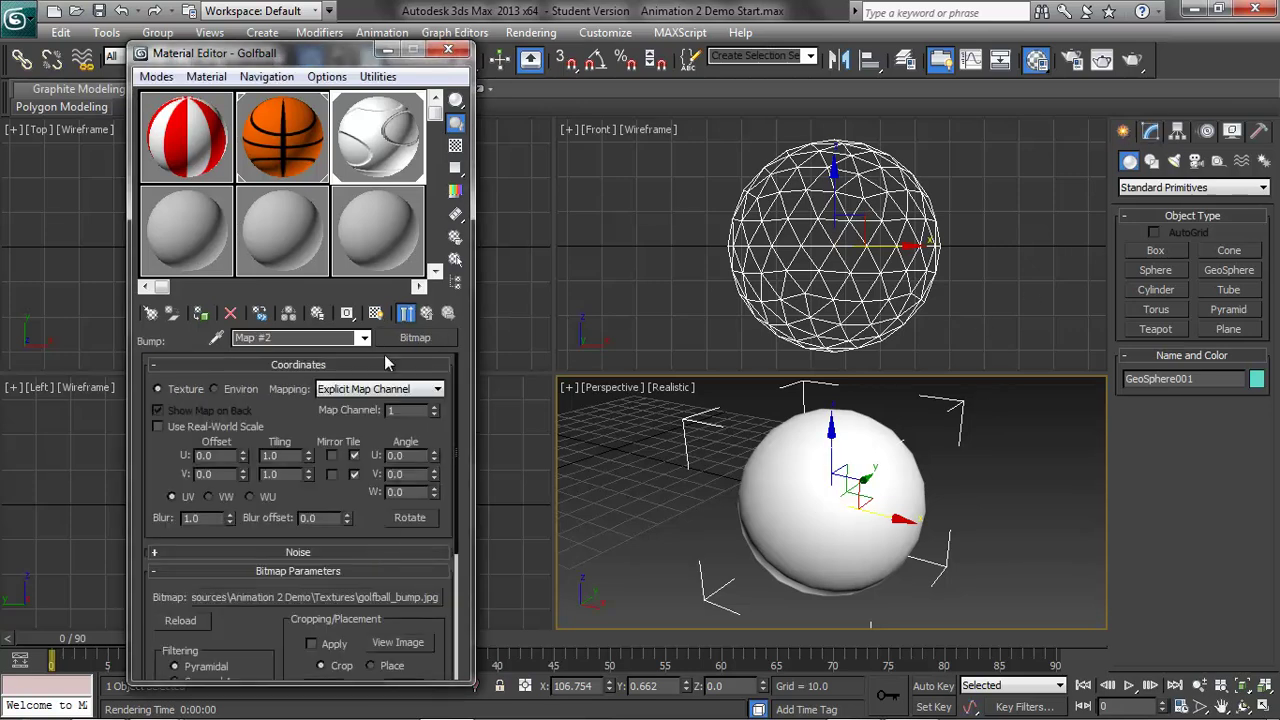
Step: Show the golfball bump bitmap on the GeoSphere in the viewport and return to the Golfball material's top level
click(377, 314)
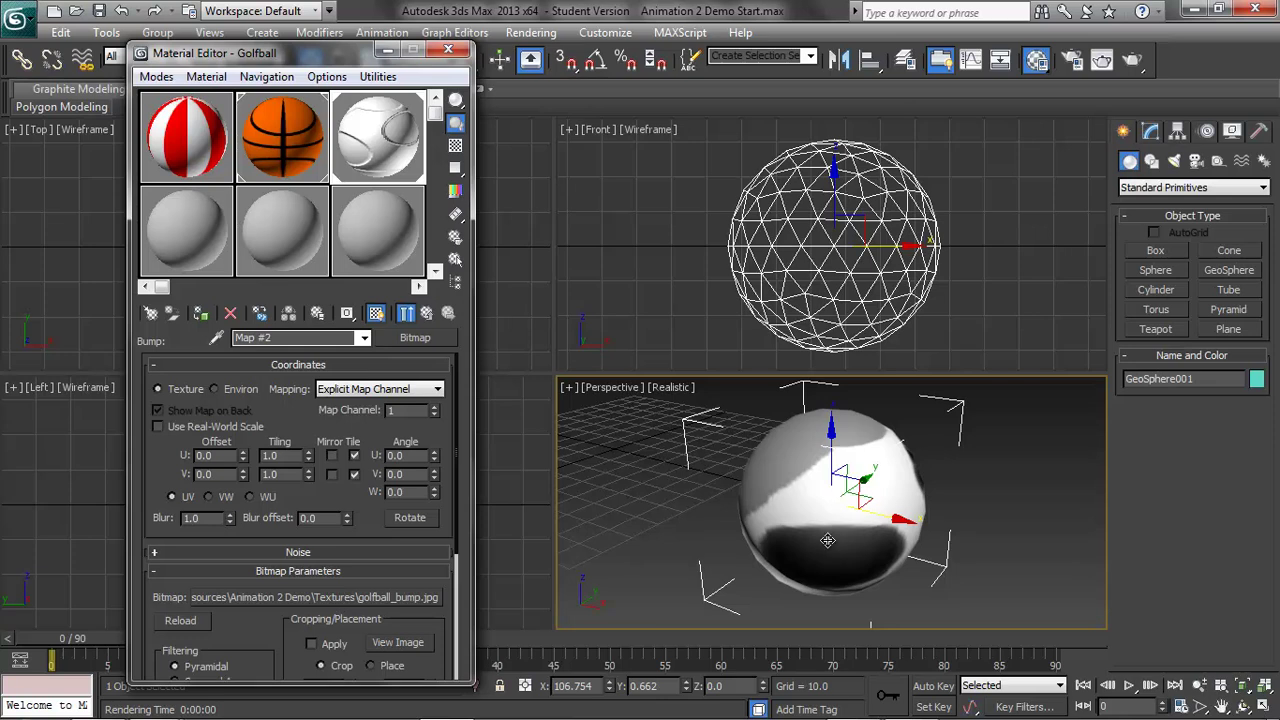
click(365, 339)
click(323, 356)
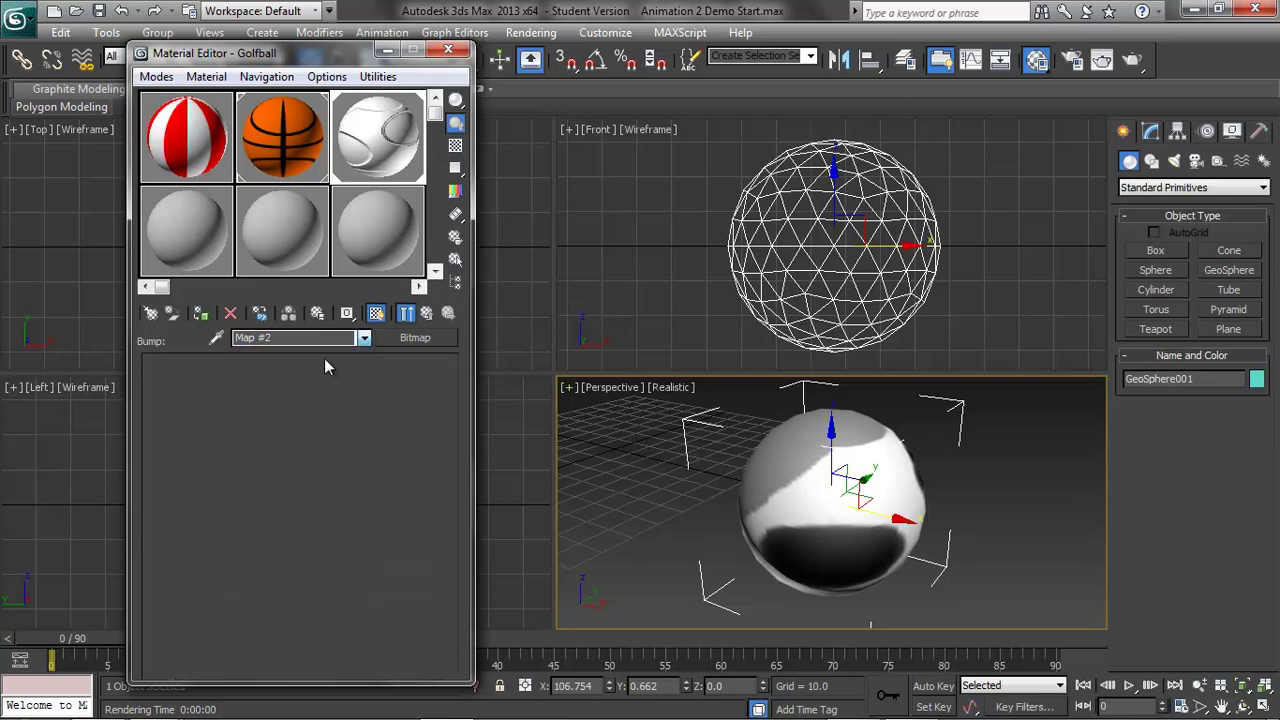
Step: Add a UVW Map modifier to the GeoSphere, try Cylindrical and Spherical mapping, and set the mapping to Face
click(1151, 132)
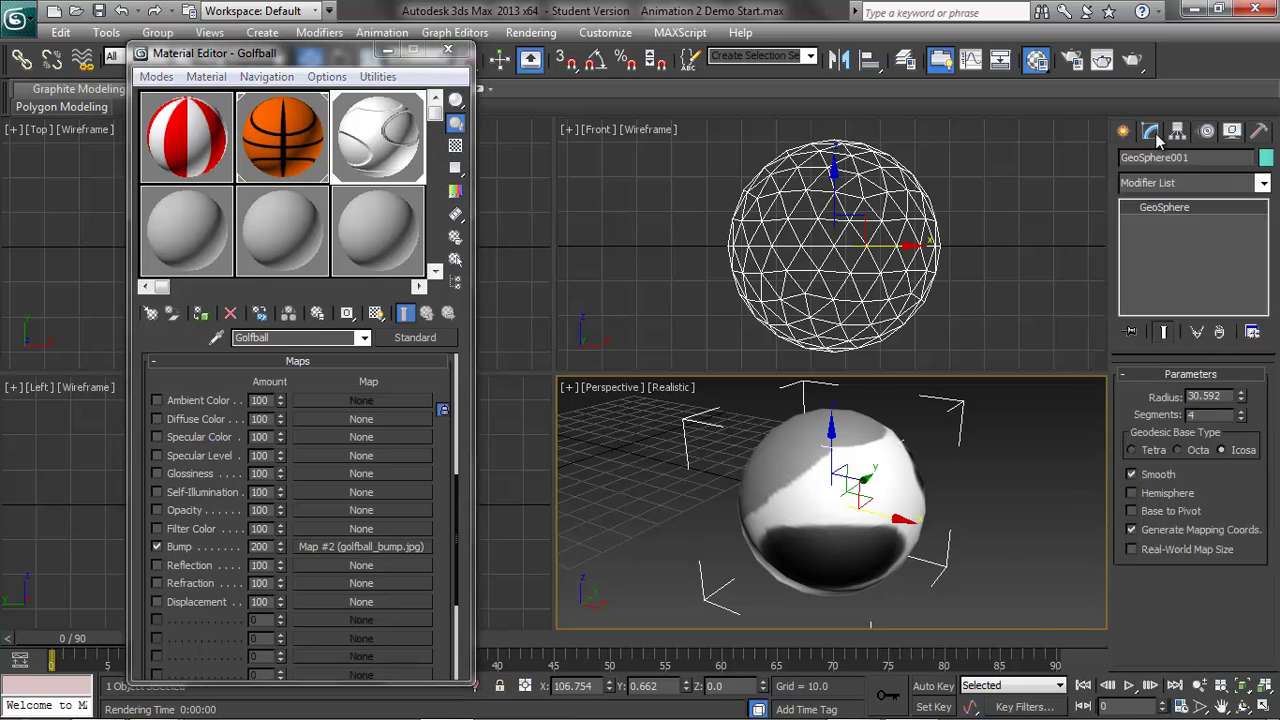
click(1263, 184)
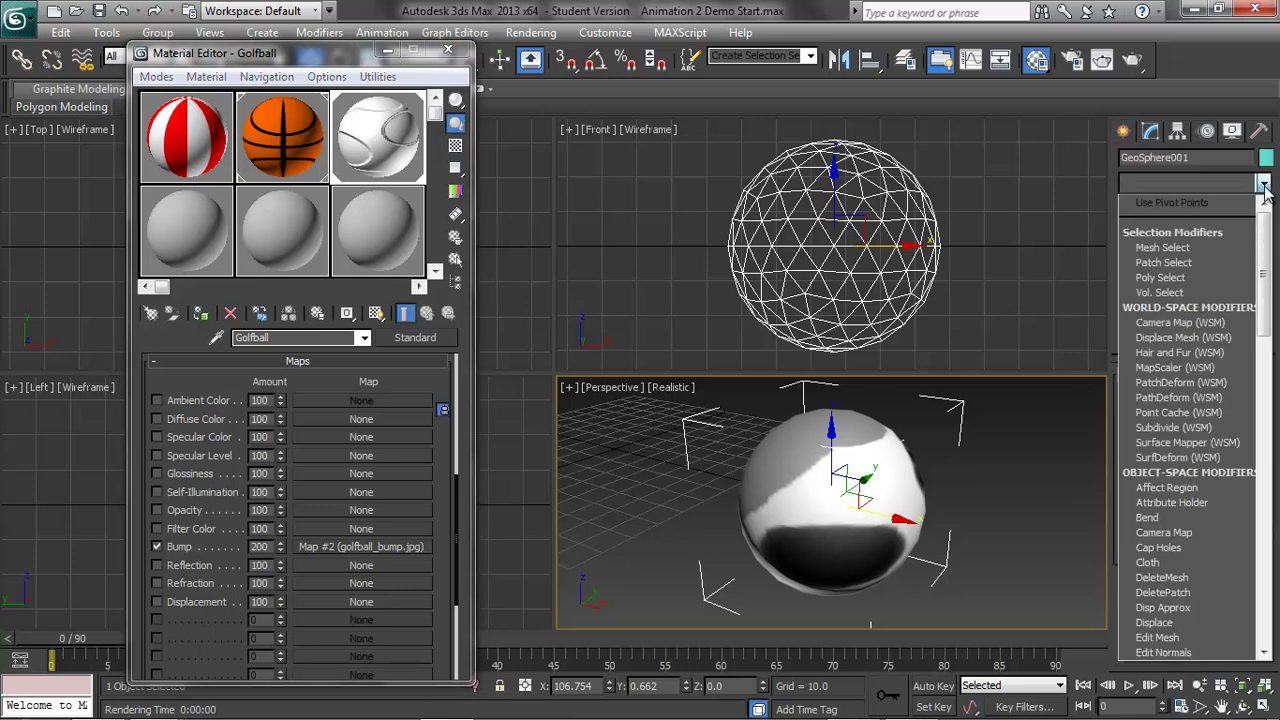
scroll(1187, 590, down, 10)
scroll(1187, 598, down, 12)
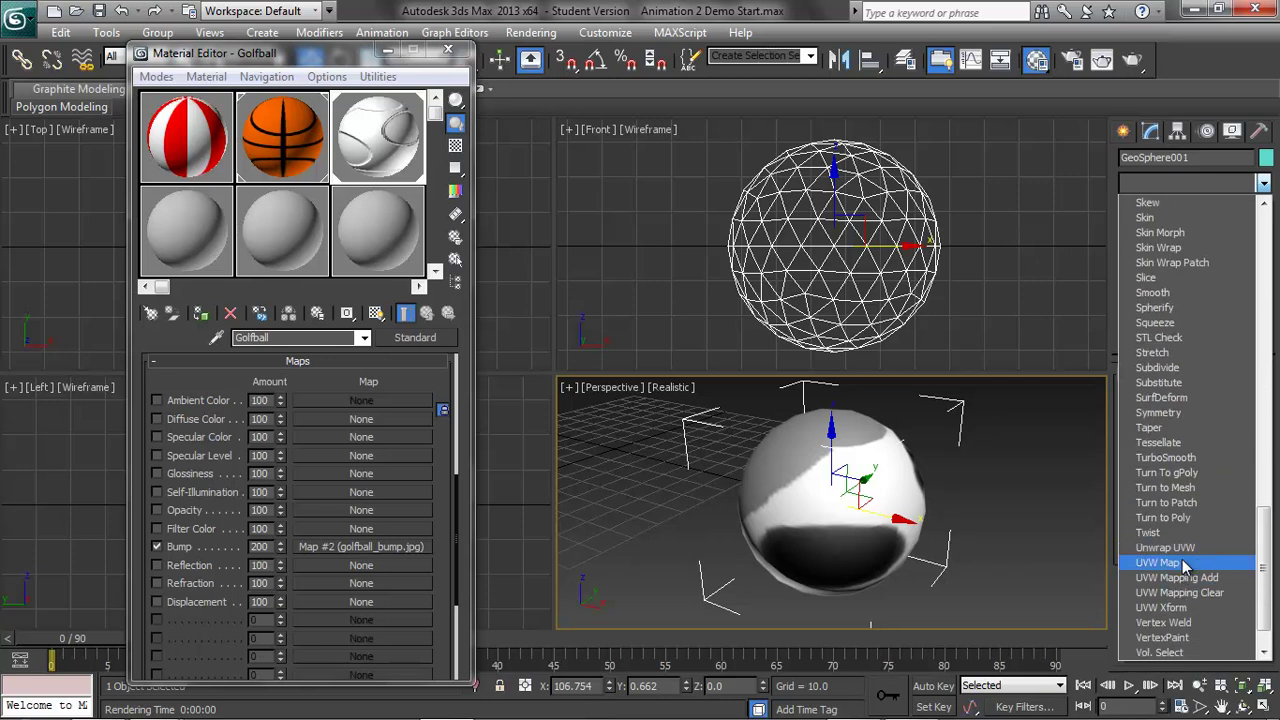
click(1160, 563)
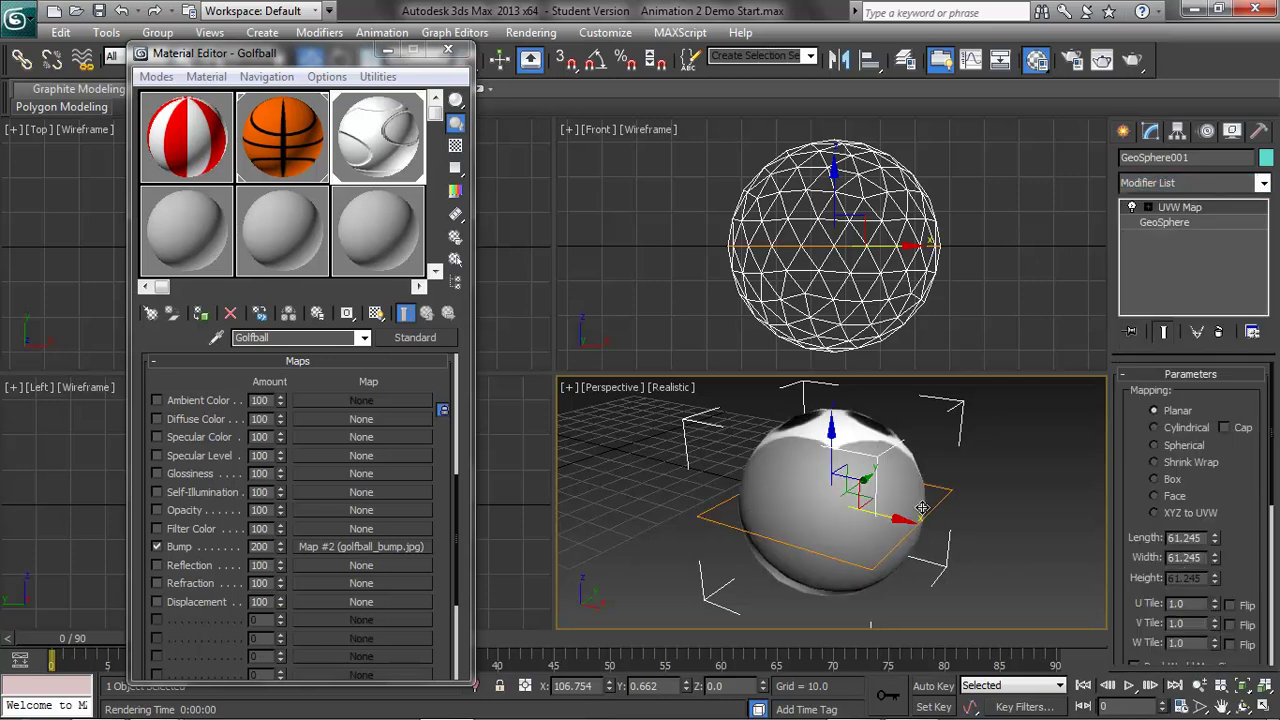
click(1154, 427)
click(1153, 445)
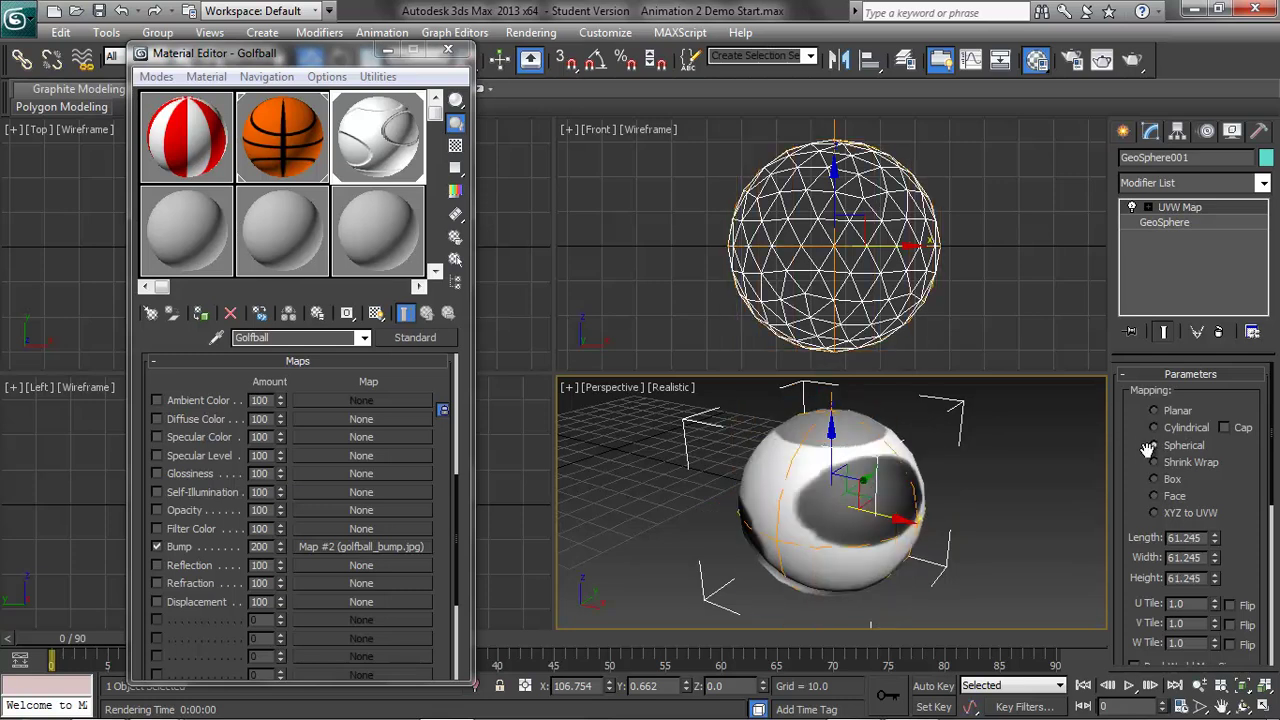
click(1153, 496)
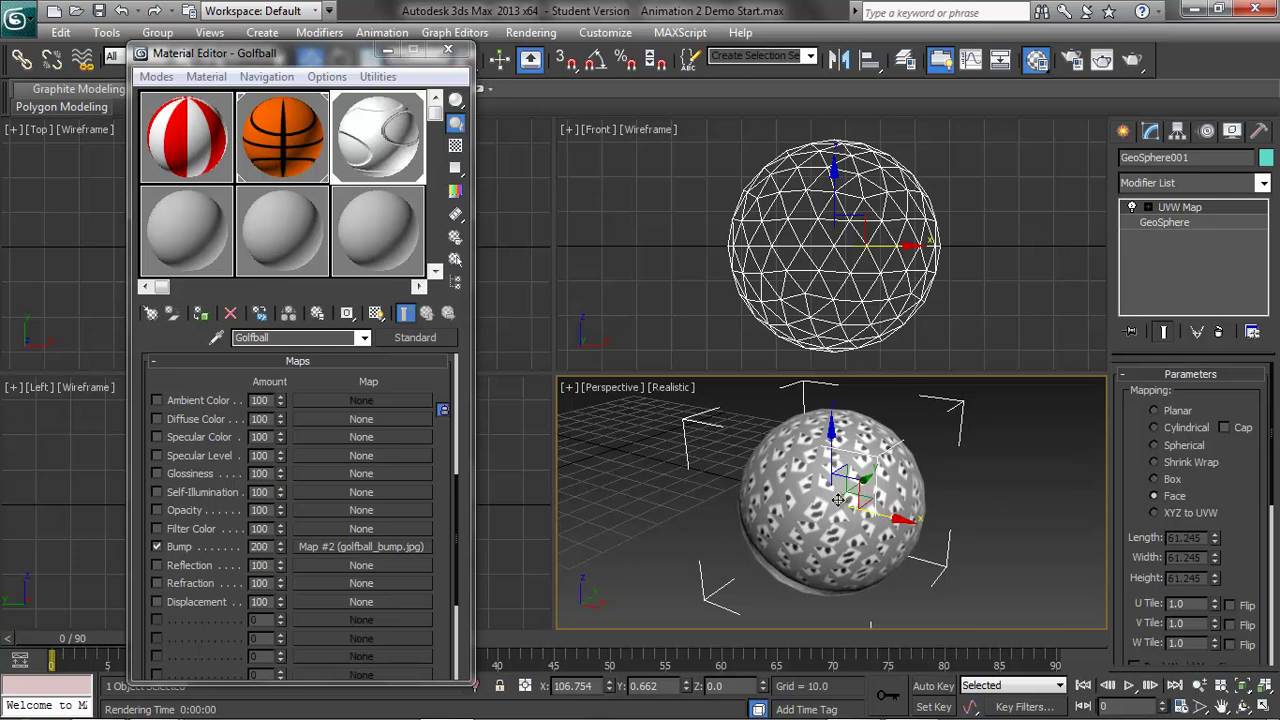
Step: Add an Unwrap UVW modifier on top of the GeoSphere's UVW Map
click(1264, 184)
scroll(1229, 630, down, 15)
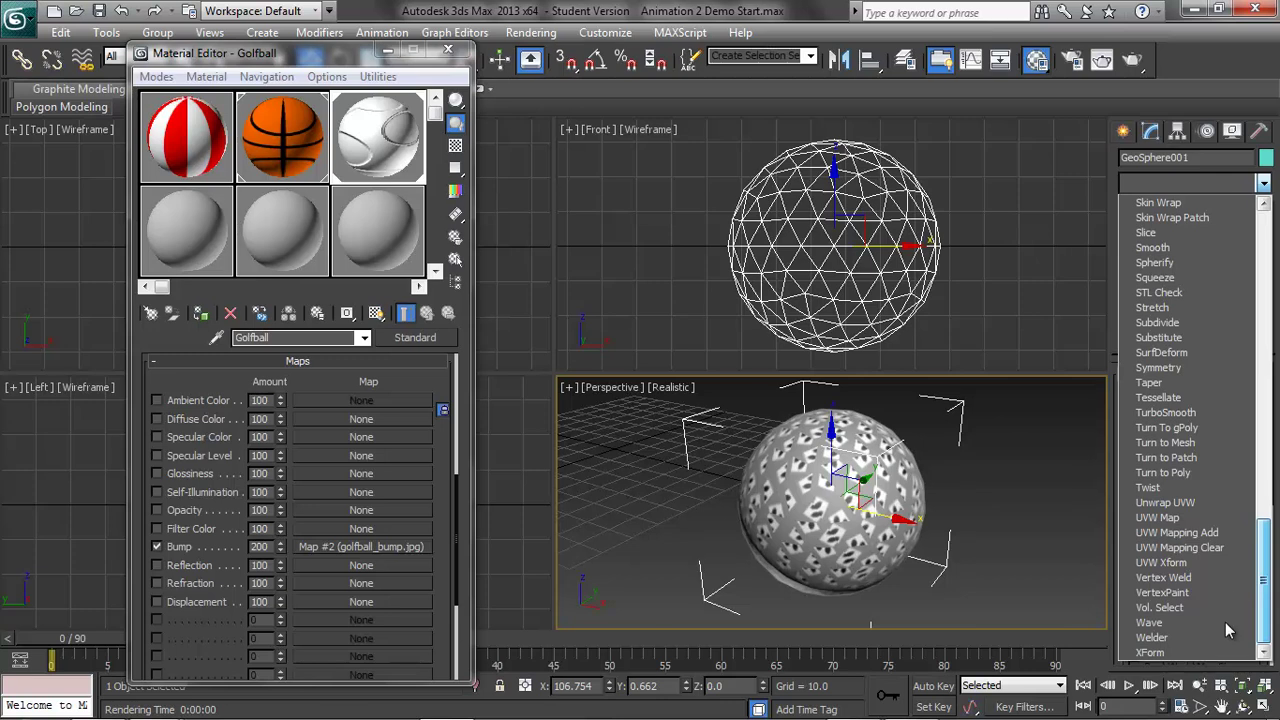
click(1195, 510)
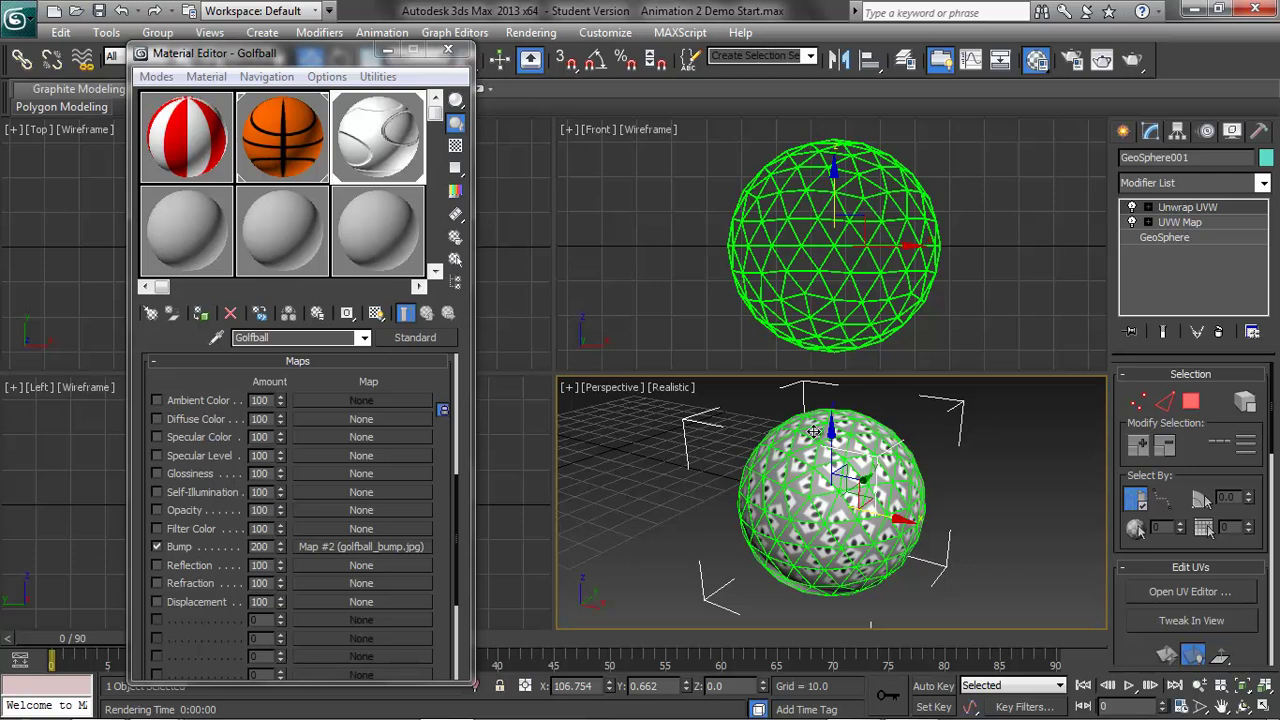
Step: Open the UV editor for the GeoSphere and show golfball_bump.jpg as its background in place of the checker pattern
click(1168, 592)
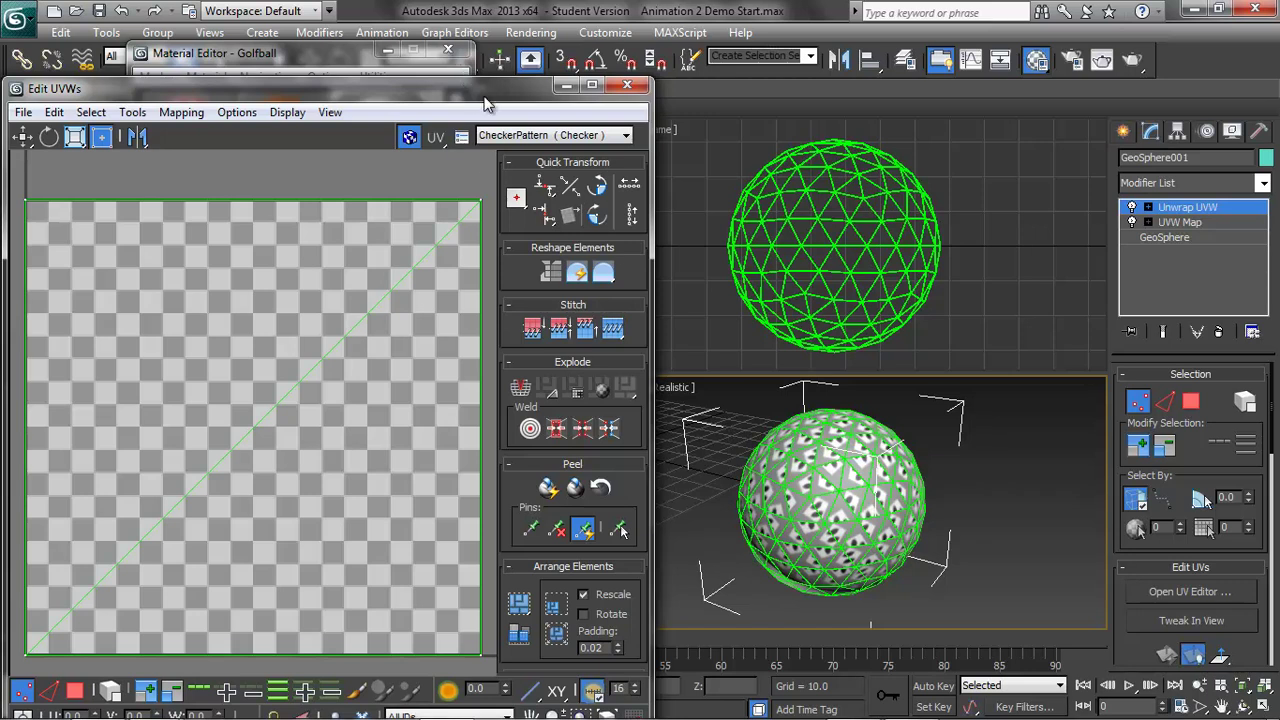
drag(483, 92, 524, 57)
click(566, 101)
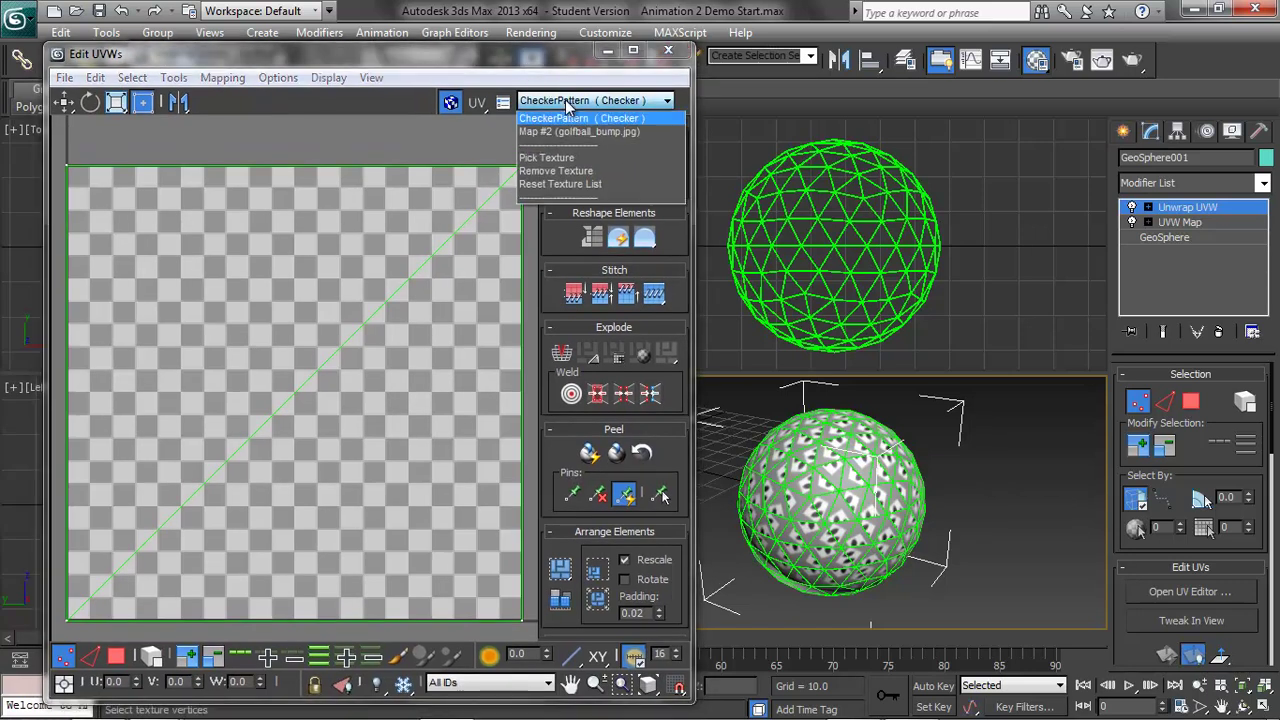
click(570, 132)
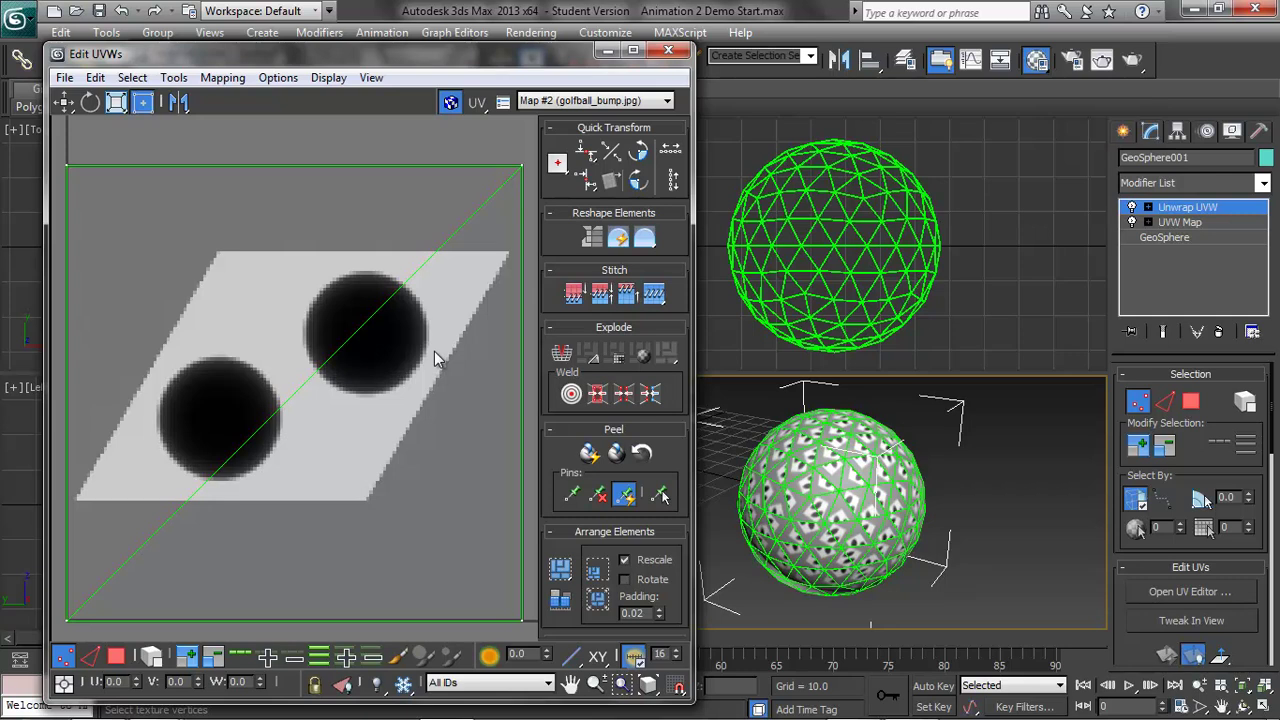
Step: Try moving the upper-left UV corner vertex onto the dimple texture, and undo the move
click(67, 168)
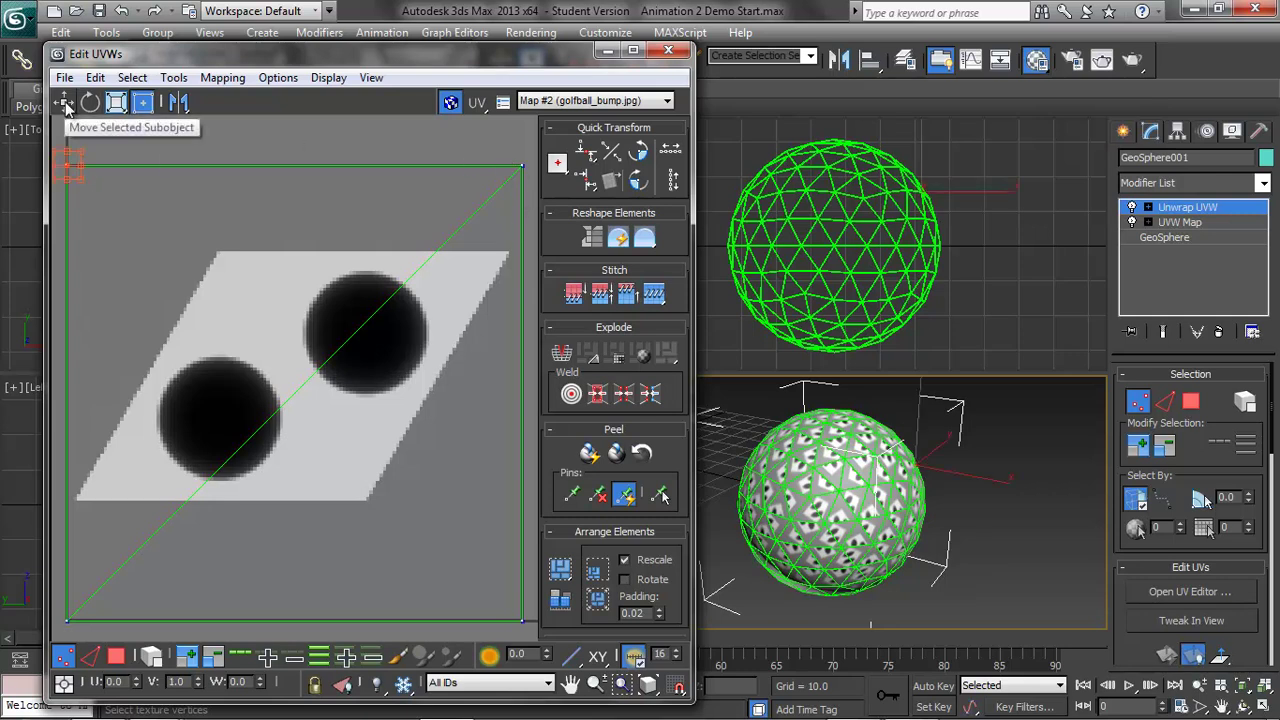
click(63, 102)
drag(67, 167, 314, 342)
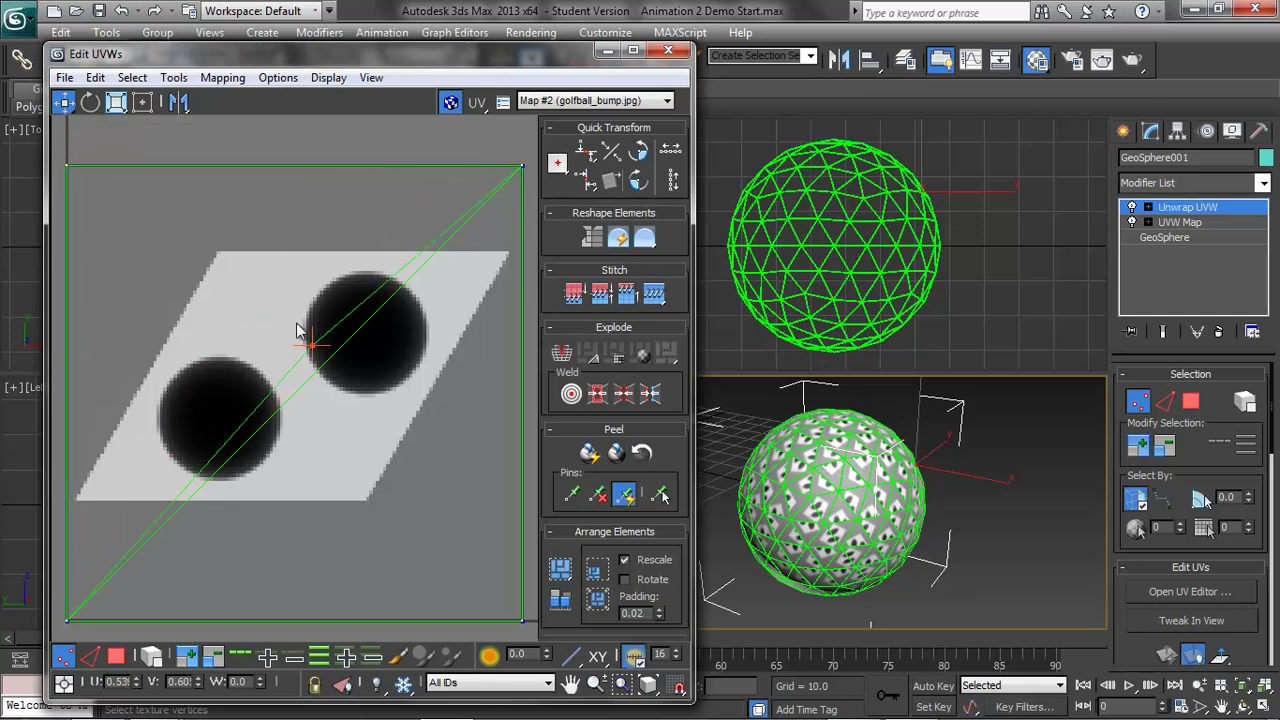
key(ctrl+z)
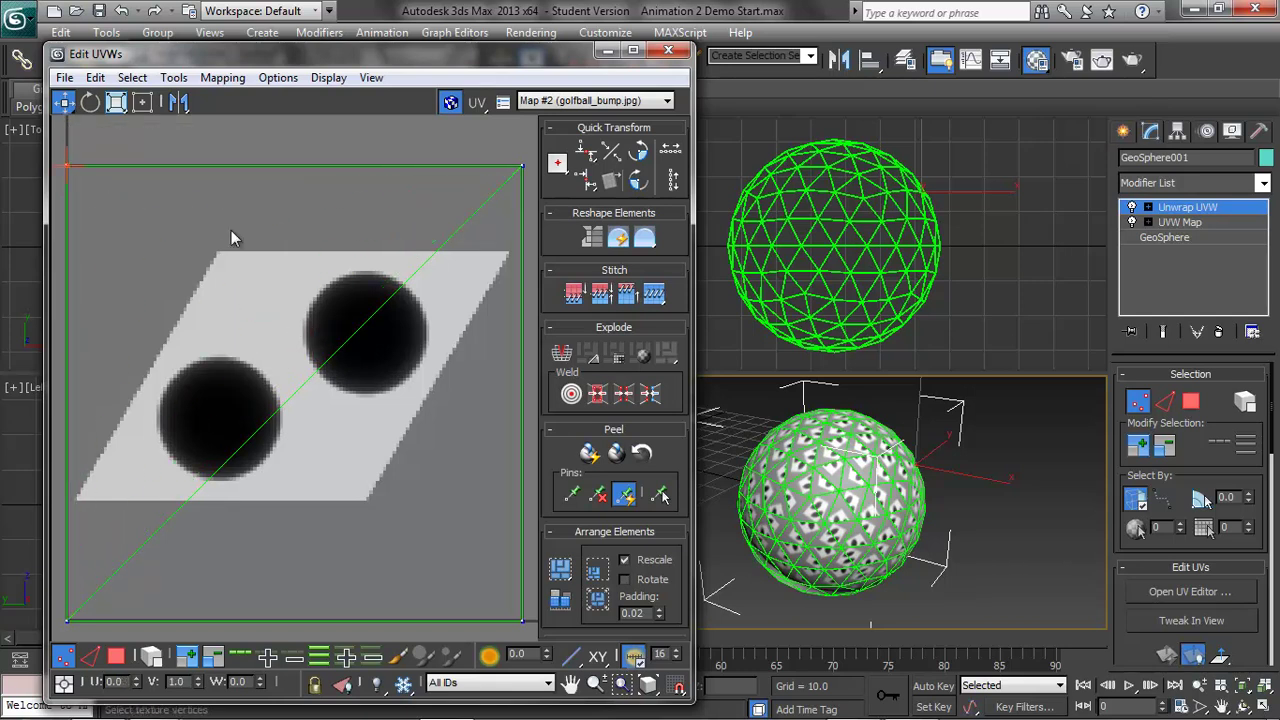
Step: Move the upper-left UV corner vertices to the texture parallelogram's lower-left corner and the upper-right ones to its upper-left corner
click(68, 166)
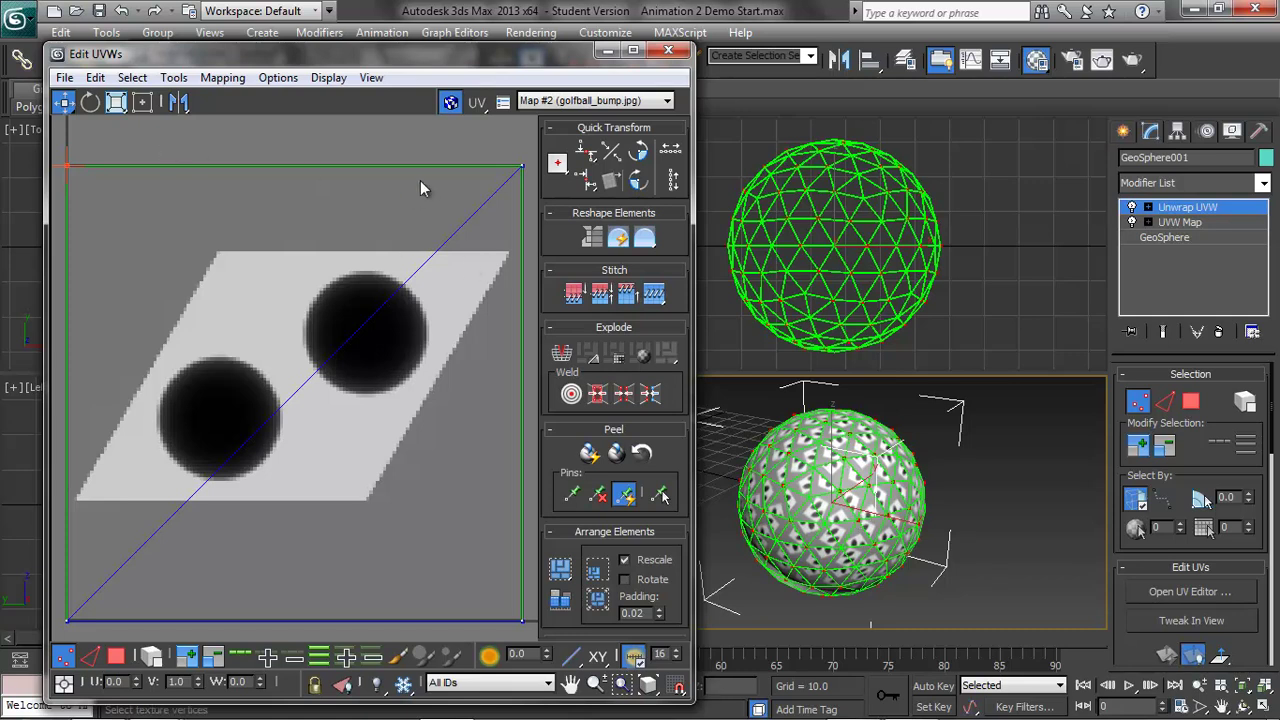
drag(104, 150, 47, 193)
drag(70, 166, 83, 493)
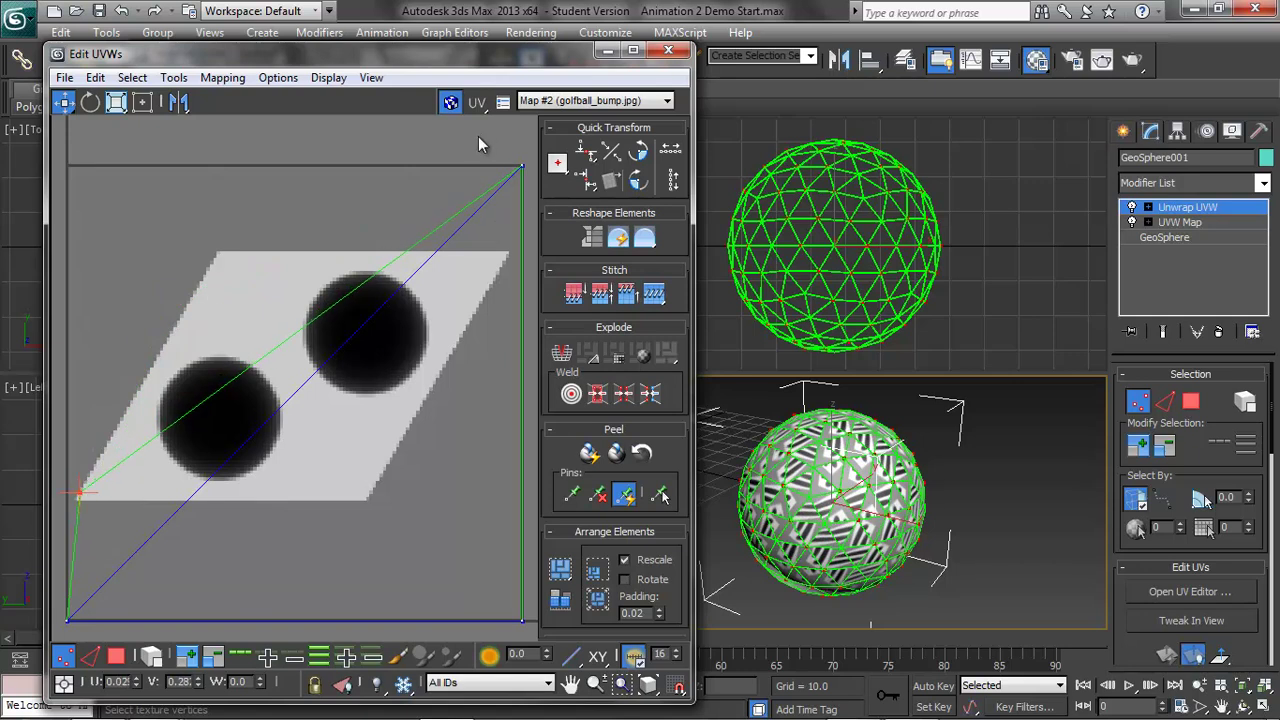
drag(531, 175, 226, 258)
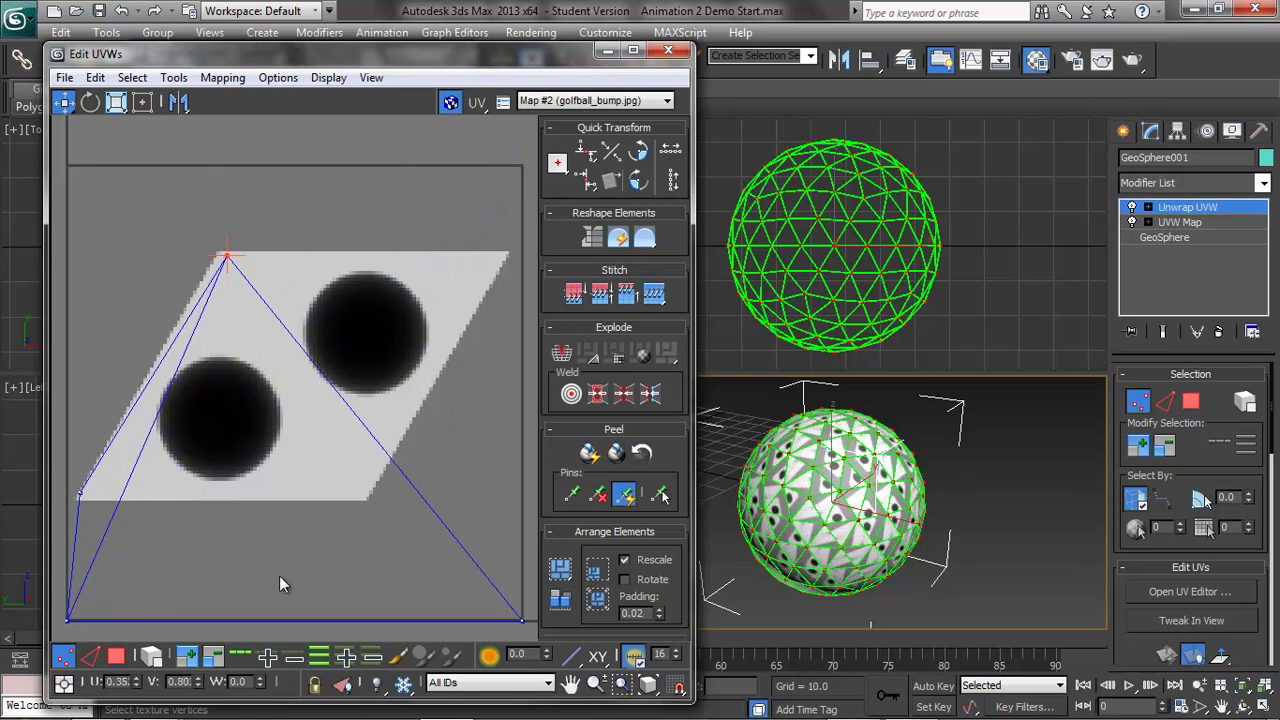
Step: Move the lower-left UV corner vertices to the parallelogram's lower-right corner and the lower-right ones near its upper-right corner
click(66, 620)
drag(68, 619, 368, 493)
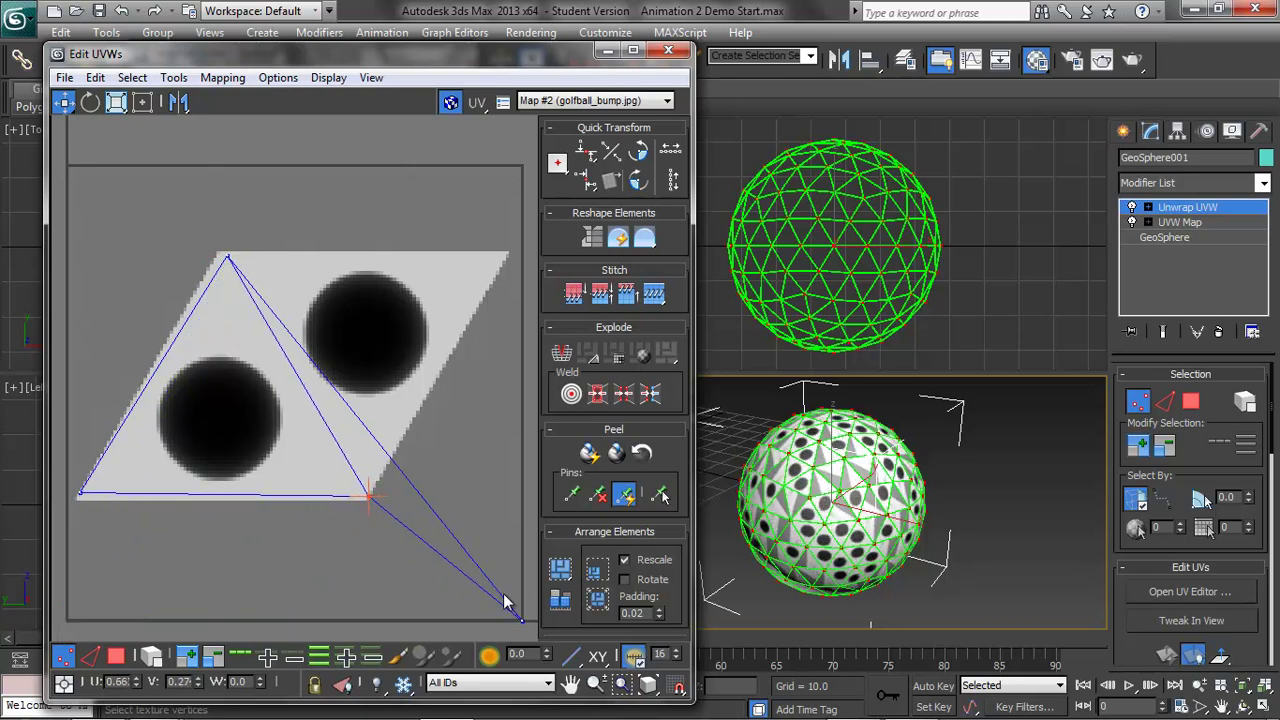
click(518, 622)
drag(518, 622, 477, 258)
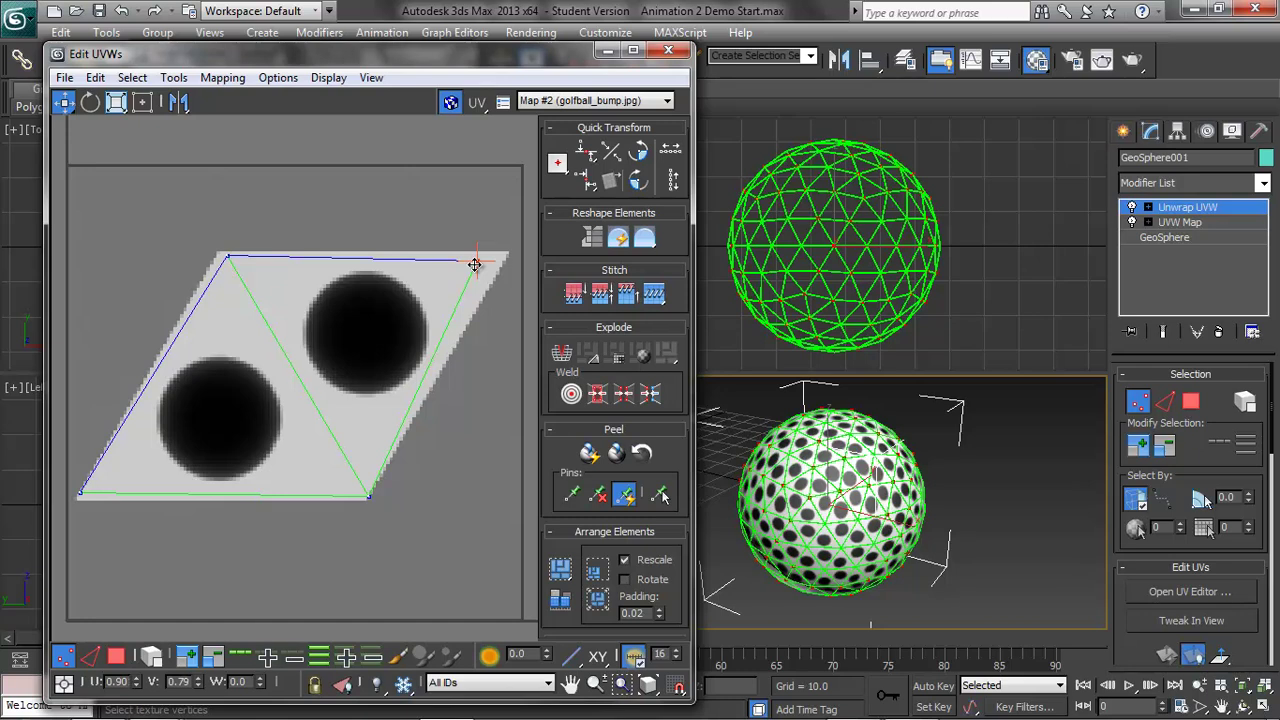
Step: Close the UV editor and render the perspective view to check the golf ball's dimples
click(668, 51)
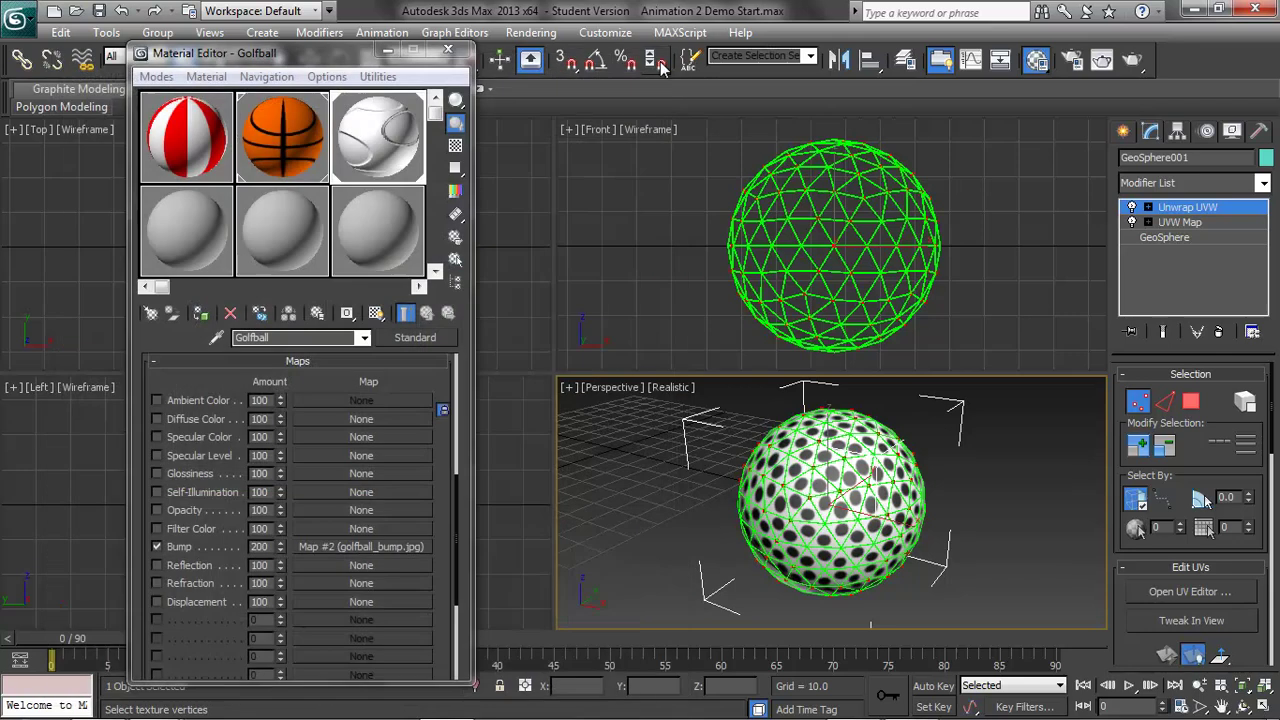
click(1133, 61)
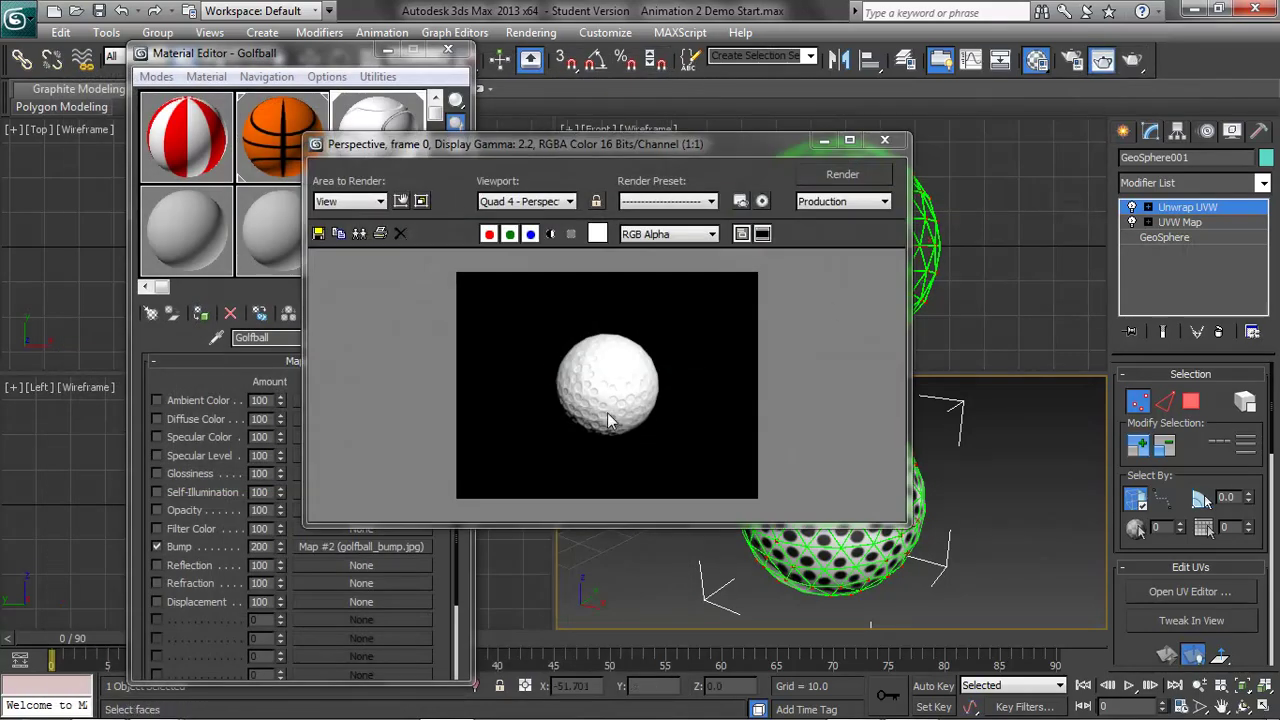
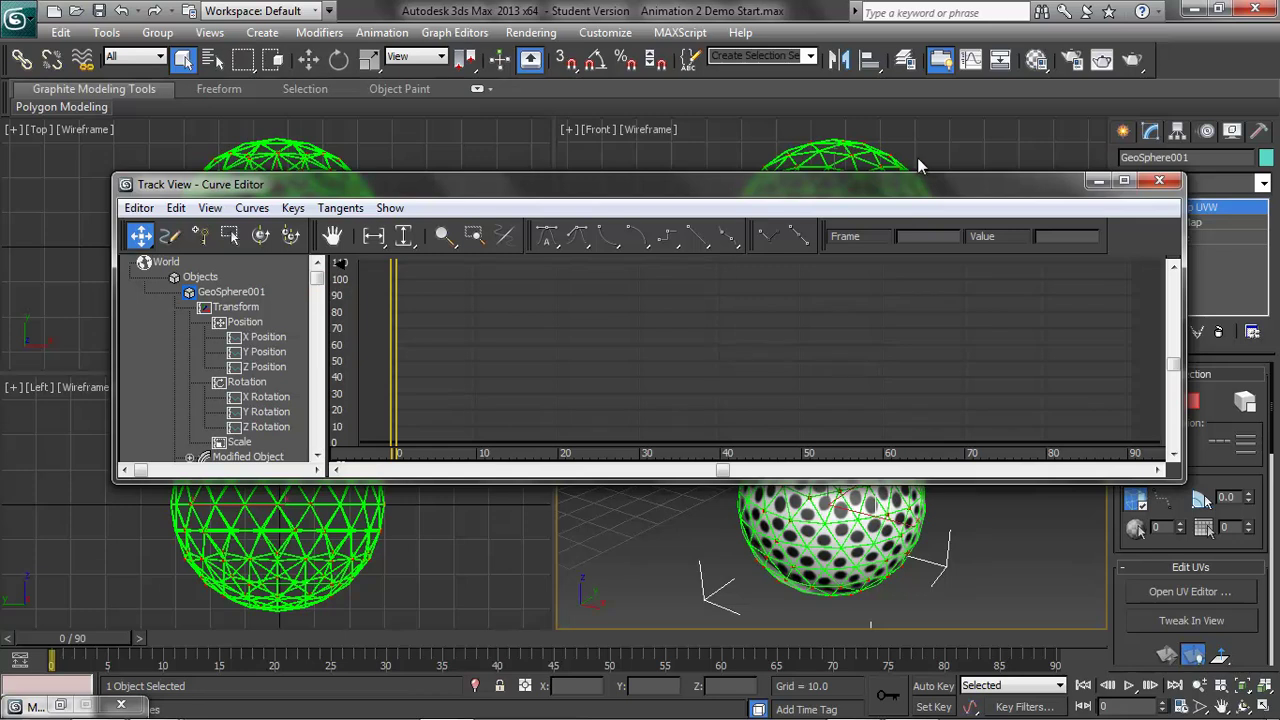
Step: Minimize the Curve Editor and unhide all the objects in the scene
click(1098, 181)
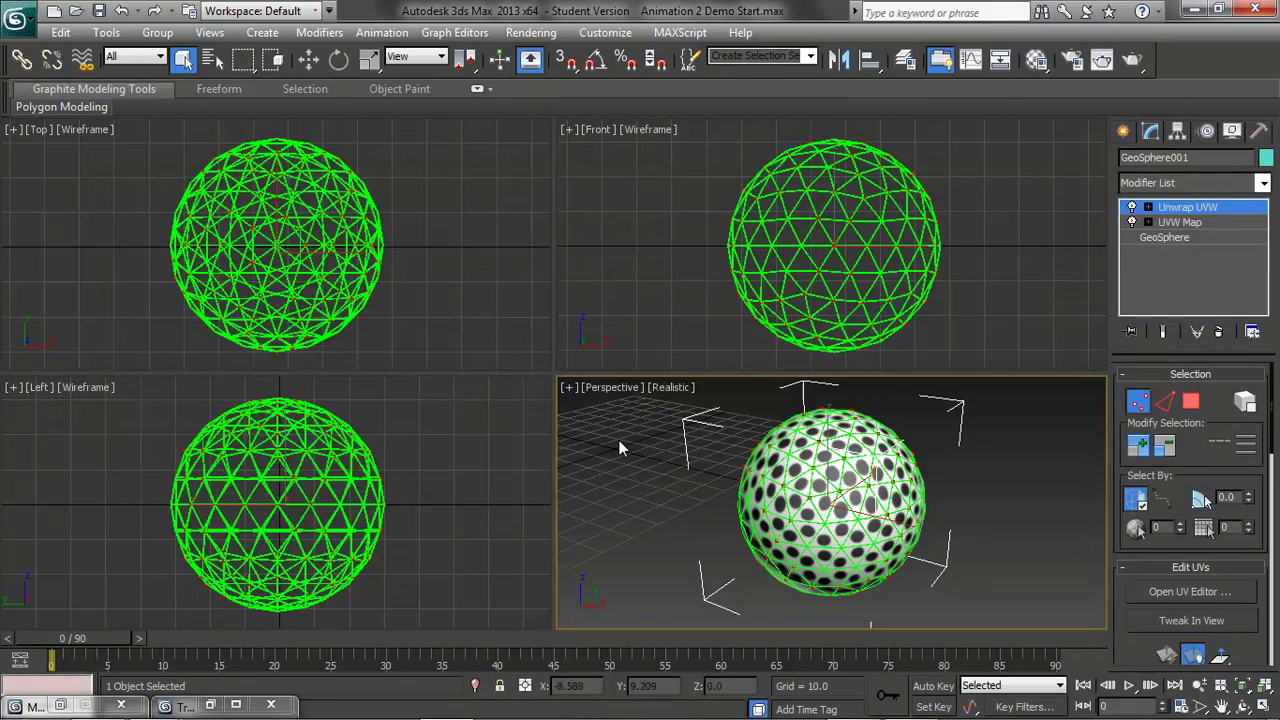
right_click(1029, 488)
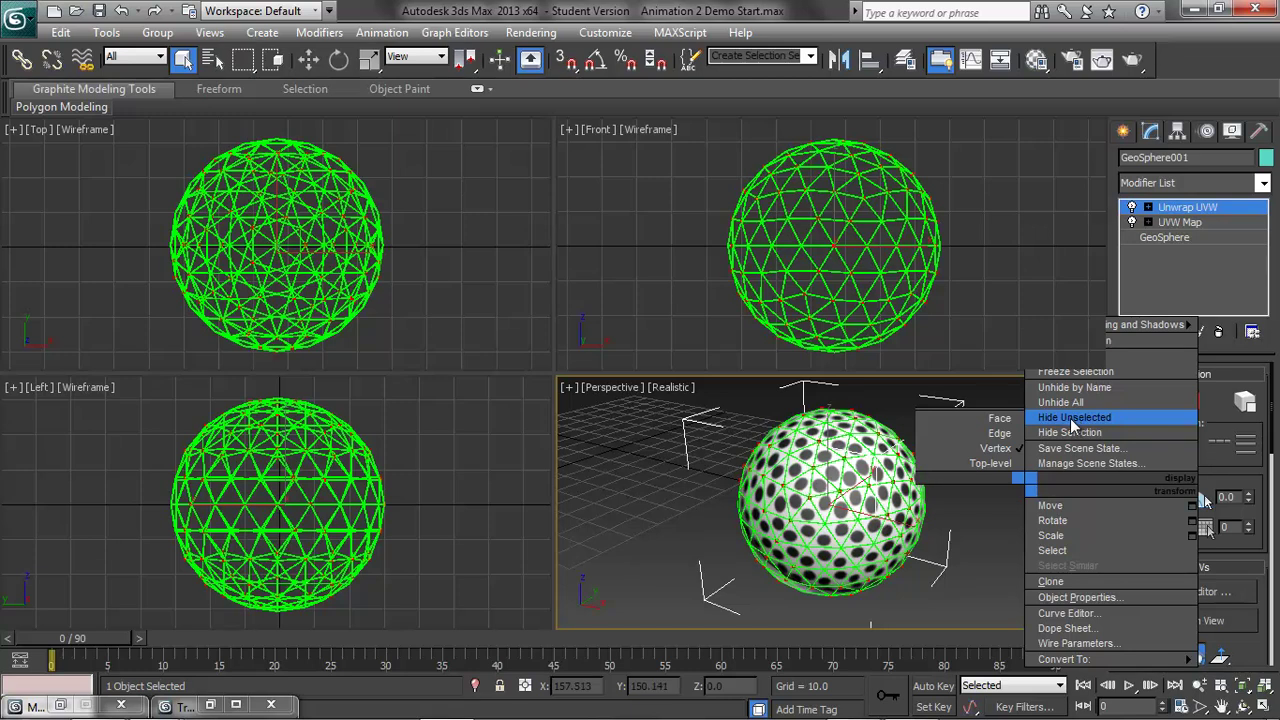
click(1070, 416)
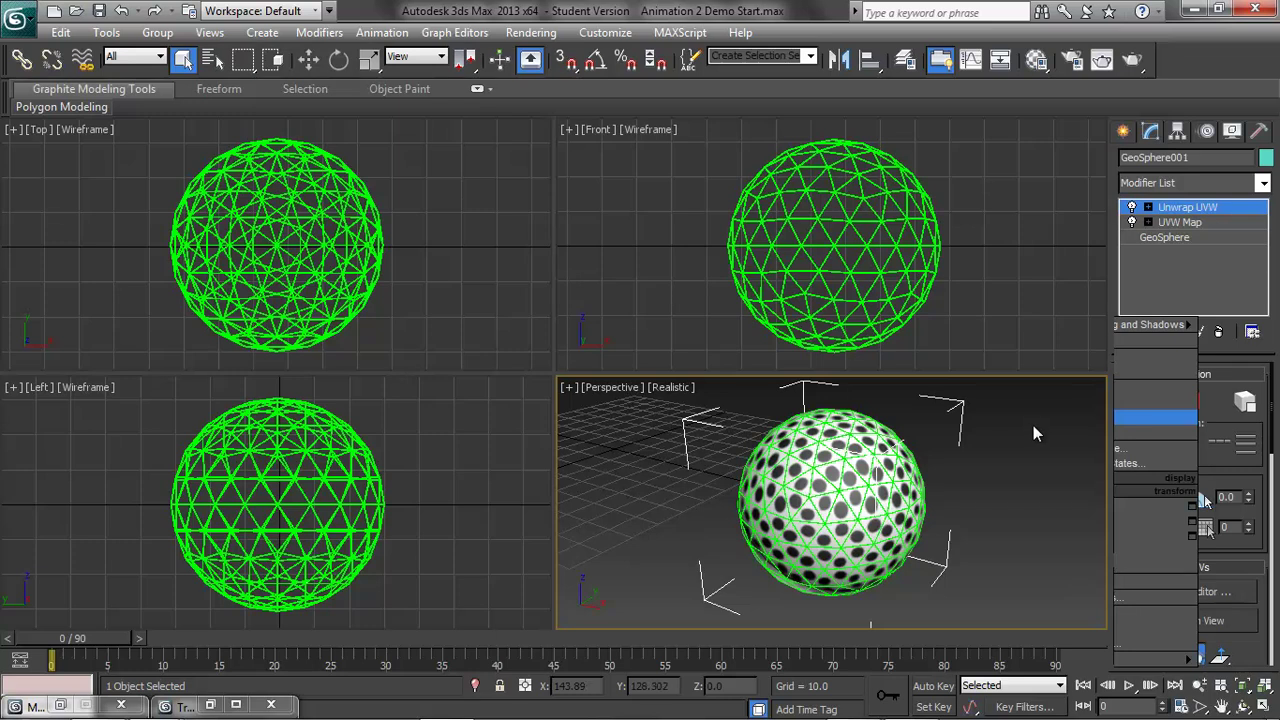
right_click(1033, 424)
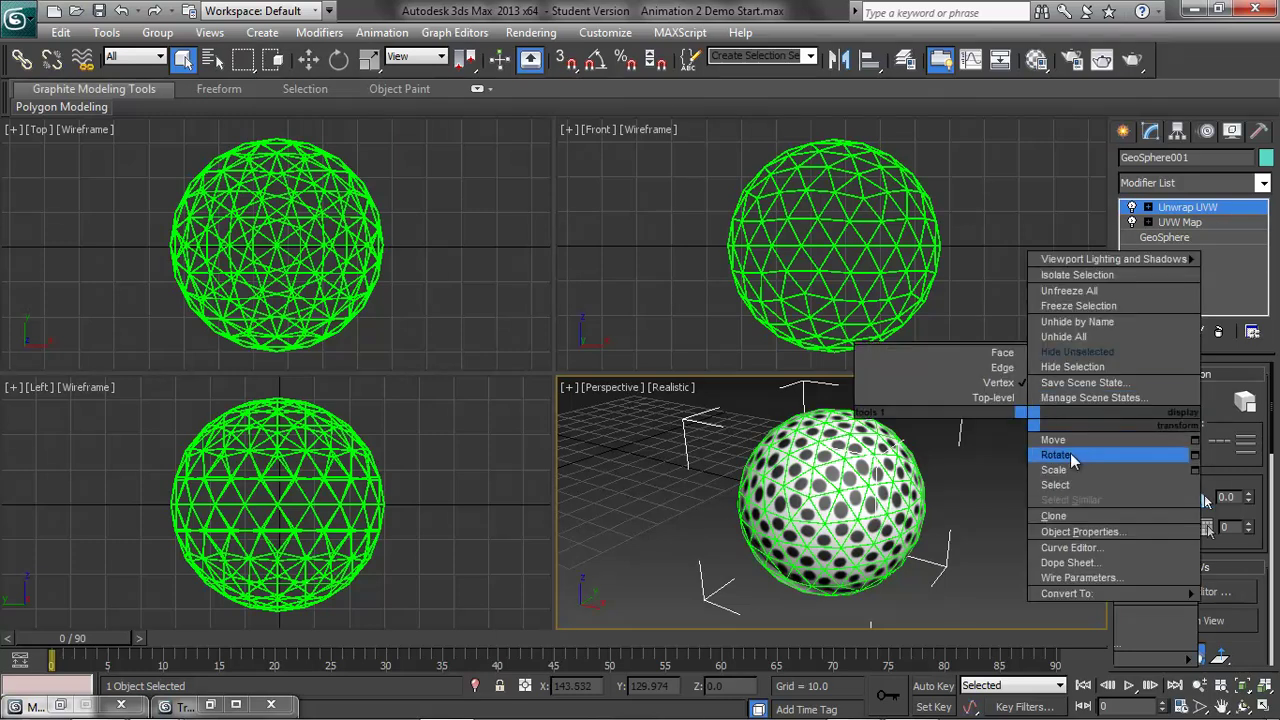
click(1076, 335)
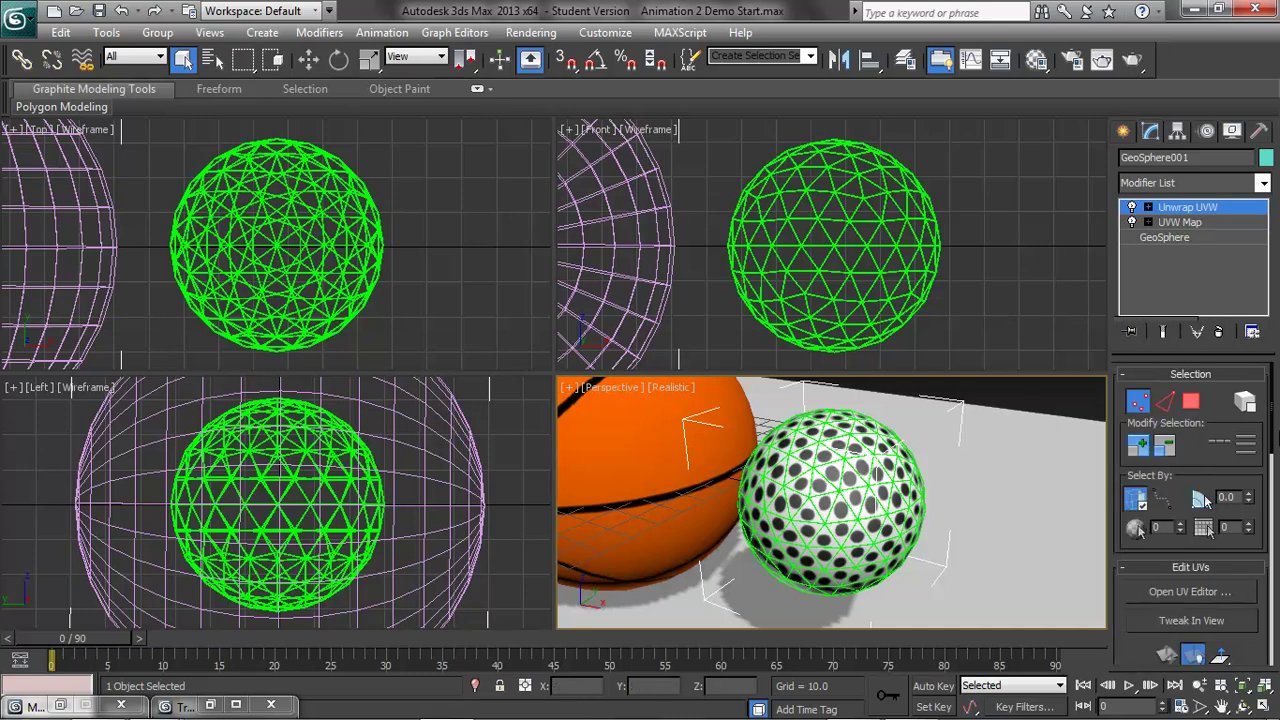
Step: Leave UV vertex editing, select the basketball, and open its animation curves in an enlarged Curve Editor
click(1138, 401)
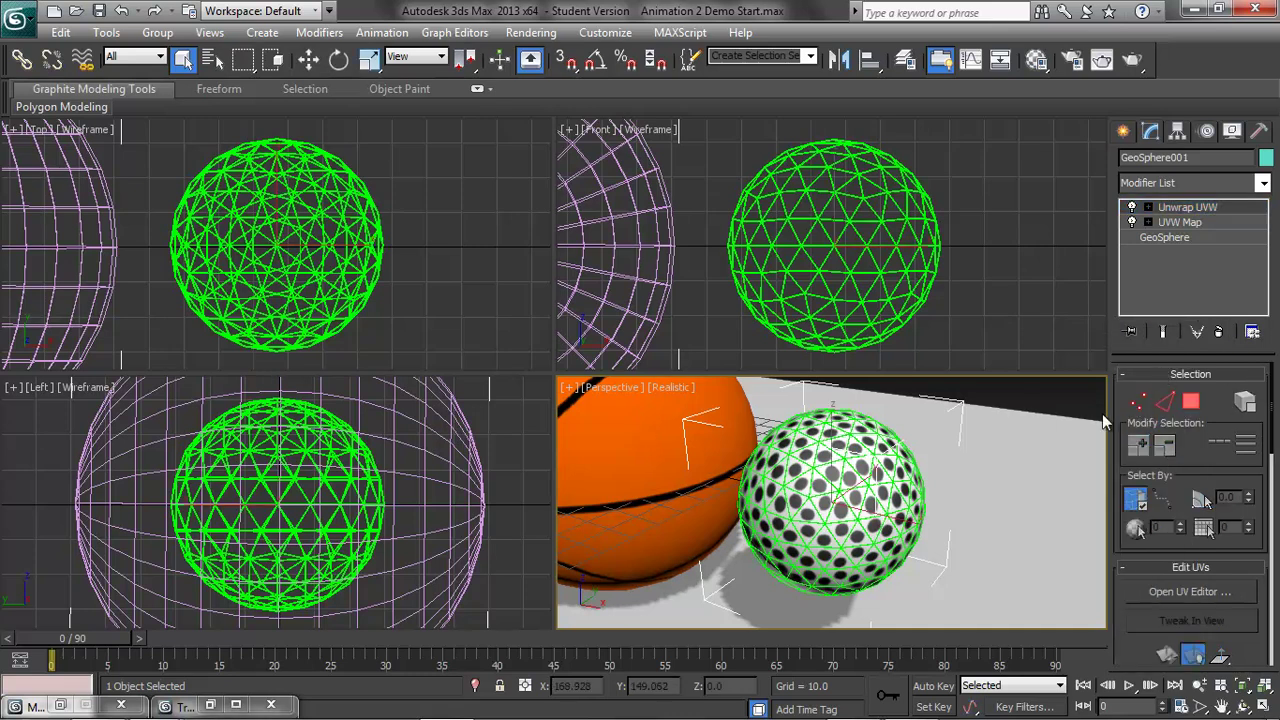
click(623, 430)
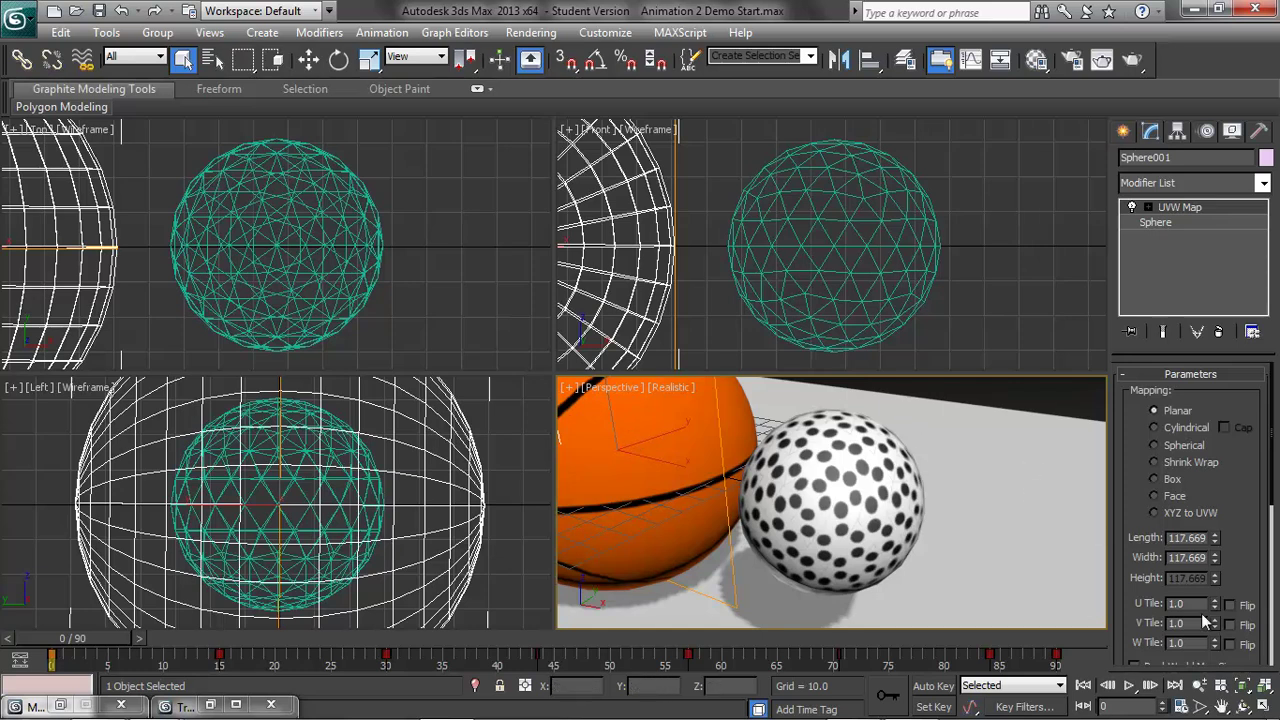
click(455, 33)
click(468, 57)
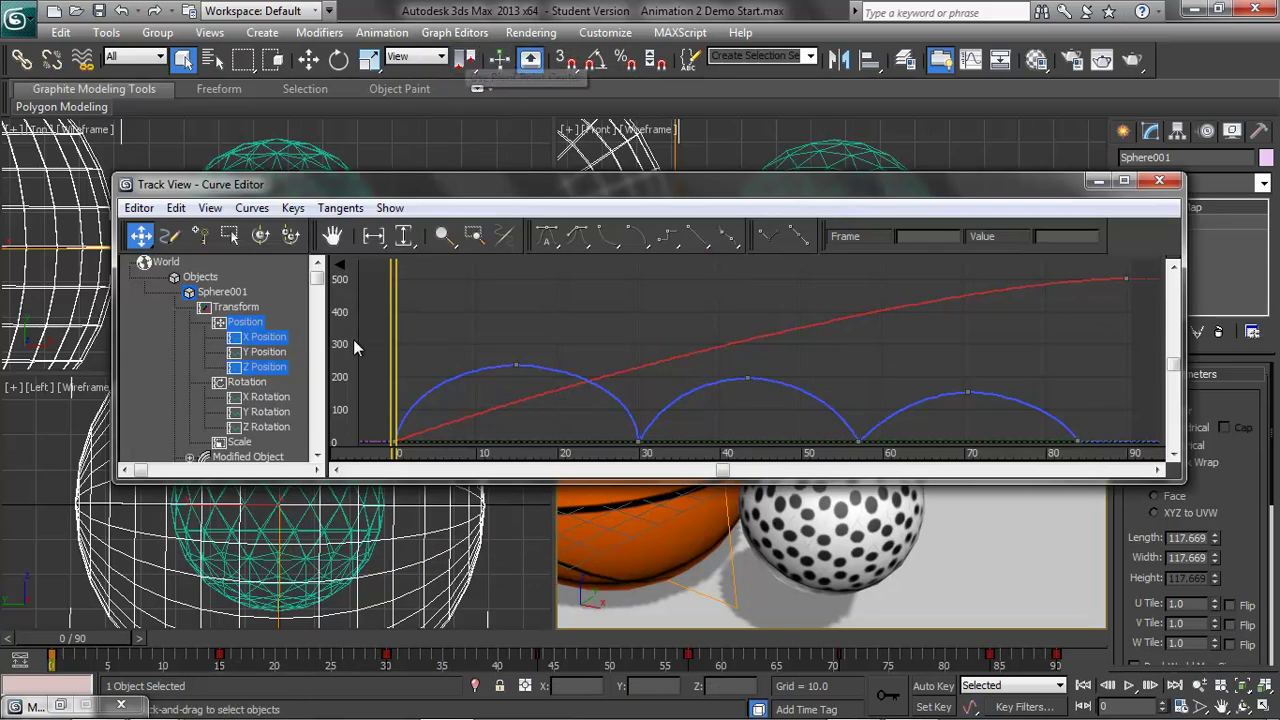
drag(583, 482, 578, 630)
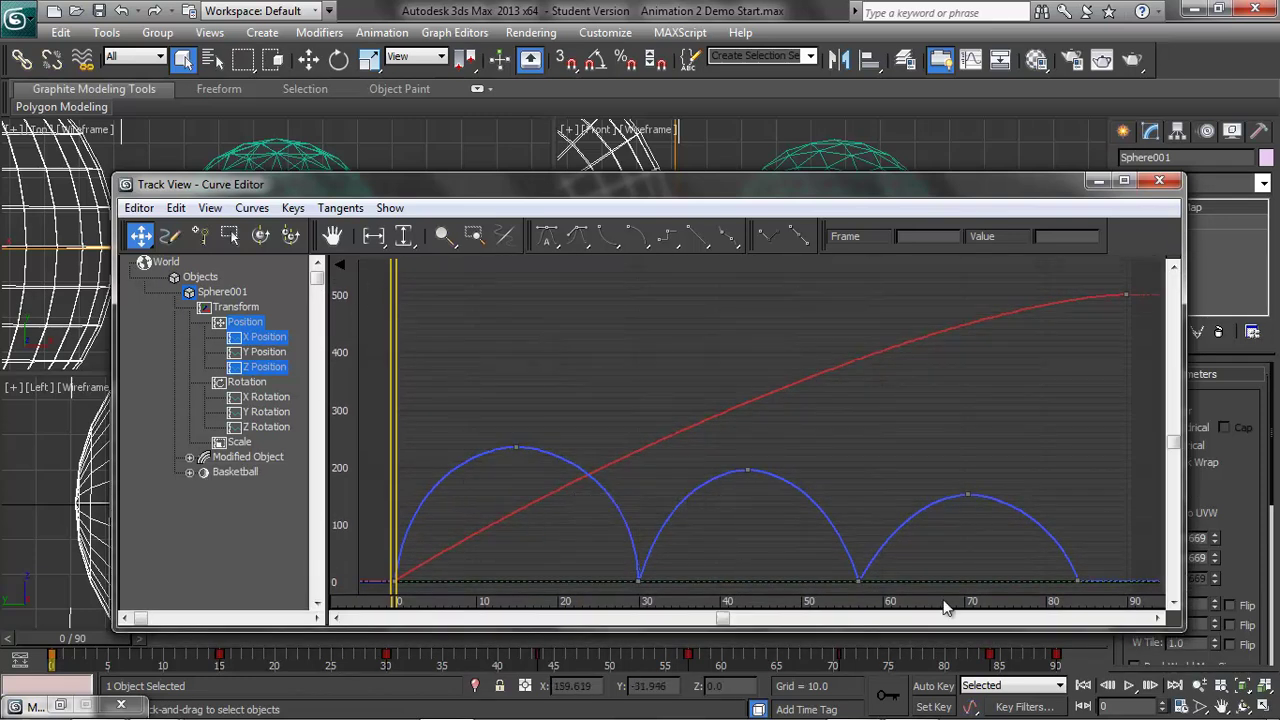
key(ctrl+a)
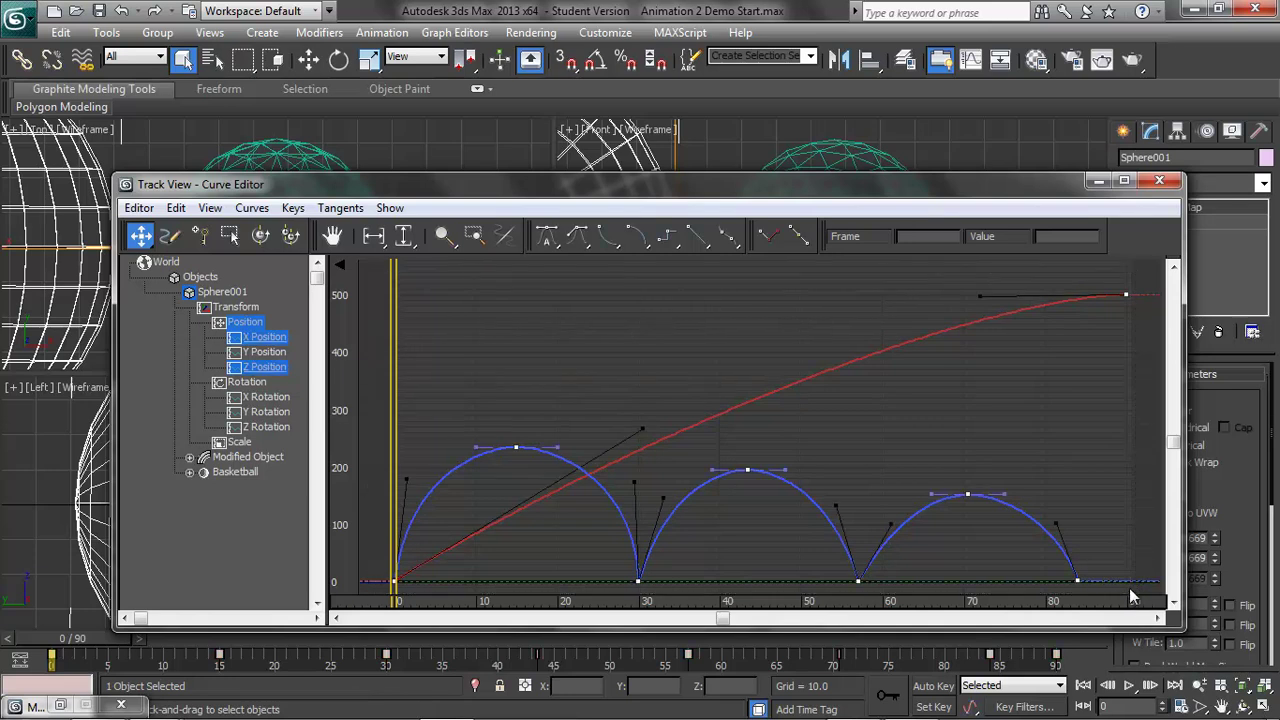
click(237, 323)
right_click(237, 325)
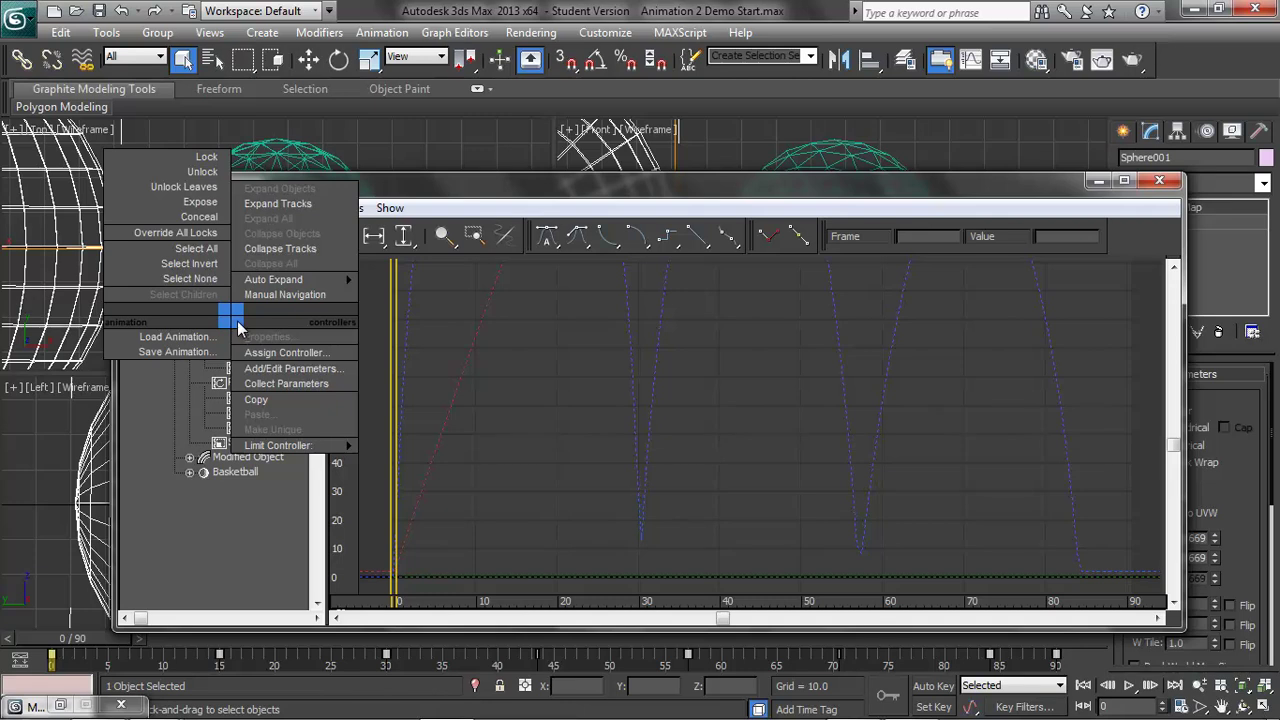
click(240, 326)
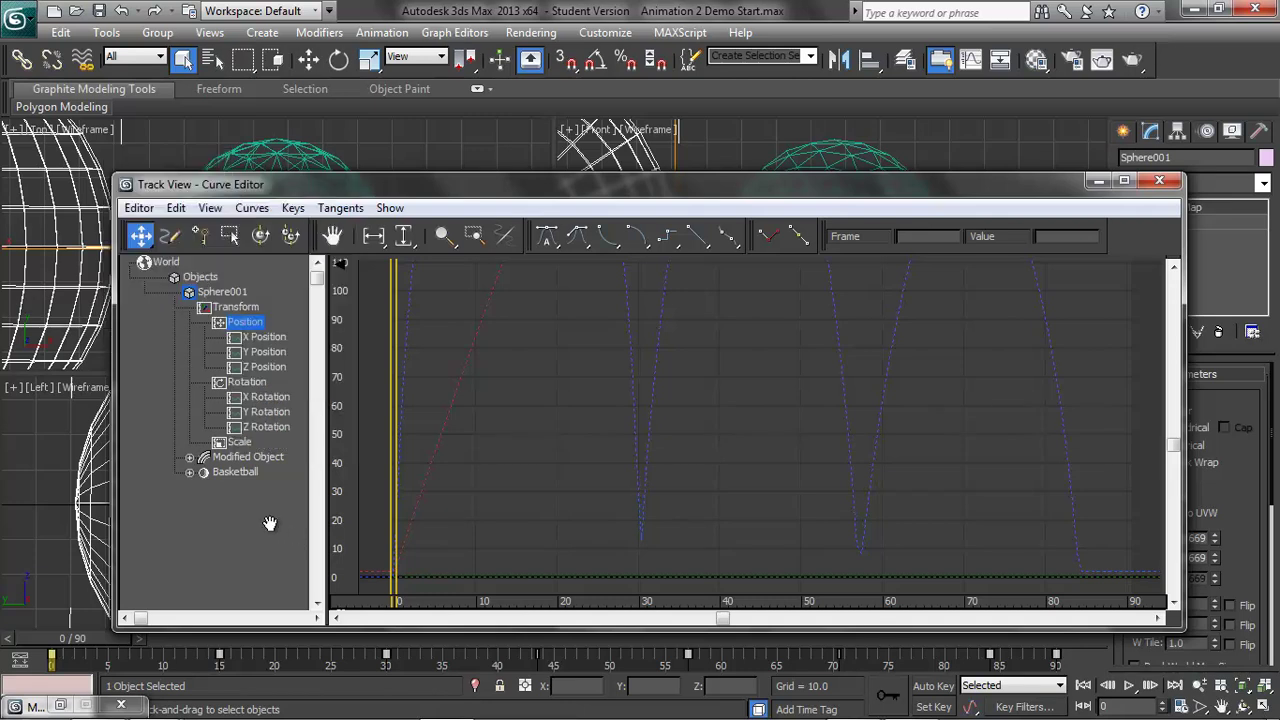
click(245, 315)
right_click(242, 316)
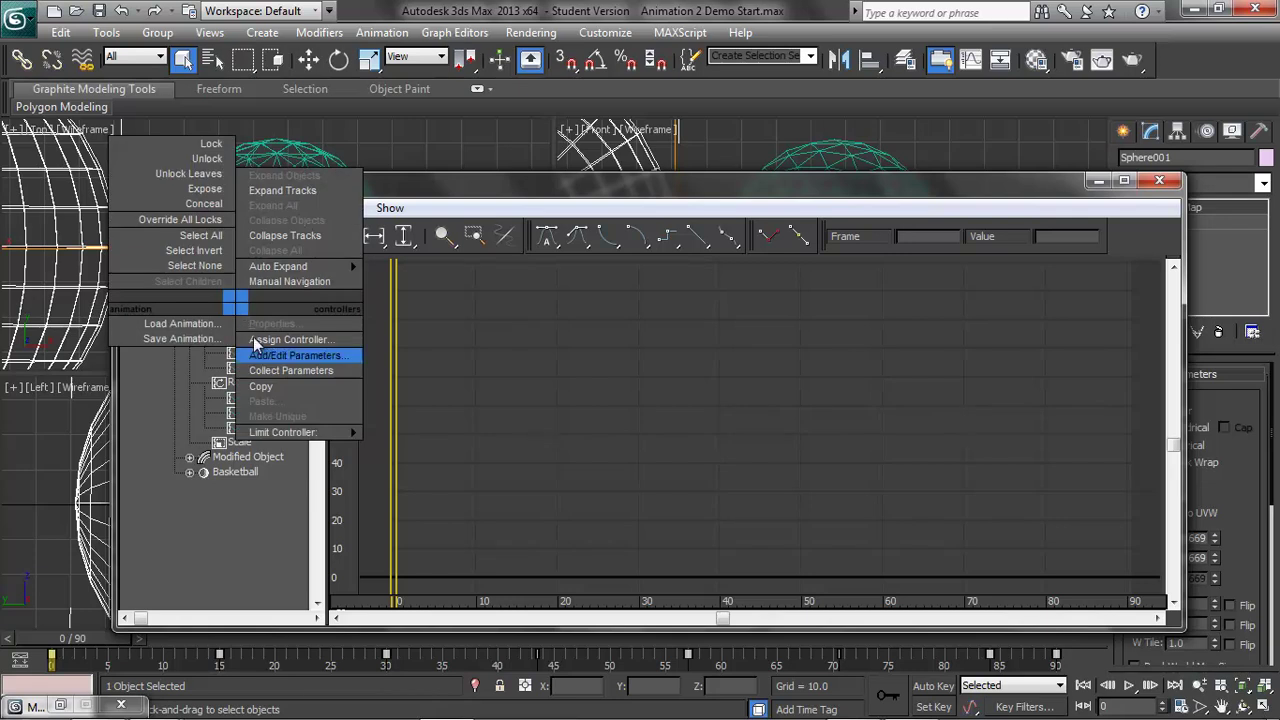
click(255, 536)
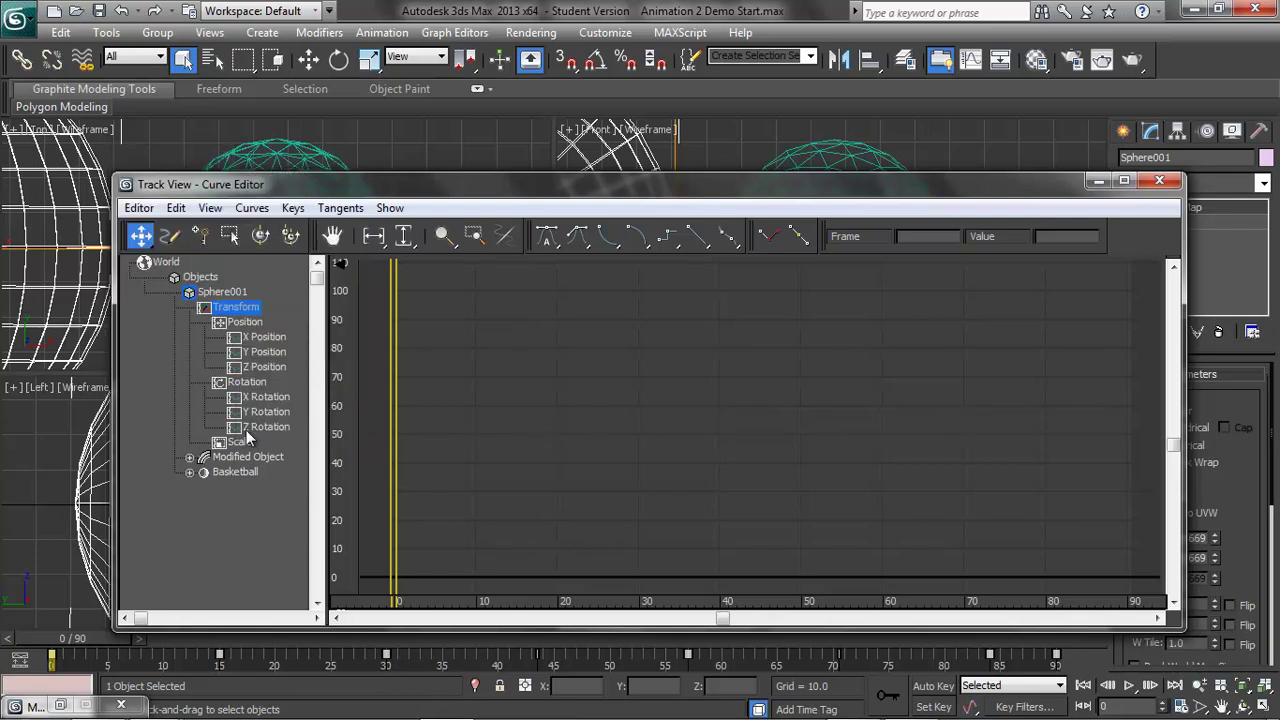
Step: Copy the basketball's Position controller from its track list
click(244, 323)
right_click(244, 323)
click(278, 400)
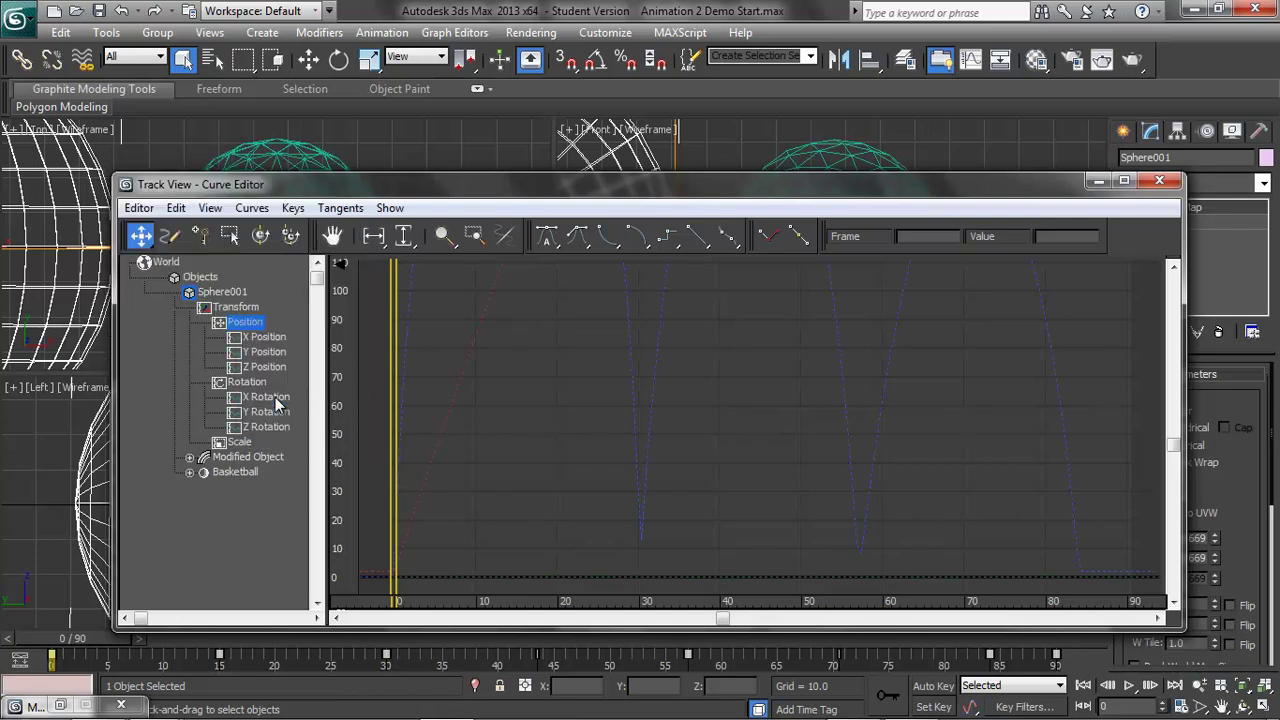
Step: Select the golf ball and paste the basketball's position animation onto its Position track as a copy
drag(990, 188, 643, 174)
click(903, 455)
drag(758, 174, 752, 177)
click(130, 304)
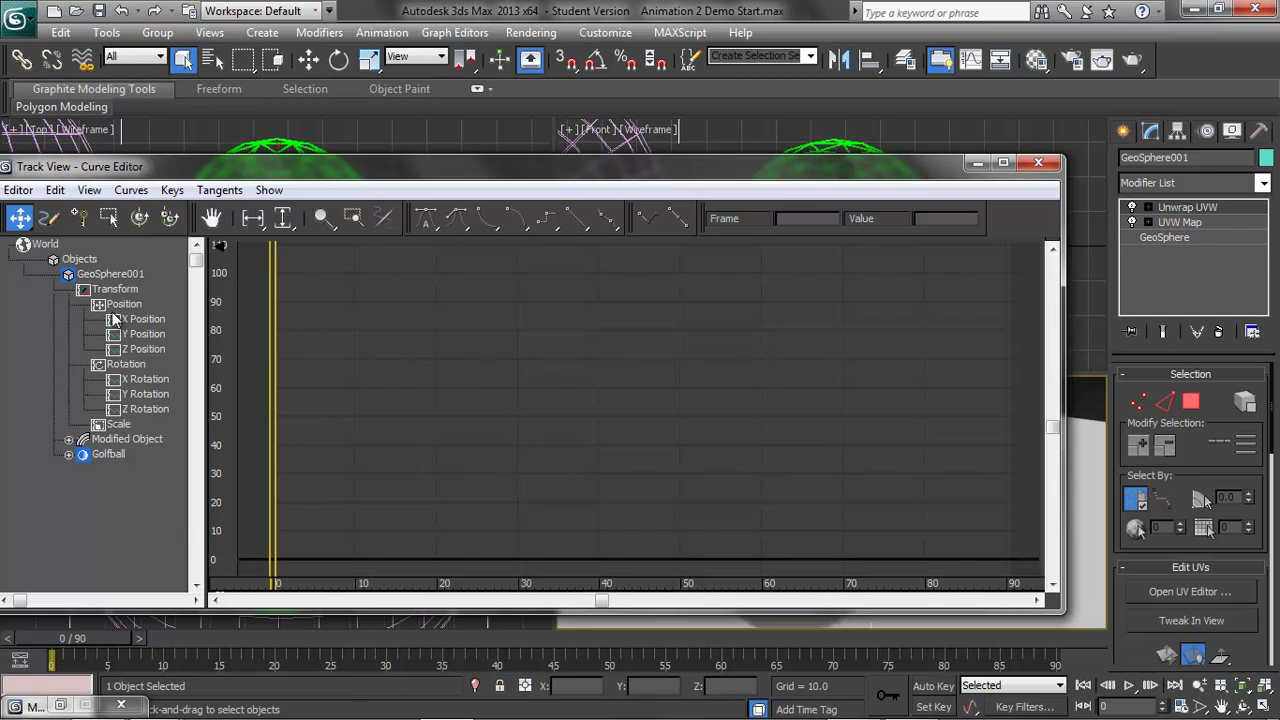
right_click(118, 302)
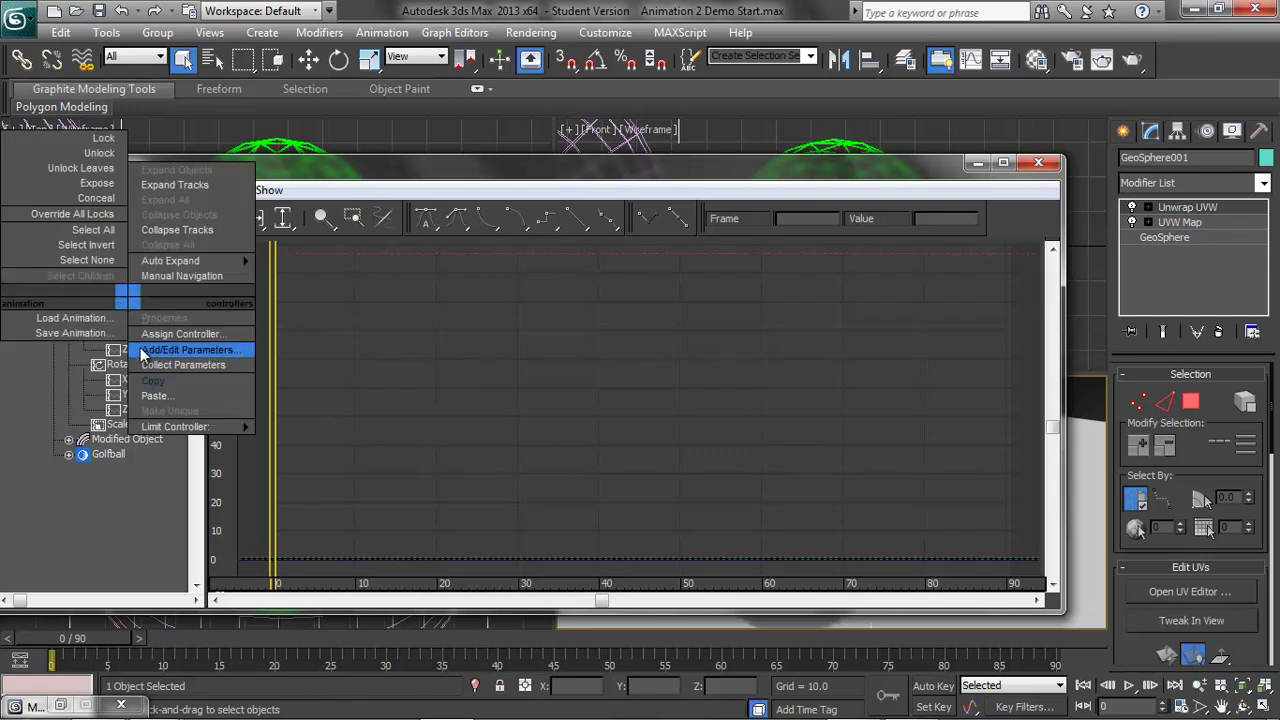
click(158, 396)
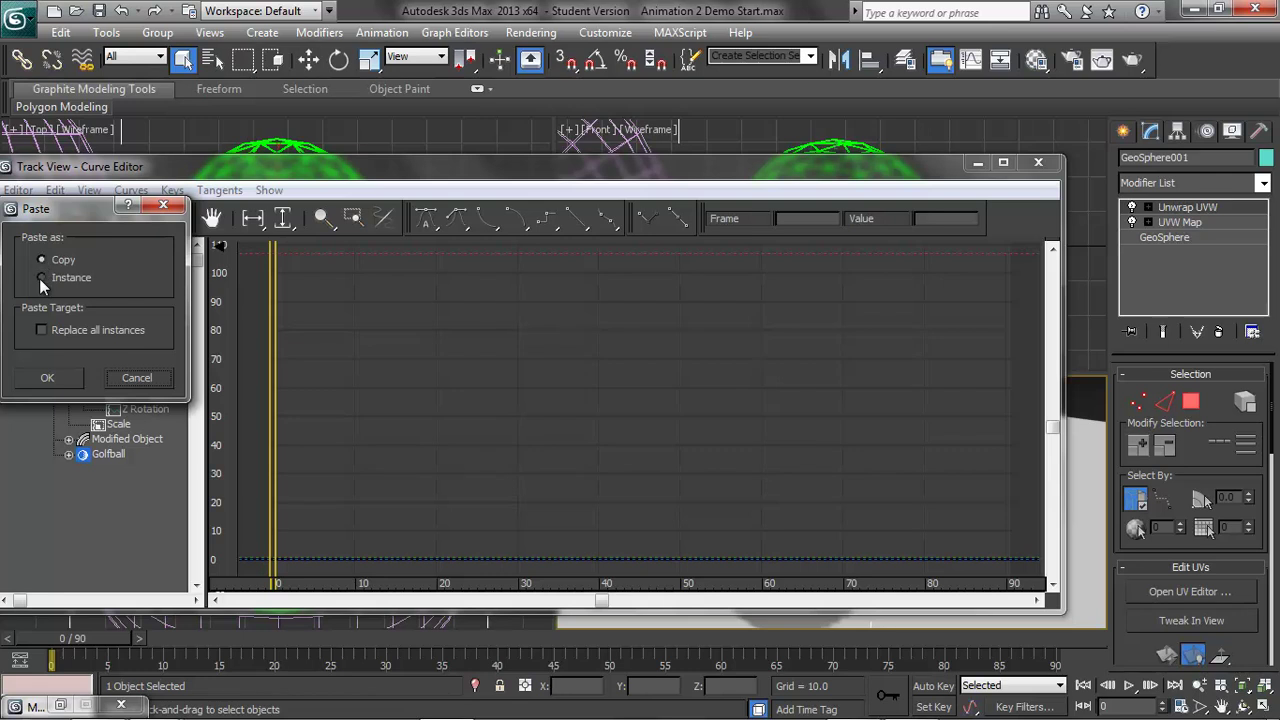
click(56, 379)
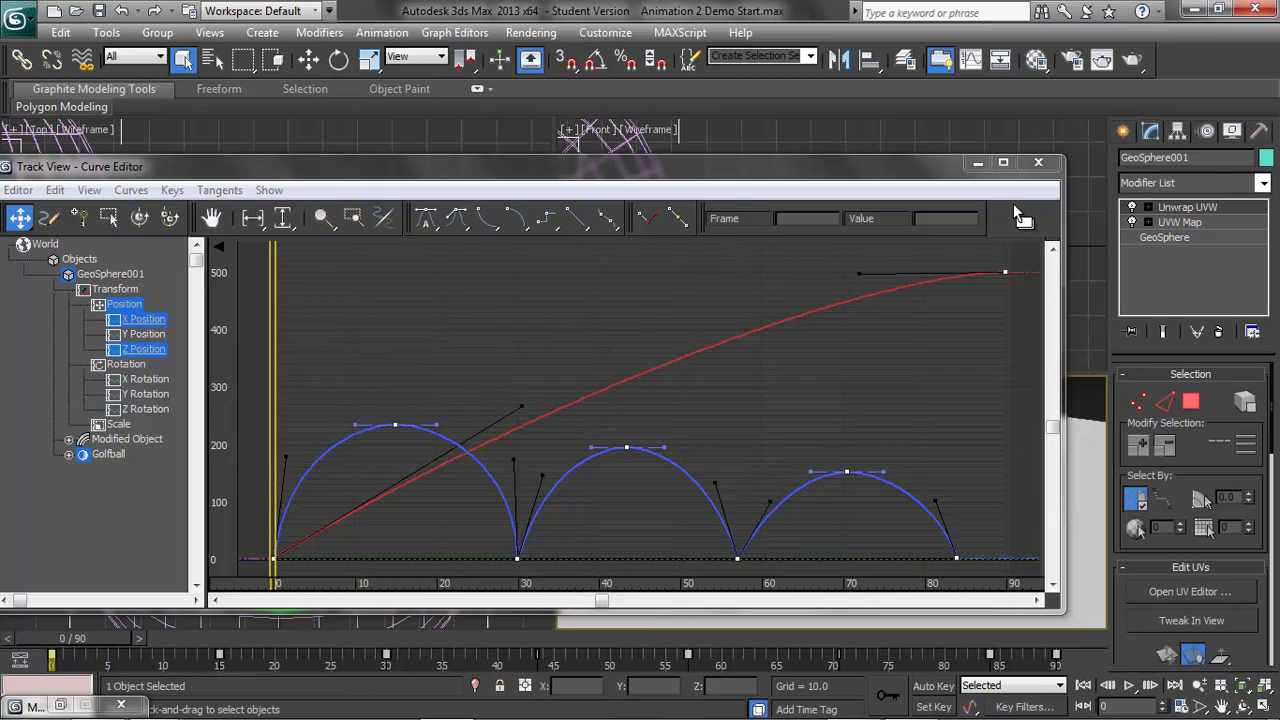
Step: Minimize the Curve Editor, frame the balls in the front and perspective views, and maximize the perspective view
click(977, 162)
right_click(834, 263)
key(z)
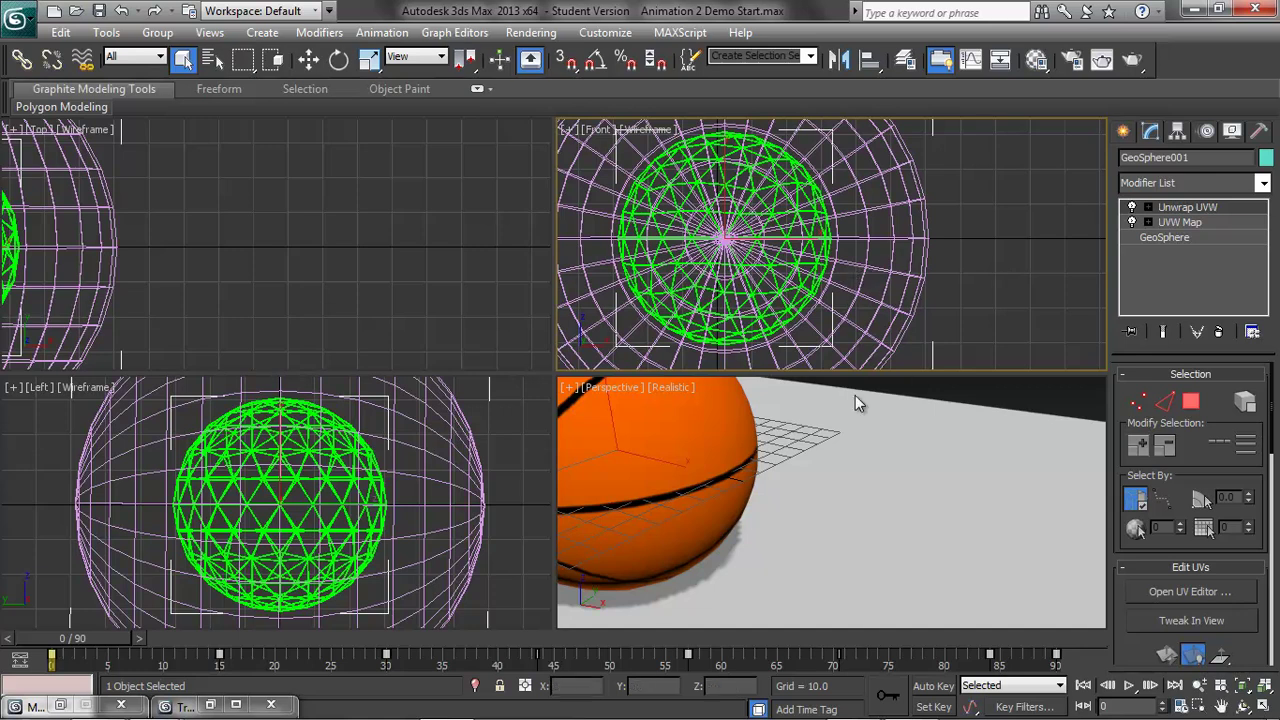
right_click(905, 445)
key(z)
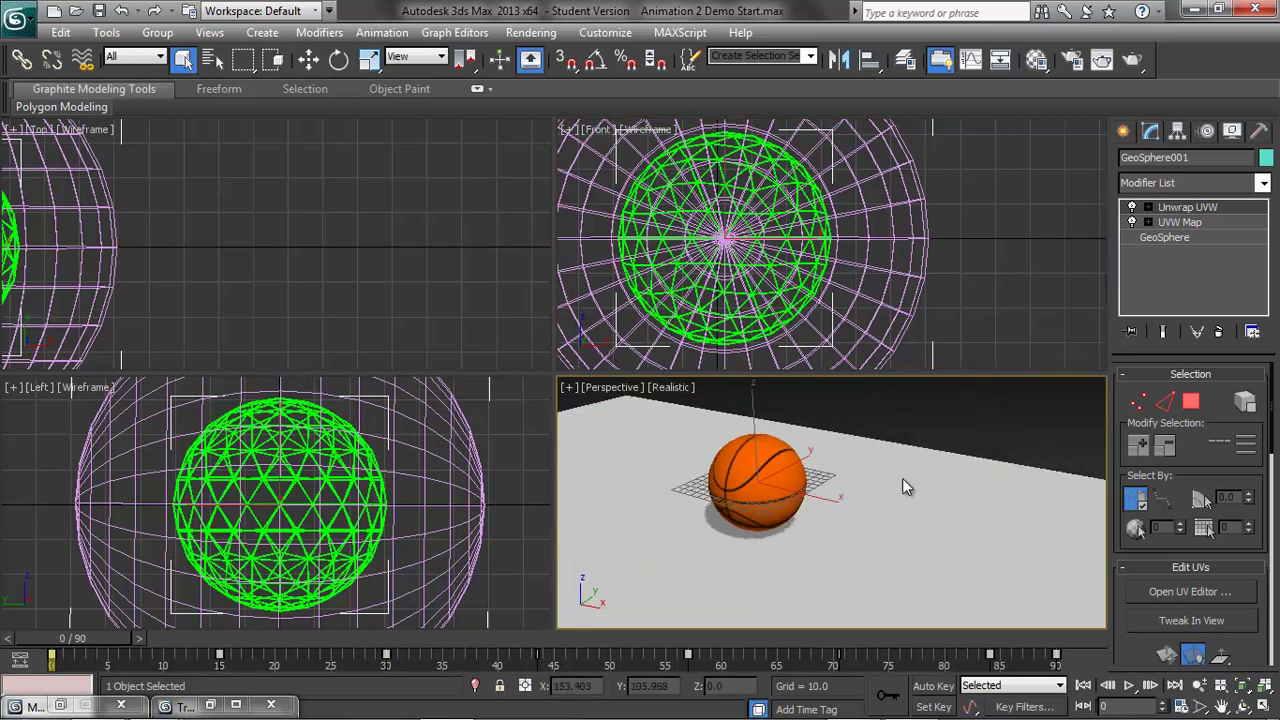
mouse_move(928, 511)
alt+middle_down()
mouse_move(971, 508)
mouse_move(906, 514)
alt+middle_up()
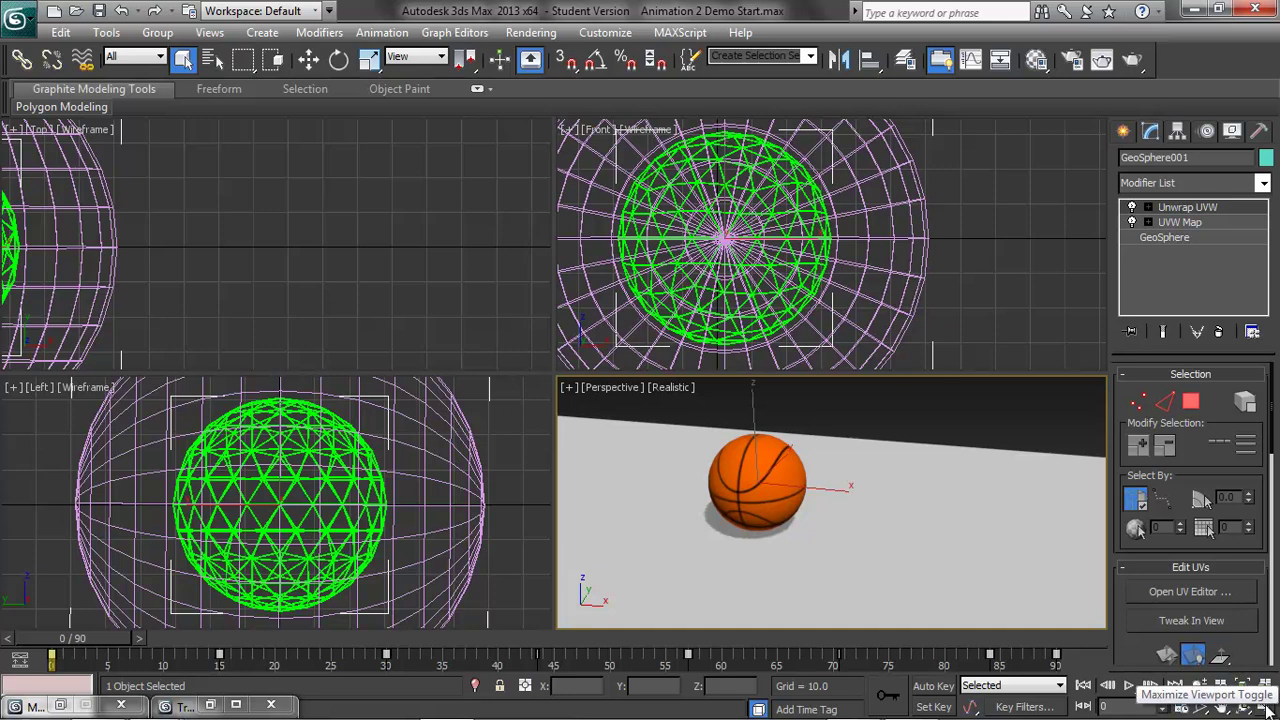
click(1266, 710)
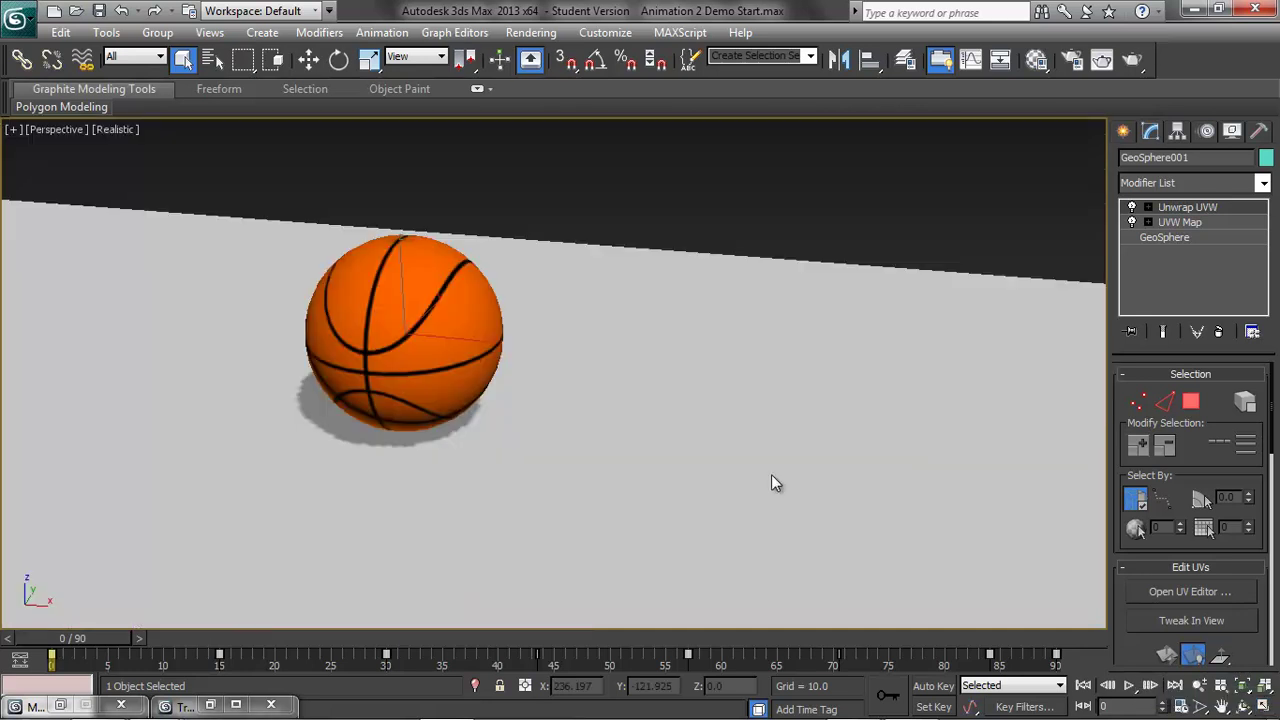
Step: Scrub through the timeline to check the bounce animation in the perspective view, returning to frame 0
middle_drag(669, 444, 782, 484)
scroll(782, 484, down, 3)
drag(92, 637, 110, 640)
drag(197, 637, 46, 638)
key(q)
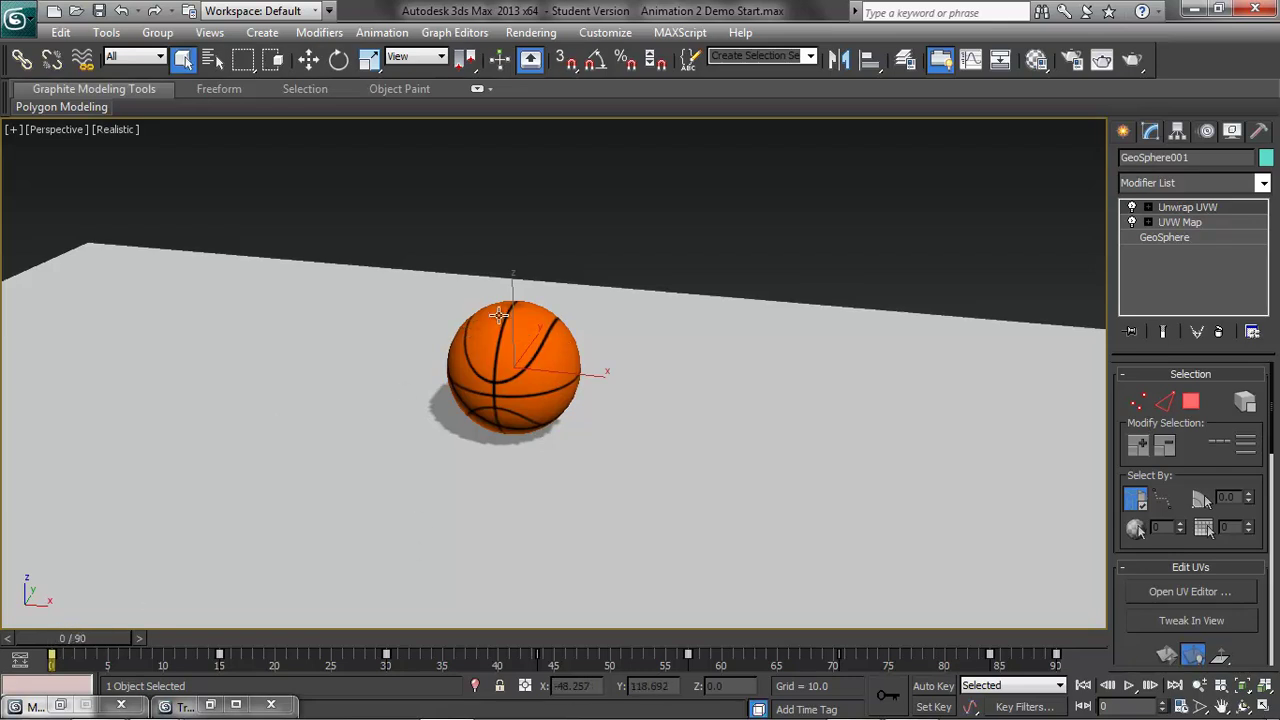
Step: Open the Compact Material Editor and enable the bump map of the Basketball material with an amount of 100
click(524, 40)
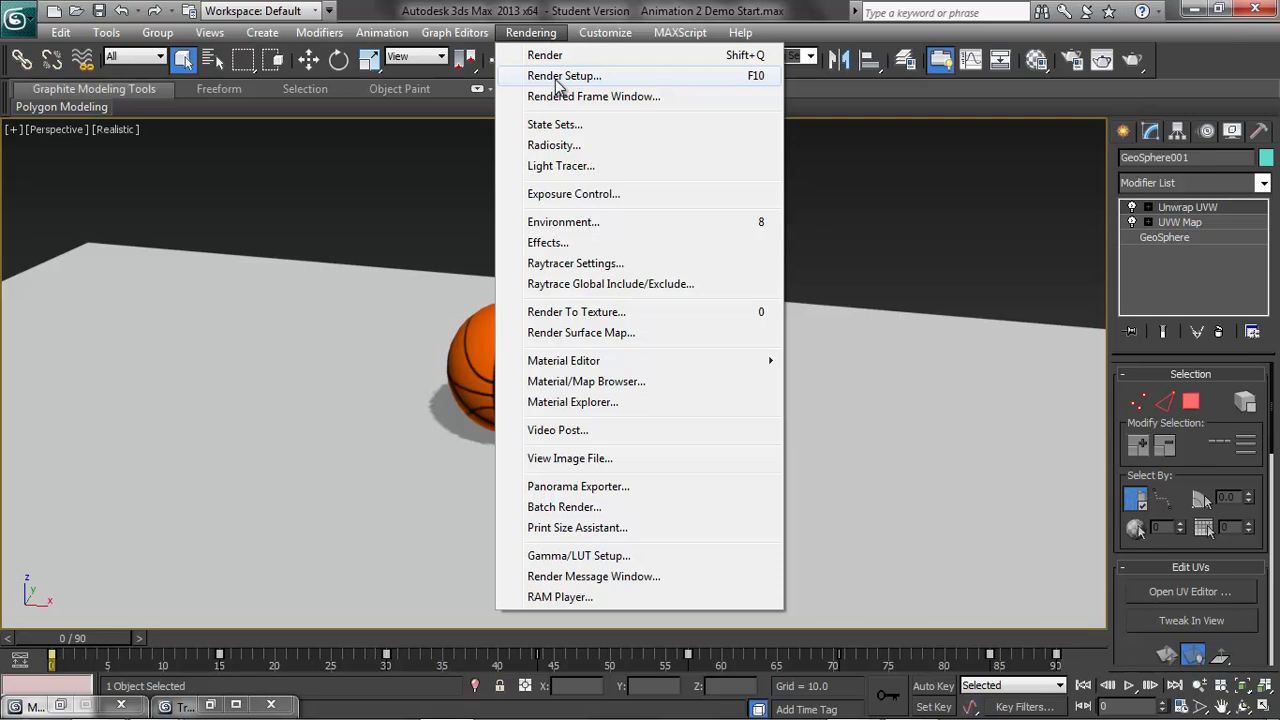
mouse_move(591, 362)
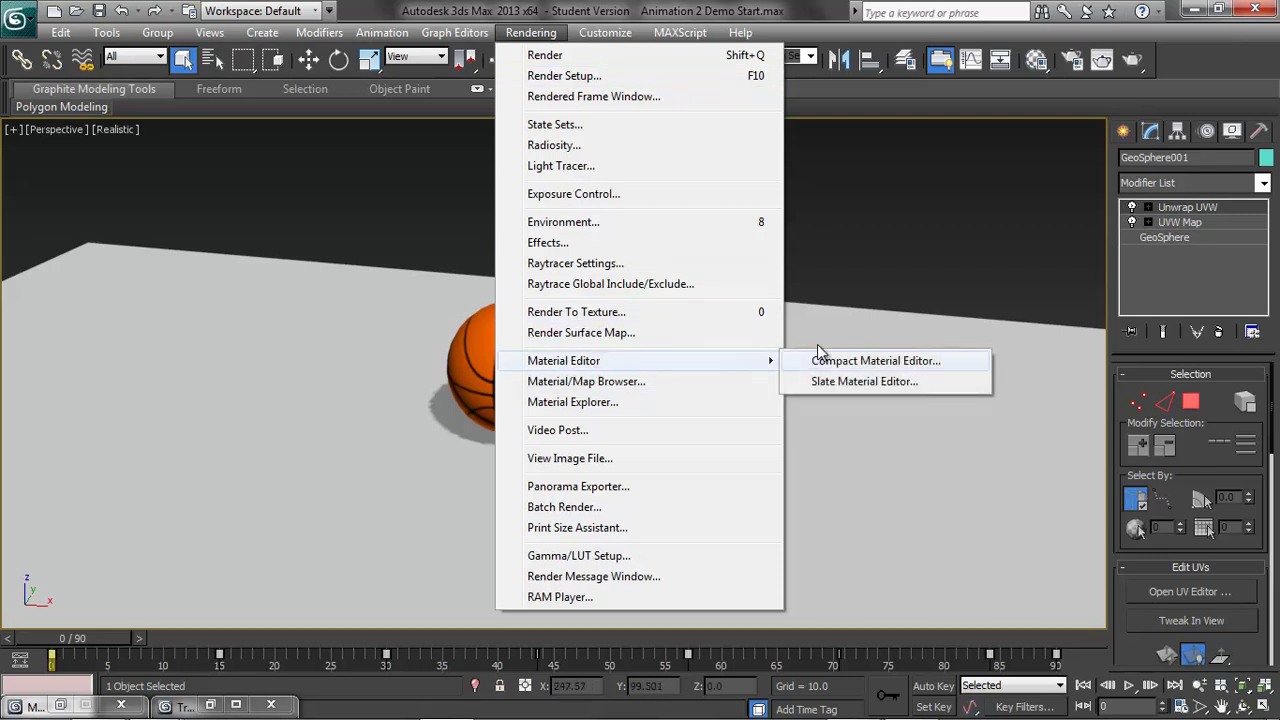
click(830, 362)
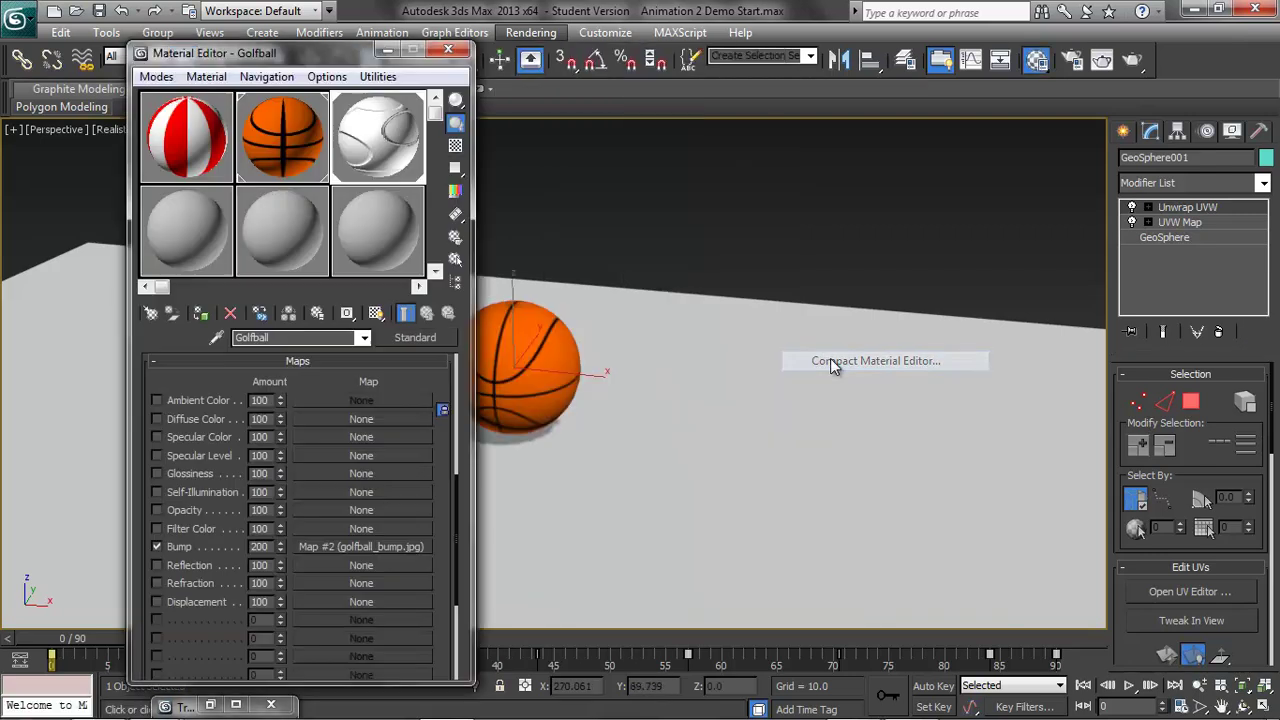
click(291, 128)
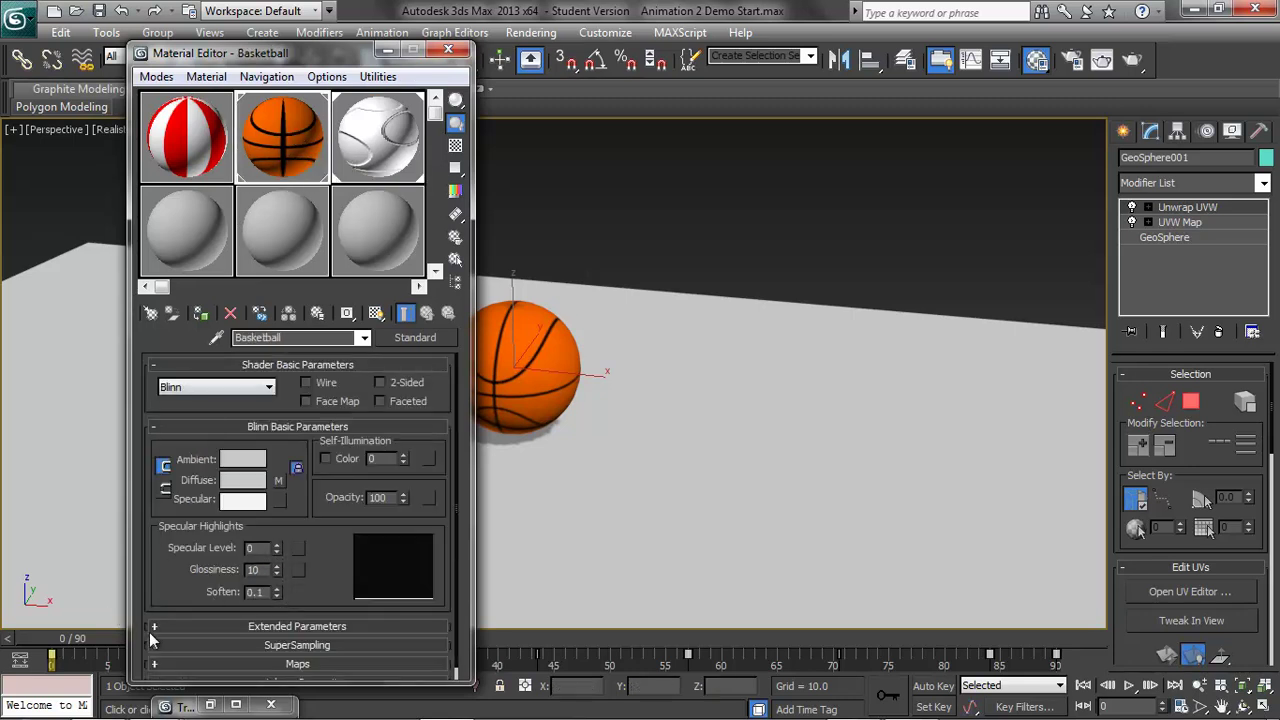
click(155, 665)
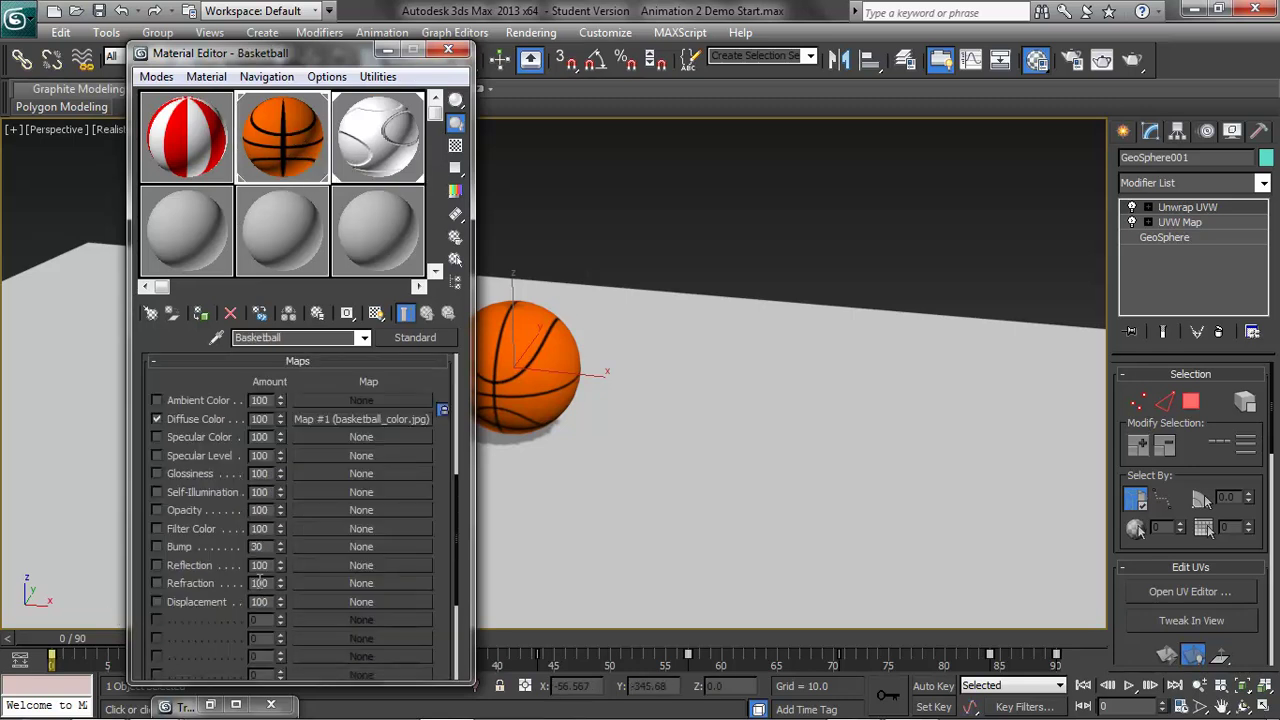
click(157, 547)
Step: Load basketball_bump.jpg as the Bitmap for the Basketball material's bump map and toggle its shaded display in the viewport
click(332, 547)
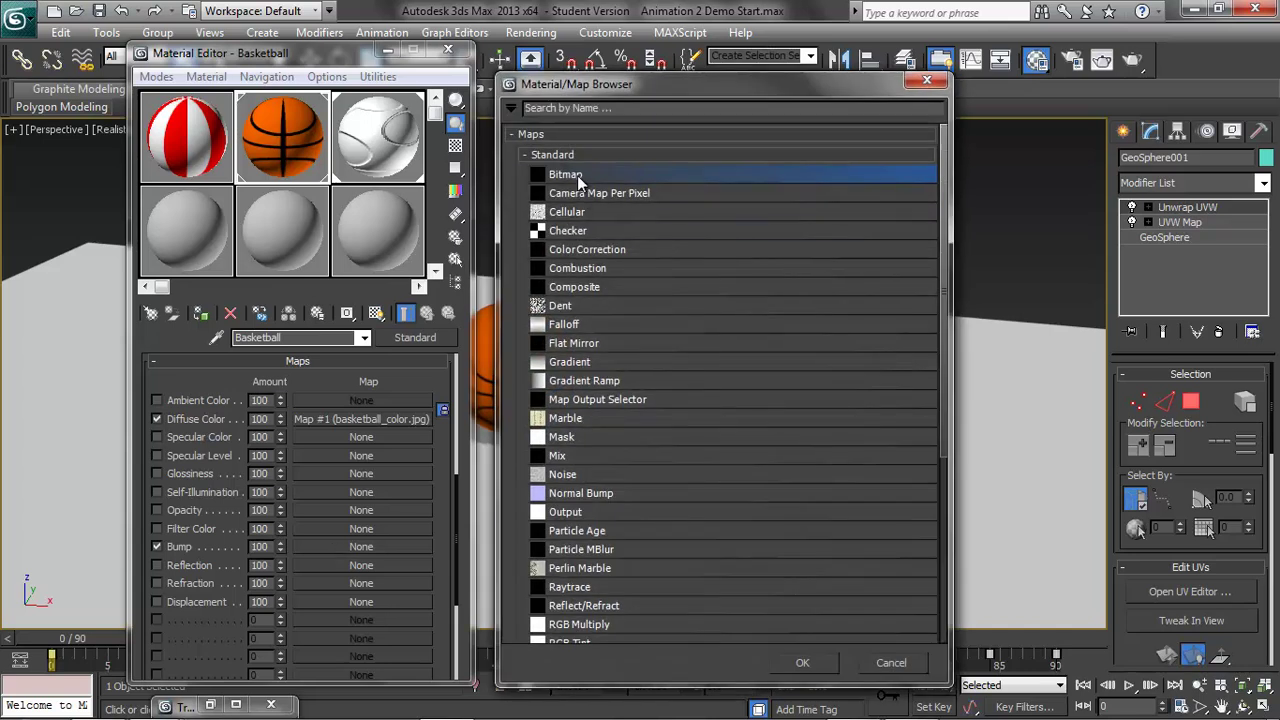
click(808, 663)
click(82, 160)
click(481, 240)
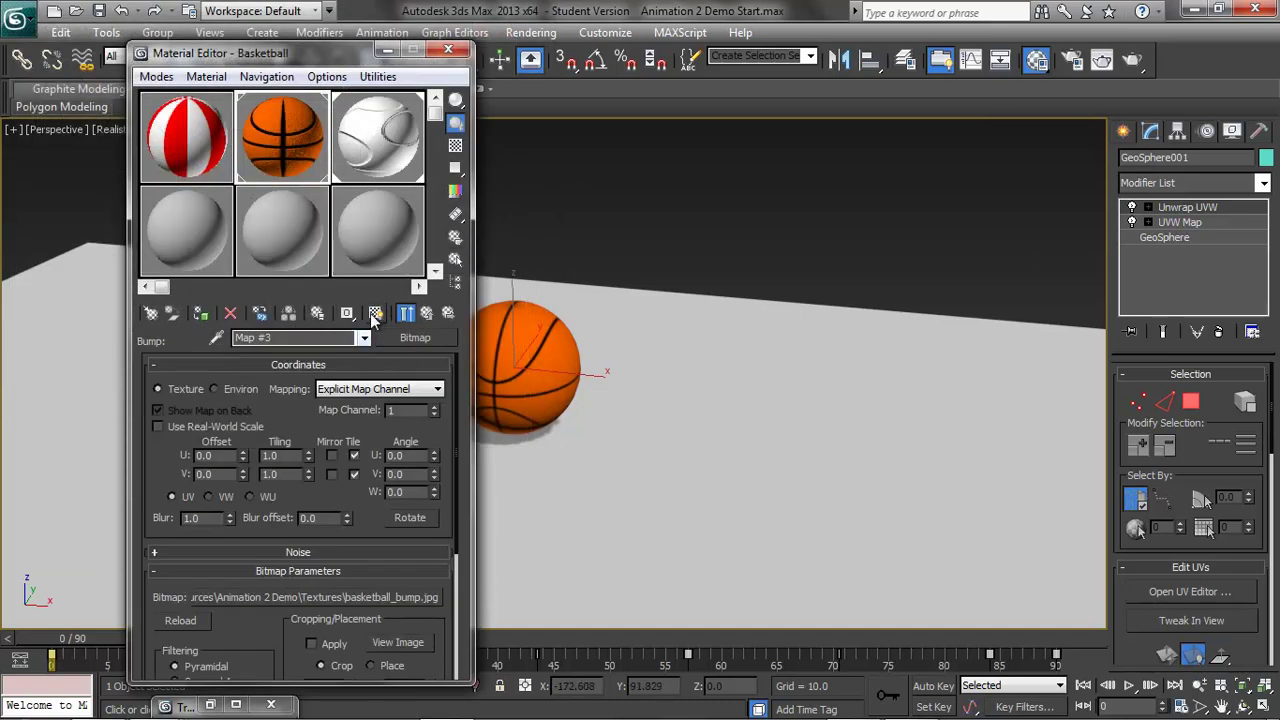
click(377, 314)
click(377, 315)
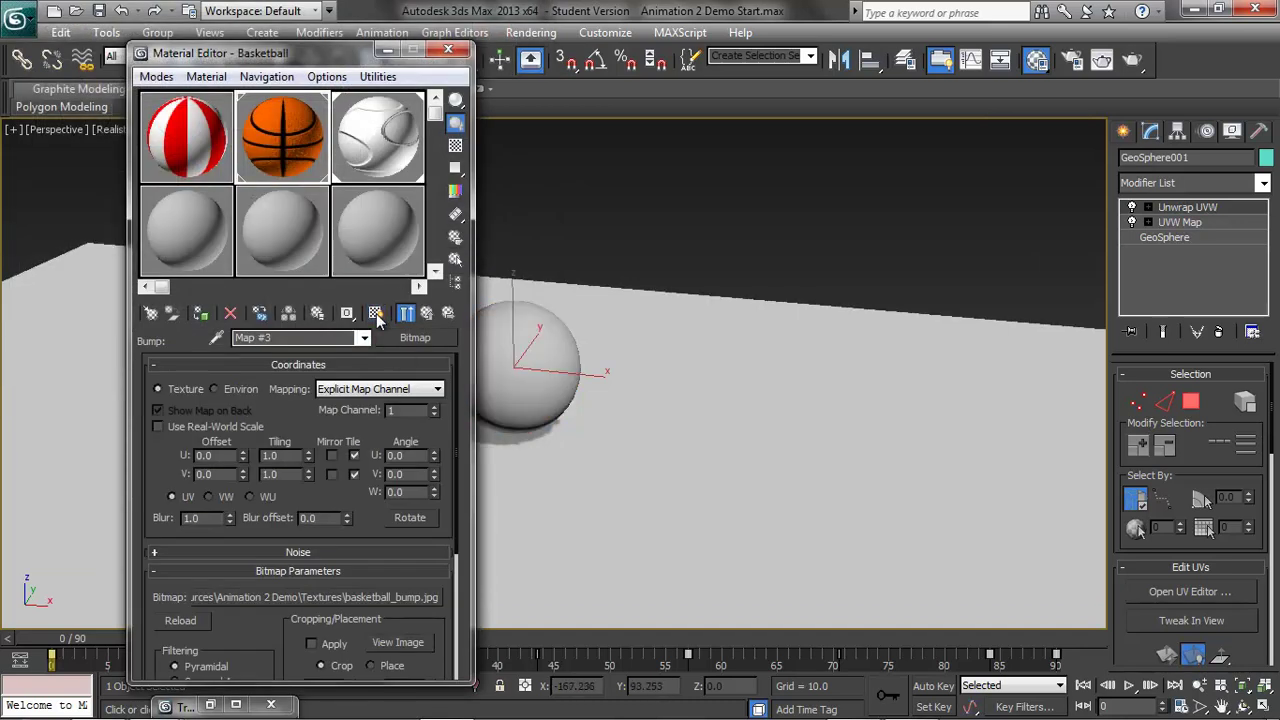
Step: Render the perspective view from a distance and from close up to check the basketball's bump texture
click(1132, 59)
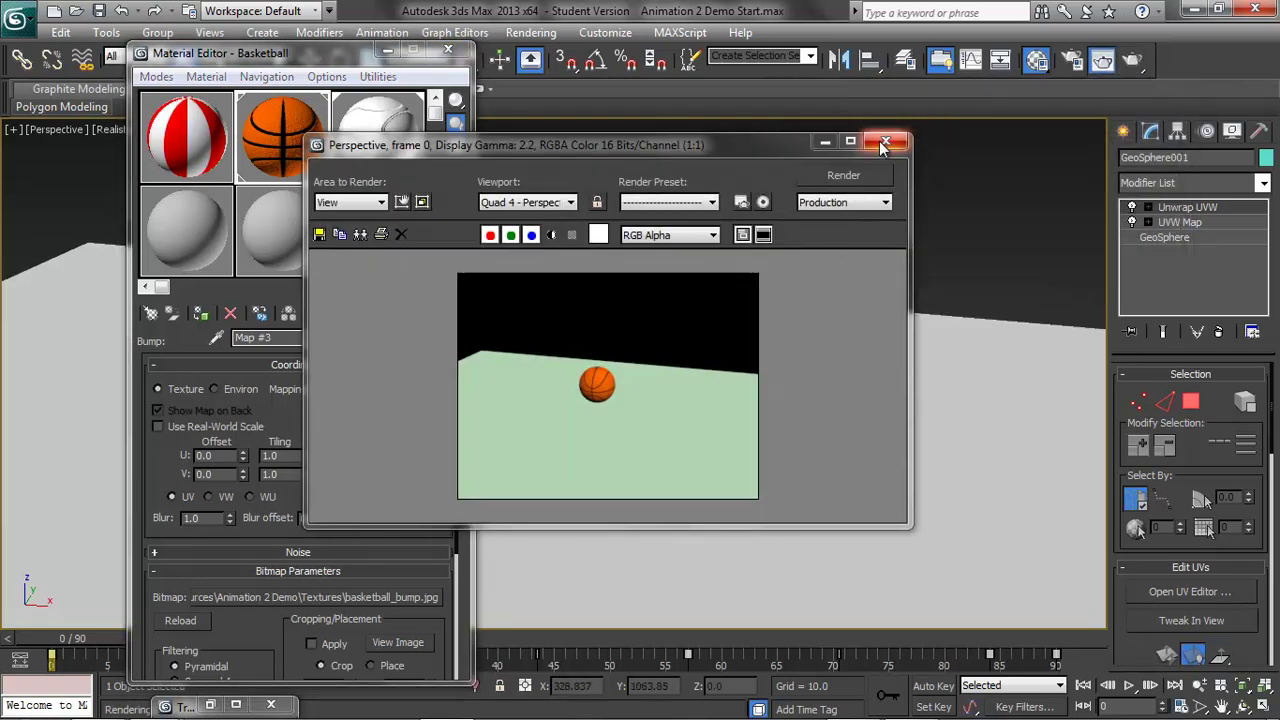
click(884, 141)
middle_drag(586, 463, 753, 483)
scroll(771, 462, up, 5)
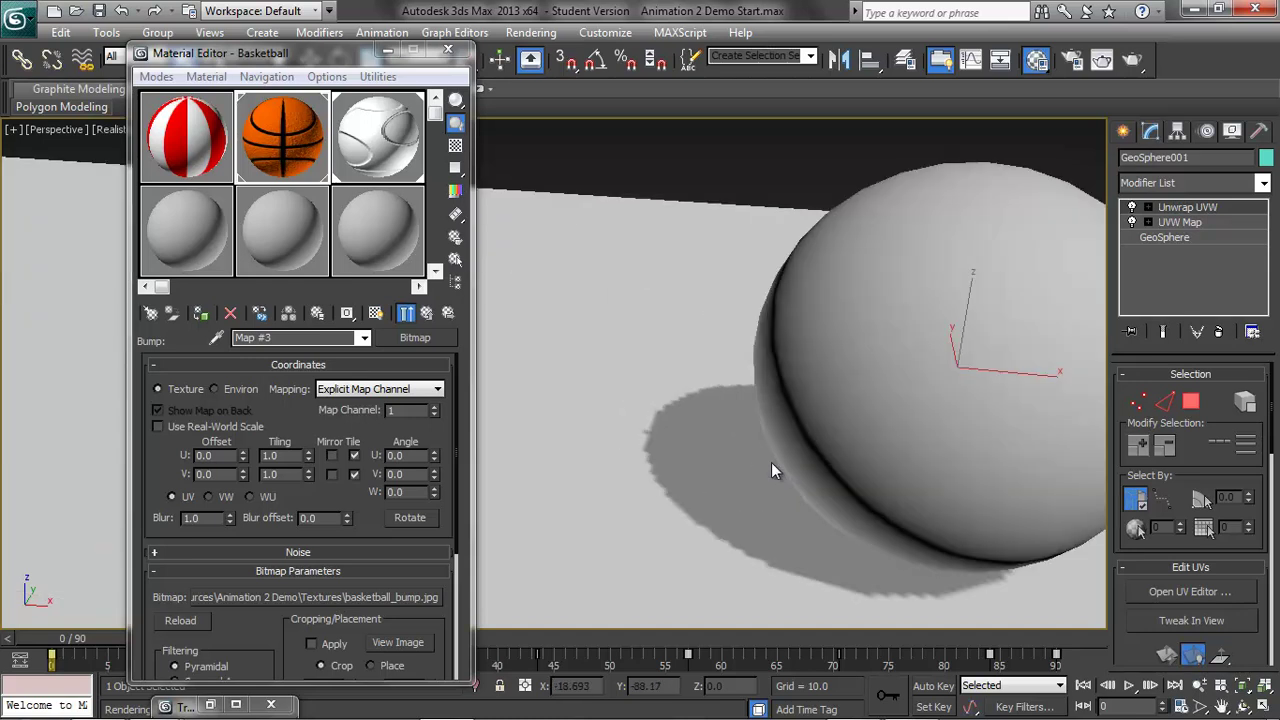
key(z)
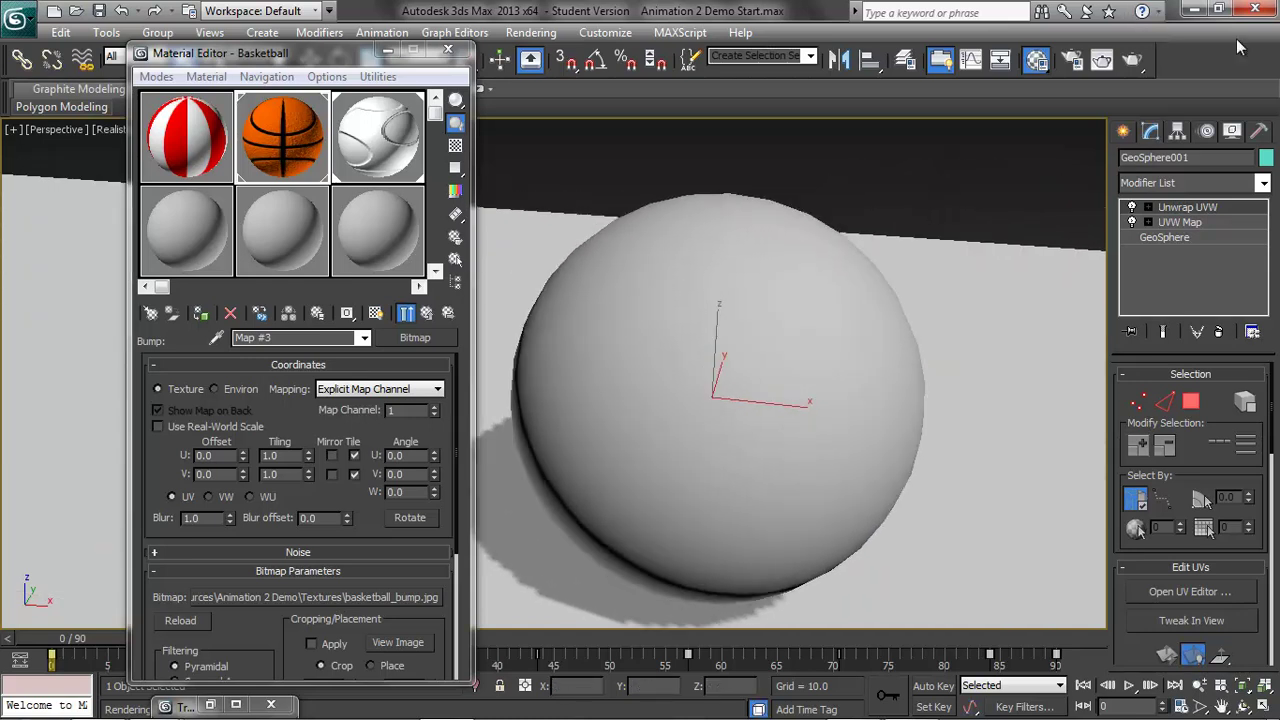
click(1132, 60)
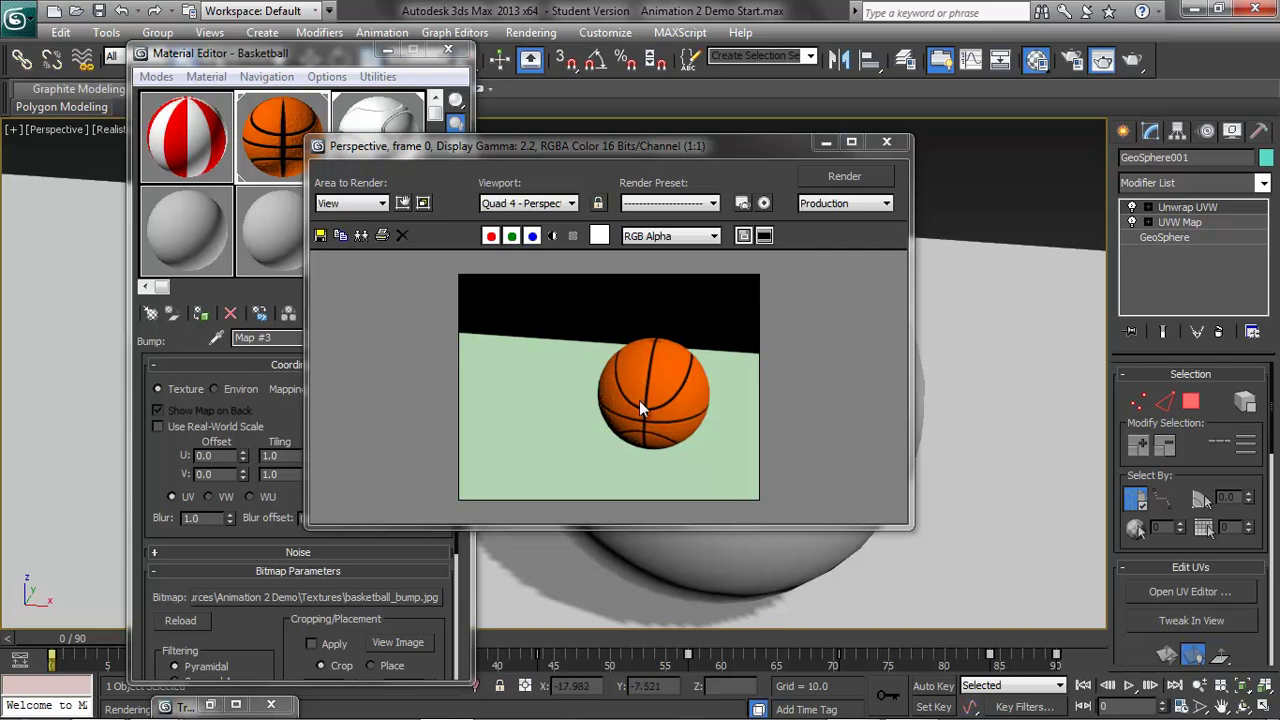
click(886, 146)
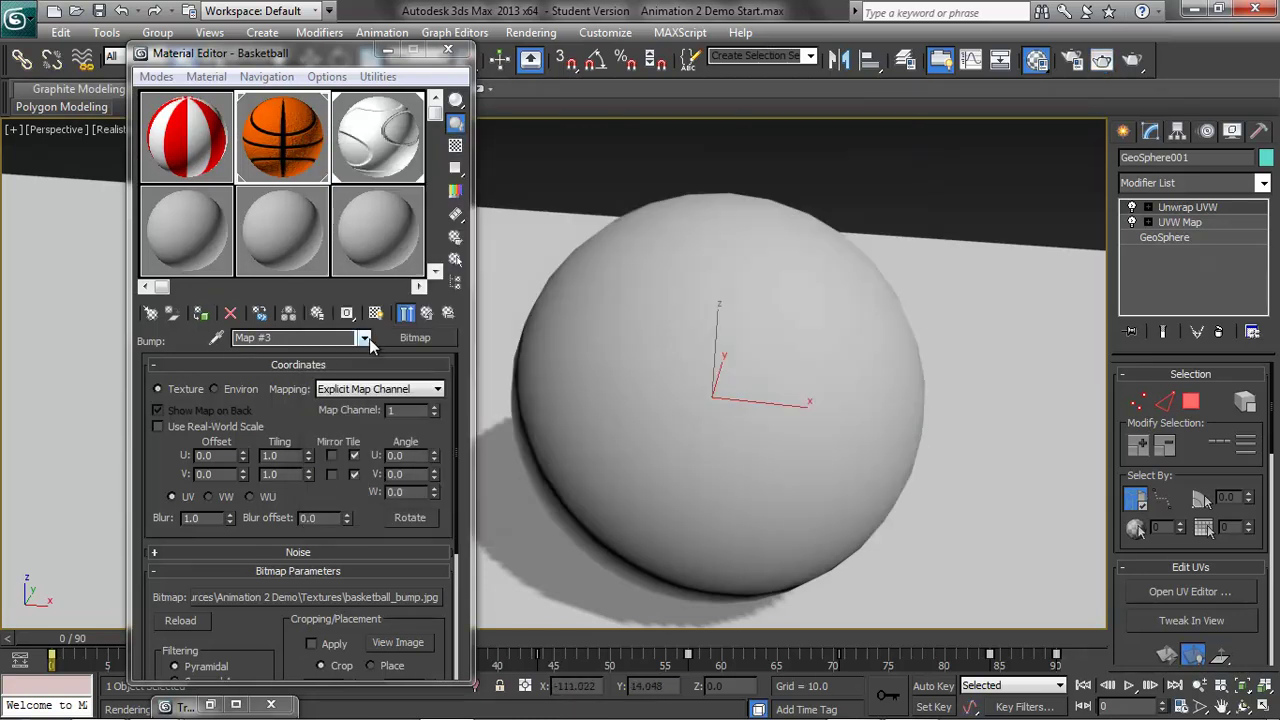
Step: Return to the Basketball material and duplicate its bump map into the Specular Level map using the Copy method
click(366, 338)
click(337, 350)
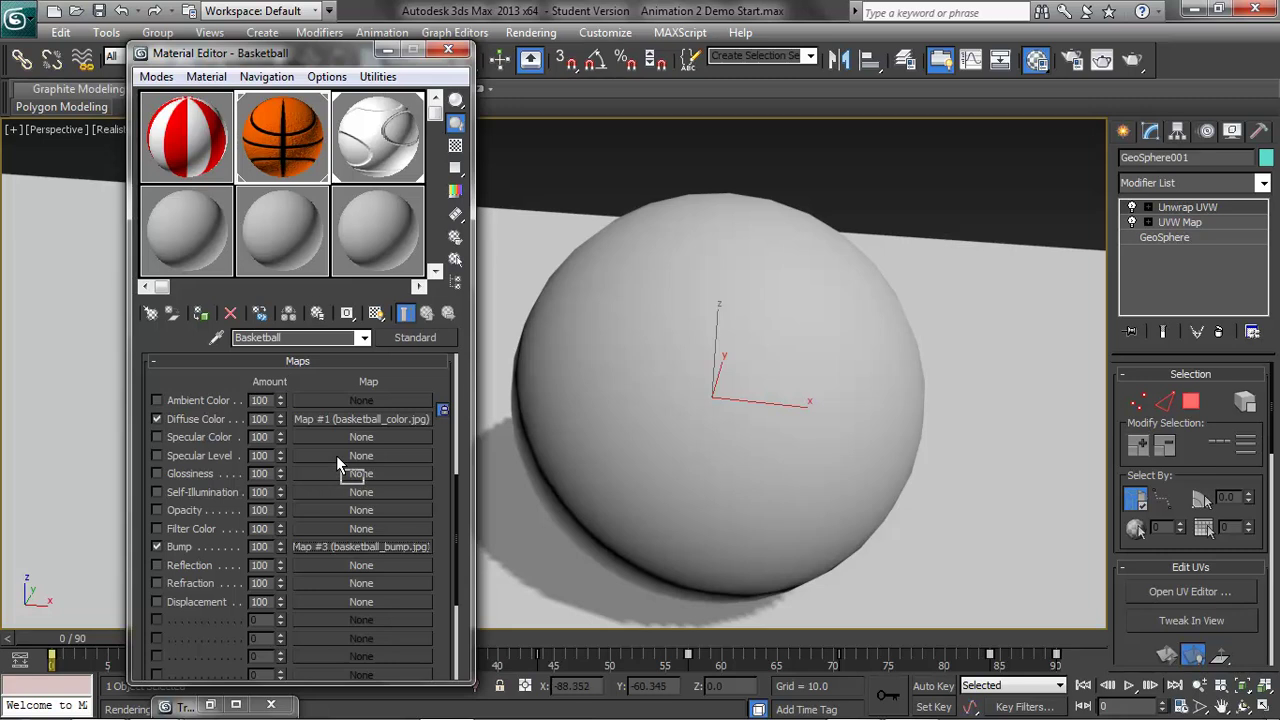
drag(336, 455, 336, 455)
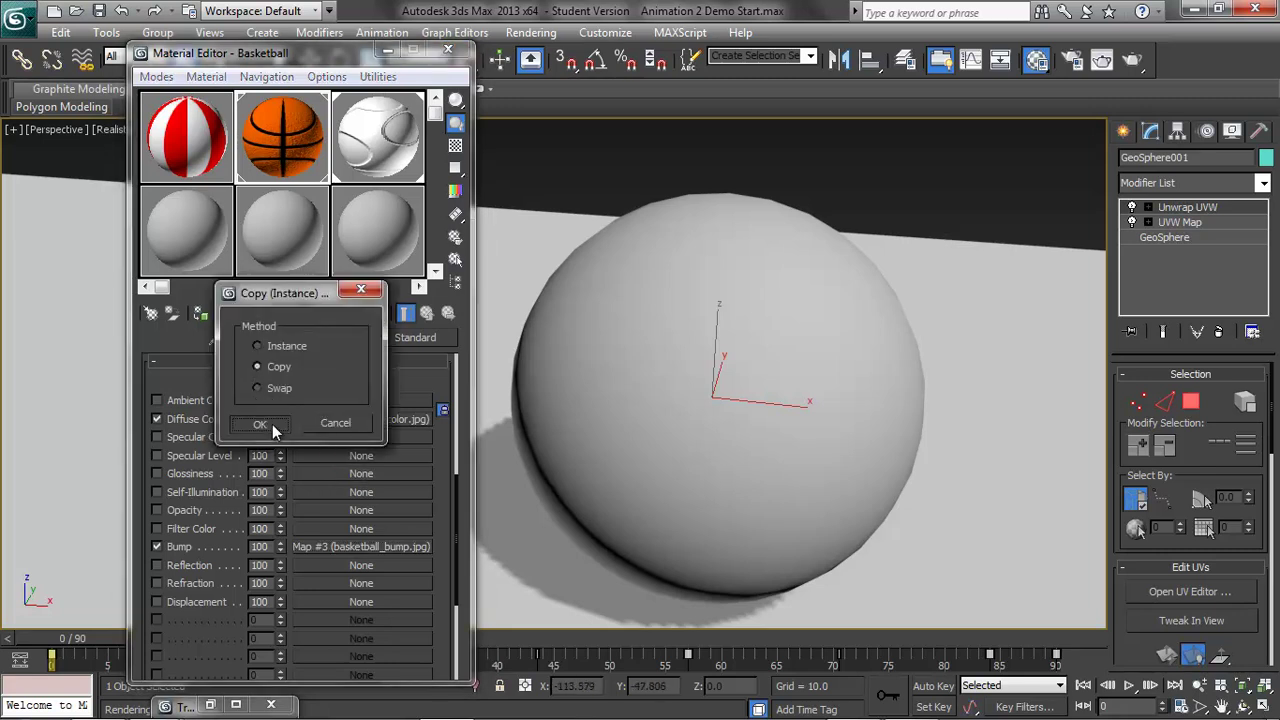
click(272, 424)
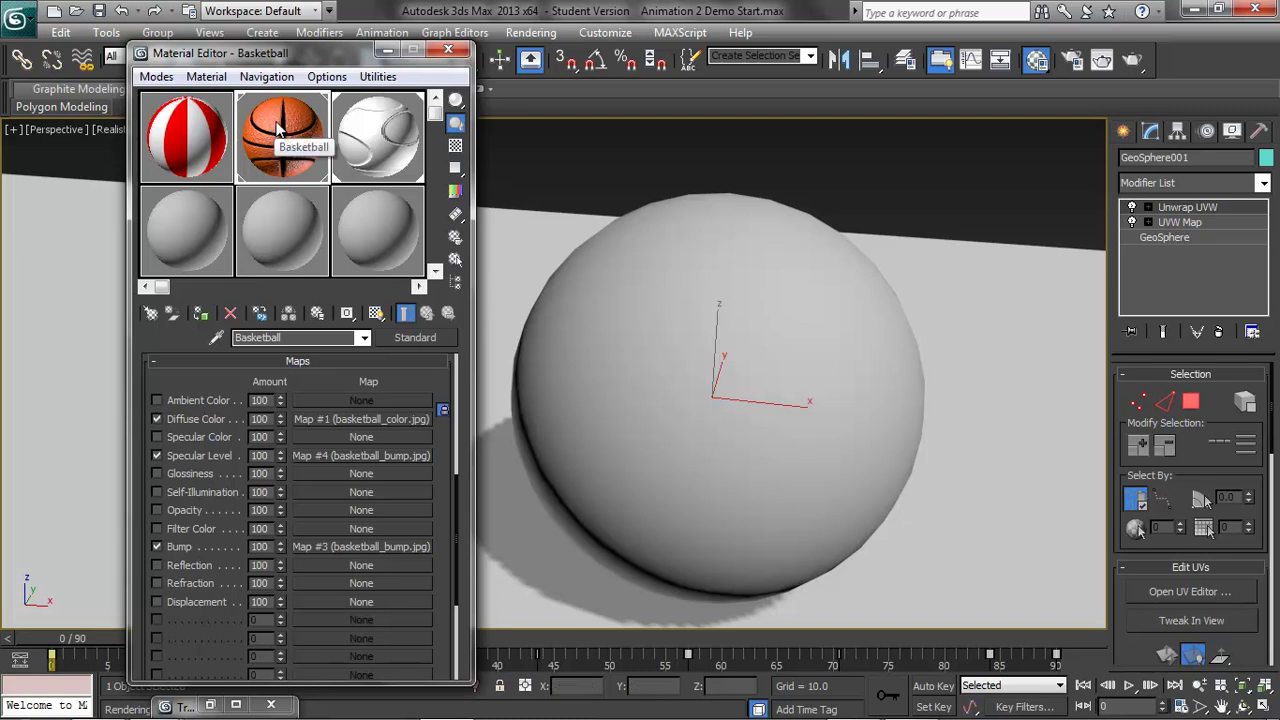
Step: Examine the bitmap parameters of the Basketball material's diffuse color map and open its Specular Level map's settings
click(325, 420)
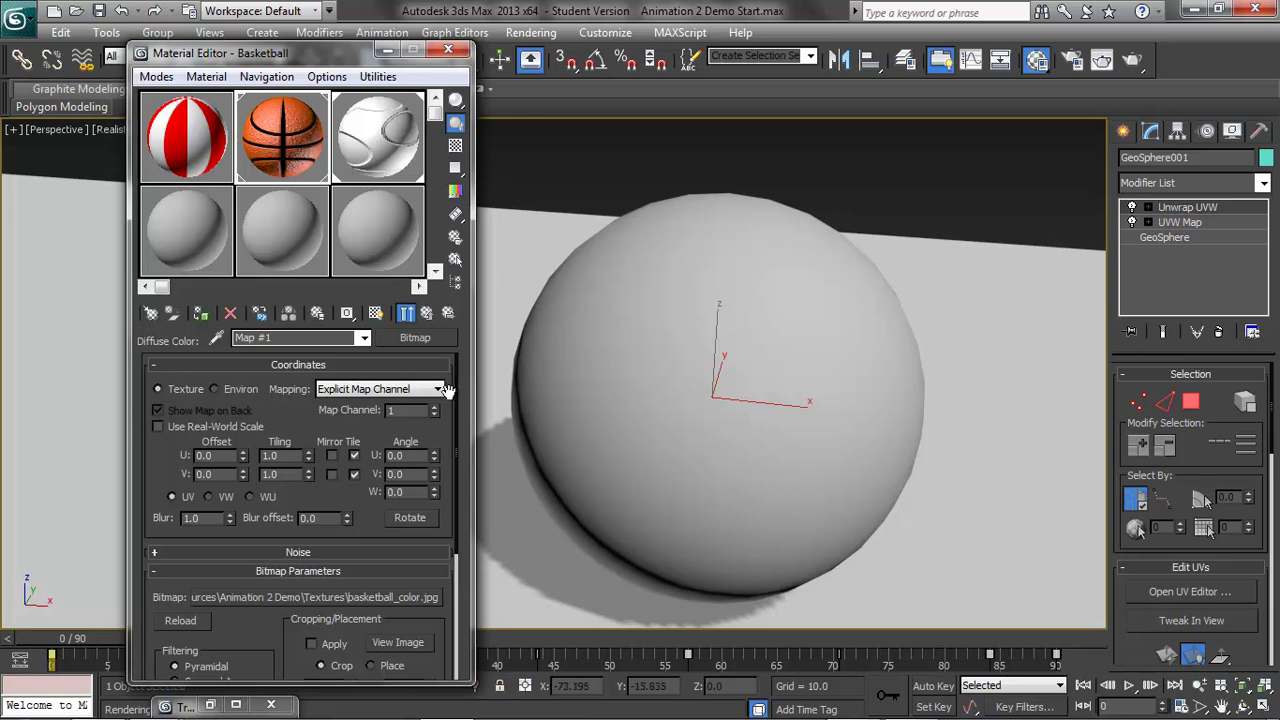
scroll(455, 391, down, 5)
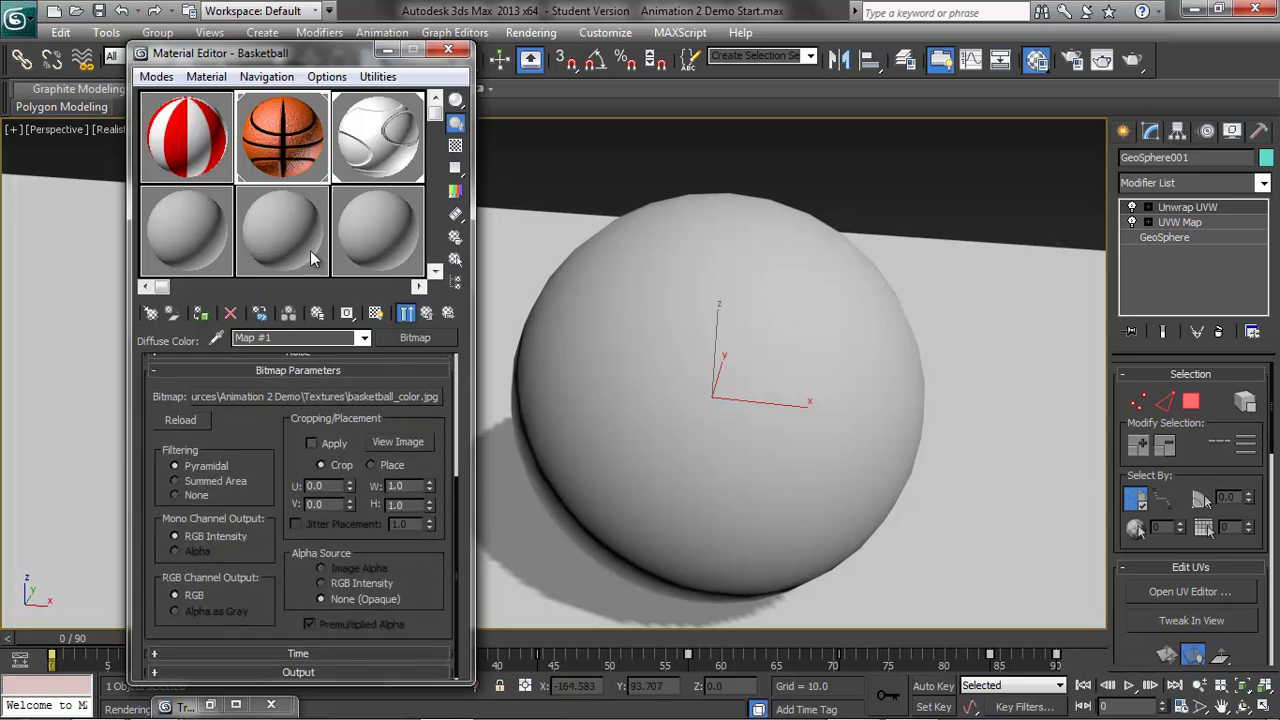
click(363, 337)
click(334, 350)
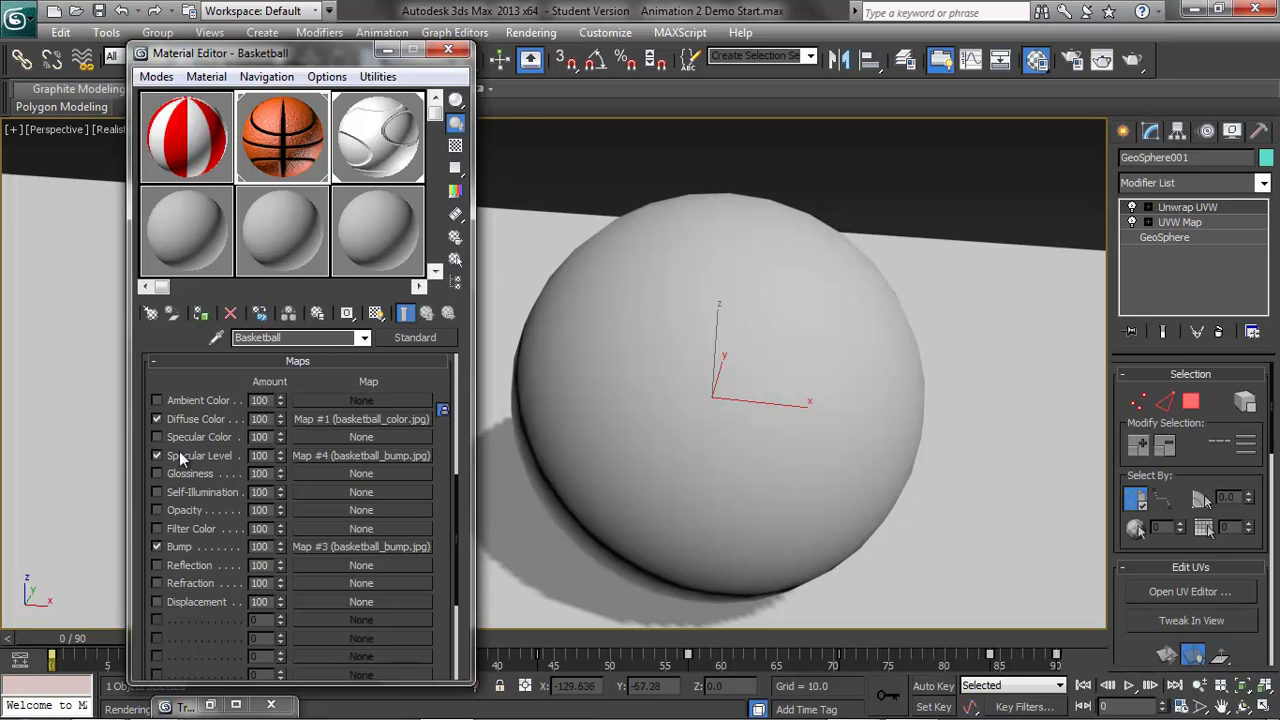
click(352, 456)
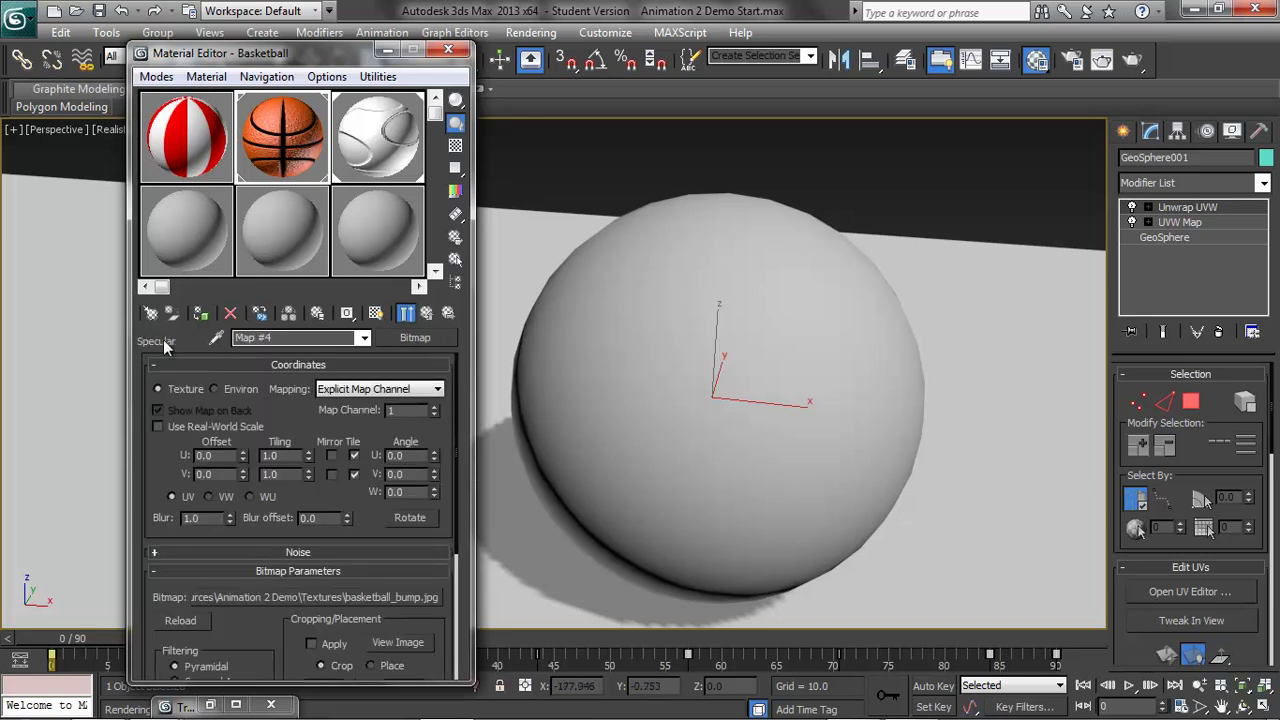
Step: Invert the output of the Basketball material's Specular Level map and test-render the perspective view
scroll(422, 550, down, 5)
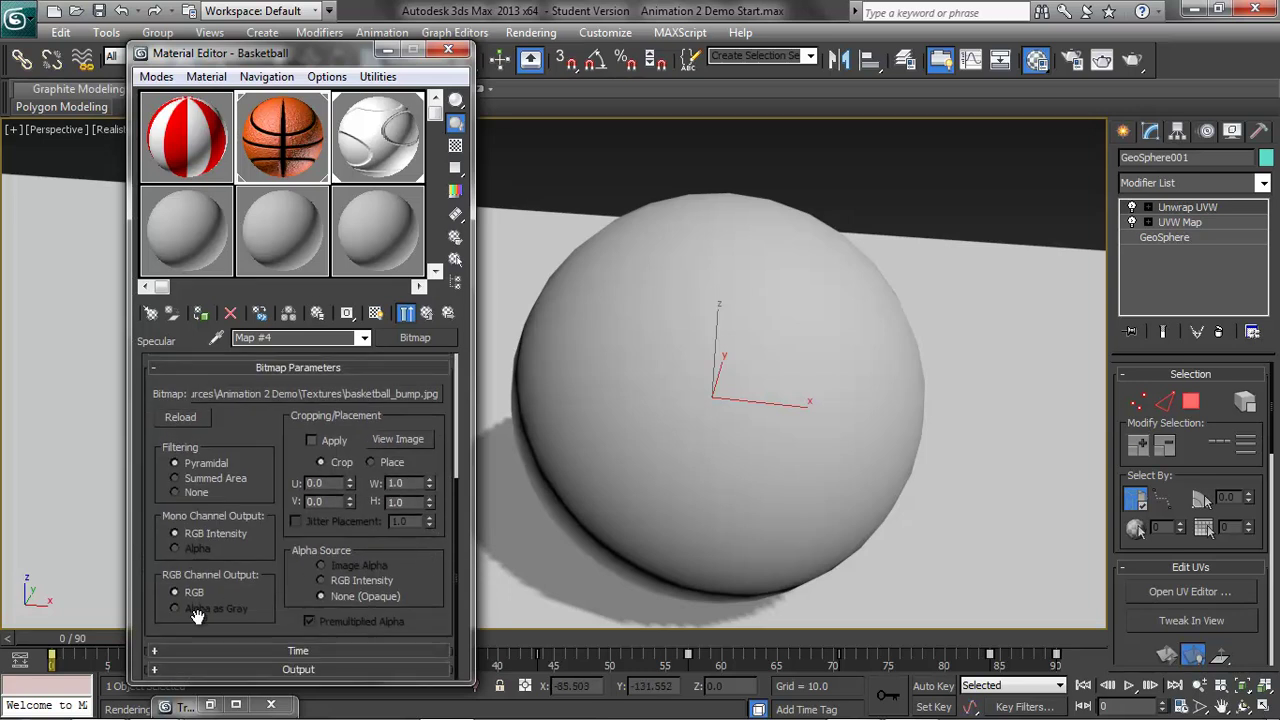
click(160, 670)
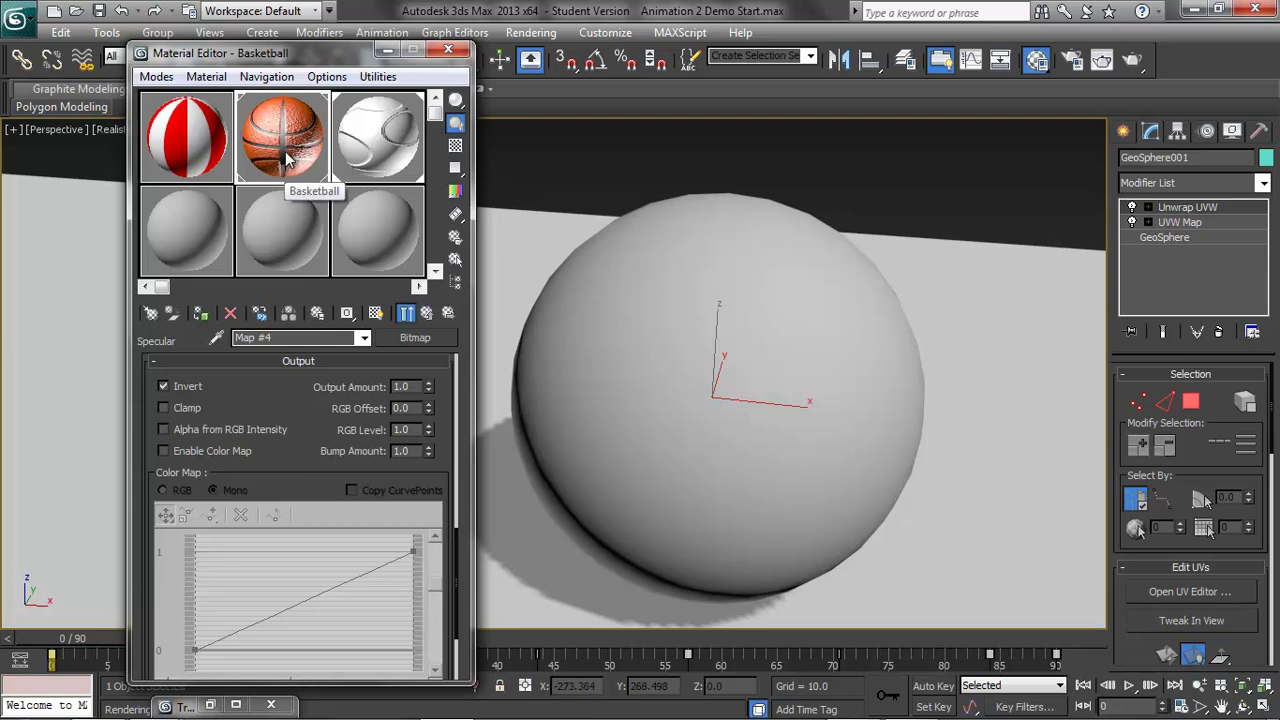
click(1127, 61)
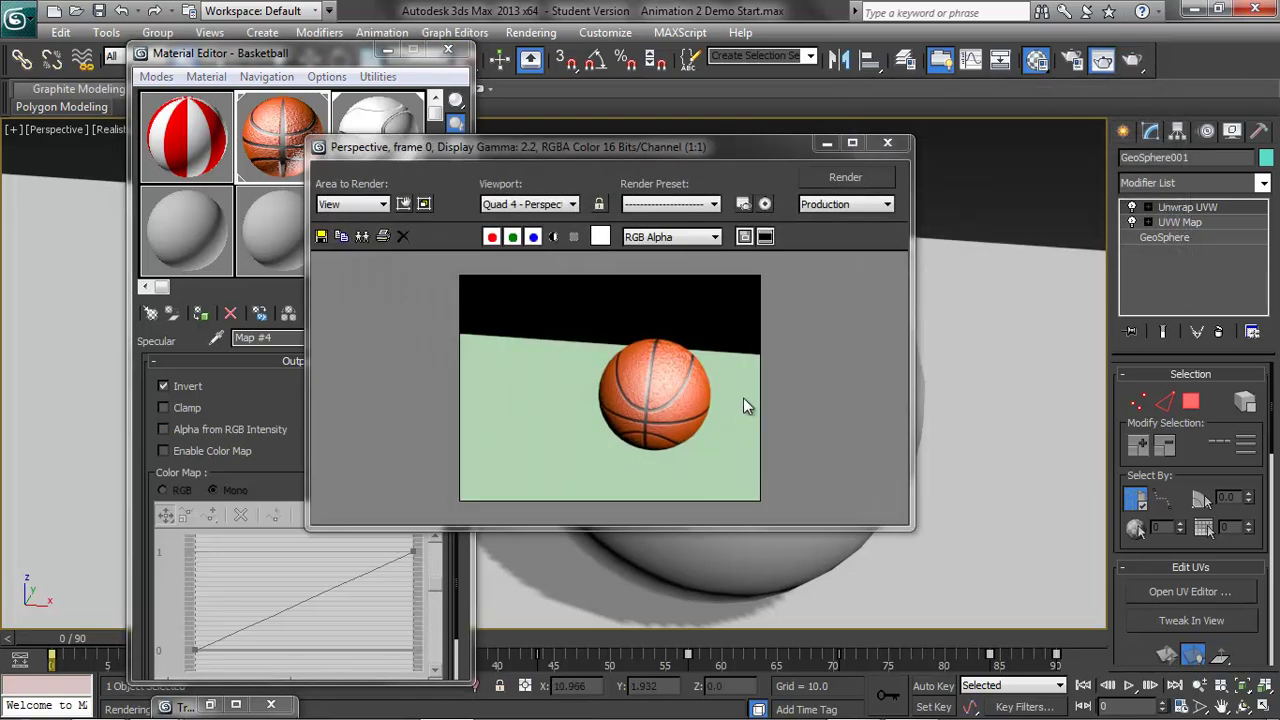
click(890, 147)
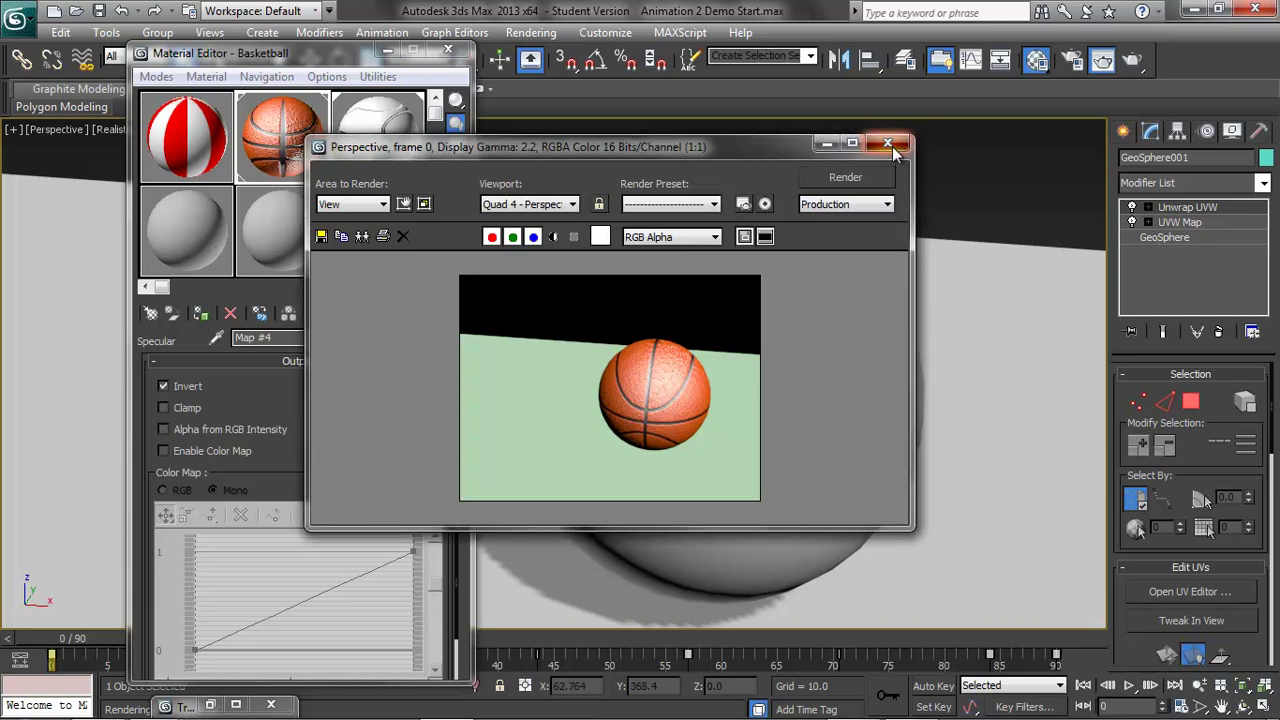
Step: Show the Basketball material's Specular Level map on the ball in the viewport and return to the parent material
click(281, 140)
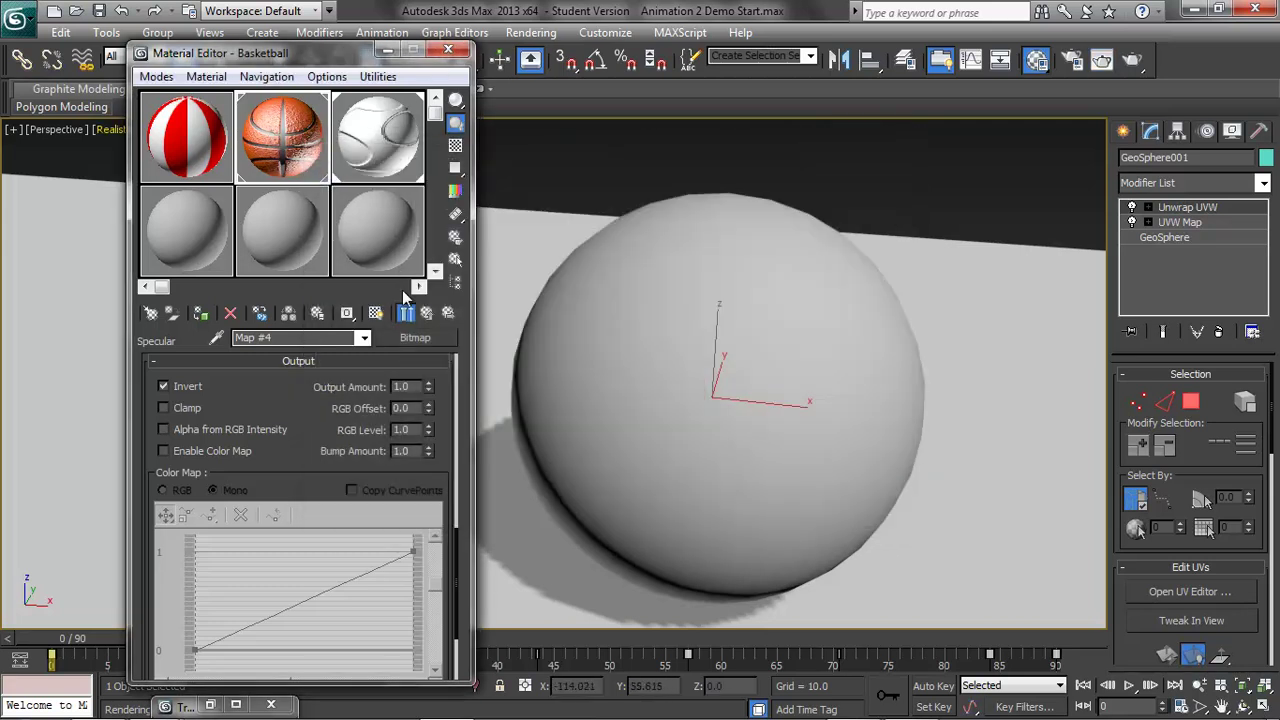
click(376, 313)
click(364, 338)
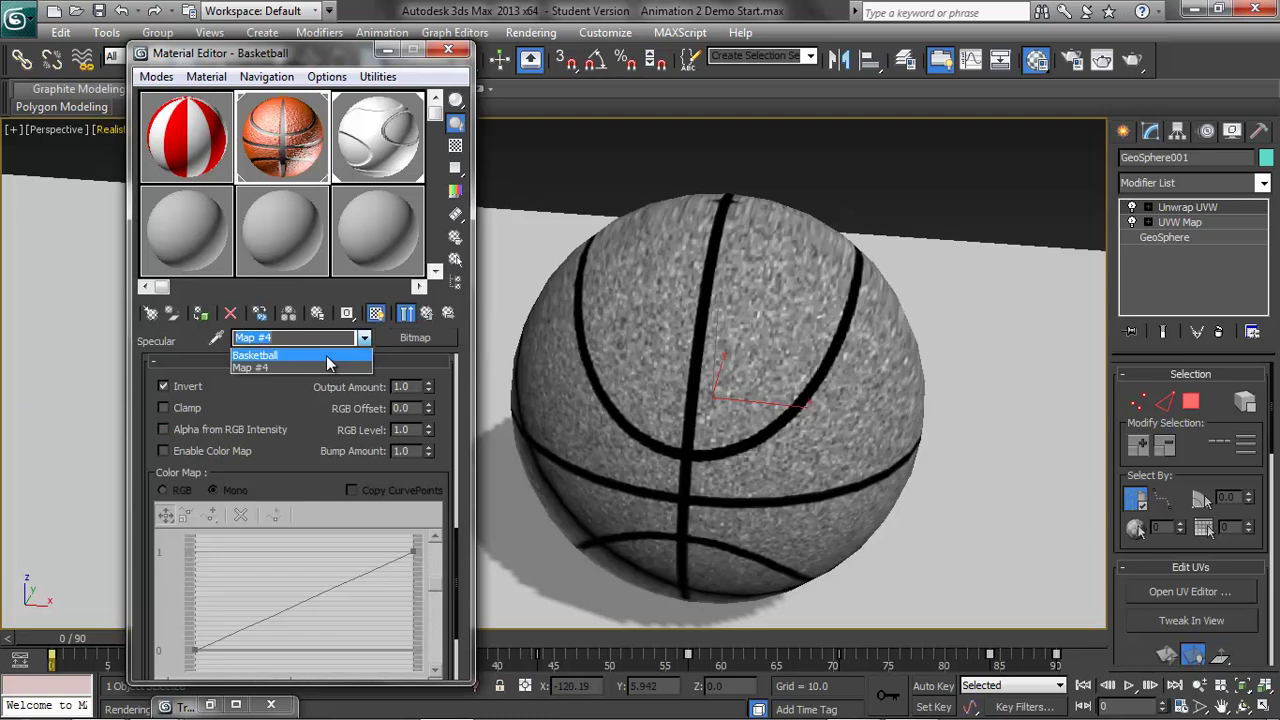
click(300, 355)
Step: Assign the Beachball material to the ball and toggle its shaded display in the viewport
click(178, 137)
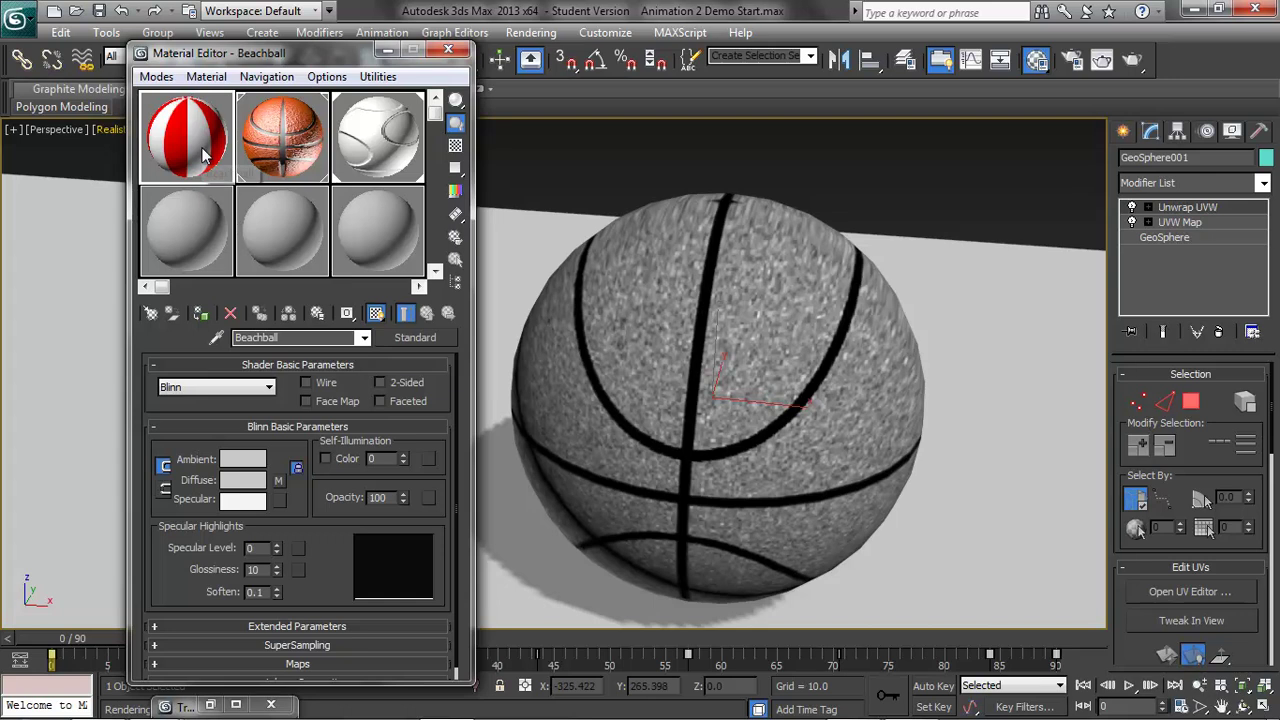
drag(195, 150, 677, 354)
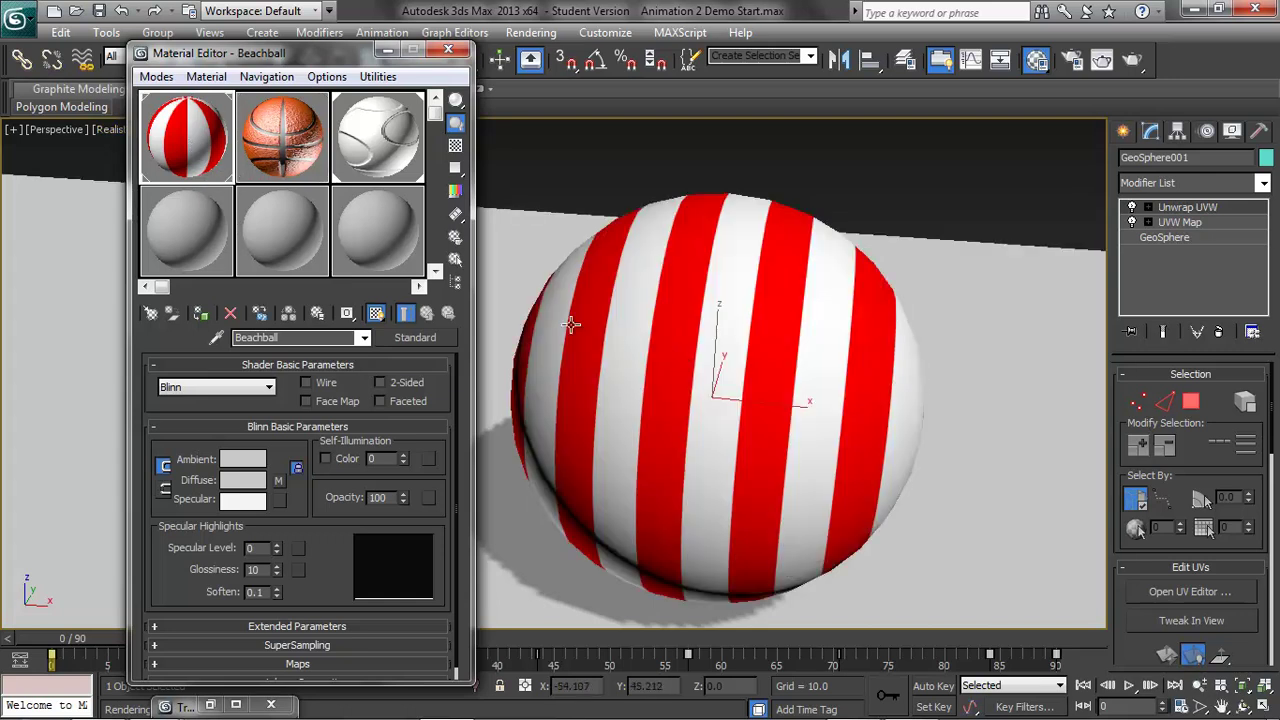
click(378, 313)
Step: Reapply the Basketball material to the ball, display its diffuse color map in the viewport, and close the material editor
click(282, 156)
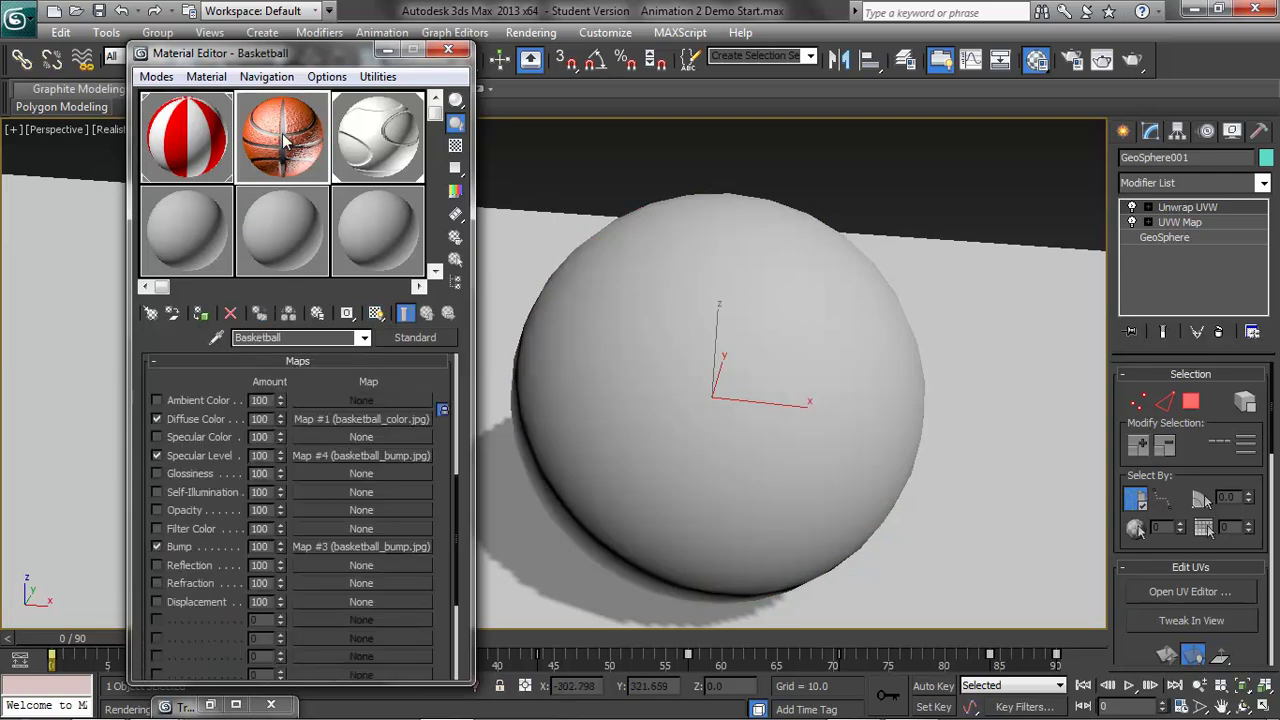
drag(648, 320, 648, 320)
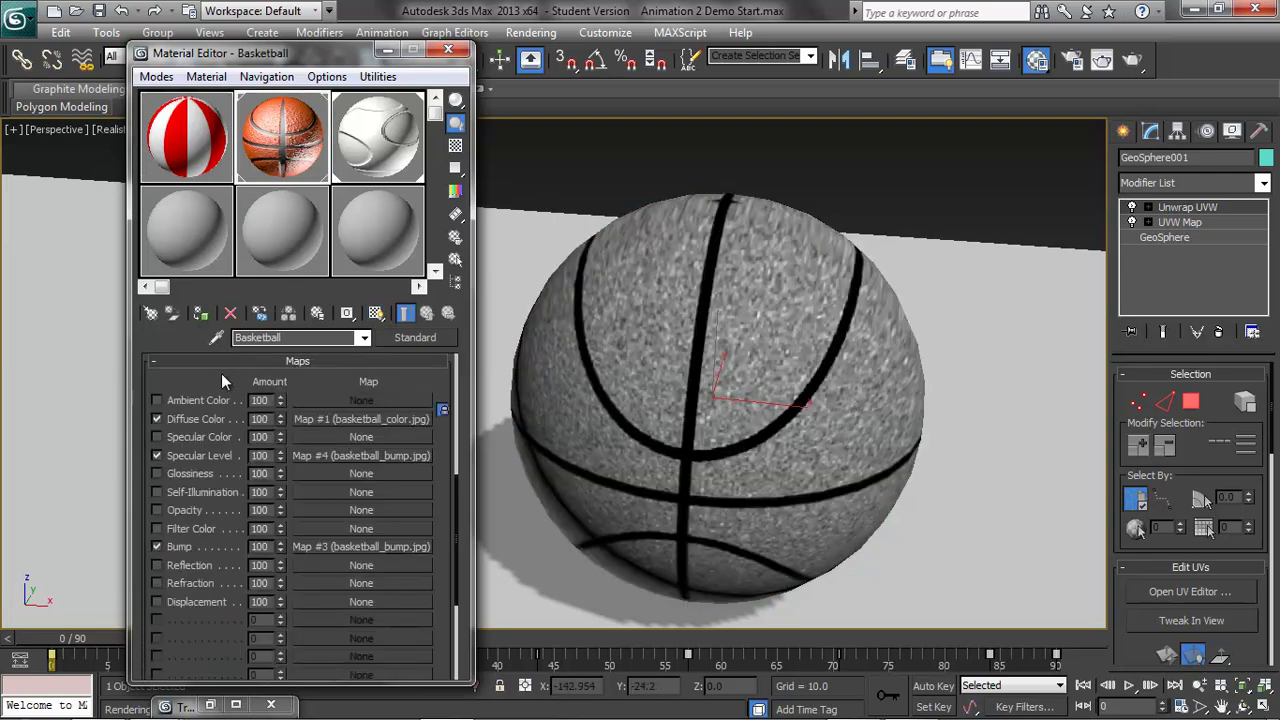
click(325, 418)
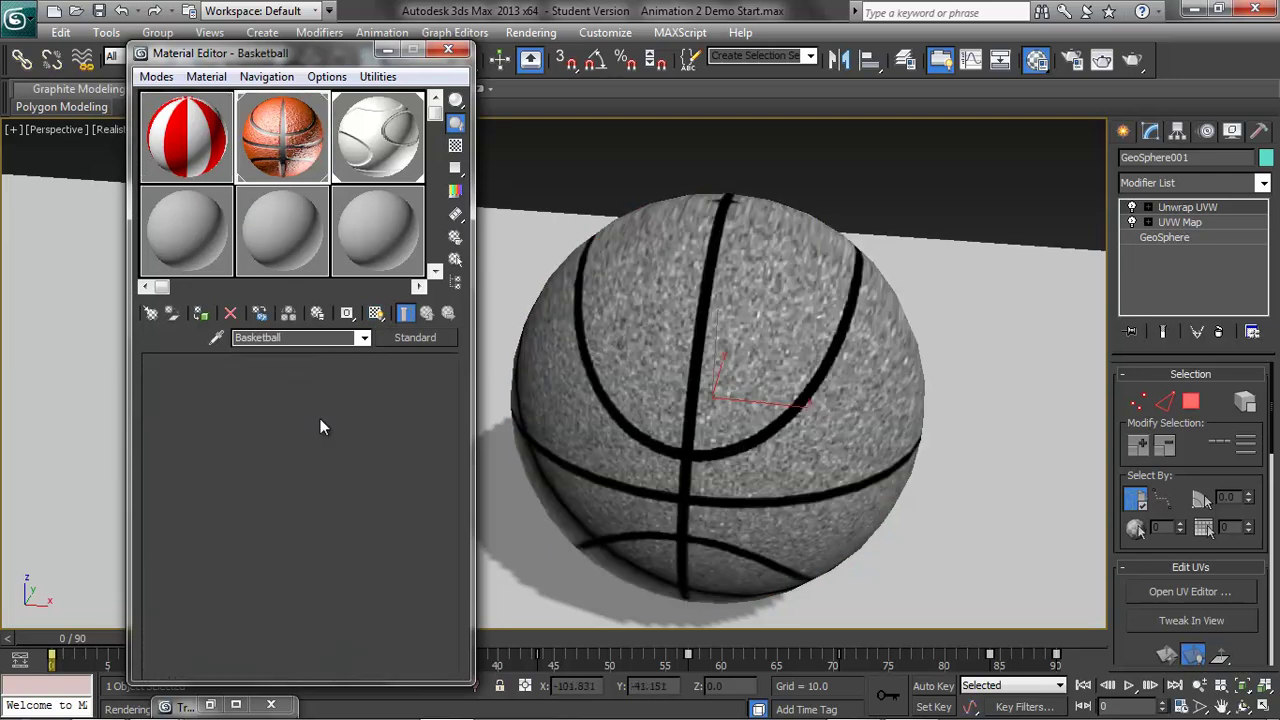
click(377, 312)
click(448, 49)
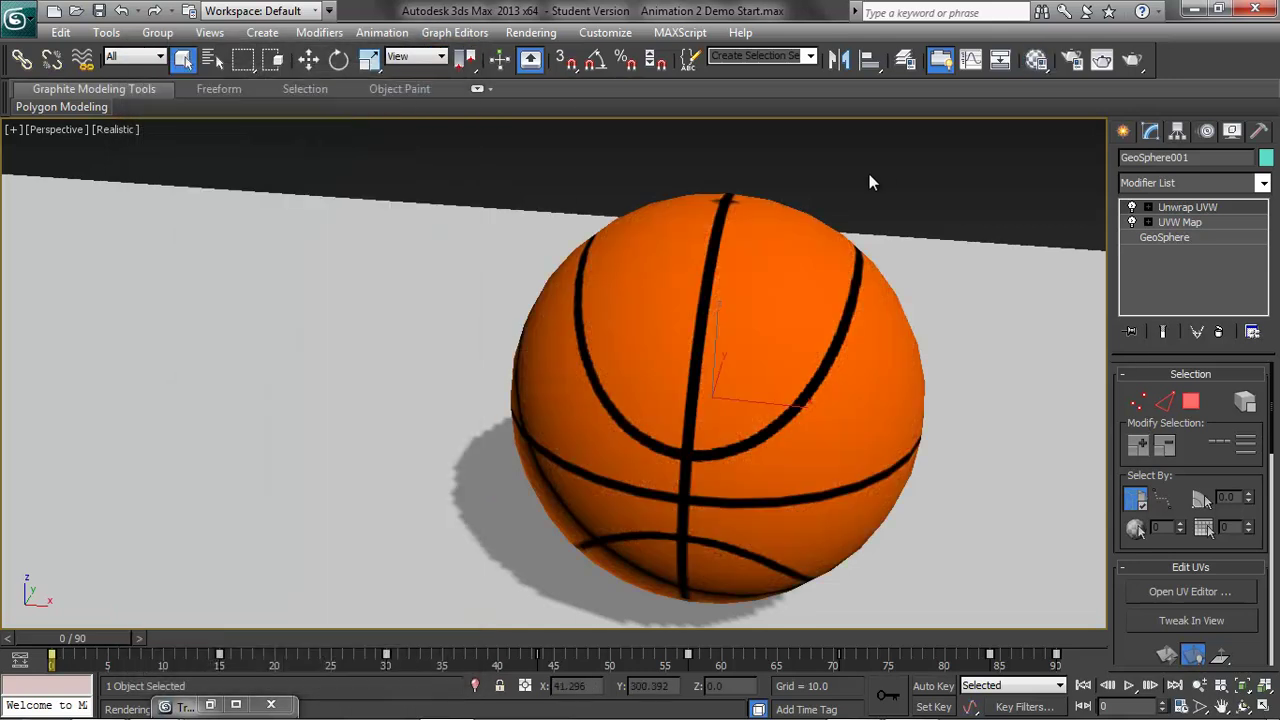
Step: Deselect the ball and scrub through the timeline to review its bounce from a wider view of the table
click(888, 175)
scroll(914, 368, down, 6)
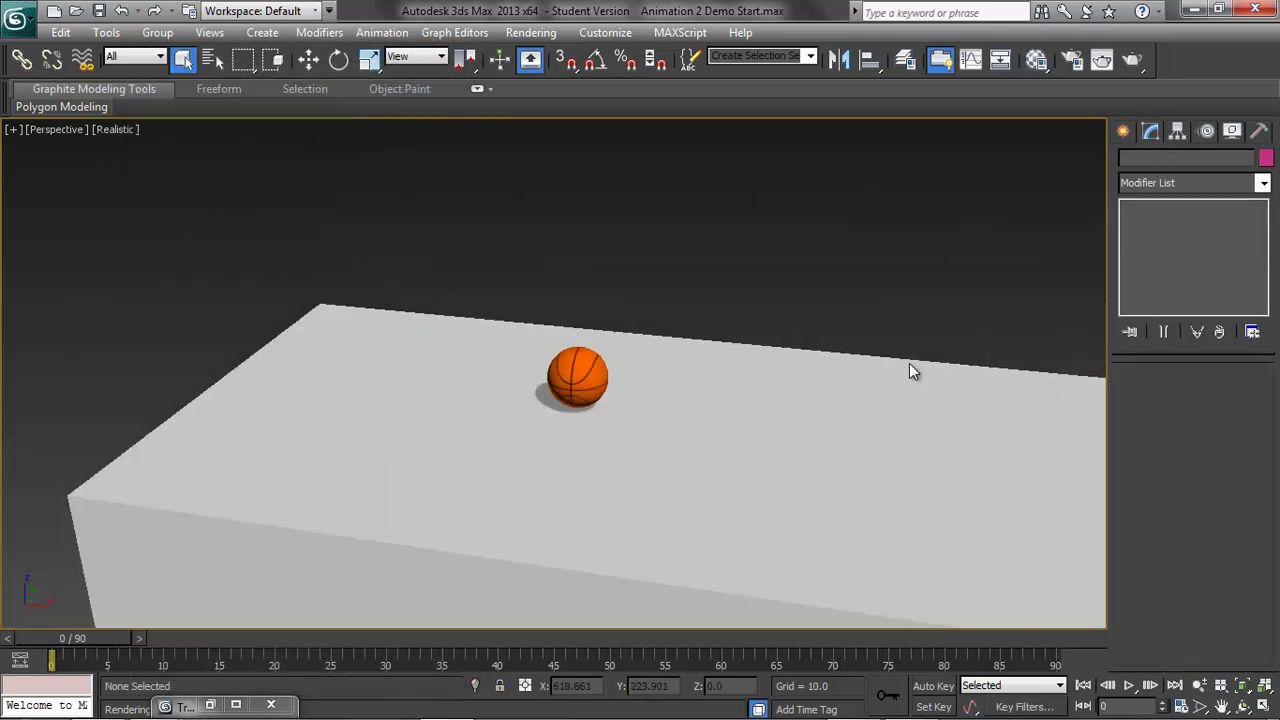
alt+middle_drag(795, 406, 815, 403)
mouse_move(74, 640)
mouse_down()
mouse_move(1040, 640)
mouse_move(60, 638)
mouse_up()
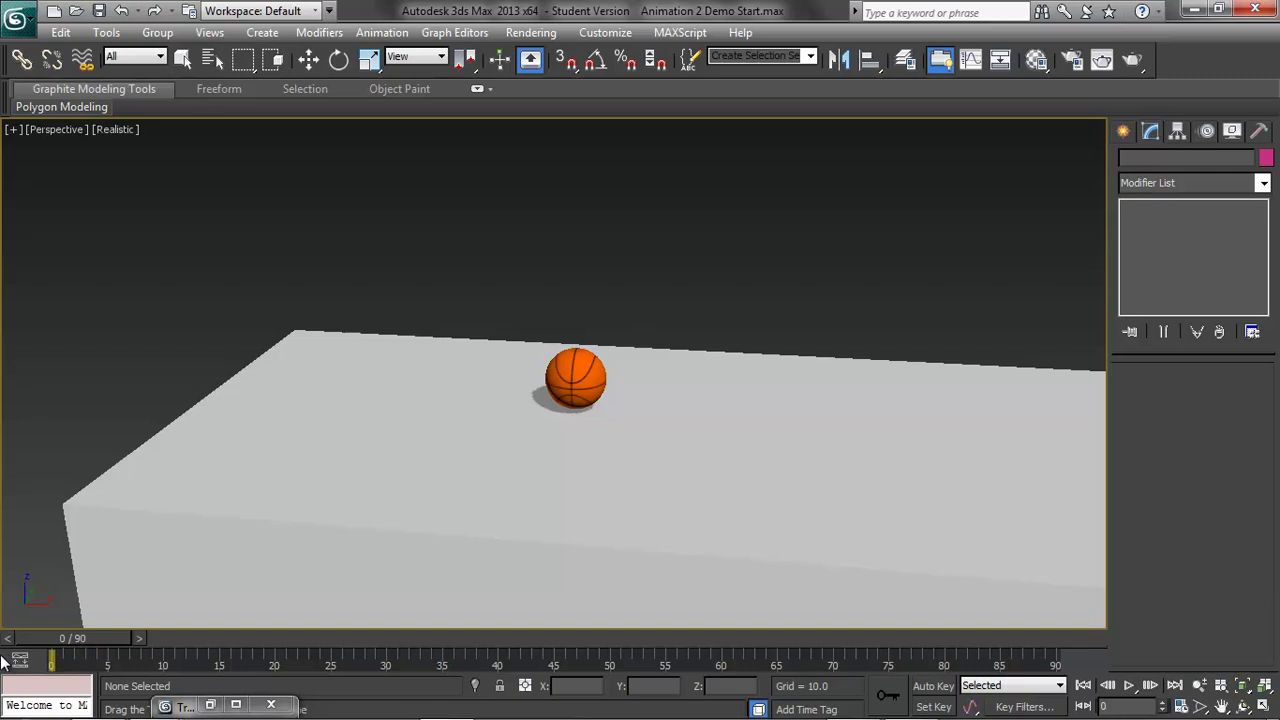
key(q)
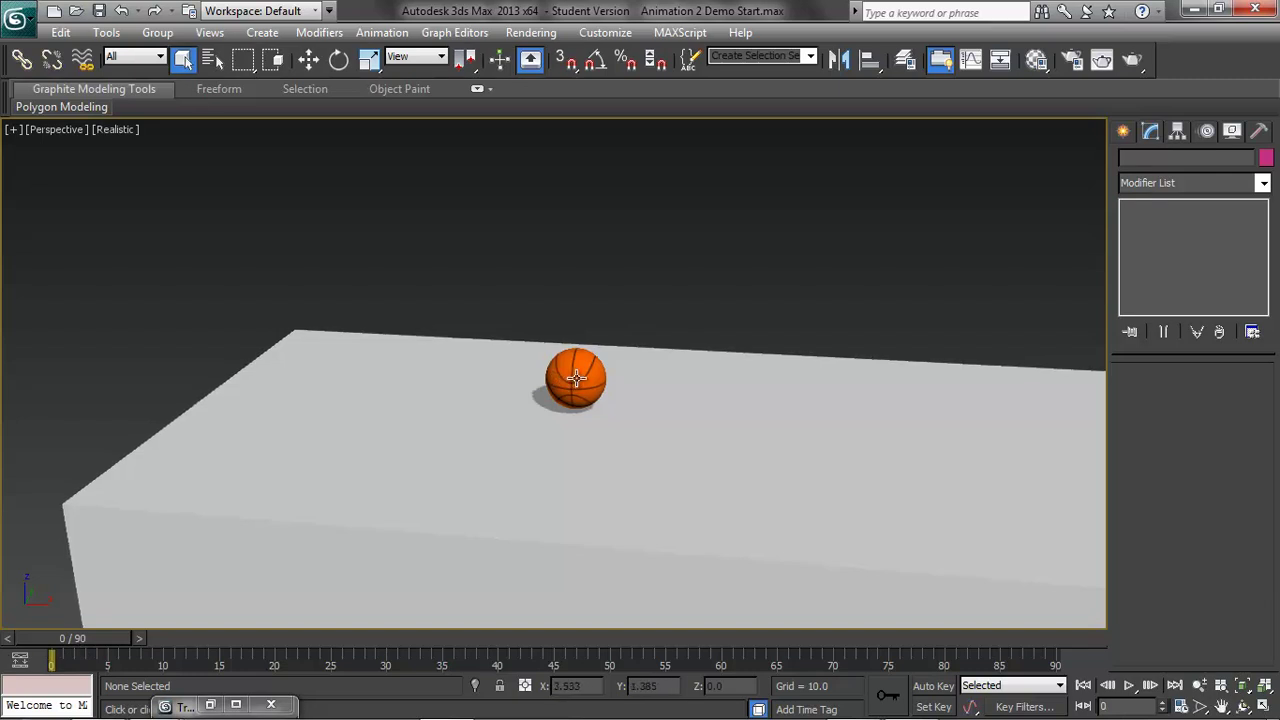
middle_drag(617, 471, 528, 476)
scroll(528, 476, up, 3)
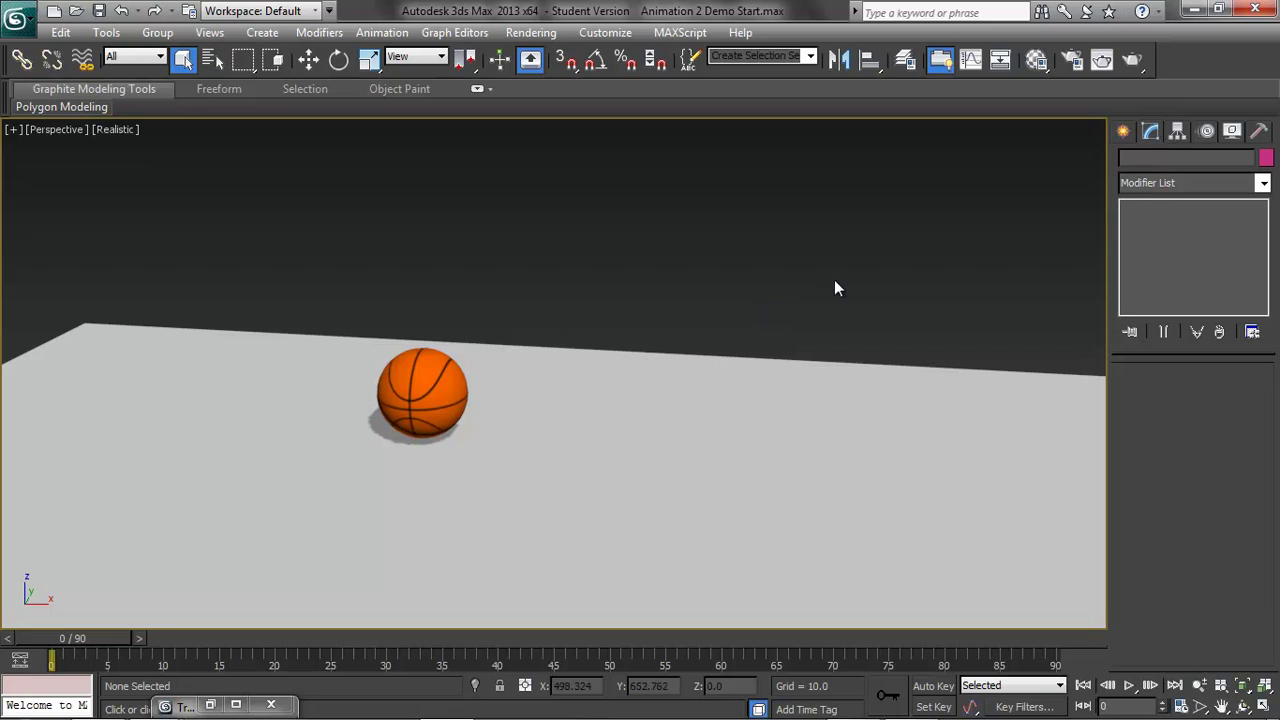
Step: With Auto Key on, rotate the basketball about its Y axis at frame 84 to keyframe its roll
click(416, 398)
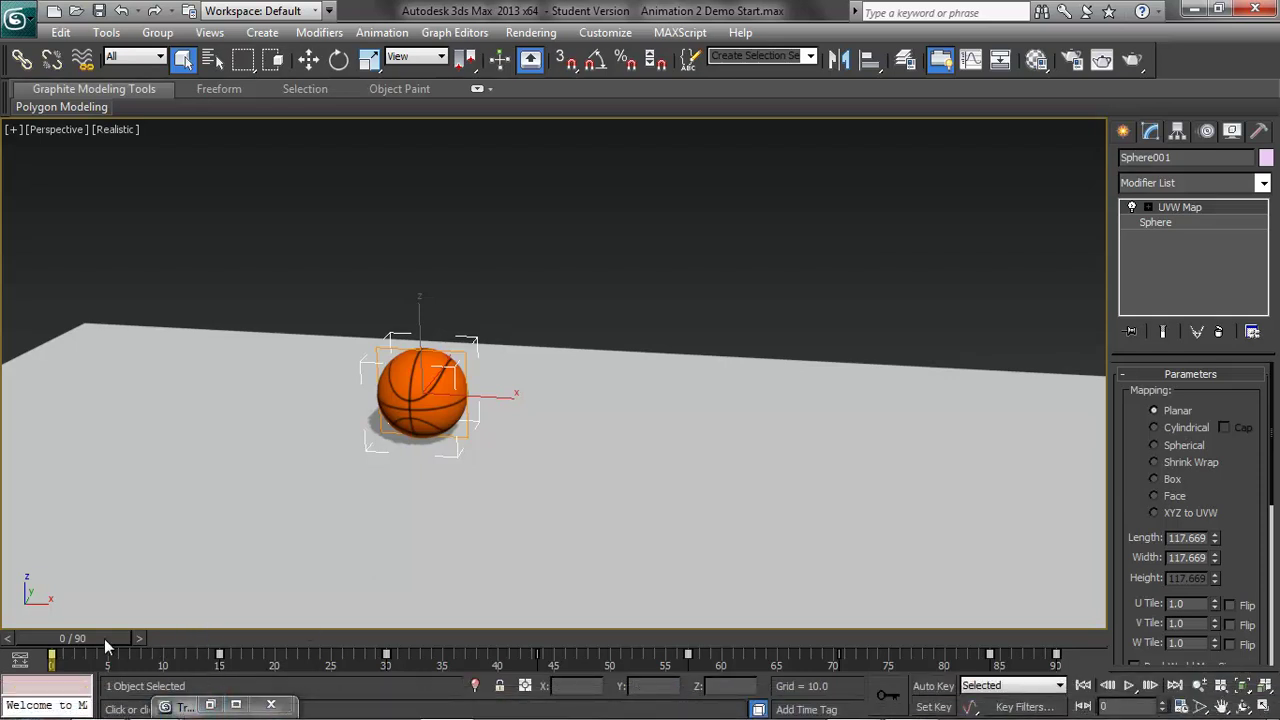
click(933, 686)
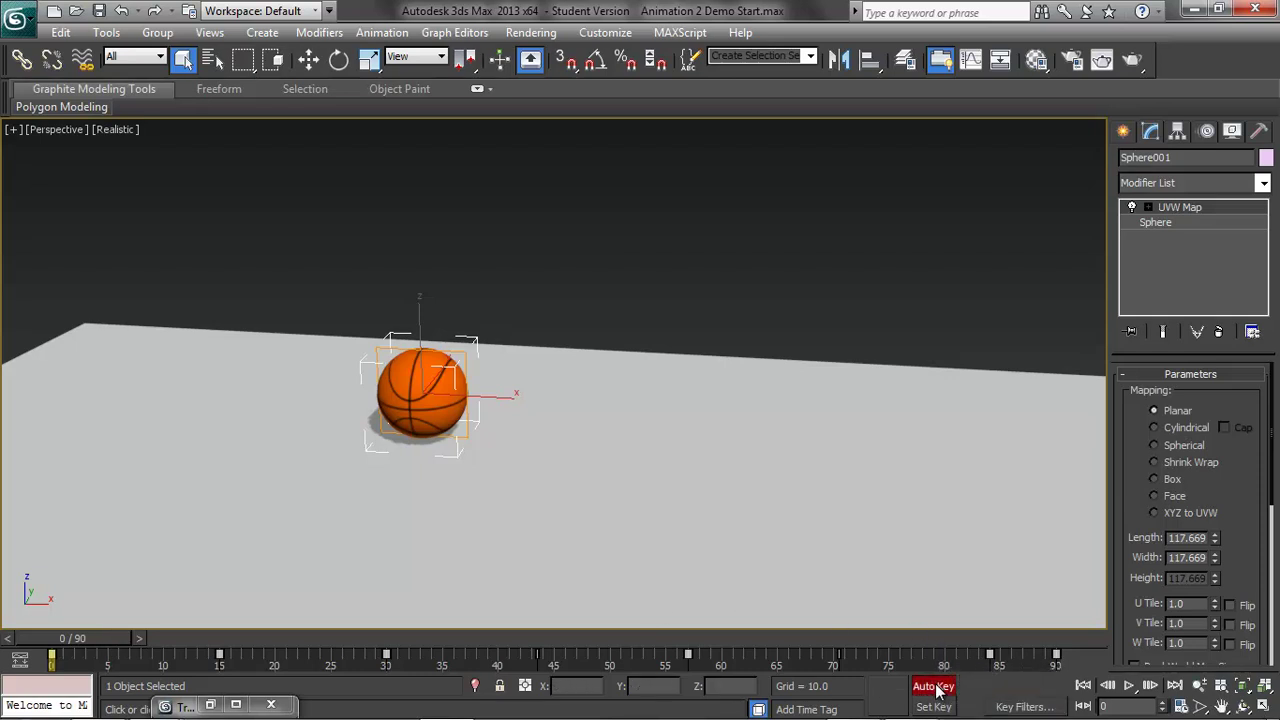
click(339, 59)
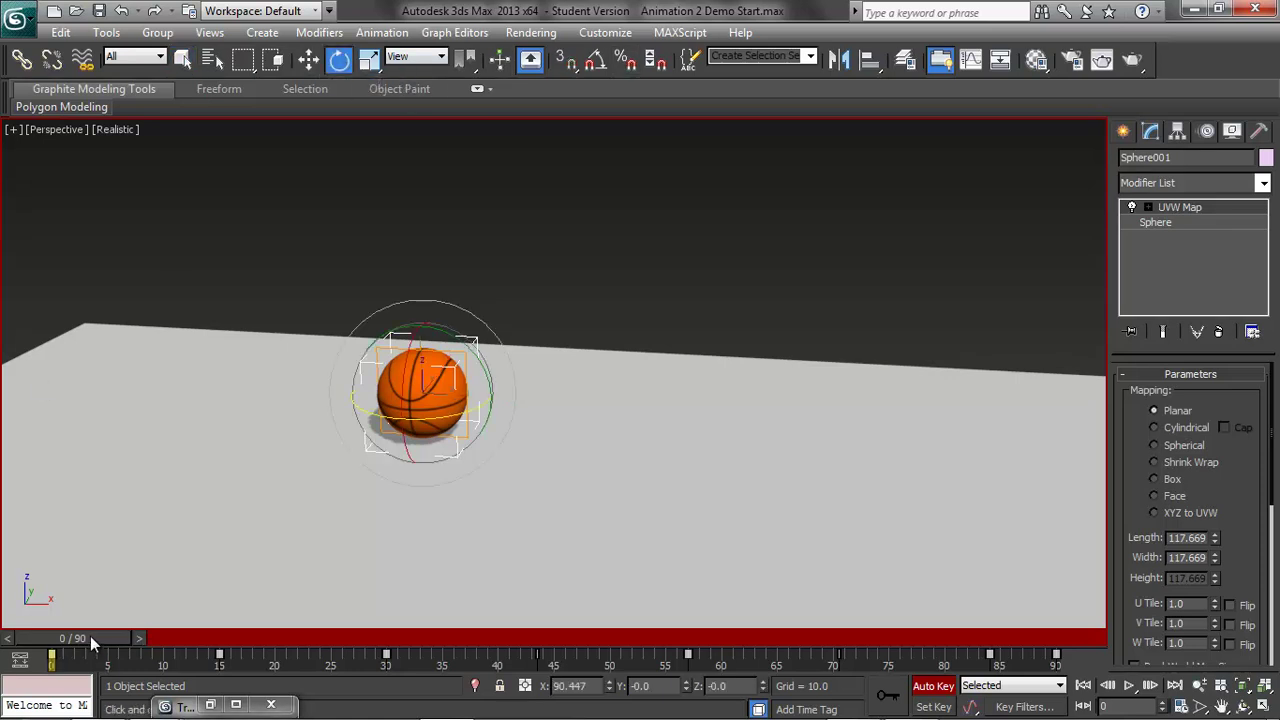
drag(94, 637, 996, 684)
key(e)
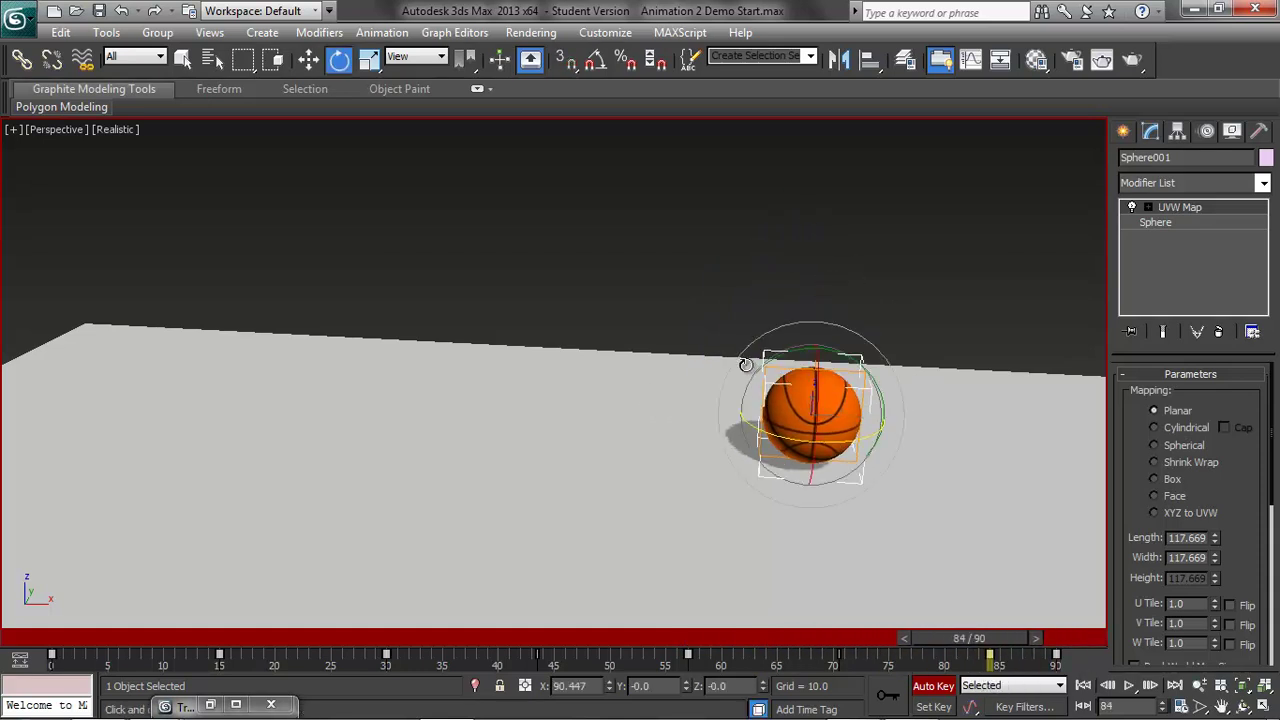
drag(818, 350, 38, 496)
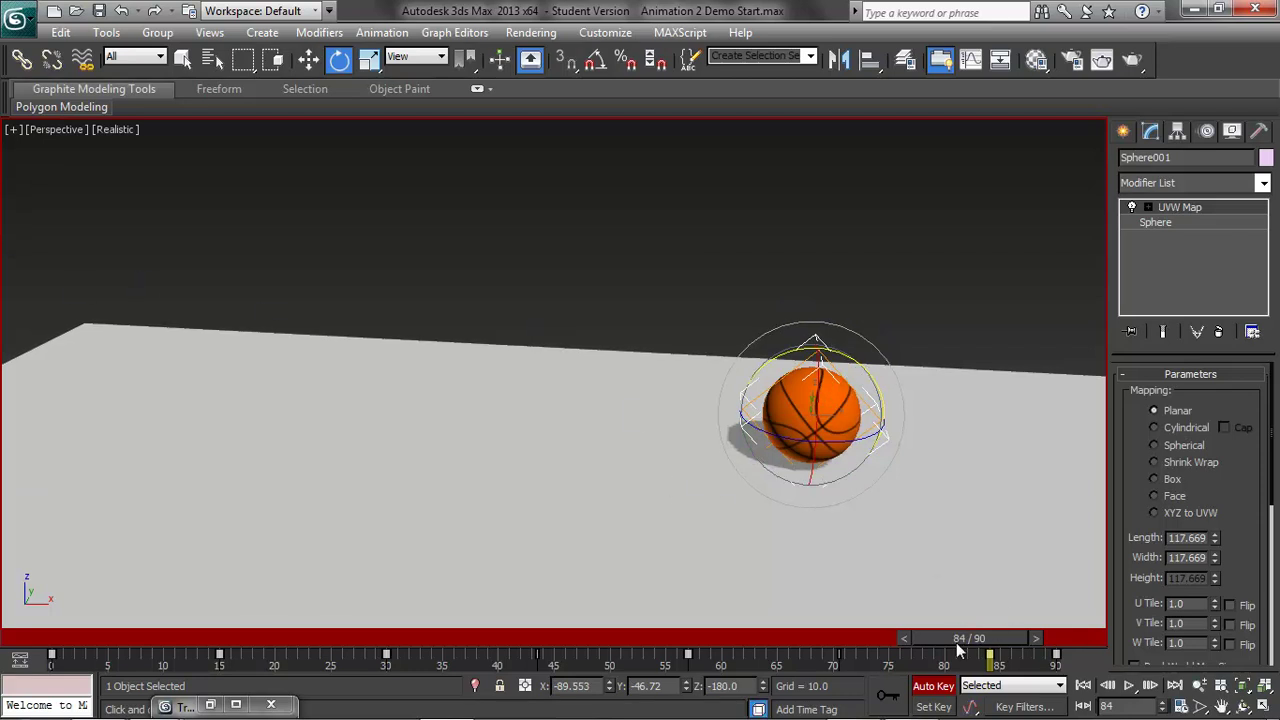
Step: Scrub the basketball's animation back to frame 0 to check the roll, turn off Auto Key and deselect the ball
drag(961, 639, 45, 655)
key(e)
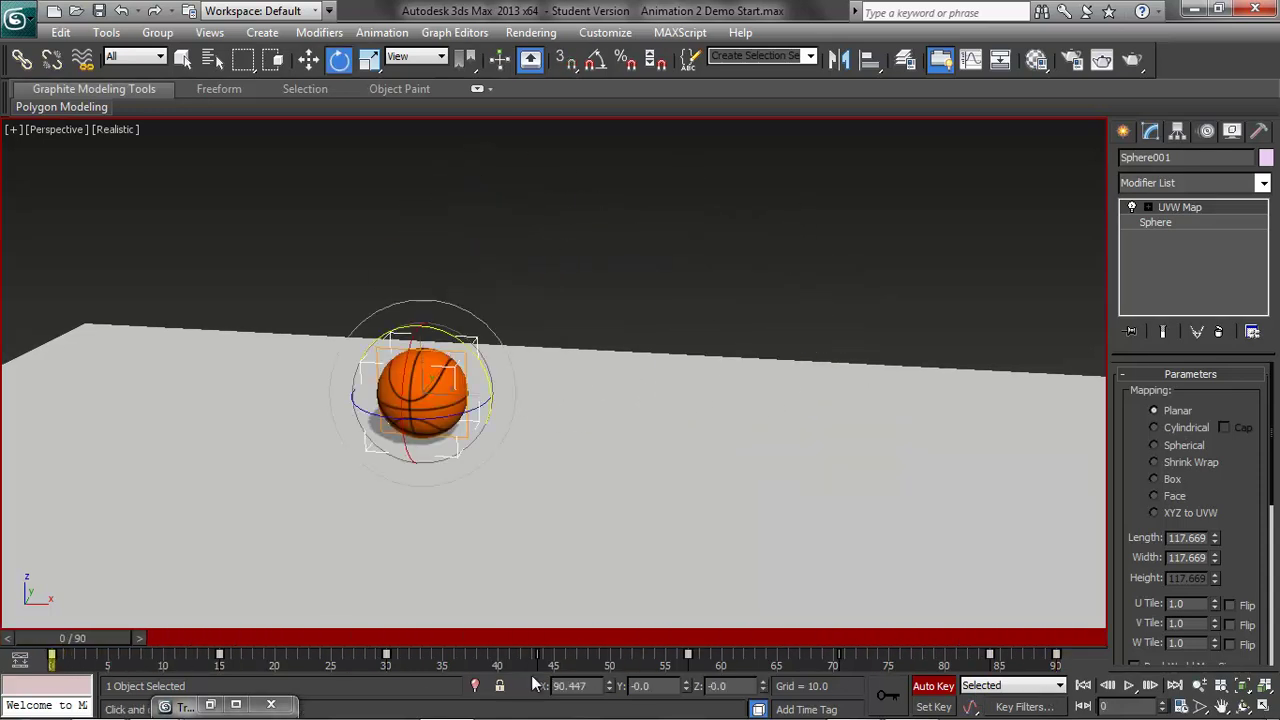
click(940, 686)
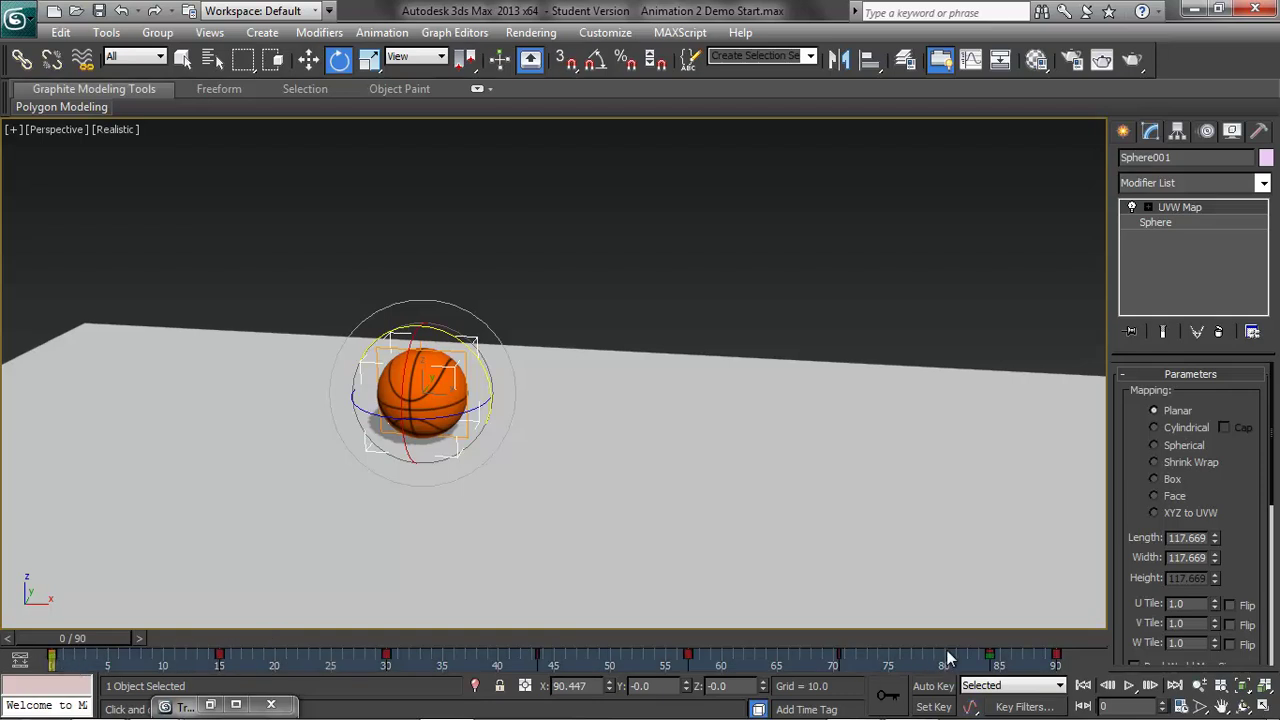
click(918, 605)
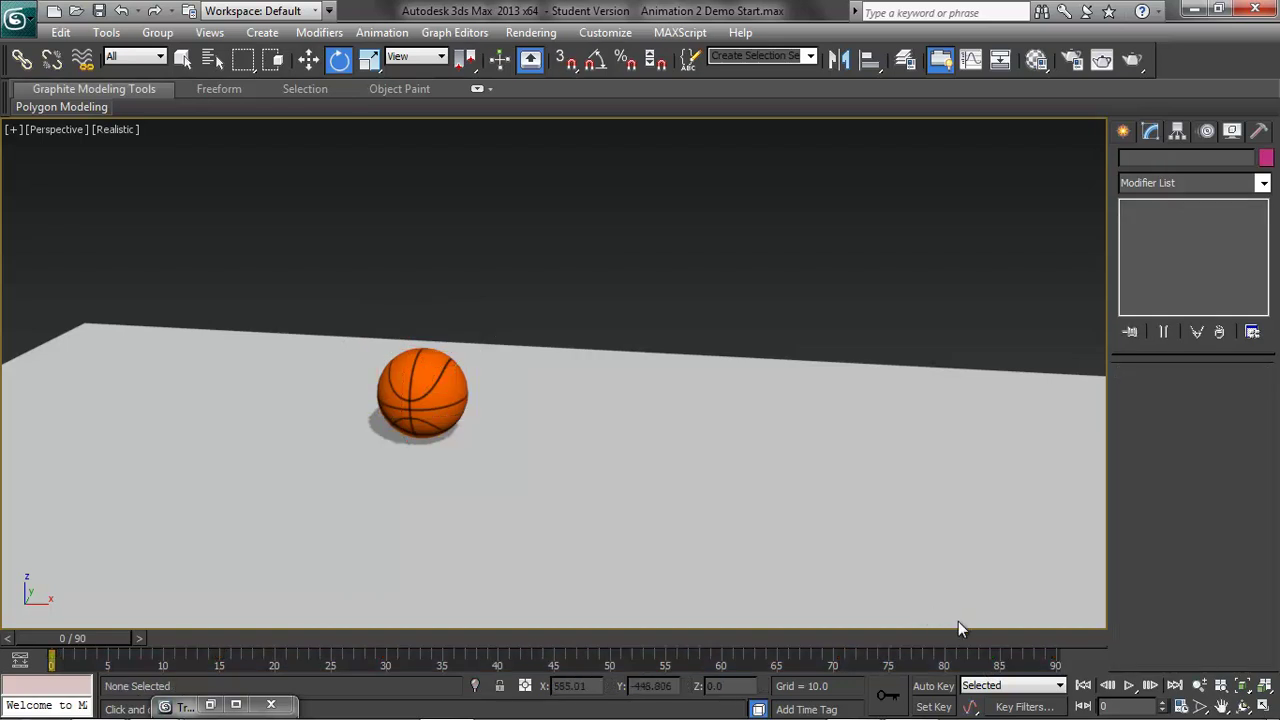
Step: Reselect the basketball, extend the animation's end time to frame 100 and go to frame 90
click(416, 398)
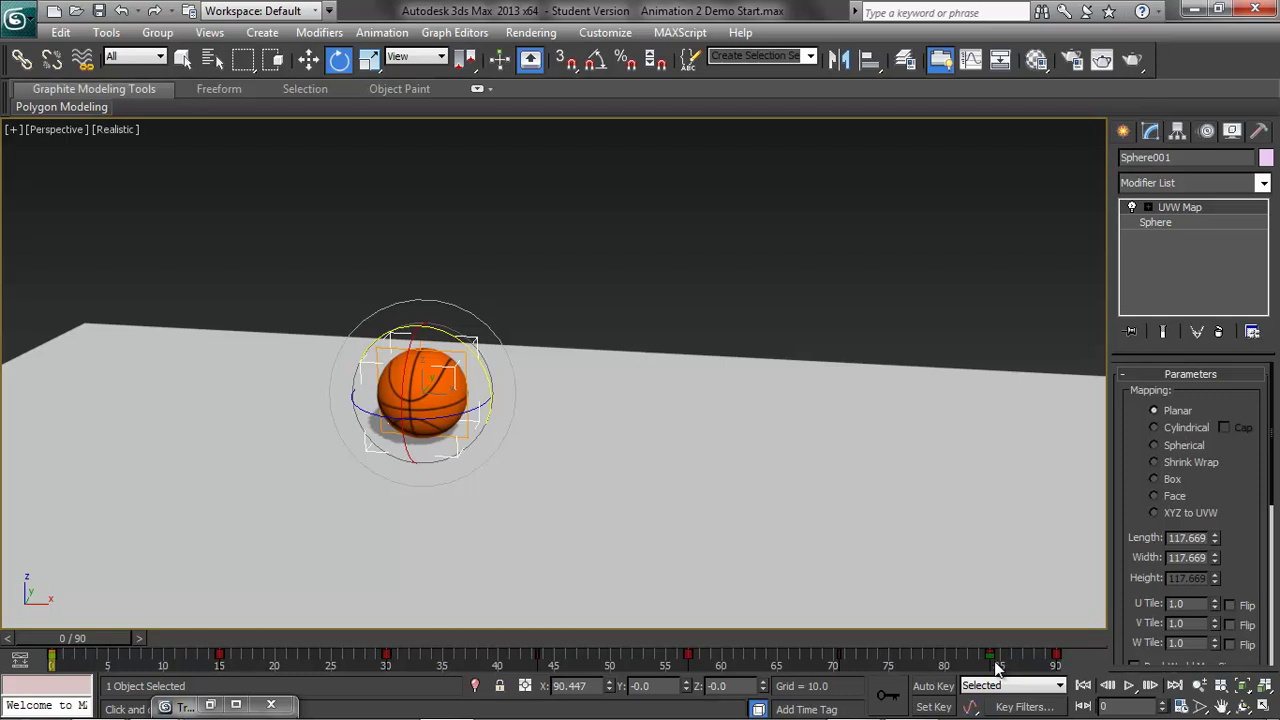
drag(138, 630, 990, 655)
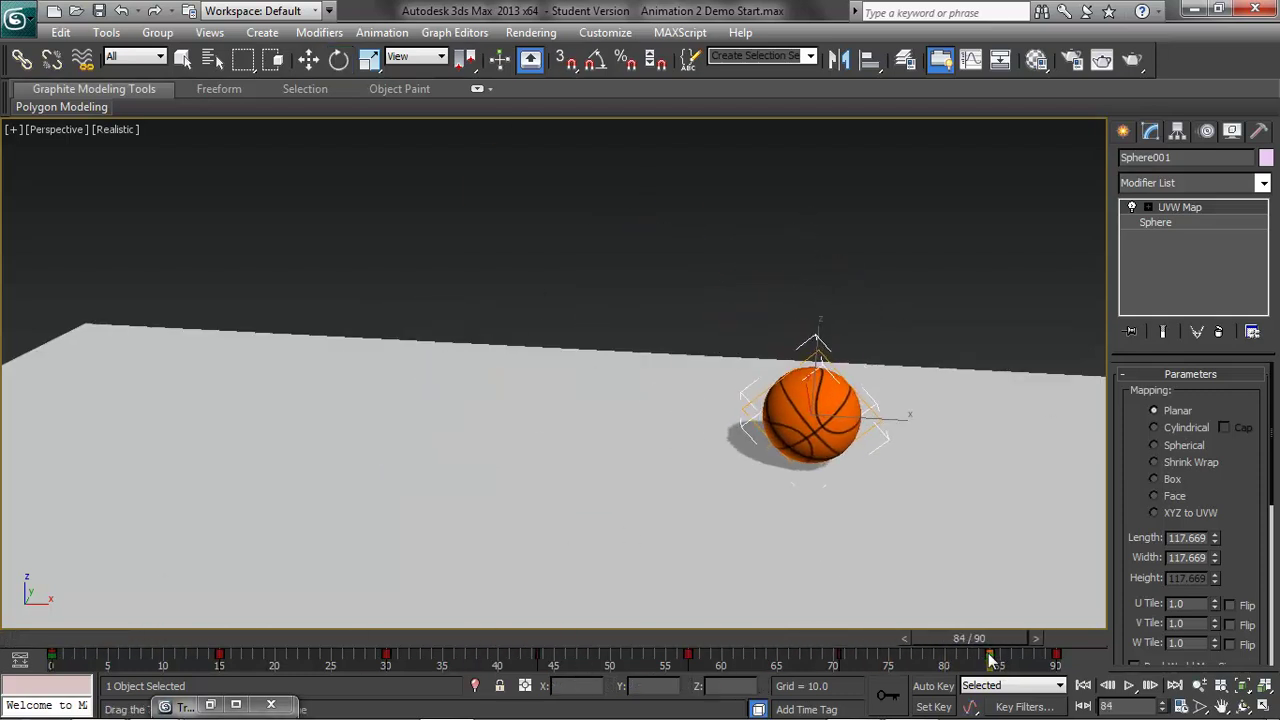
key(e)
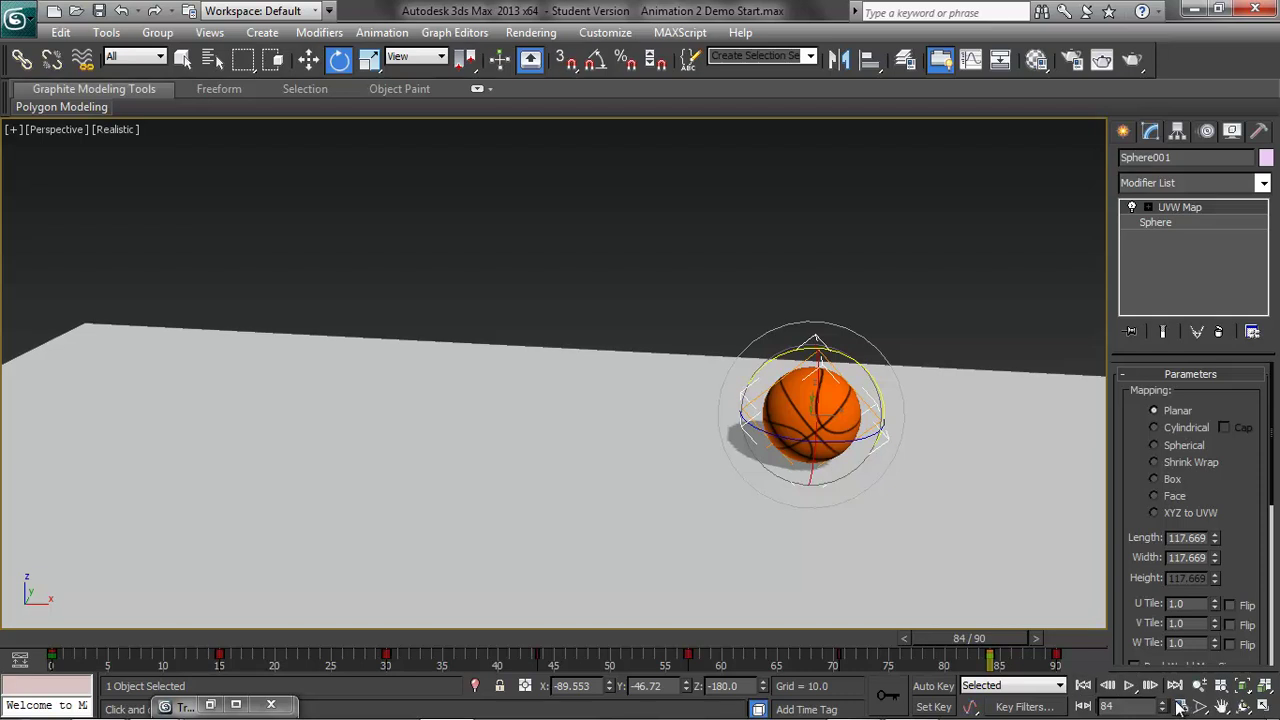
click(1180, 707)
double_click(593, 399)
text(1)
click(656, 555)
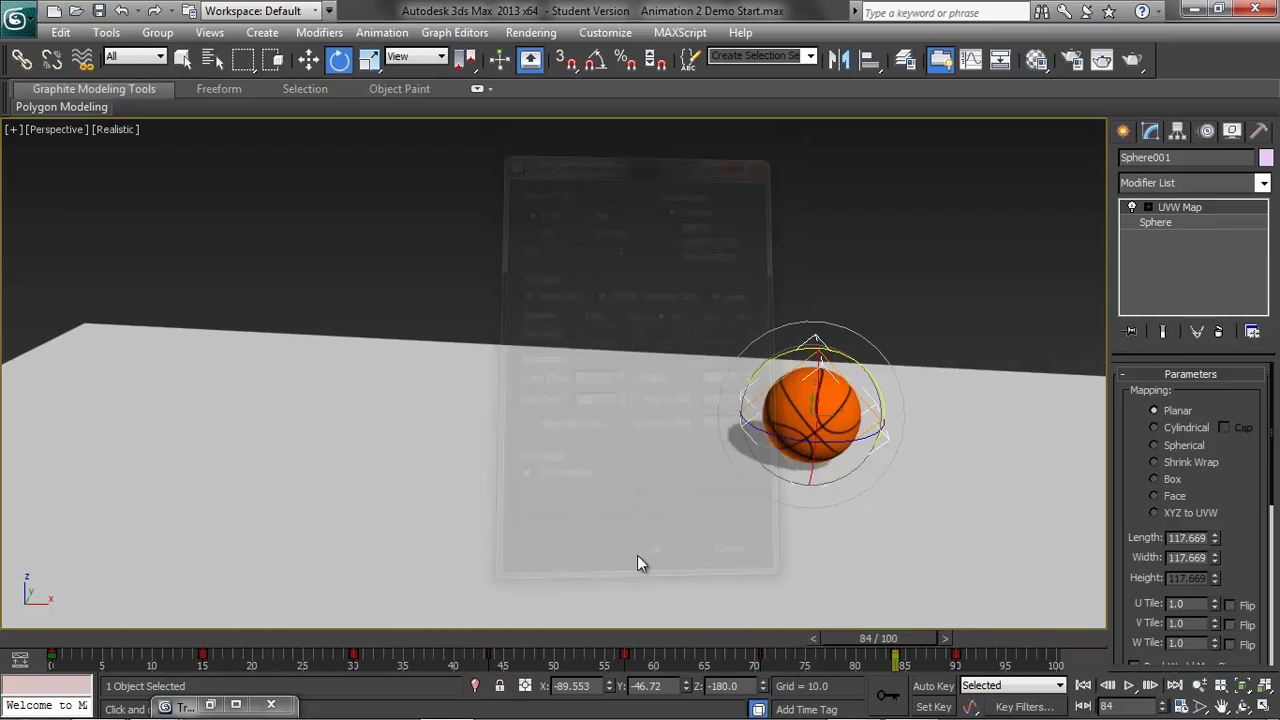
drag(885, 639, 952, 650)
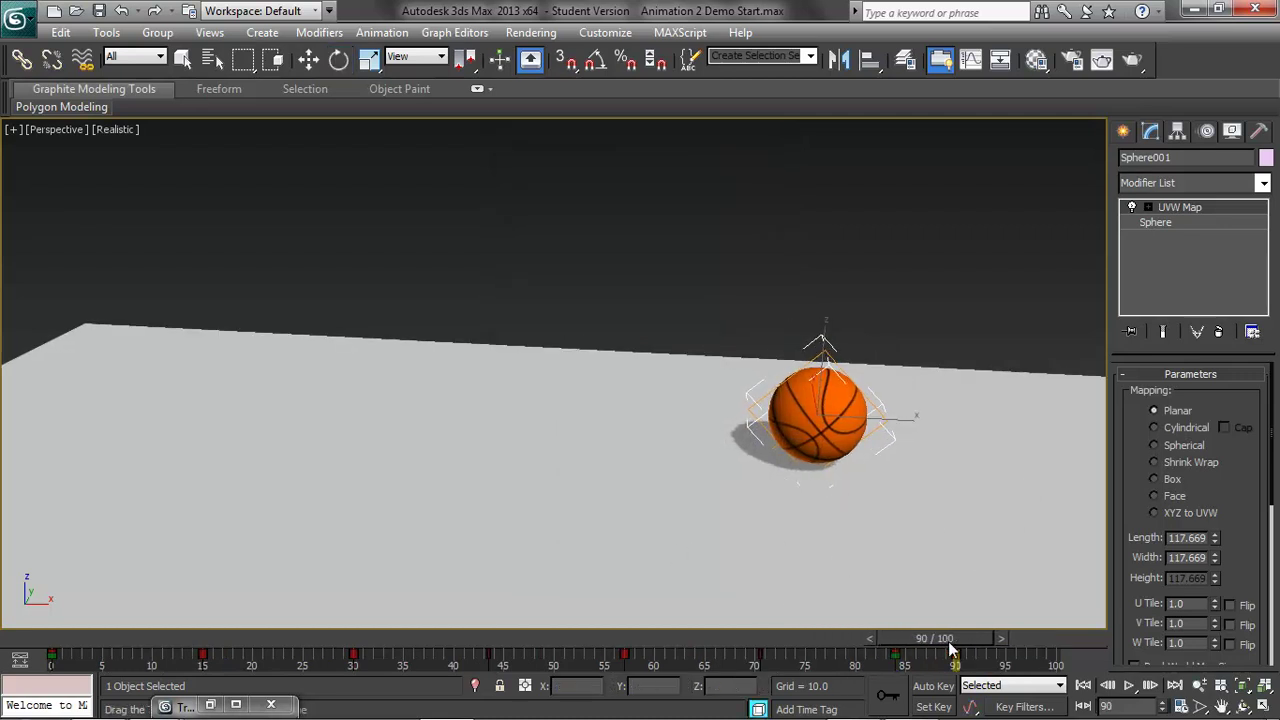
key(e)
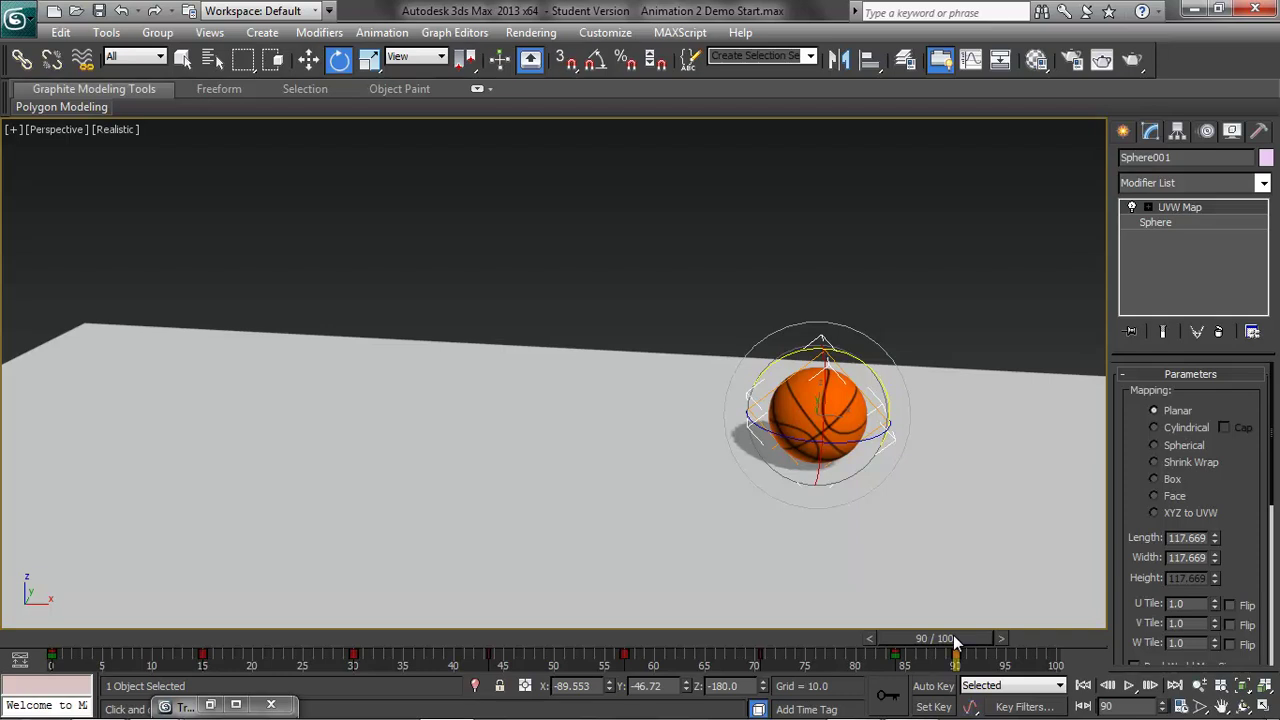
Step: Try to move the basketball along the X axis to about 642 at frame 90
click(309, 62)
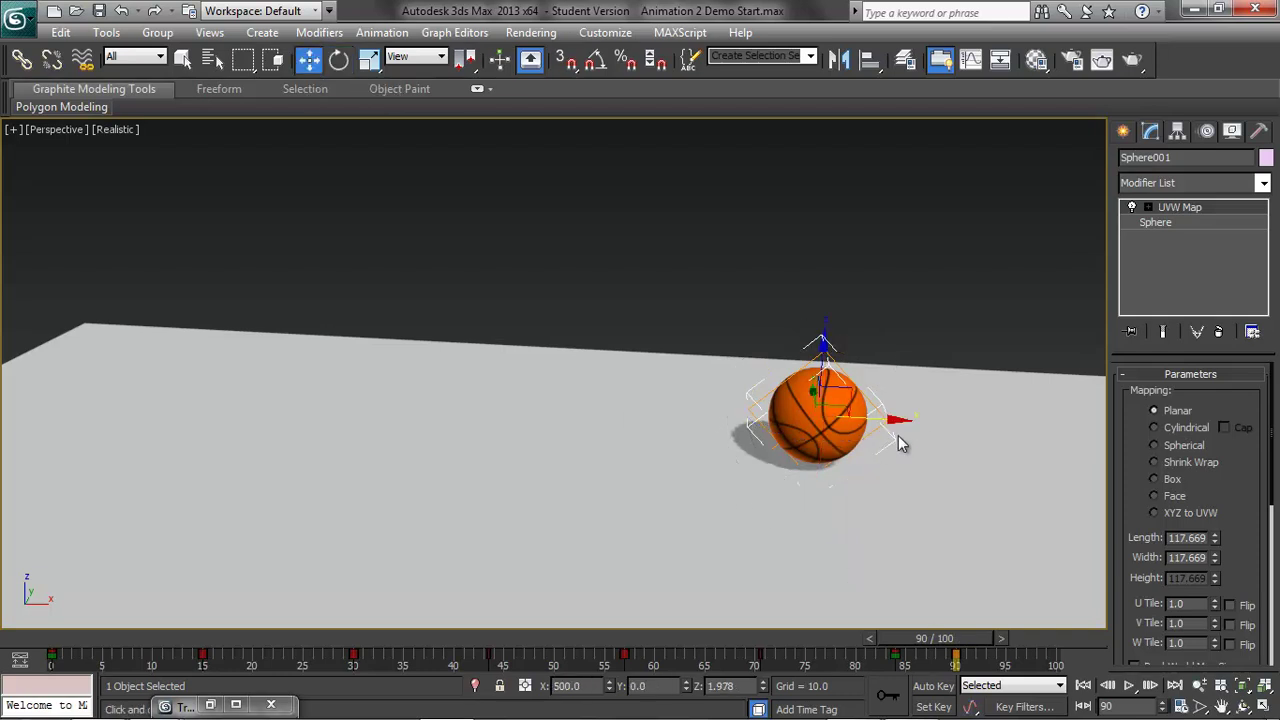
drag(900, 422, 987, 490)
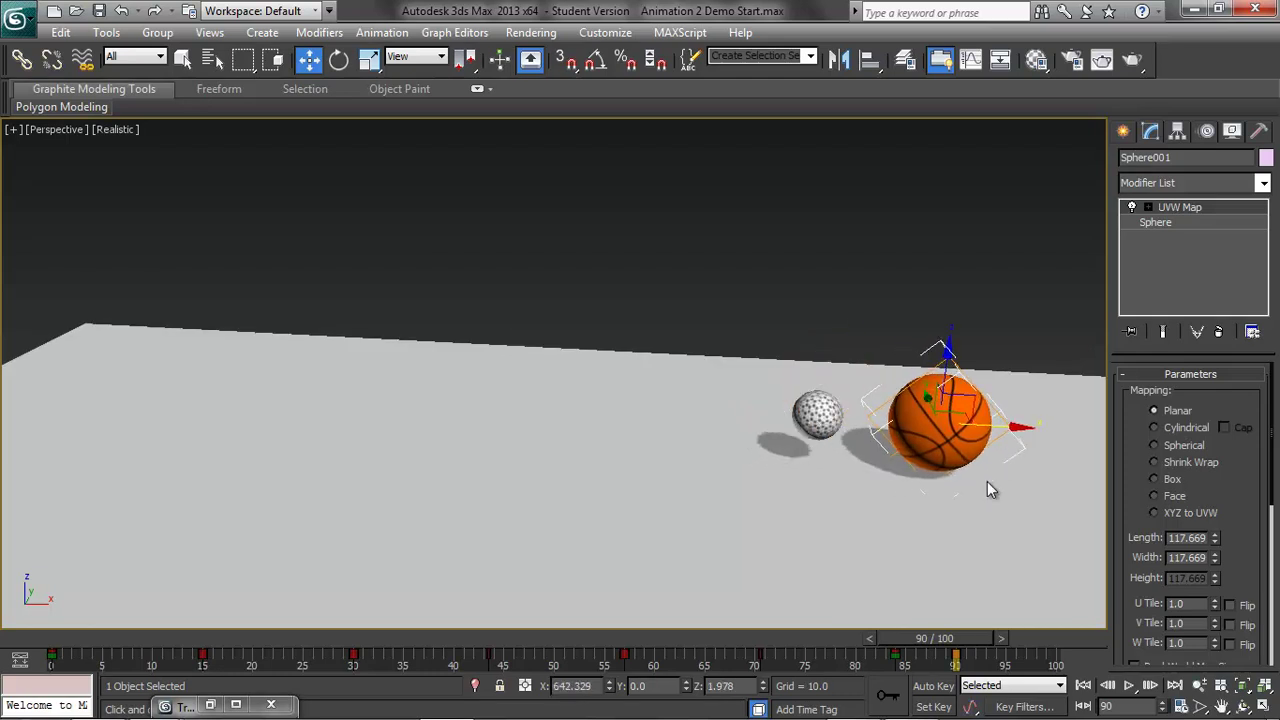
right_click(958, 446)
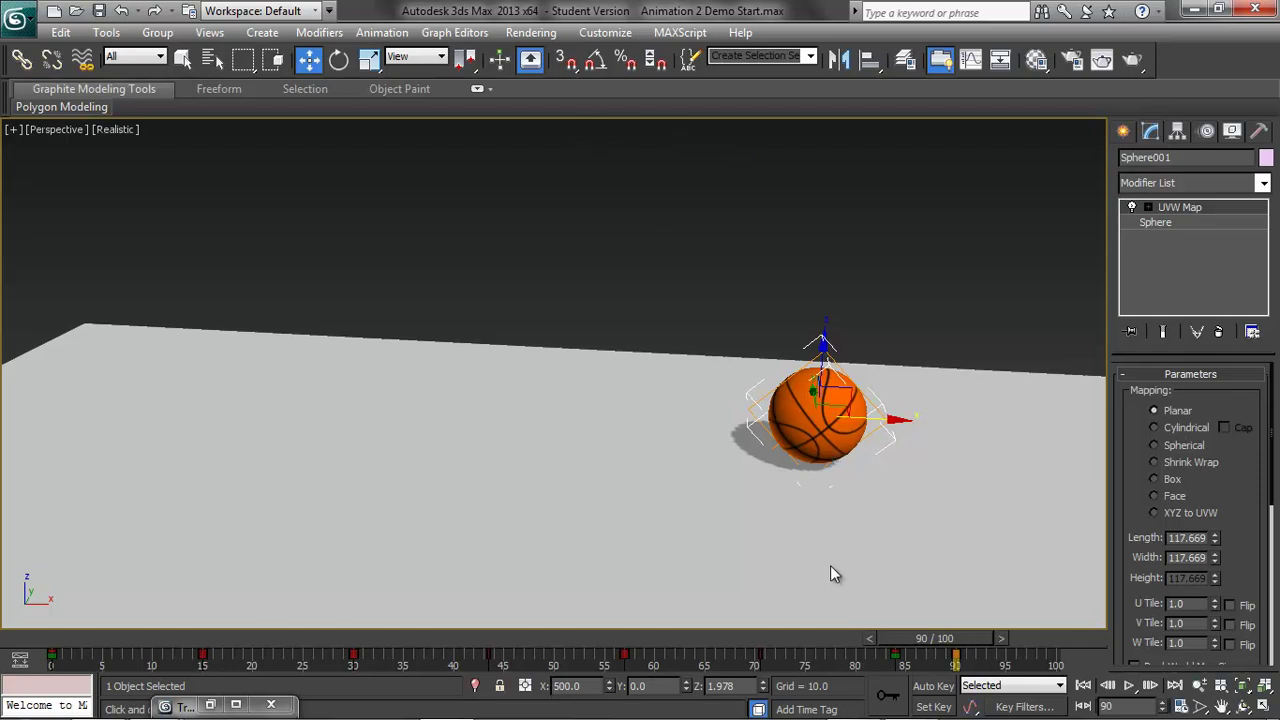
Step: Rotate the basketball about its Y axis at frame 90, first with Auto Key off and again with it on
click(339, 60)
drag(845, 352, 924, 372)
drag(952, 647, 940, 670)
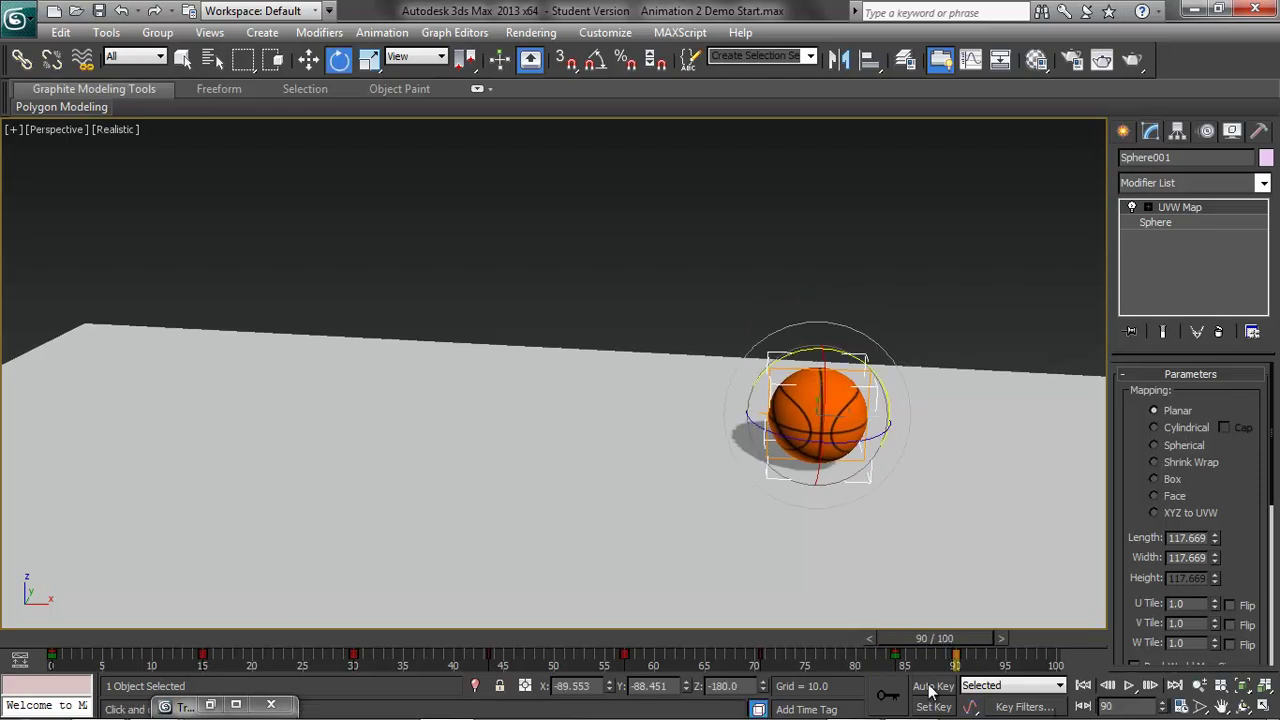
click(932, 686)
drag(843, 349, 910, 367)
mouse_move(949, 641)
mouse_down()
mouse_move(870, 640)
mouse_move(953, 645)
mouse_up()
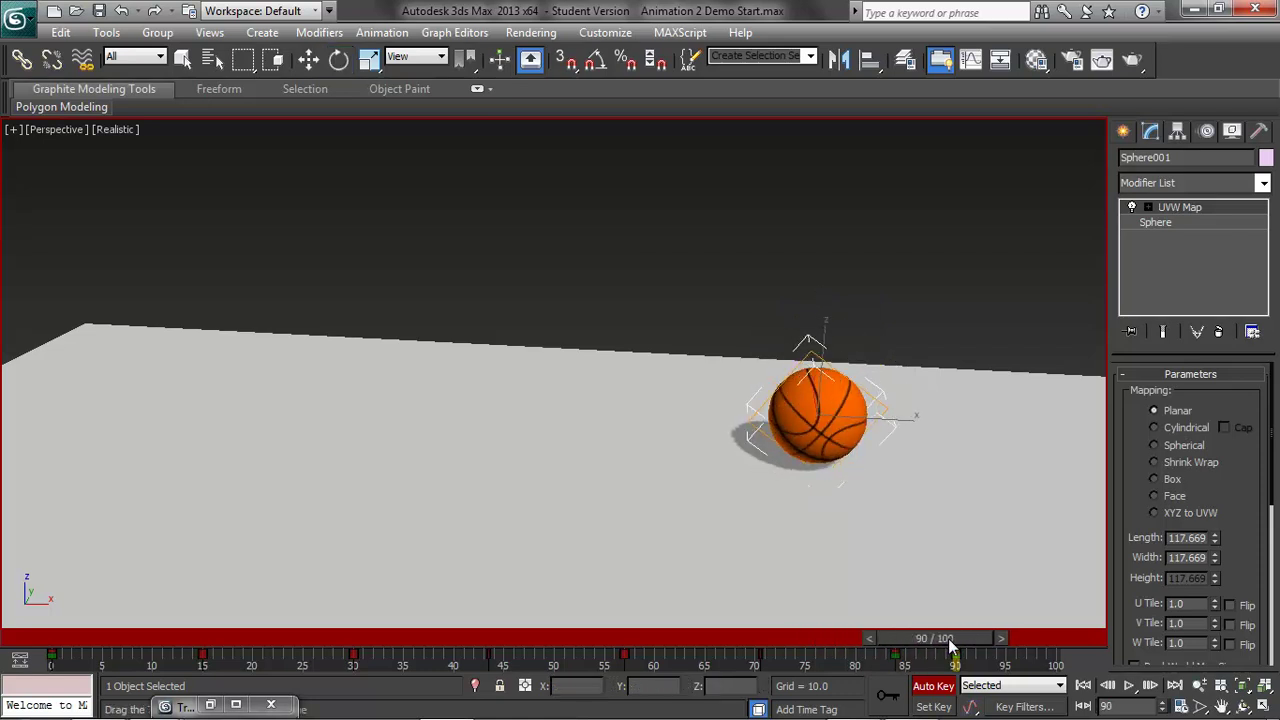
Step: Rotate the basketball about its X axis at frame 90 and go to frame 95
key(e)
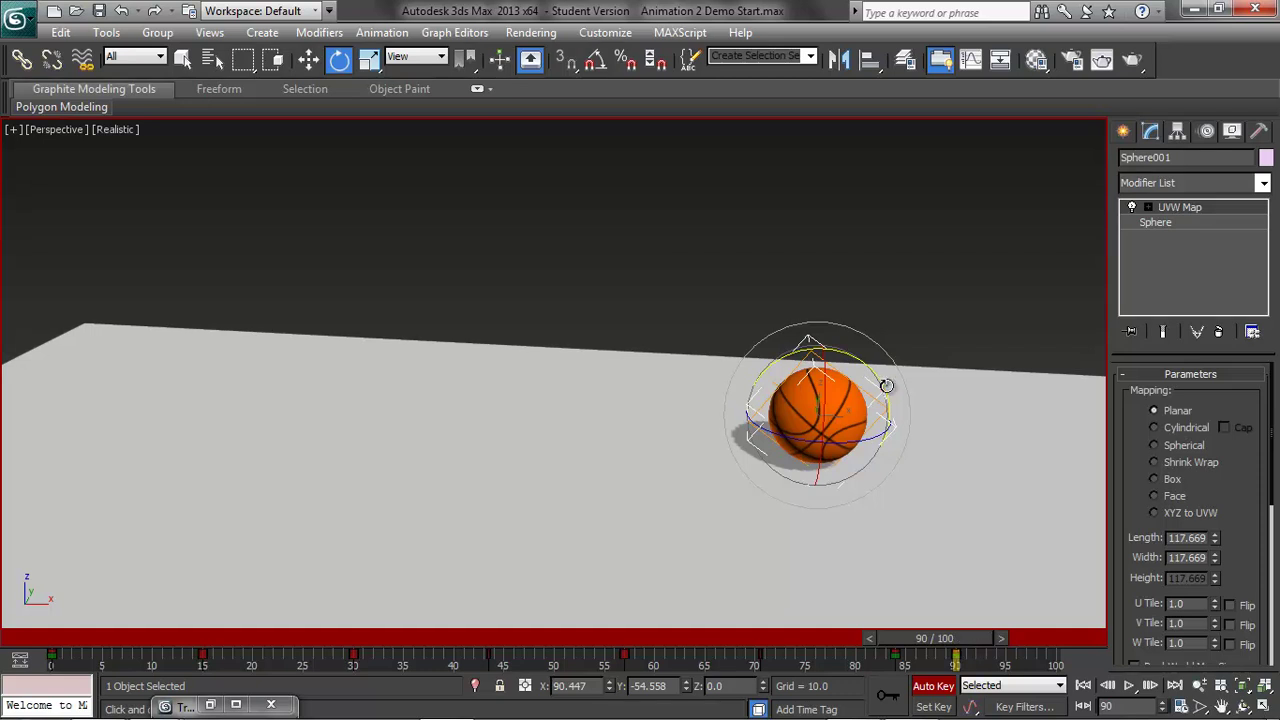
drag(827, 377, 829, 423)
key(q)
drag(936, 638, 988, 637)
key(e)
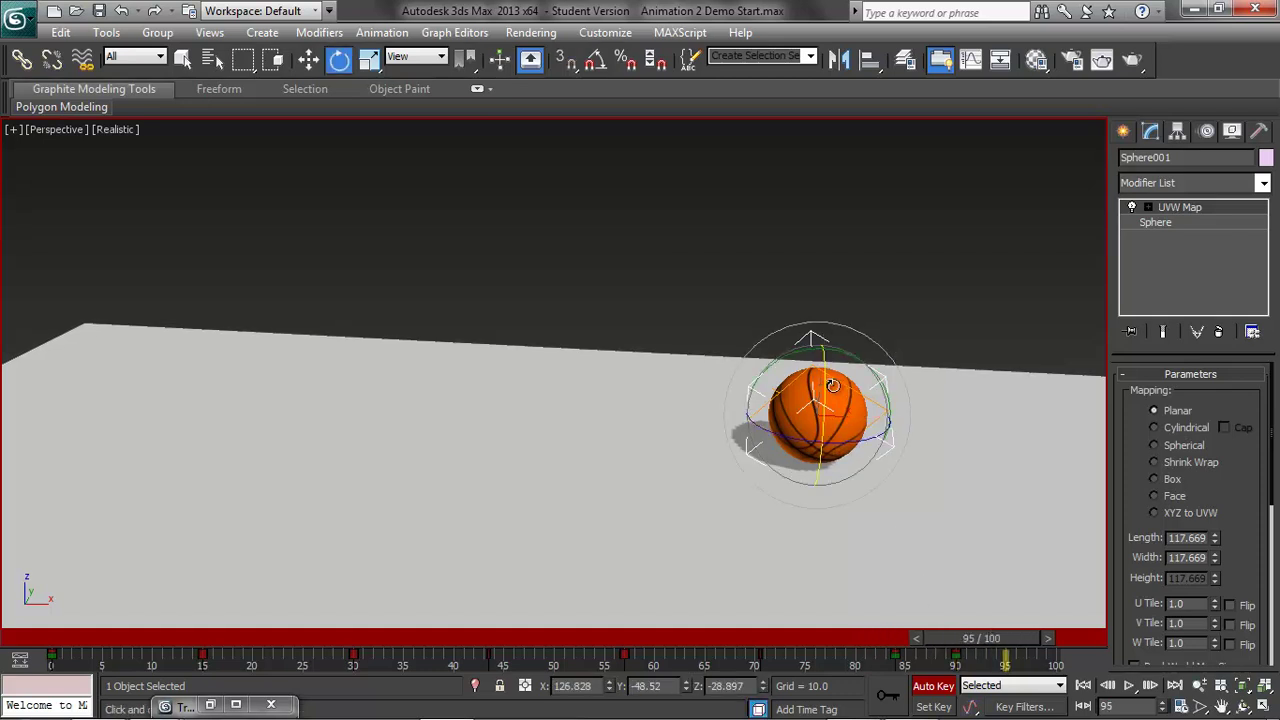
Step: Using World coordinates, move the basketball at frame 95 to about X 577, Y -18.5 and Z -16
click(310, 62)
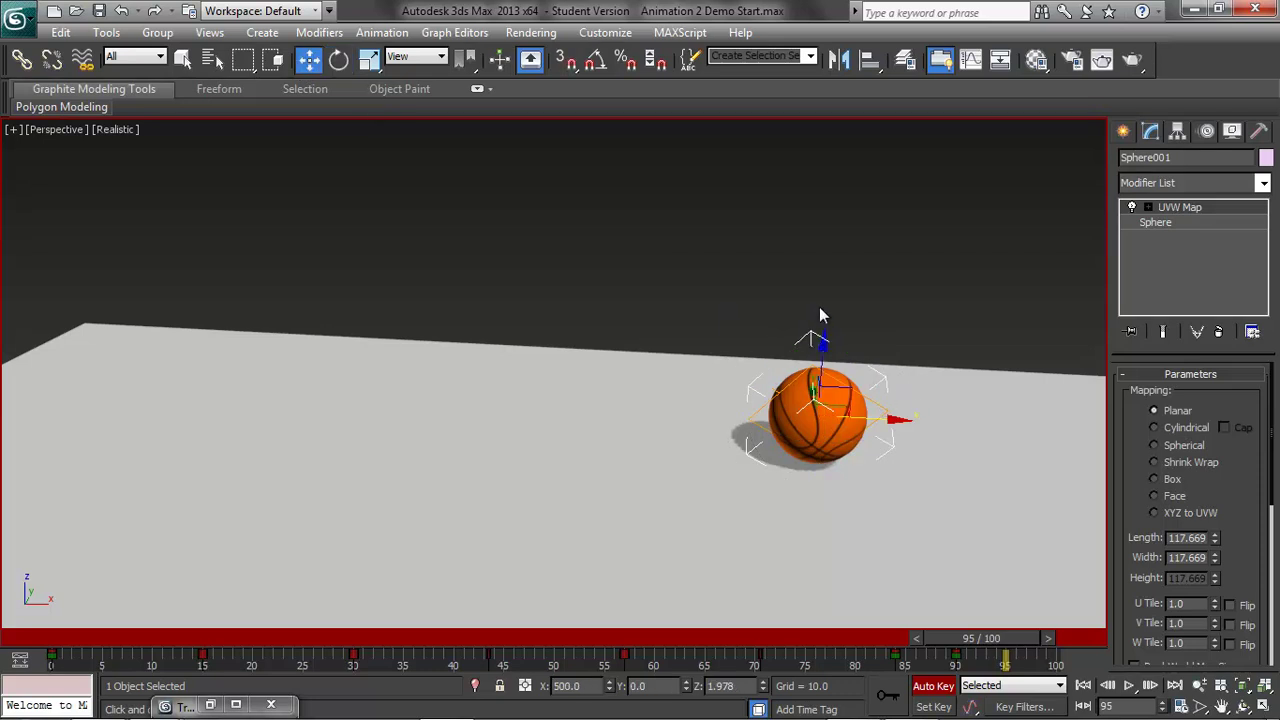
click(416, 57)
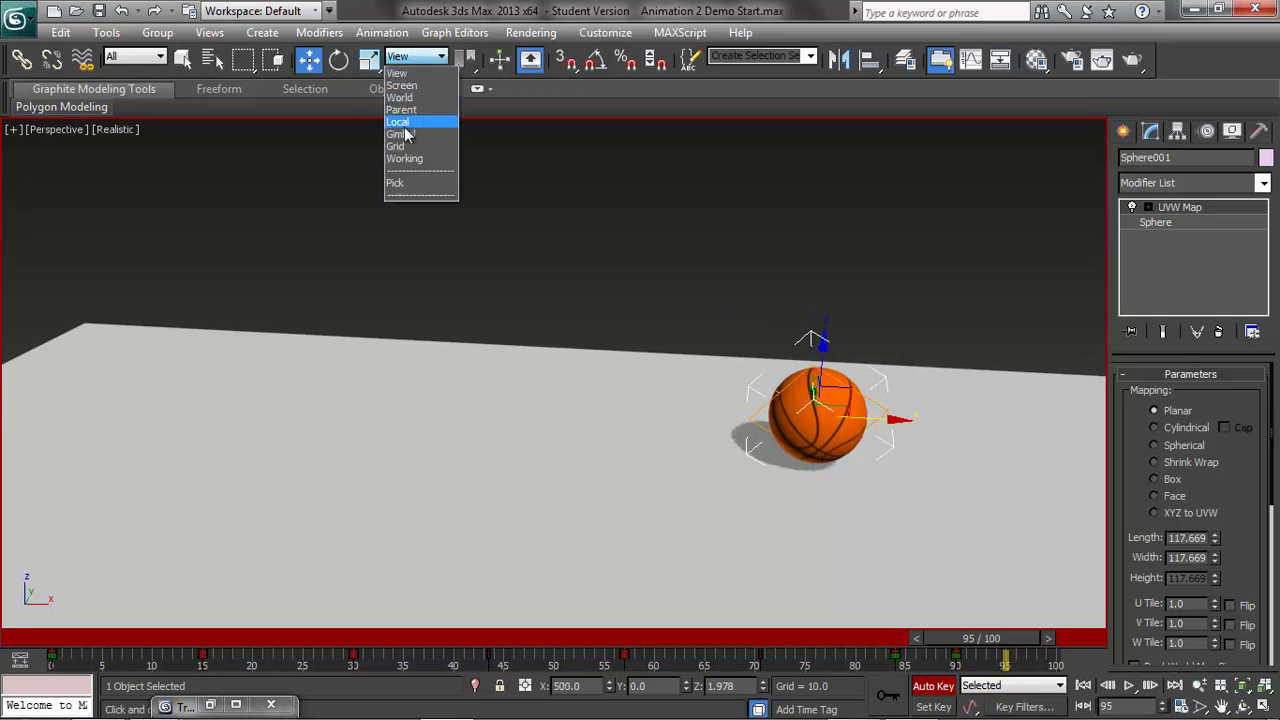
click(405, 98)
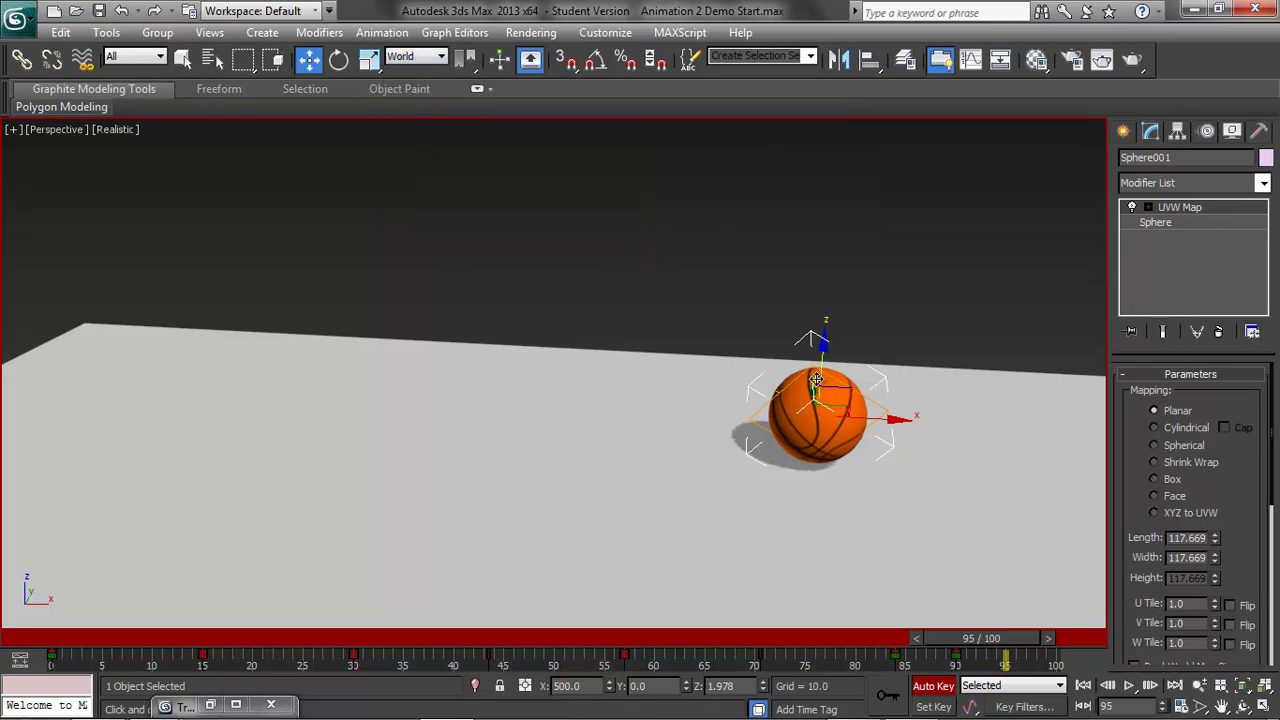
drag(807, 390, 818, 407)
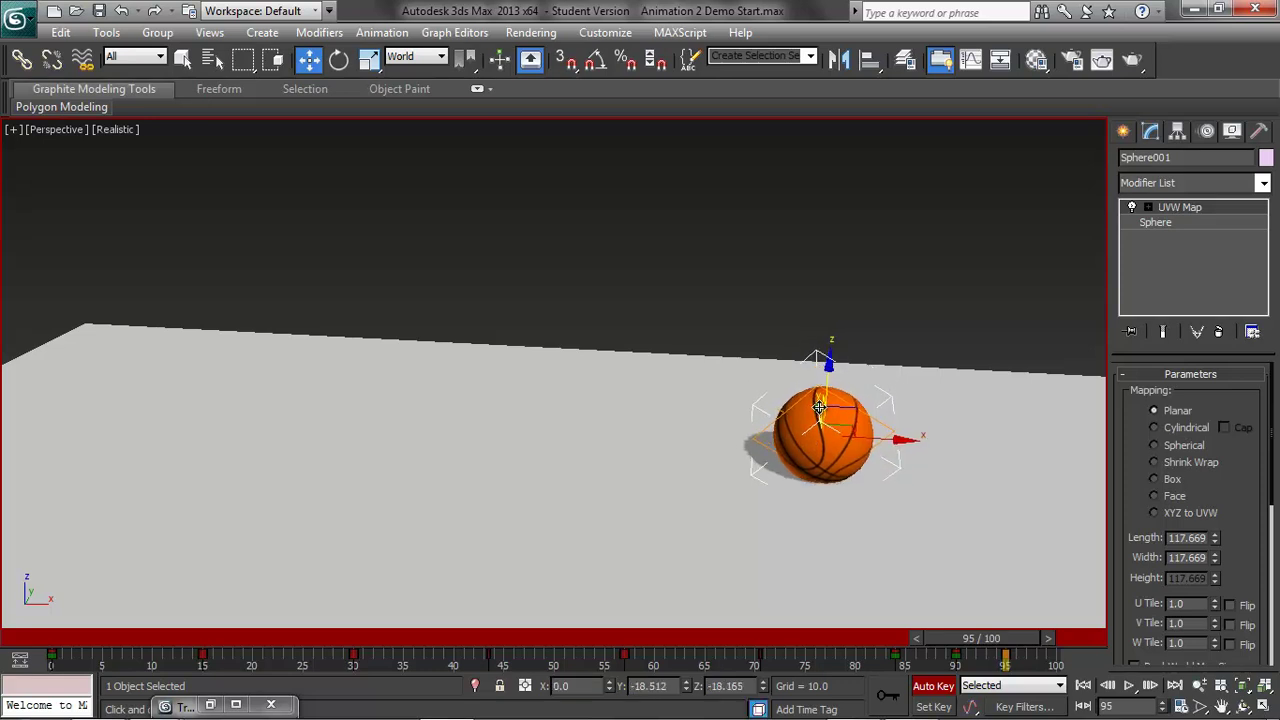
drag(900, 440, 962, 442)
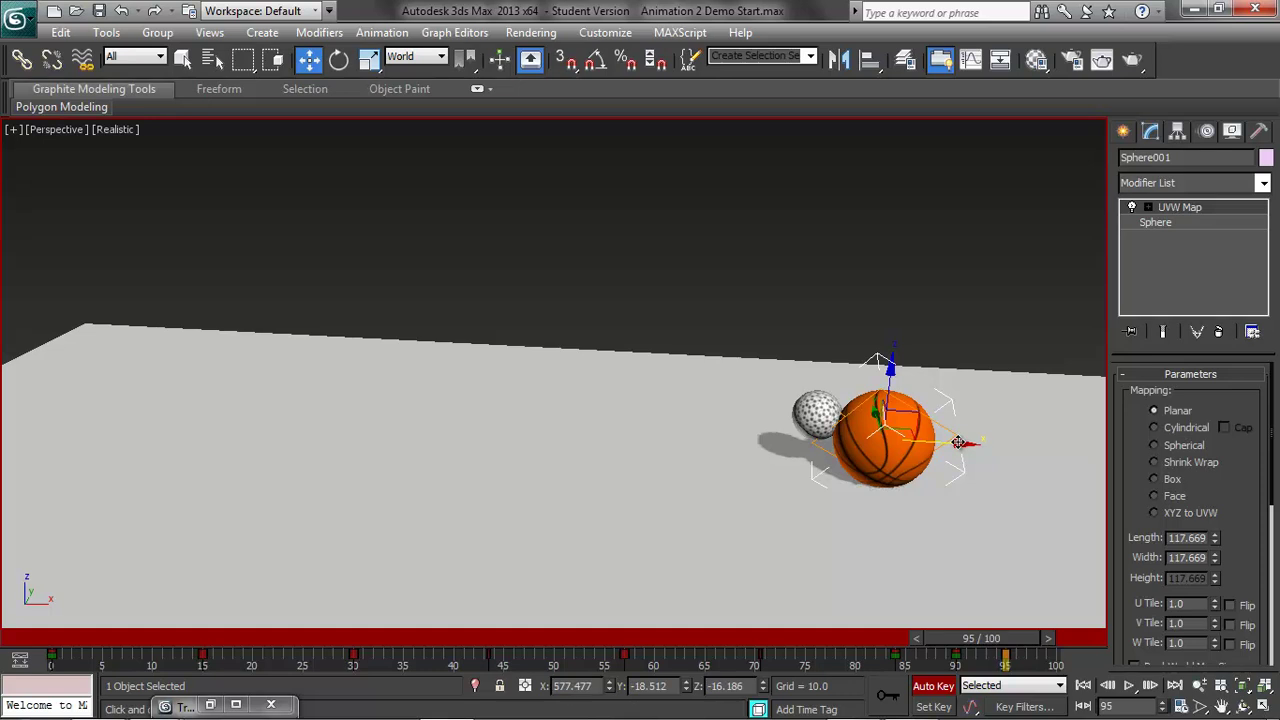
Step: Rotate the basketball about its Y axis at frame 95 so it rolls with the move
click(341, 61)
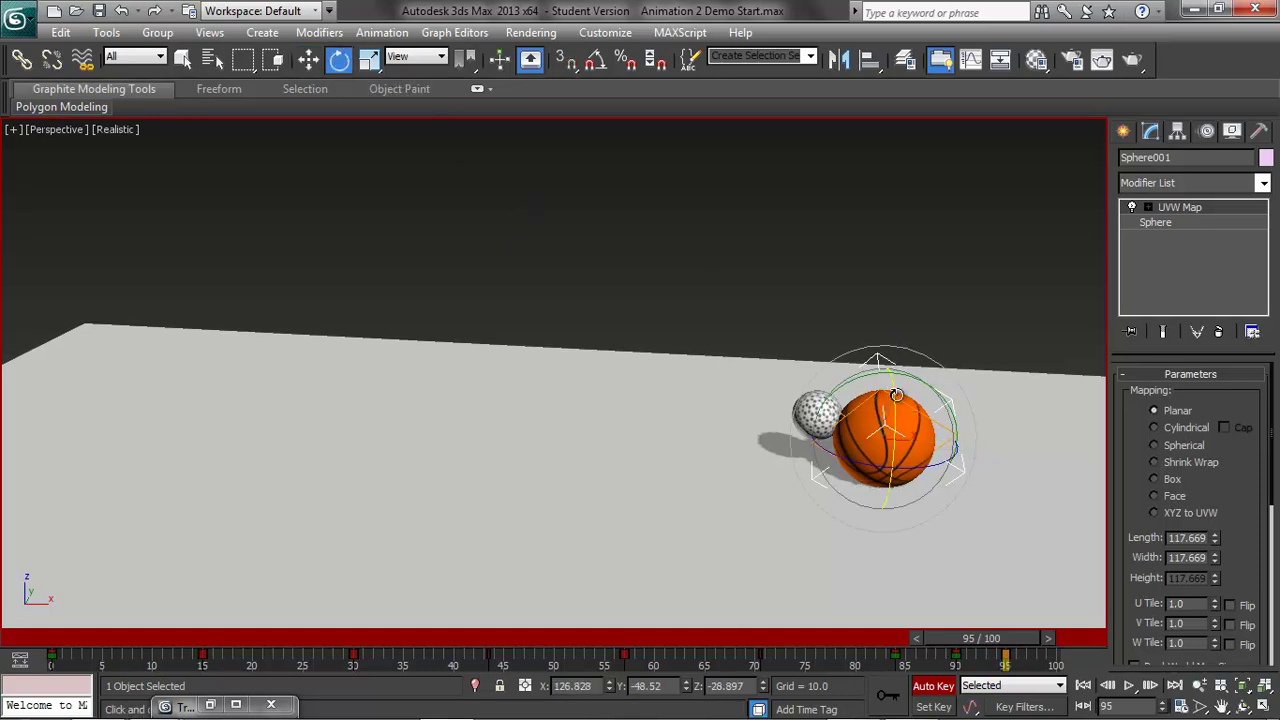
drag(925, 379, 921, 382)
drag(971, 410, 968, 430)
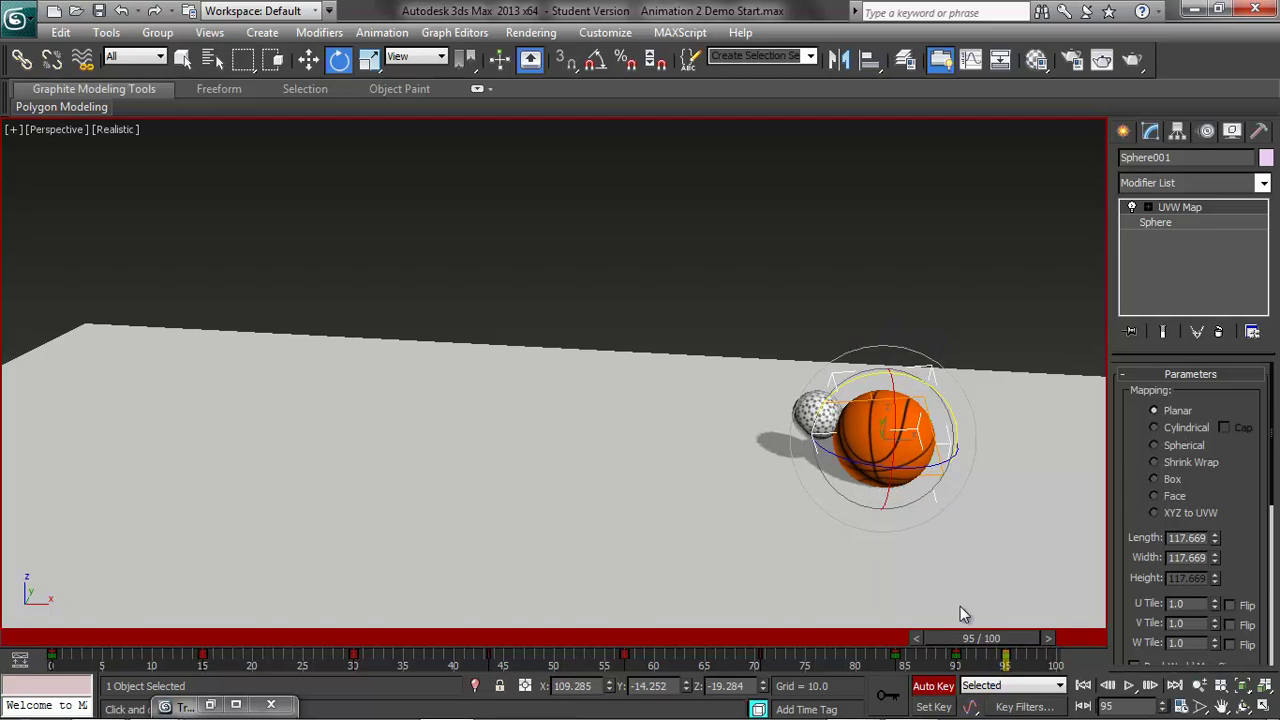
Step: Return to frame 90, delete the basketball's X Position key at that frame in the Curve Editor and minimize the editor
drag(990, 643, 950, 670)
key(e)
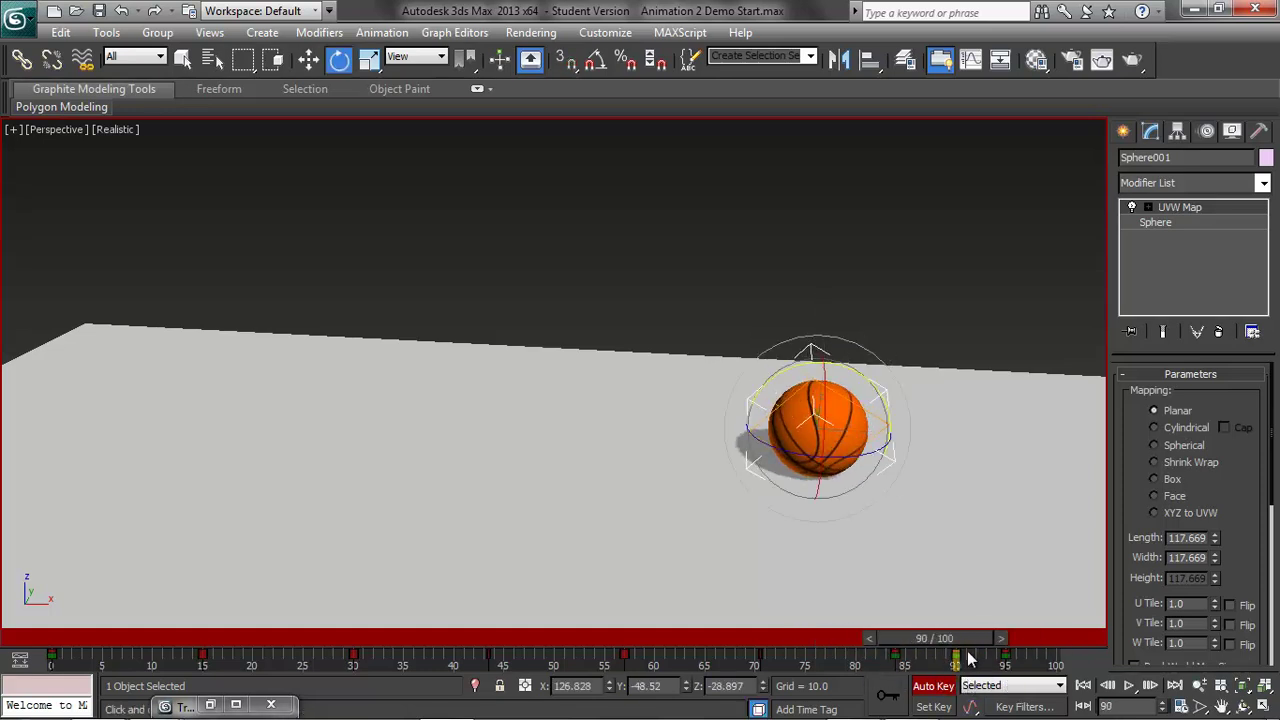
click(456, 32)
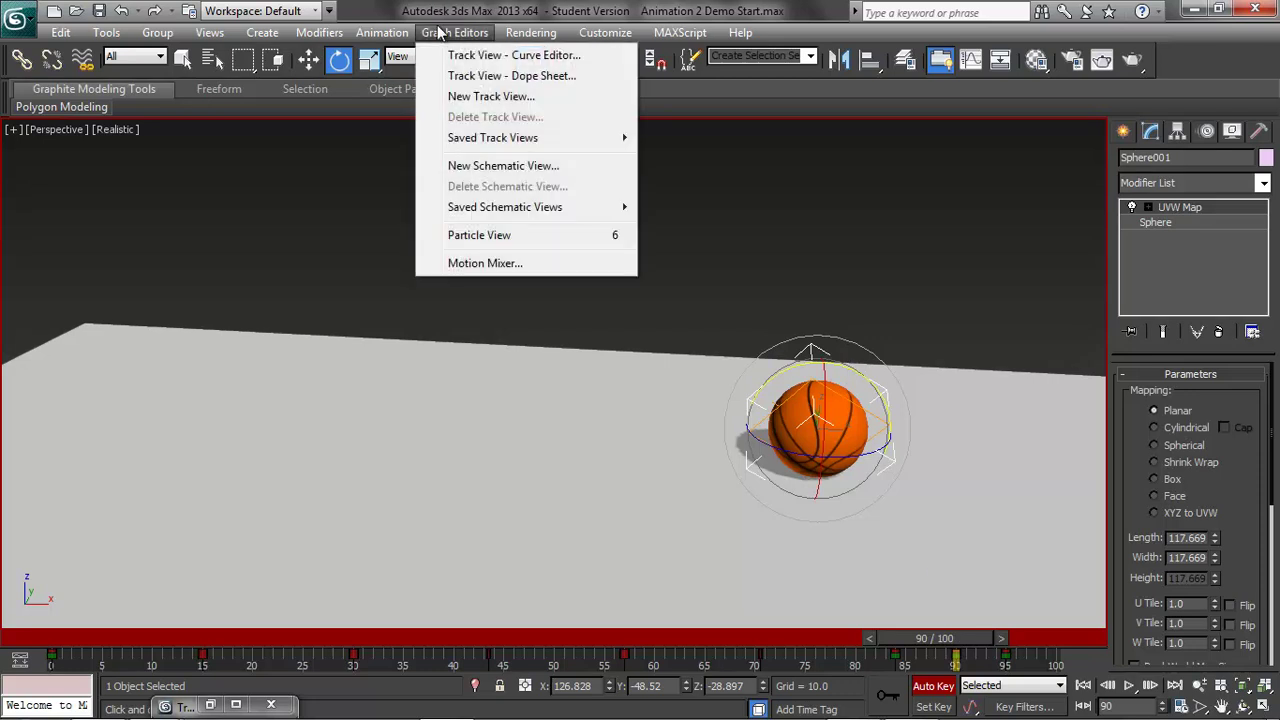
click(472, 55)
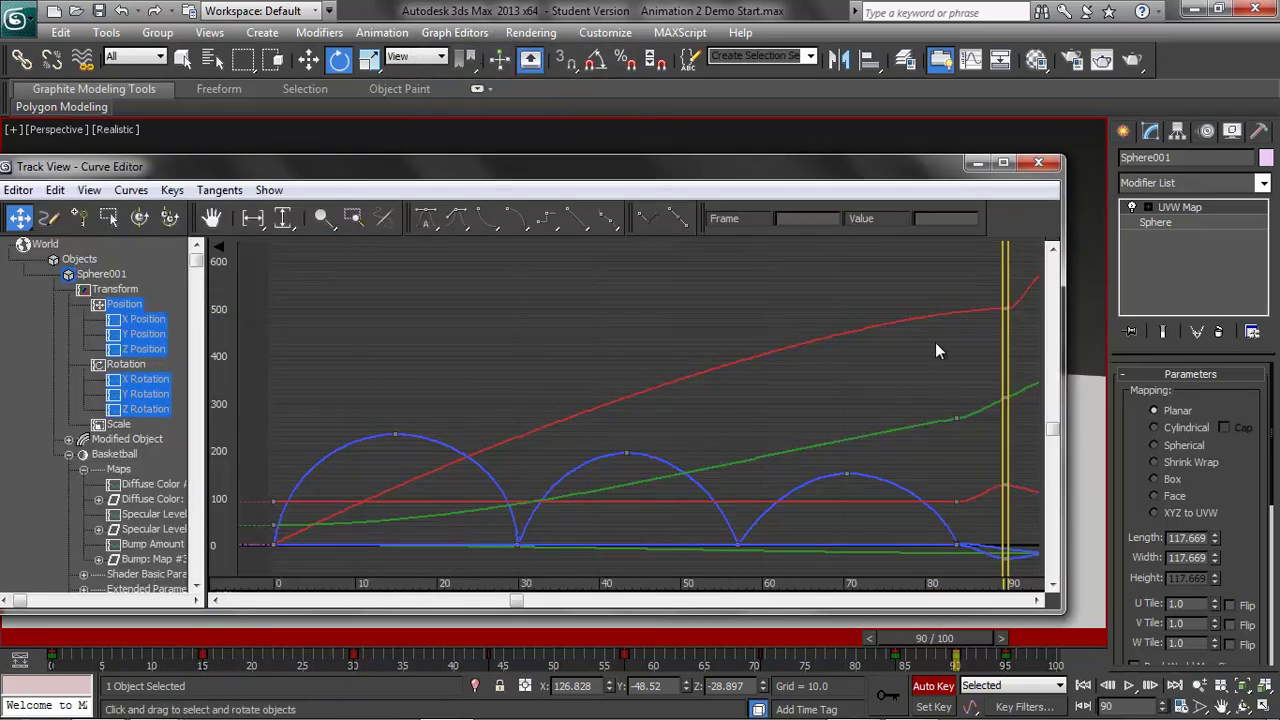
middle_drag(872, 347, 588, 356)
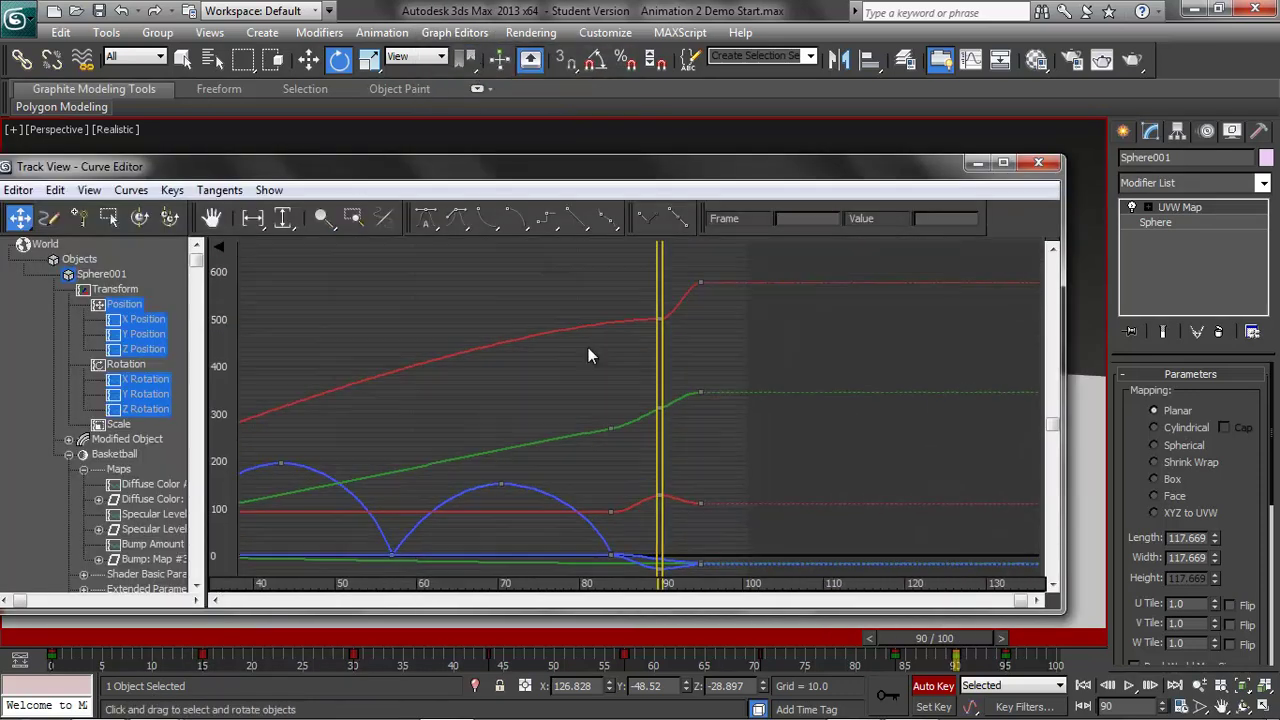
click(659, 320)
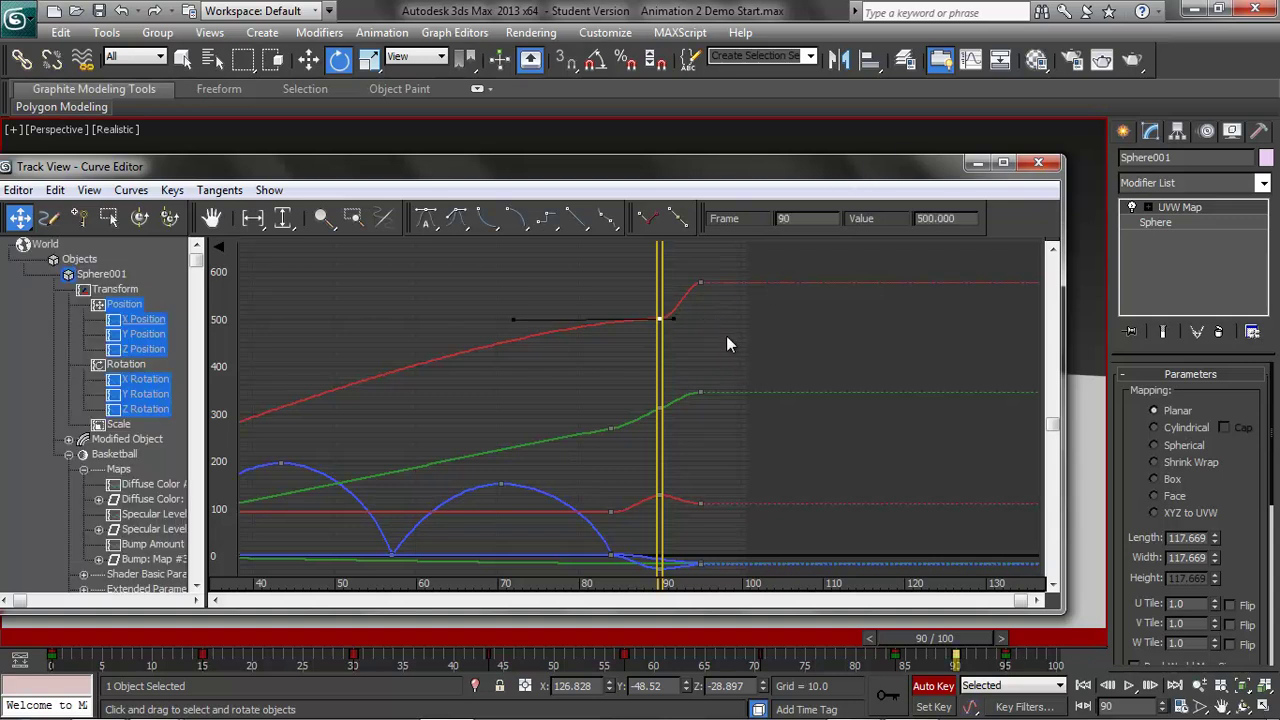
click(979, 163)
Step: Go to frame 100, turn off Auto Key and scrub back to frame 0 to check the basketball's roll
drag(957, 645, 1015, 655)
key(e)
click(933, 686)
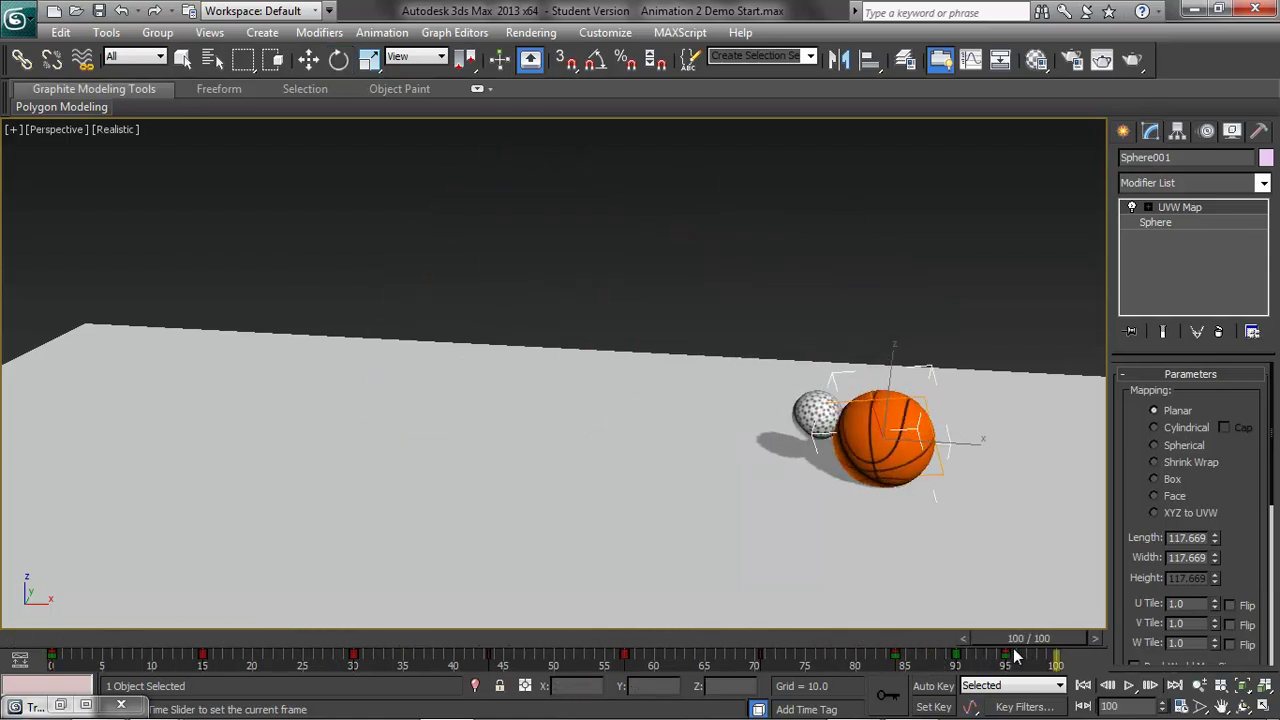
key(e)
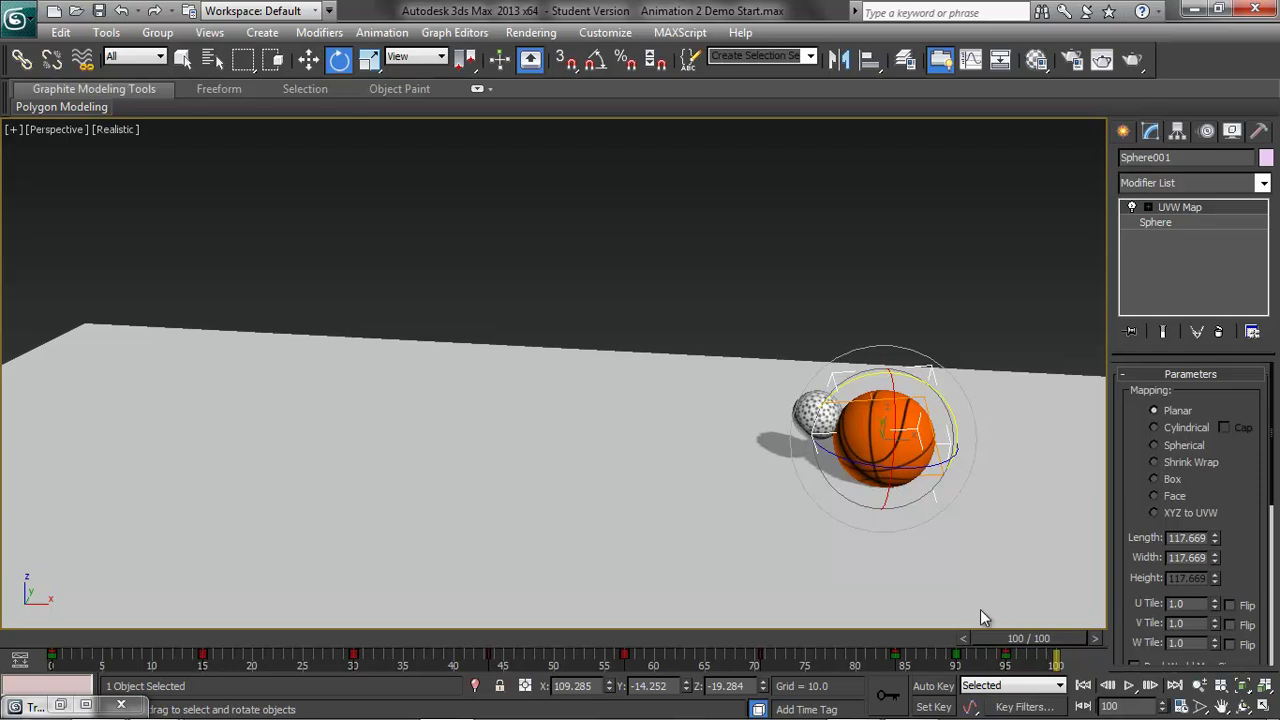
drag(1058, 648, 83, 594)
middle_drag(698, 520, 841, 497)
scroll(841, 497, up, 2)
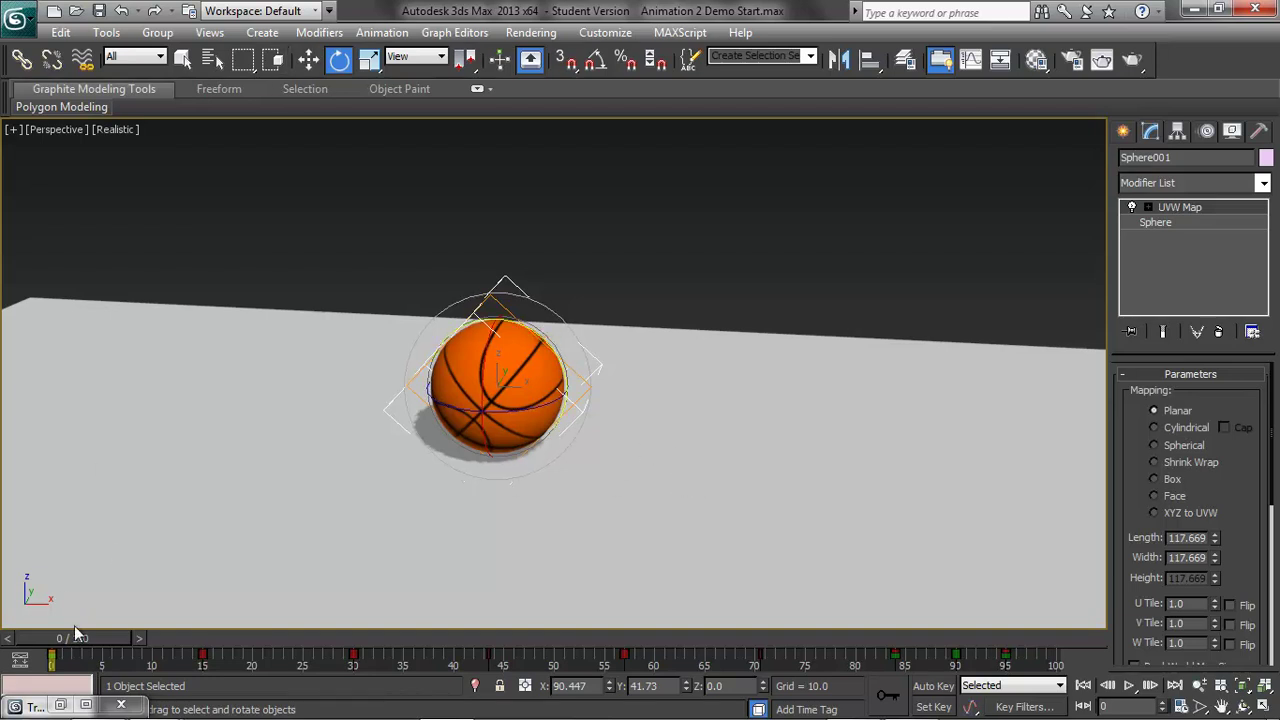
Step: Delete all the basketball's keys after frame 30 in the Curve Editor and close the editor
click(62, 706)
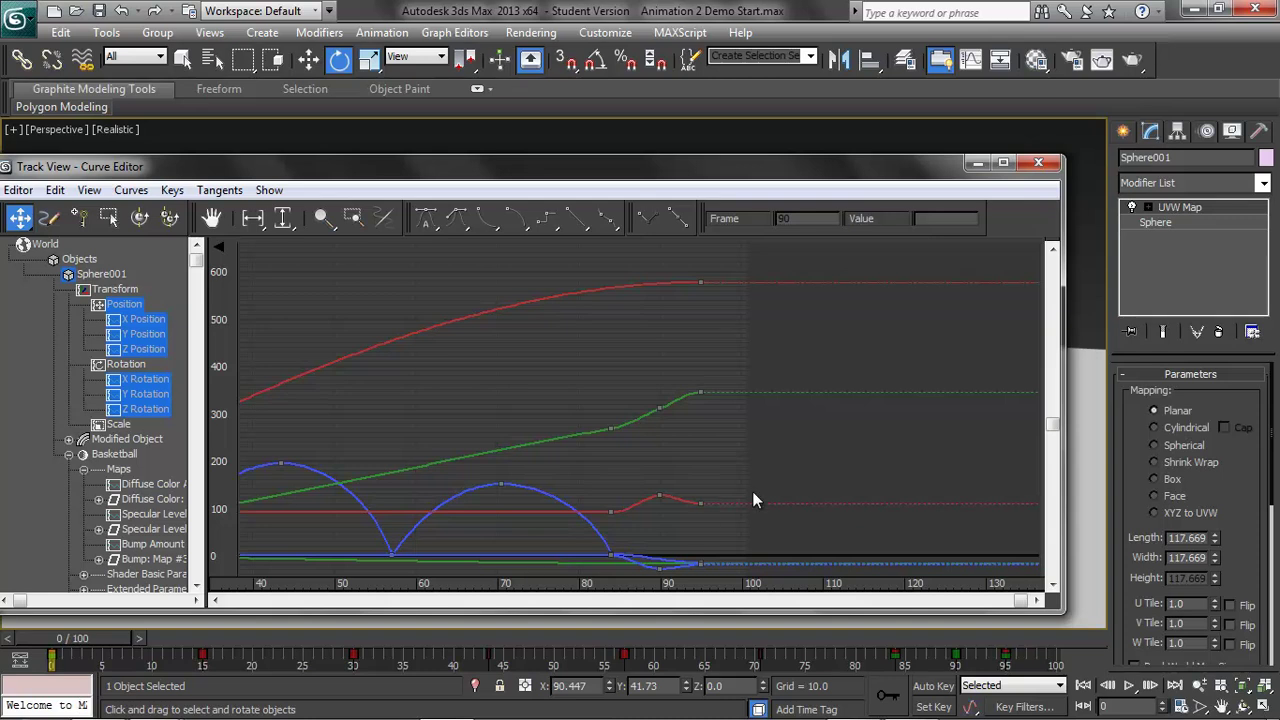
scroll(752, 491, up, 3)
scroll(835, 452, down, 3)
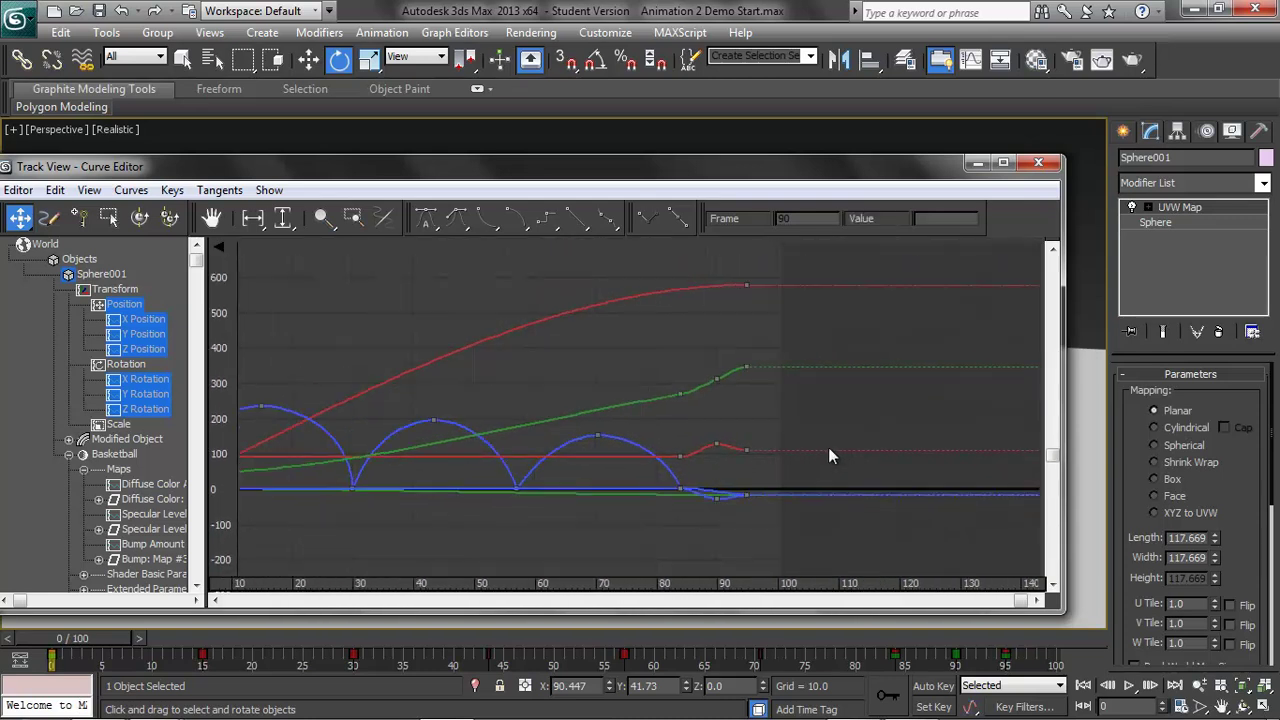
scroll(775, 418, down, 2)
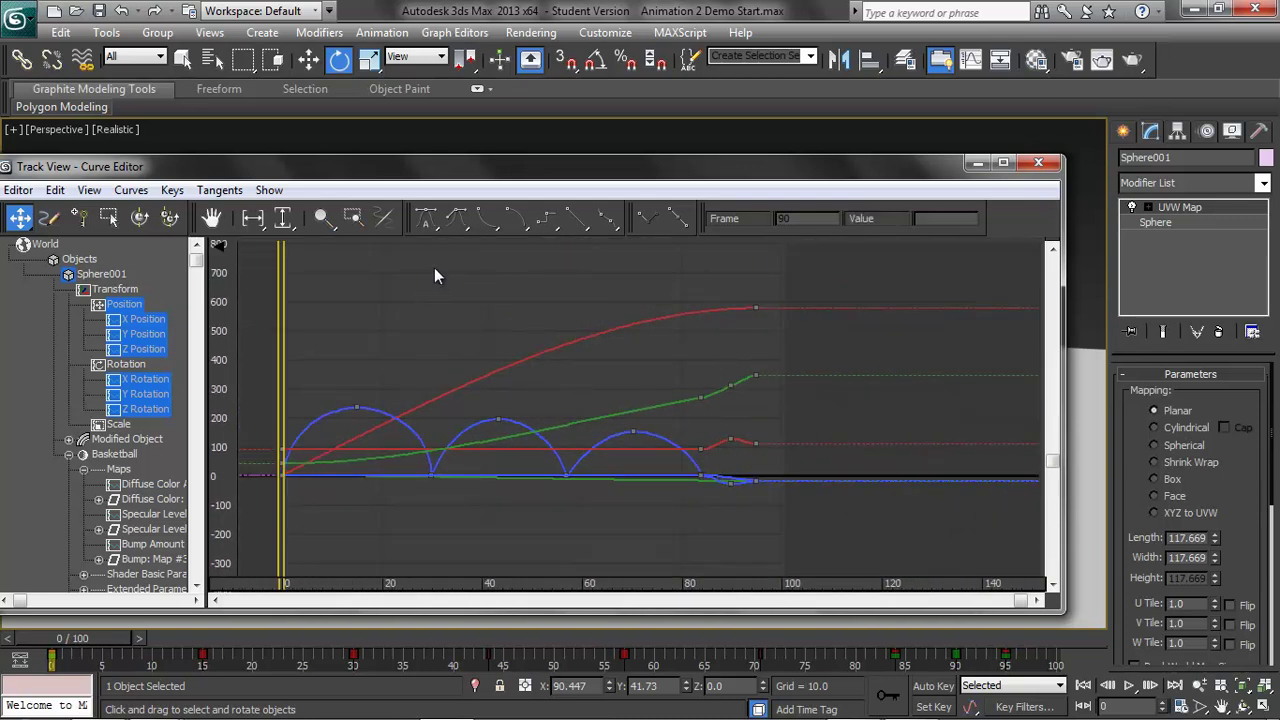
drag(854, 536, 844, 531)
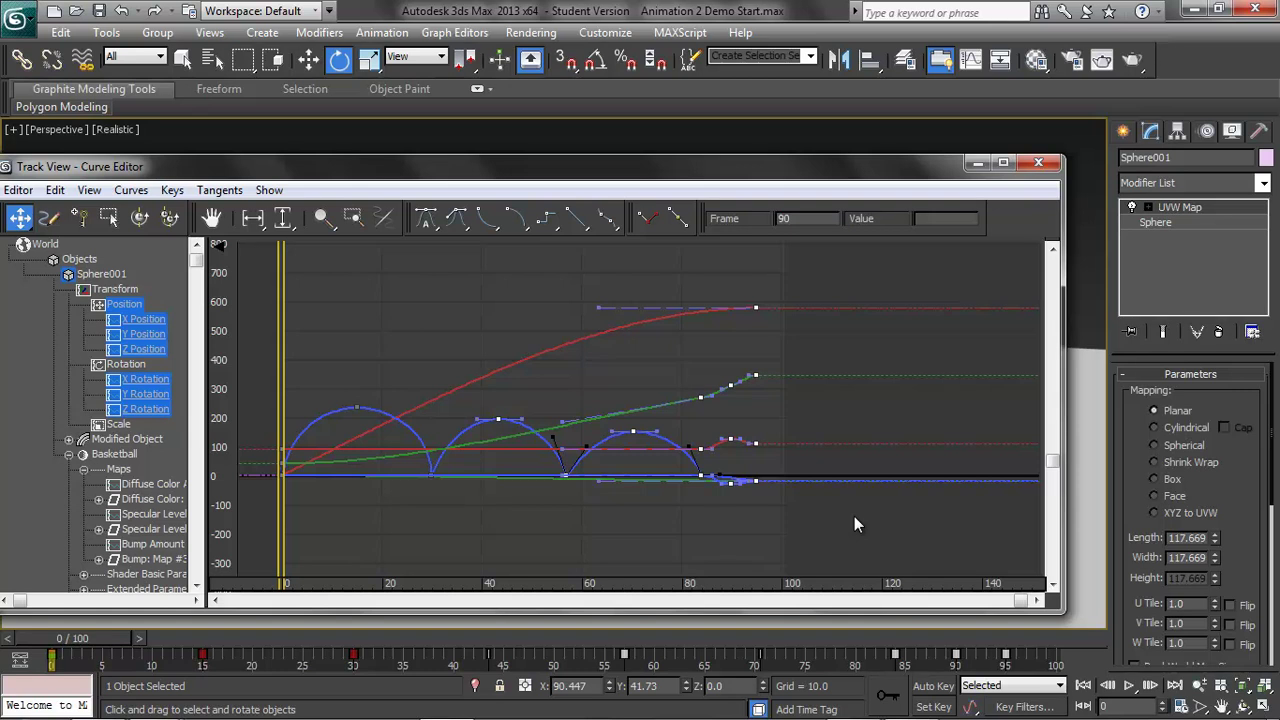
key(Delete)
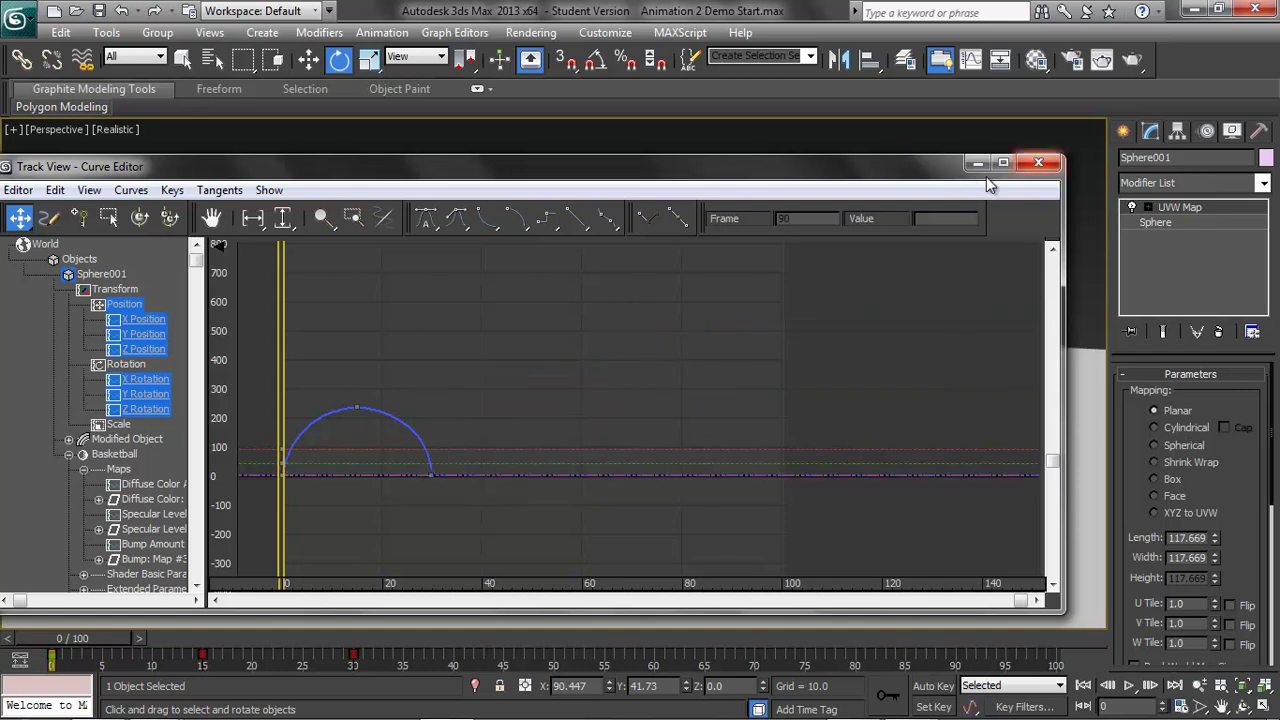
click(431, 474)
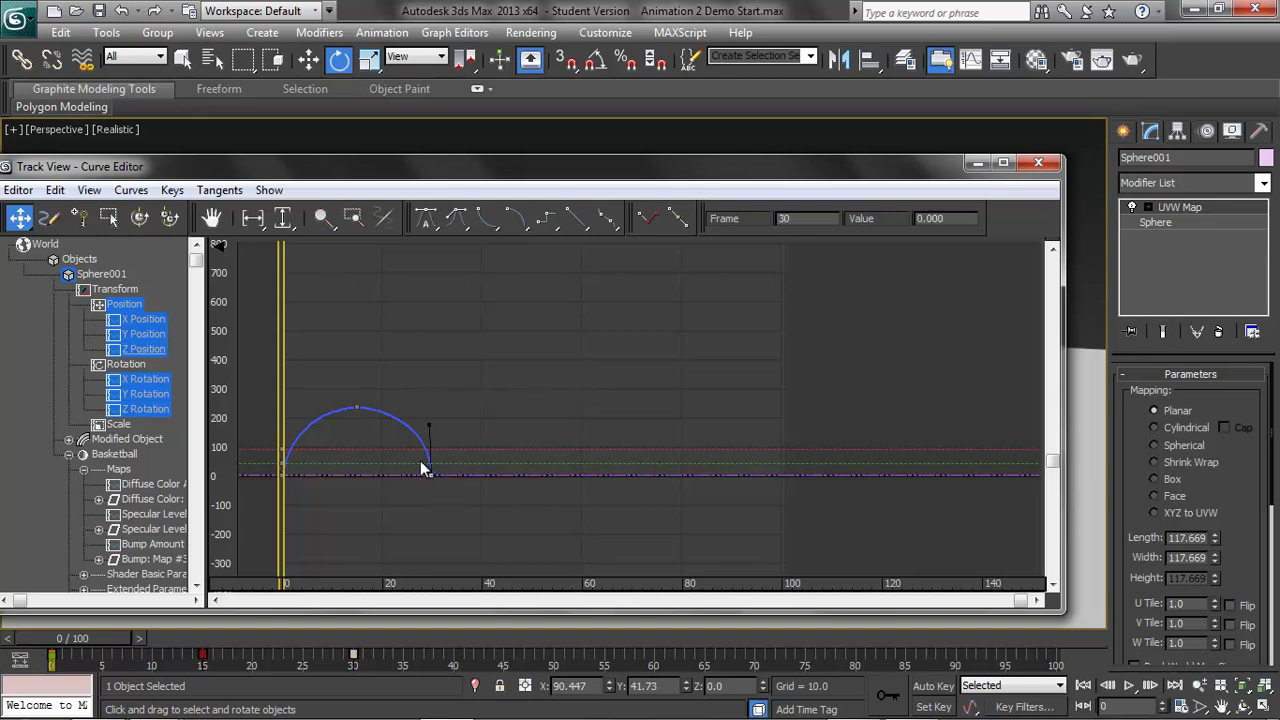
click(1038, 162)
Step: Set the animation's end time to frame 30 and play back the single bounce
click(1181, 706)
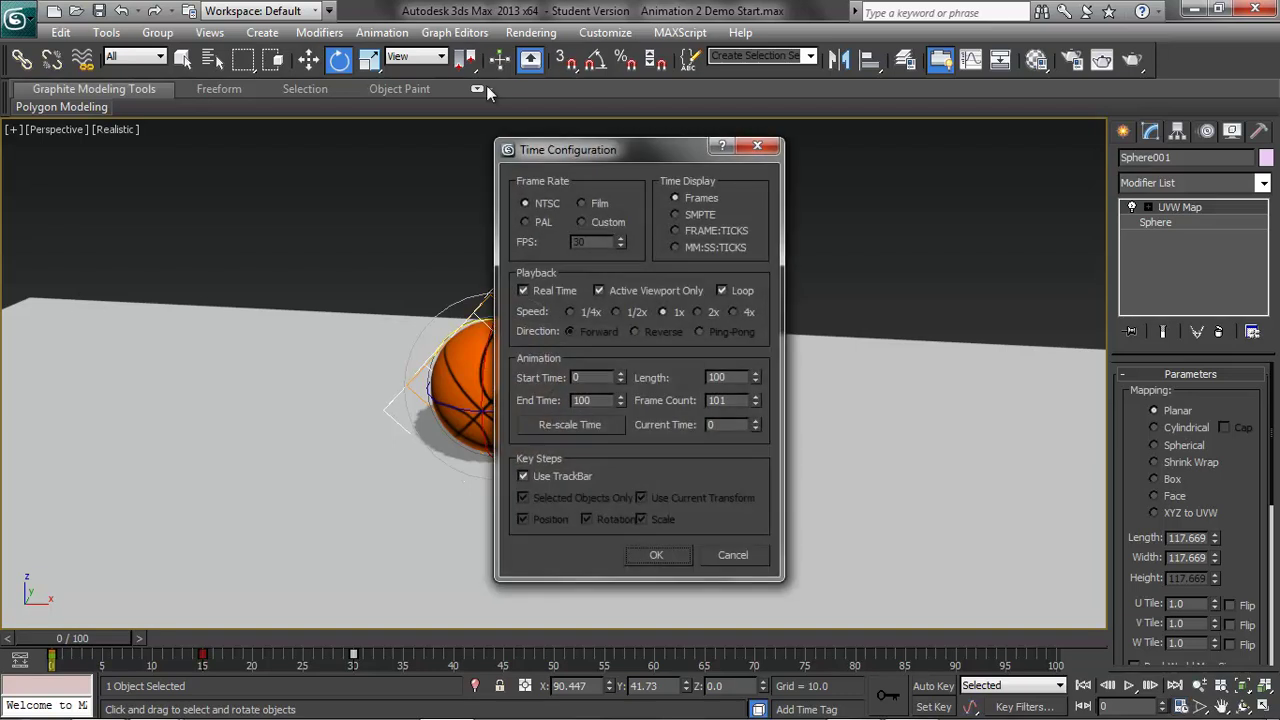
text(30)
click(597, 378)
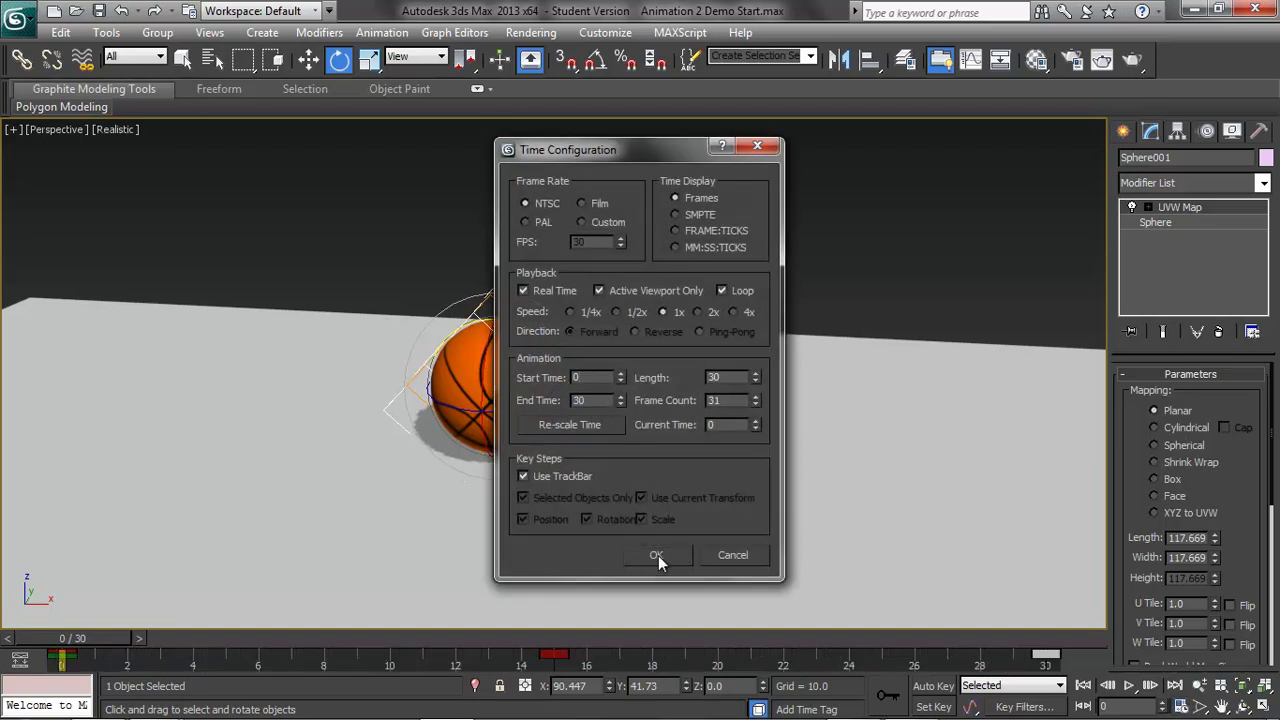
click(656, 555)
click(1129, 685)
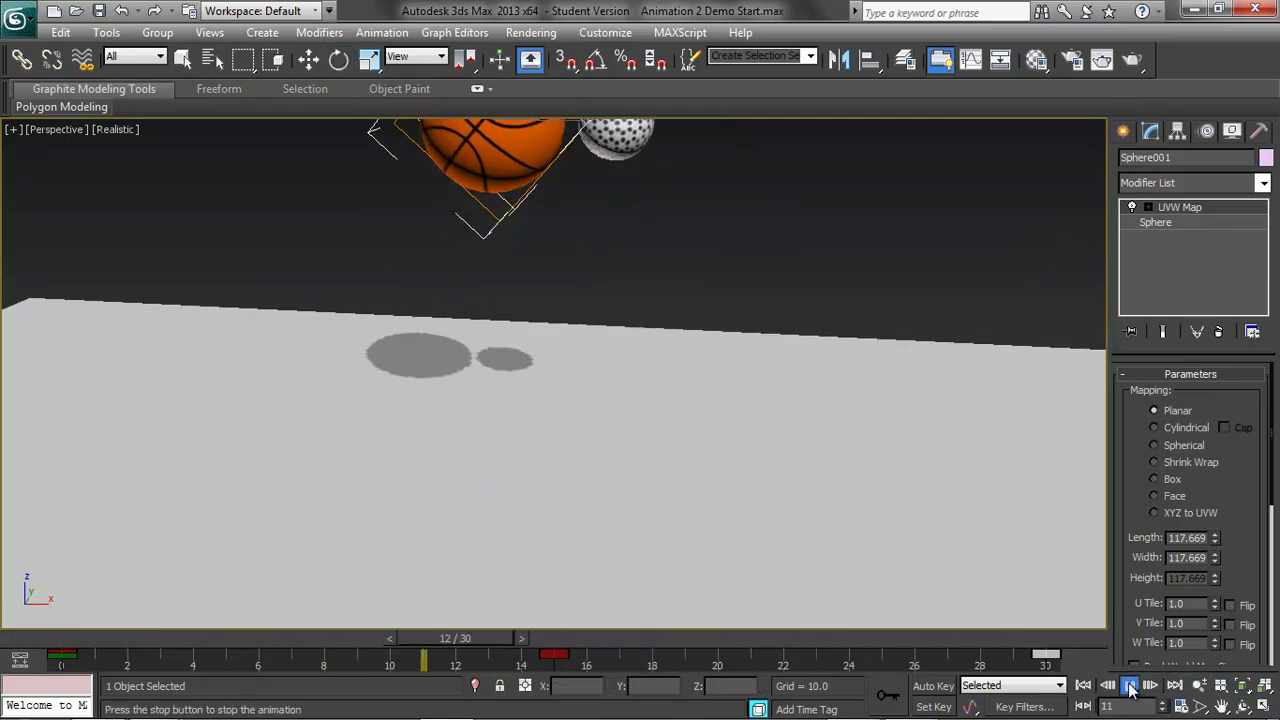
click(1129, 685)
Step: Delete the golf ball beside the basketball
key(e)
click(738, 198)
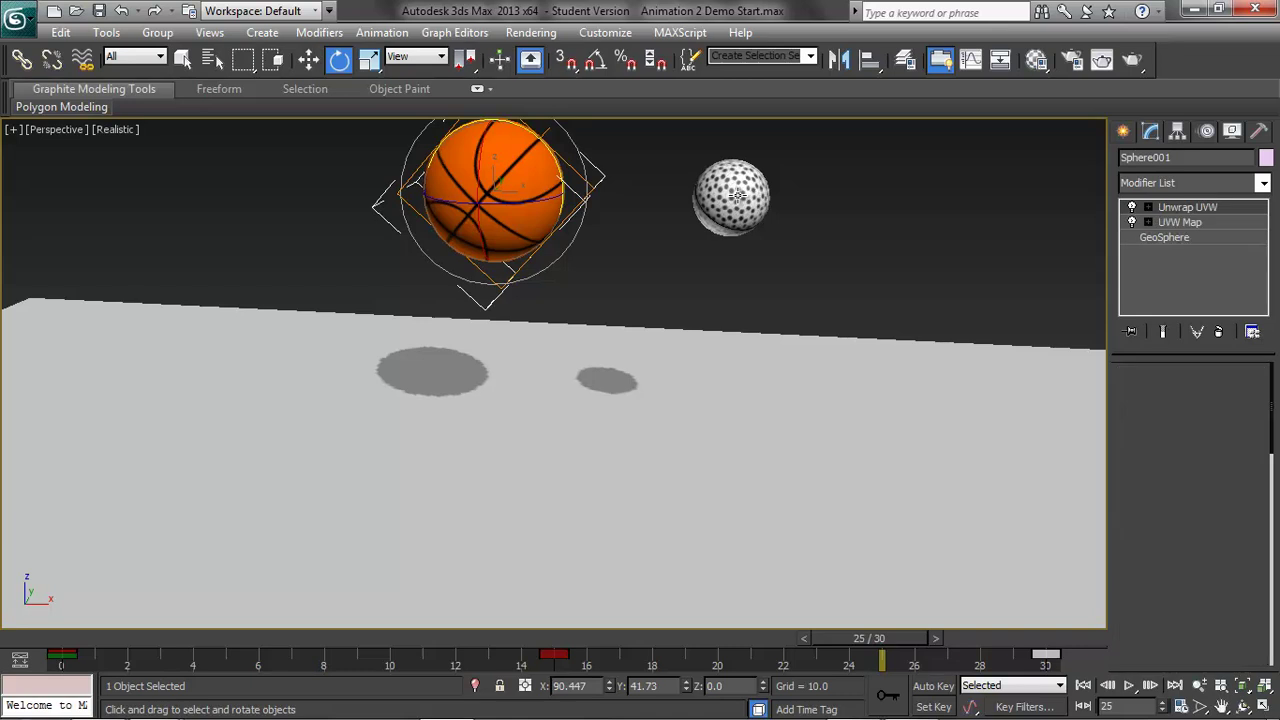
right_click(740, 200)
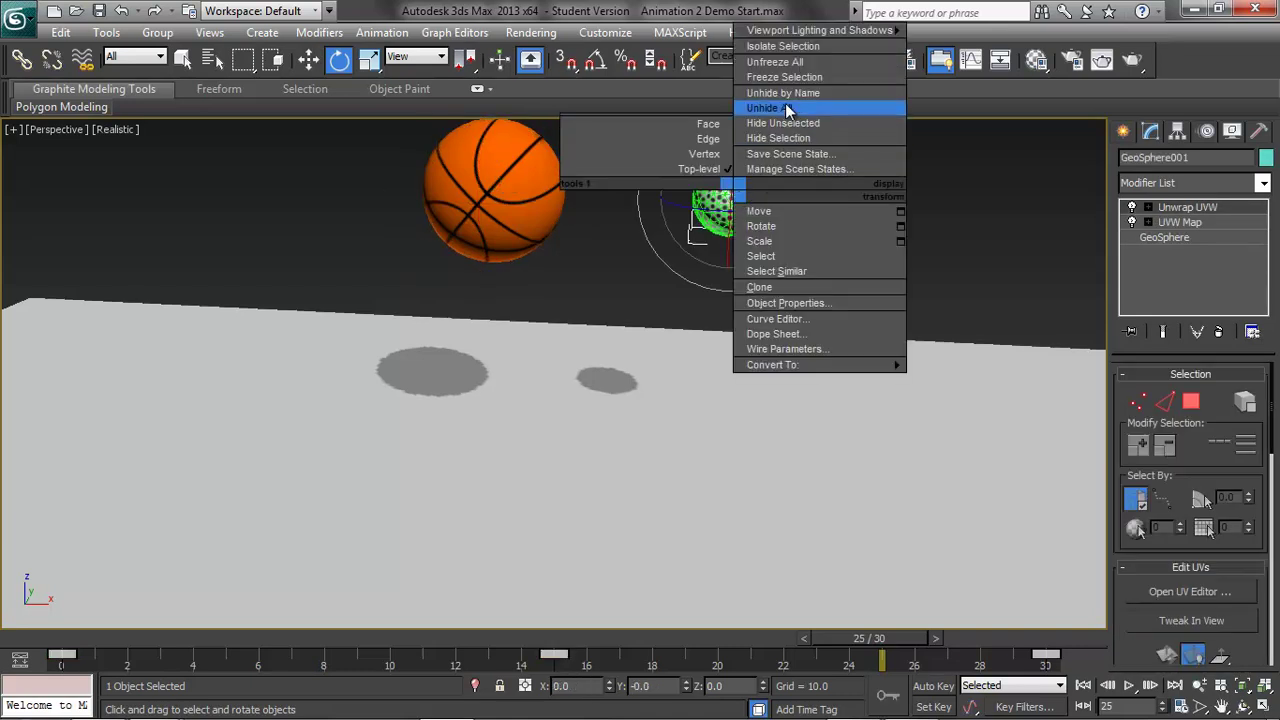
key(Escape)
key(Delete)
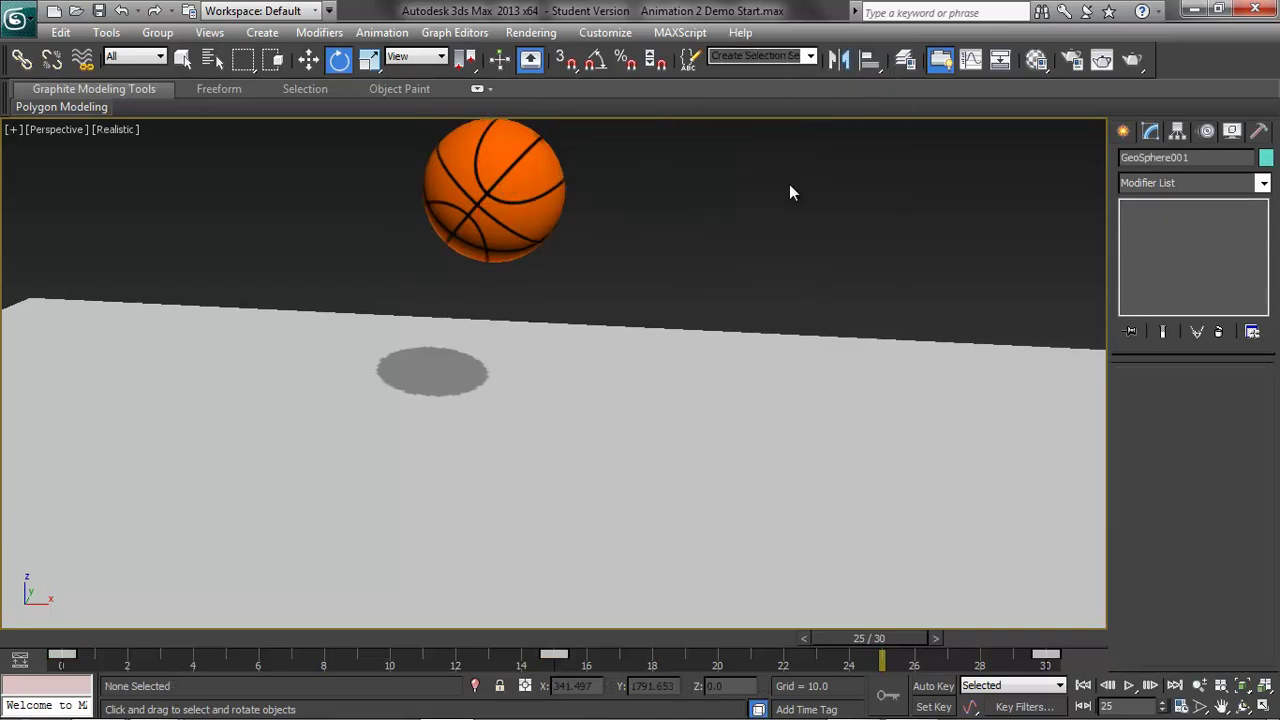
Step: Return to frame 0, view the basketball from a lower angle and play the bounce
drag(869, 638, 88, 594)
key(e)
alt+middle_drag(631, 486, 740, 490)
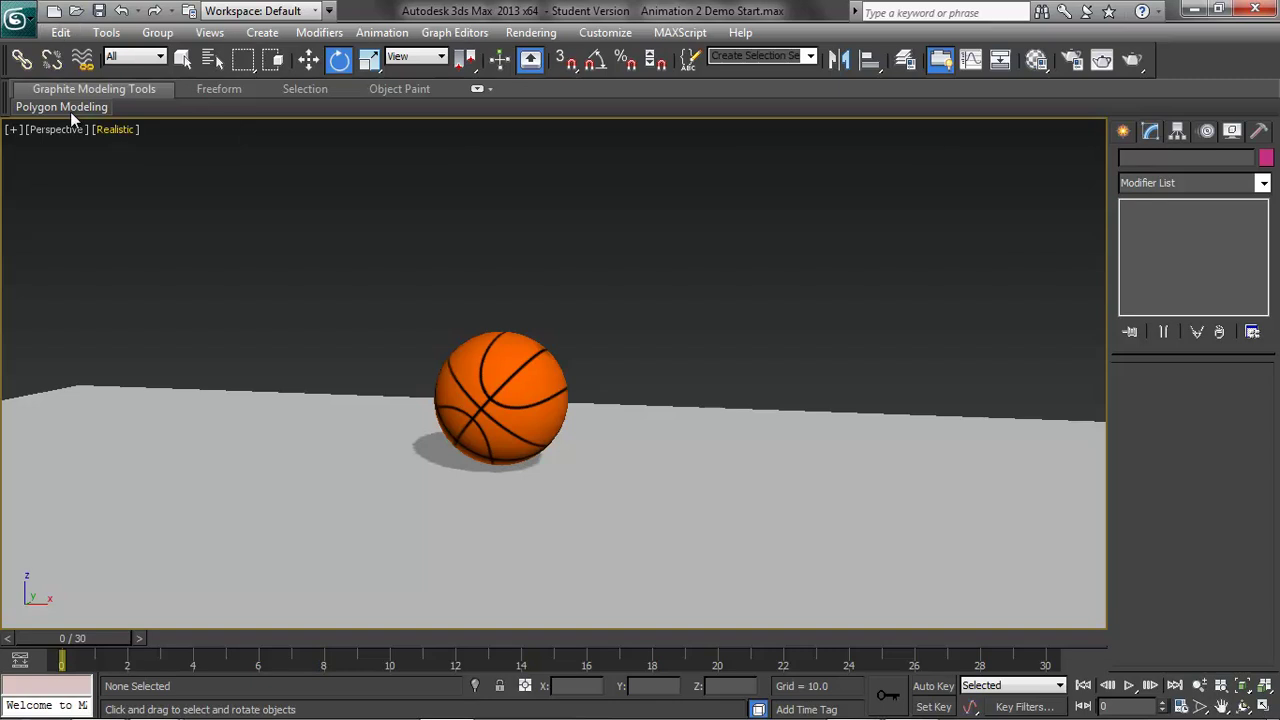
click(1129, 685)
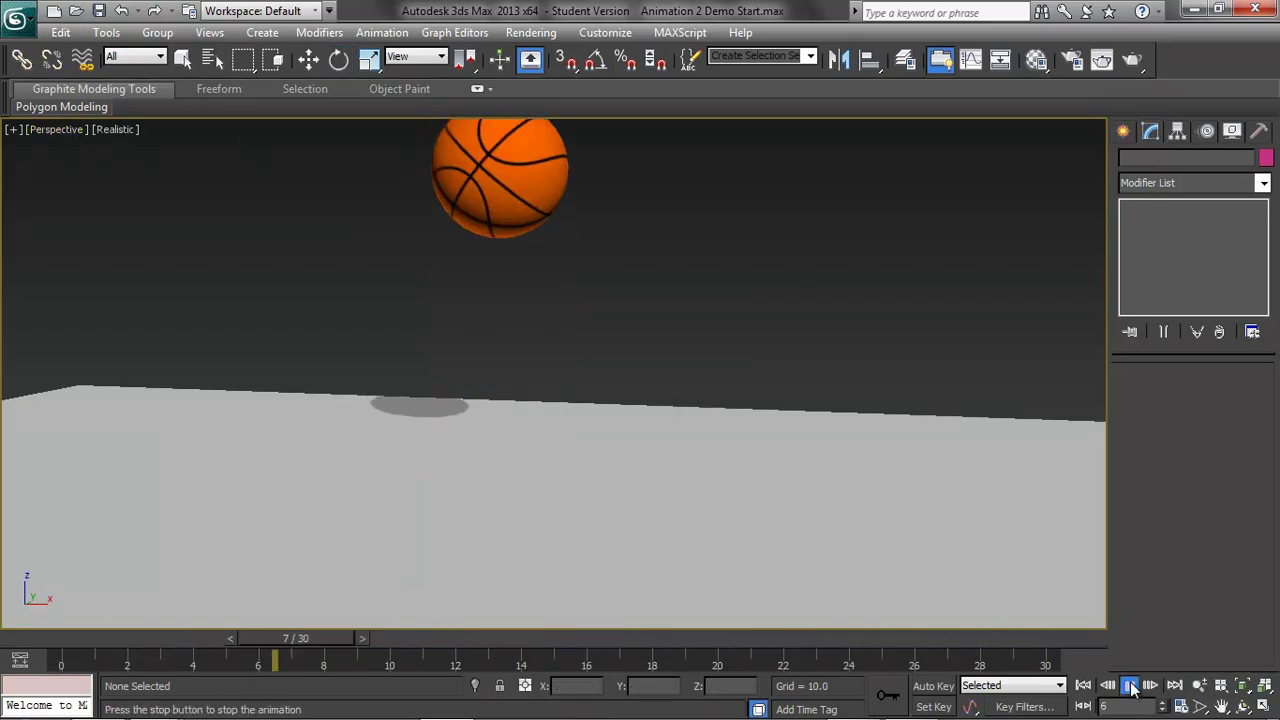
click(1129, 685)
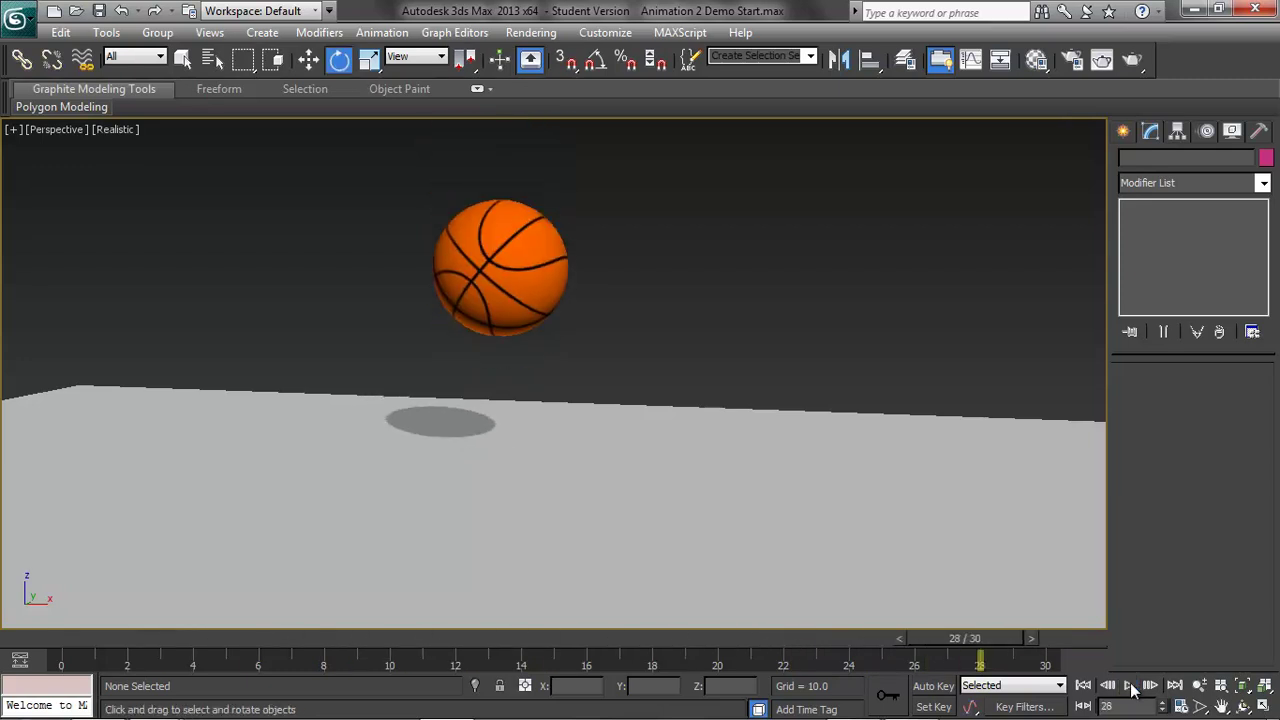
Step: Turn on Auto Key at frame 0 and set the Scale tool's reference coordinate system to Local
drag(968, 640, 60, 638)
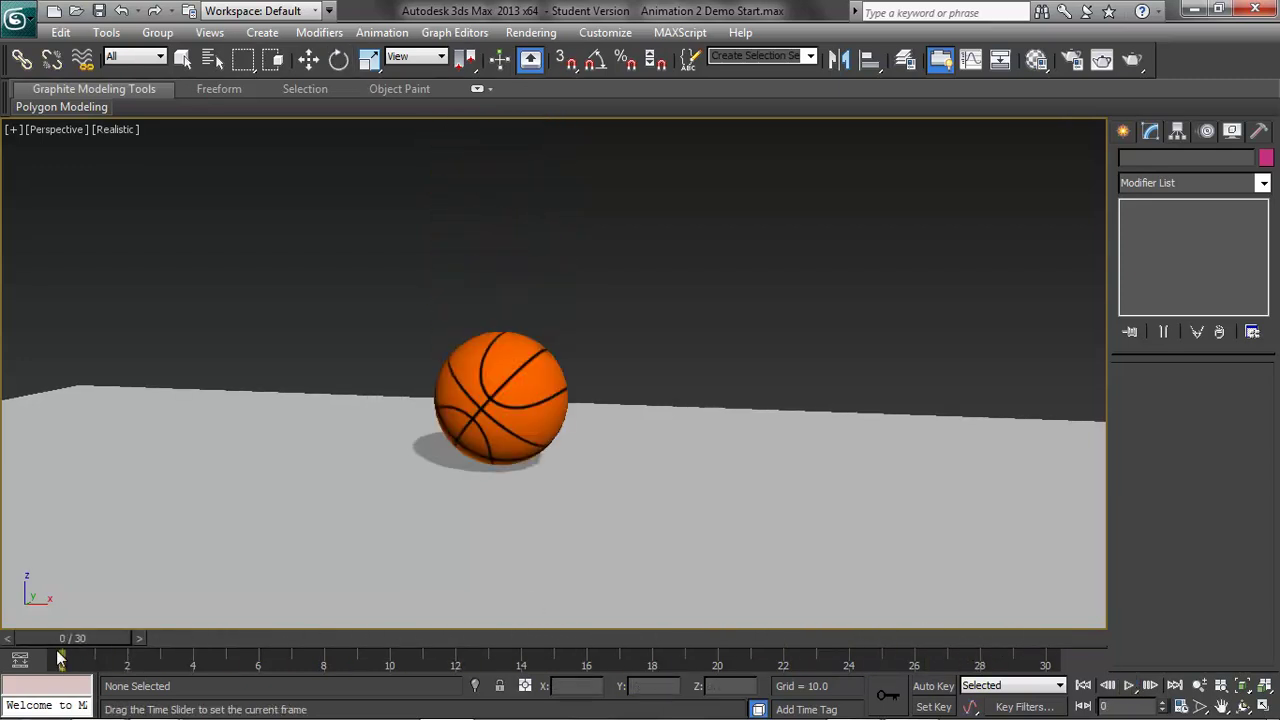
click(940, 688)
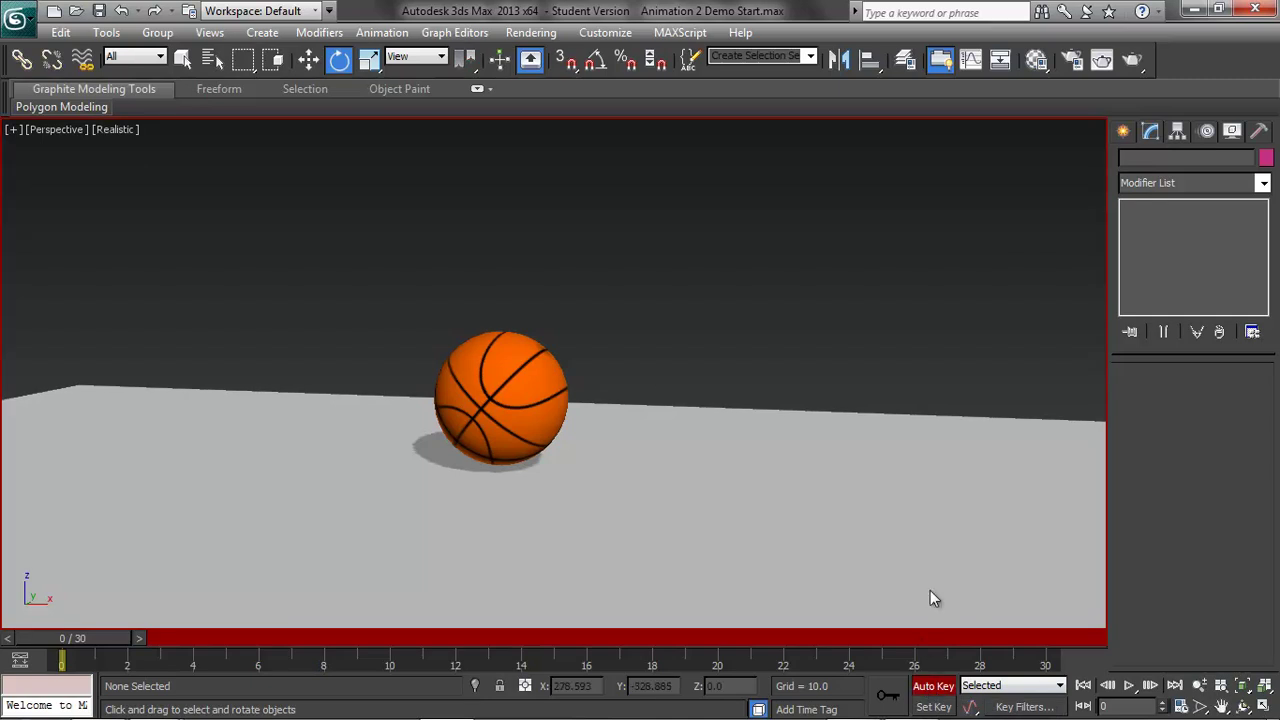
click(369, 59)
click(424, 58)
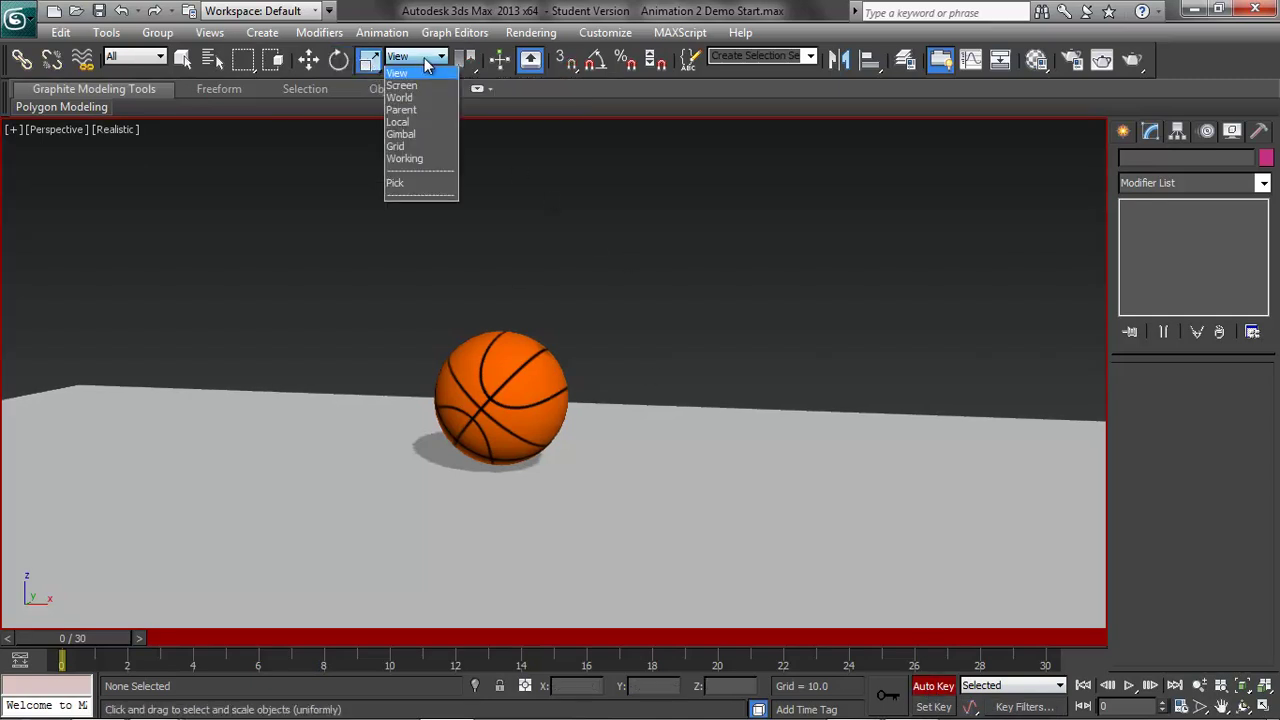
click(400, 122)
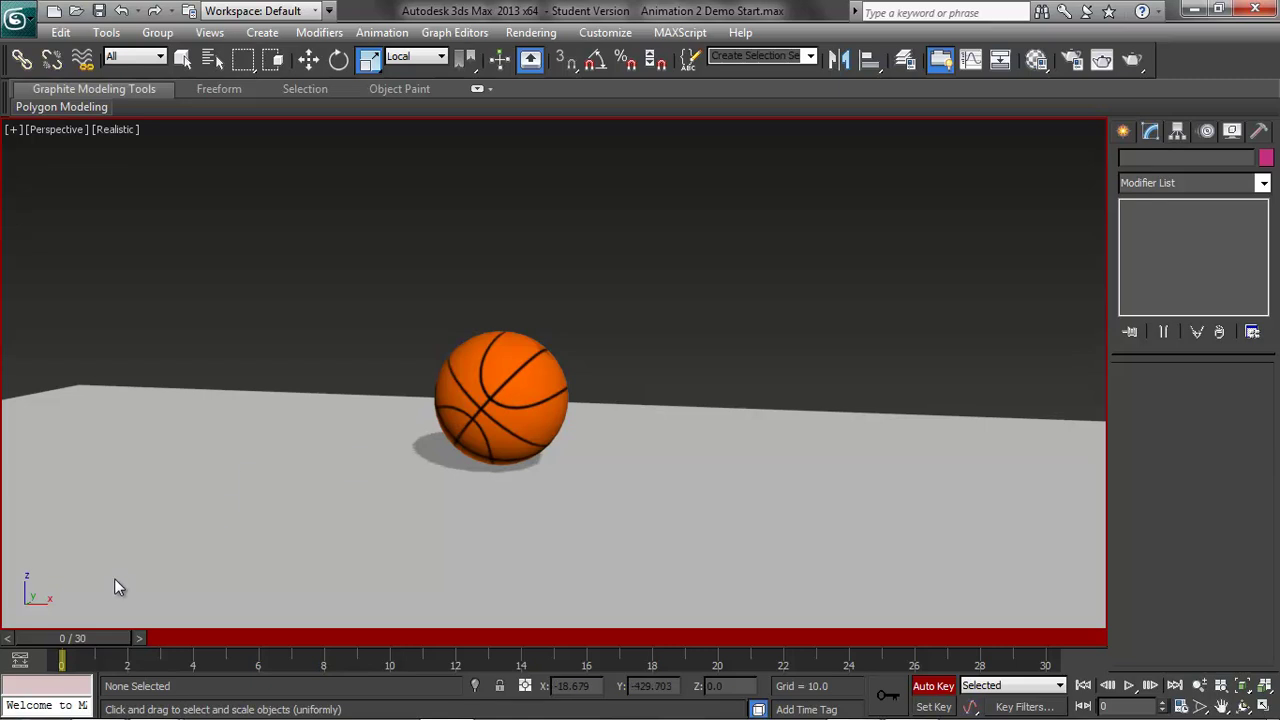
Step: At frame 30, squash the basketball vertically with World-axis scaling to about X 127, Y 76 and Z 124 percent
drag(98, 640, 1082, 707)
key(r)
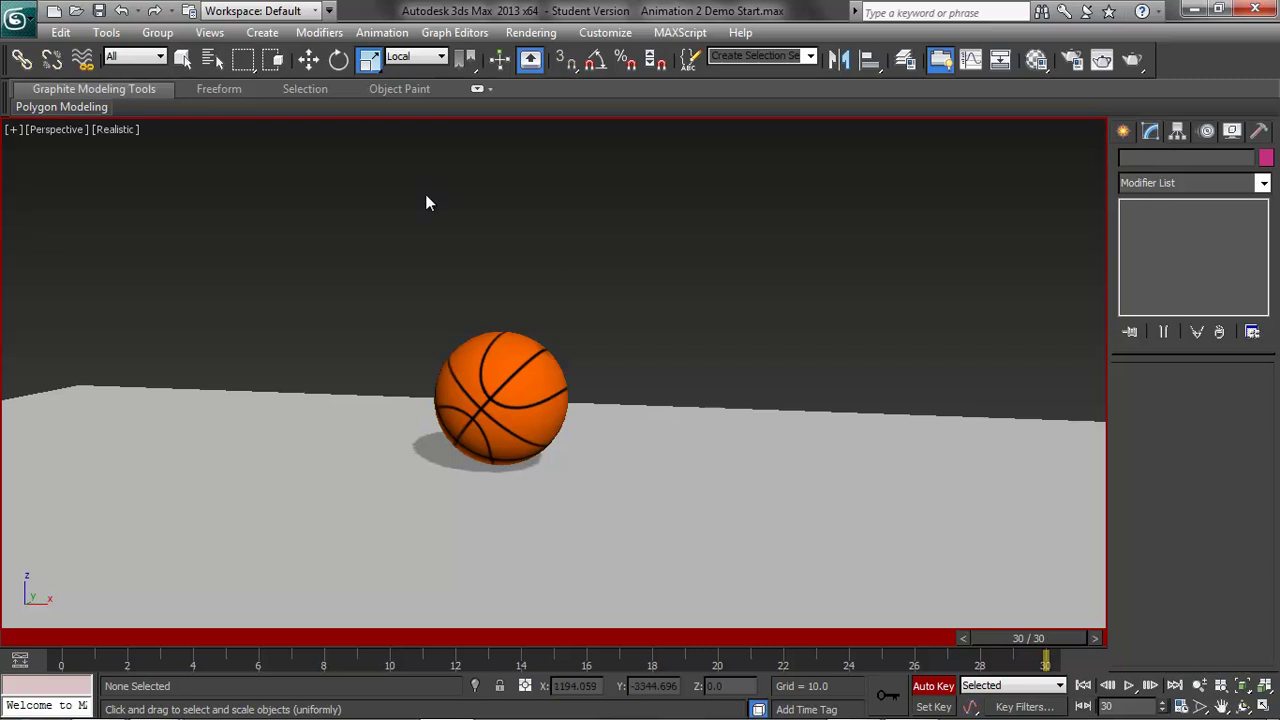
click(507, 397)
click(507, 397)
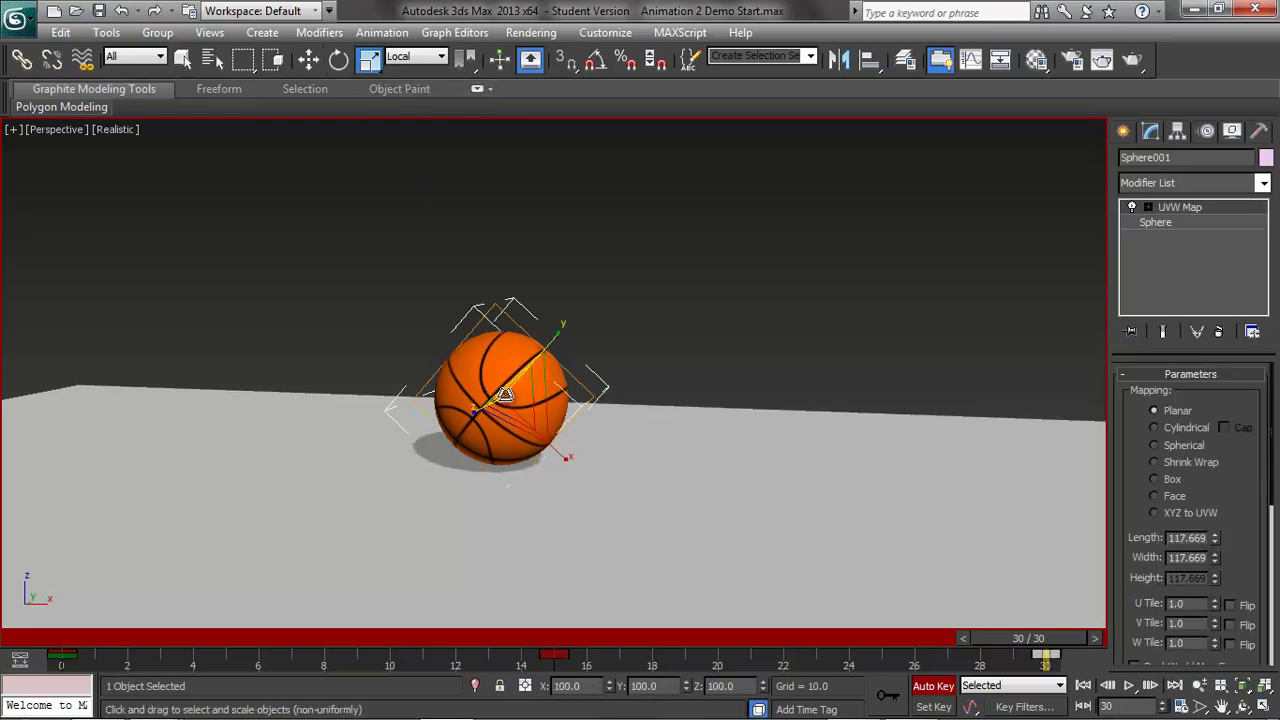
click(414, 57)
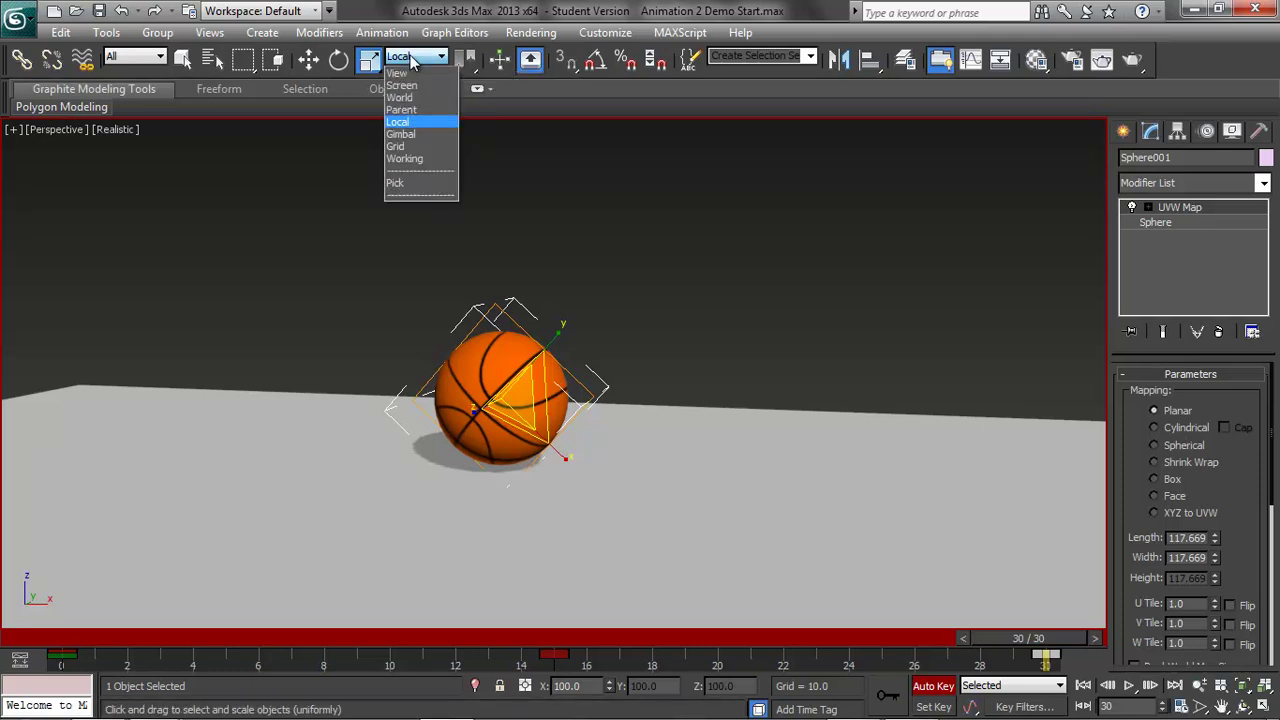
click(403, 100)
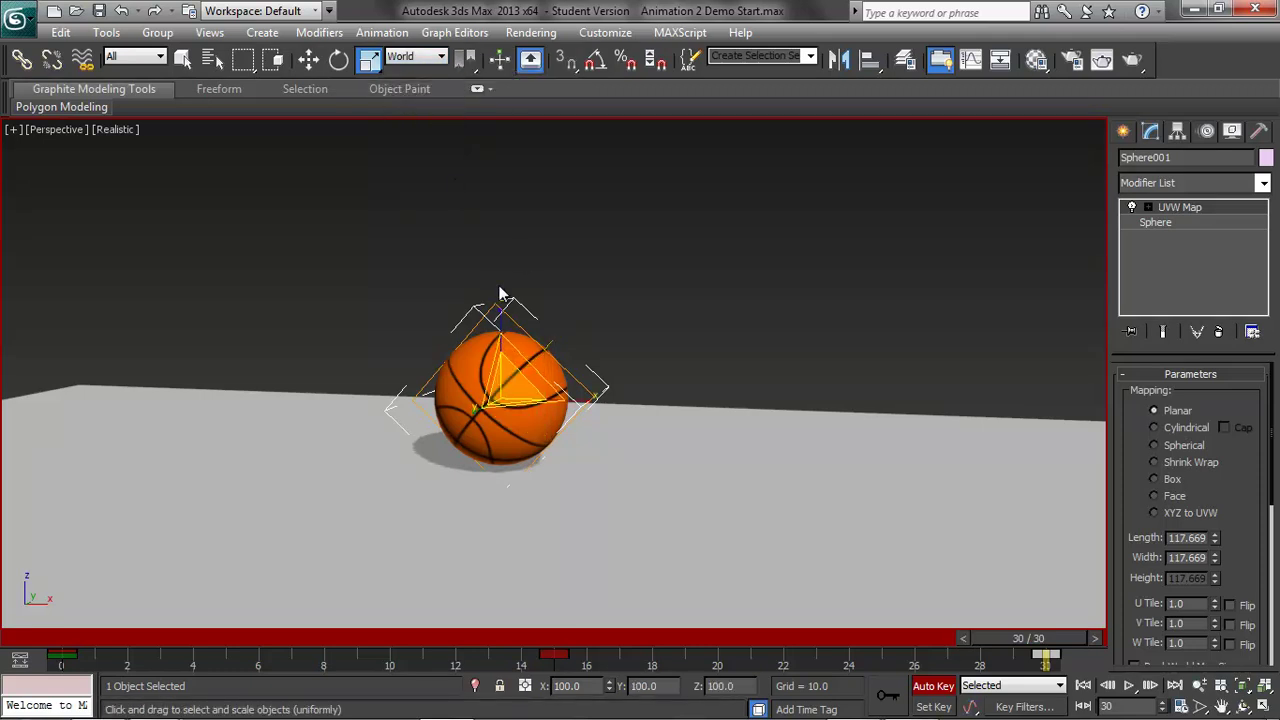
drag(500, 310, 503, 333)
drag(586, 395, 606, 399)
drag(471, 409, 467, 411)
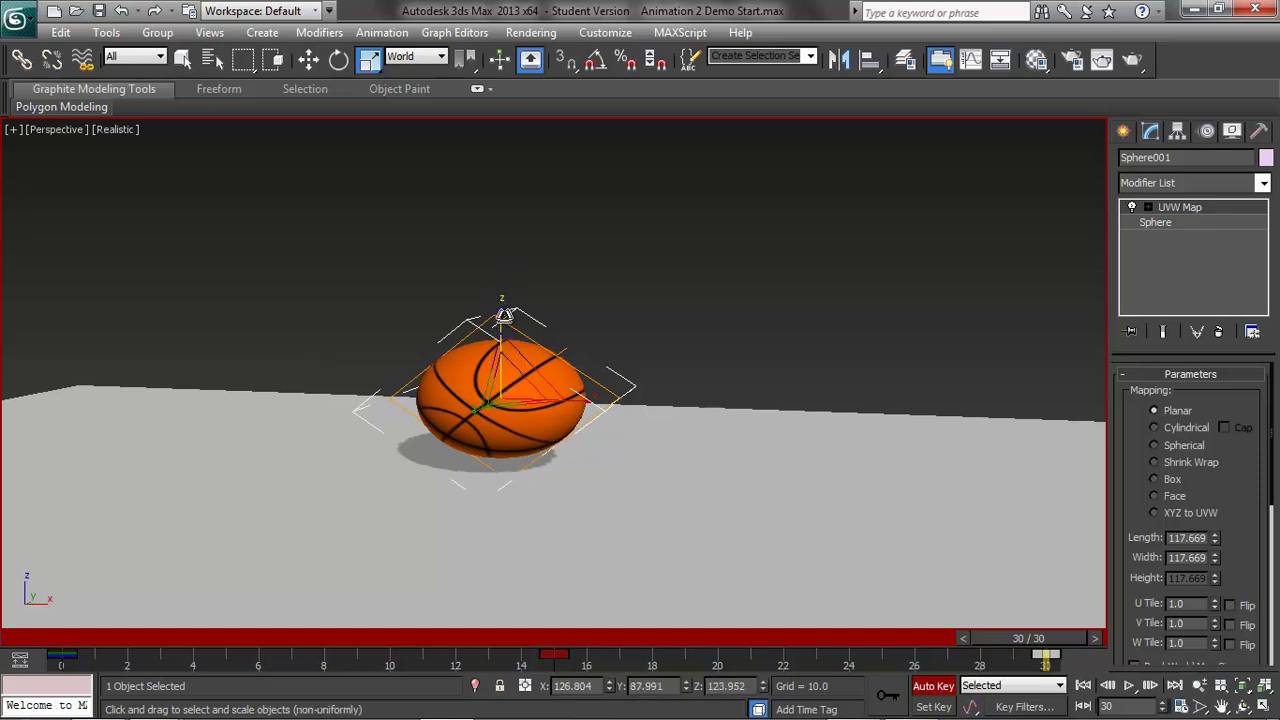
drag(501, 313, 505, 332)
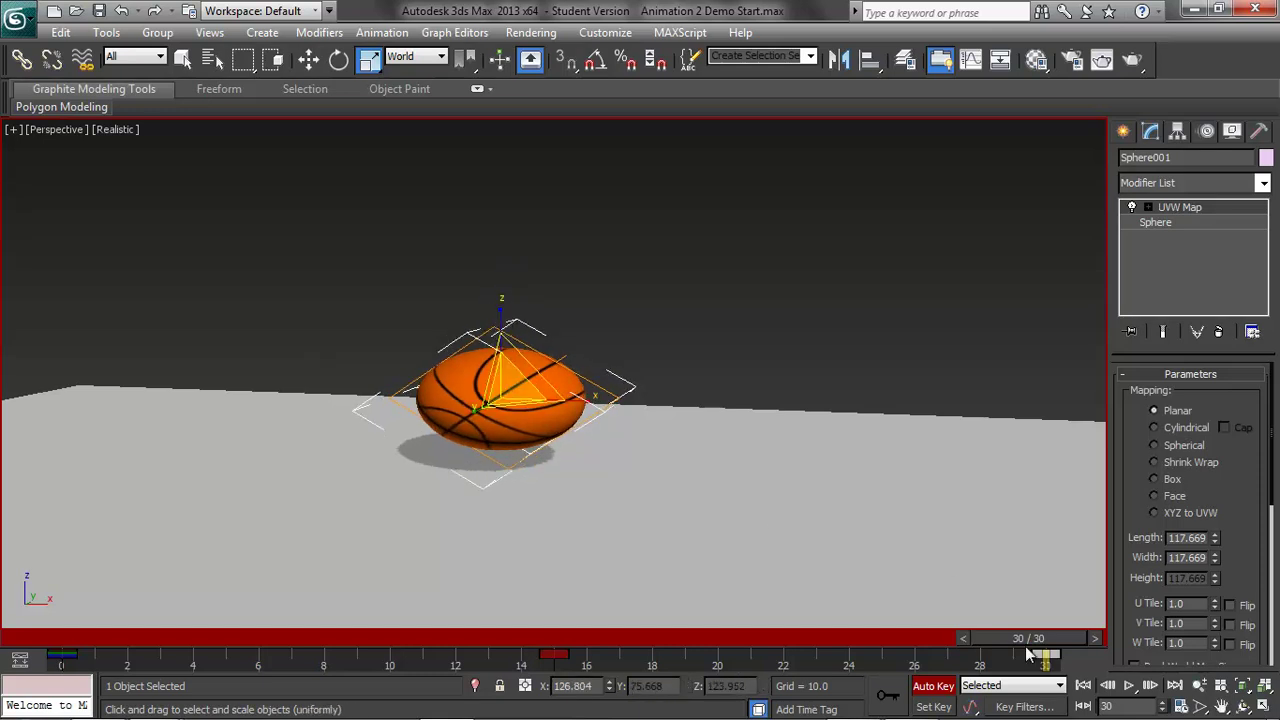
Step: At frame 15, reset the basketball's absolute local scale to 100 on X, Y and Z
drag(1022, 643, 550, 668)
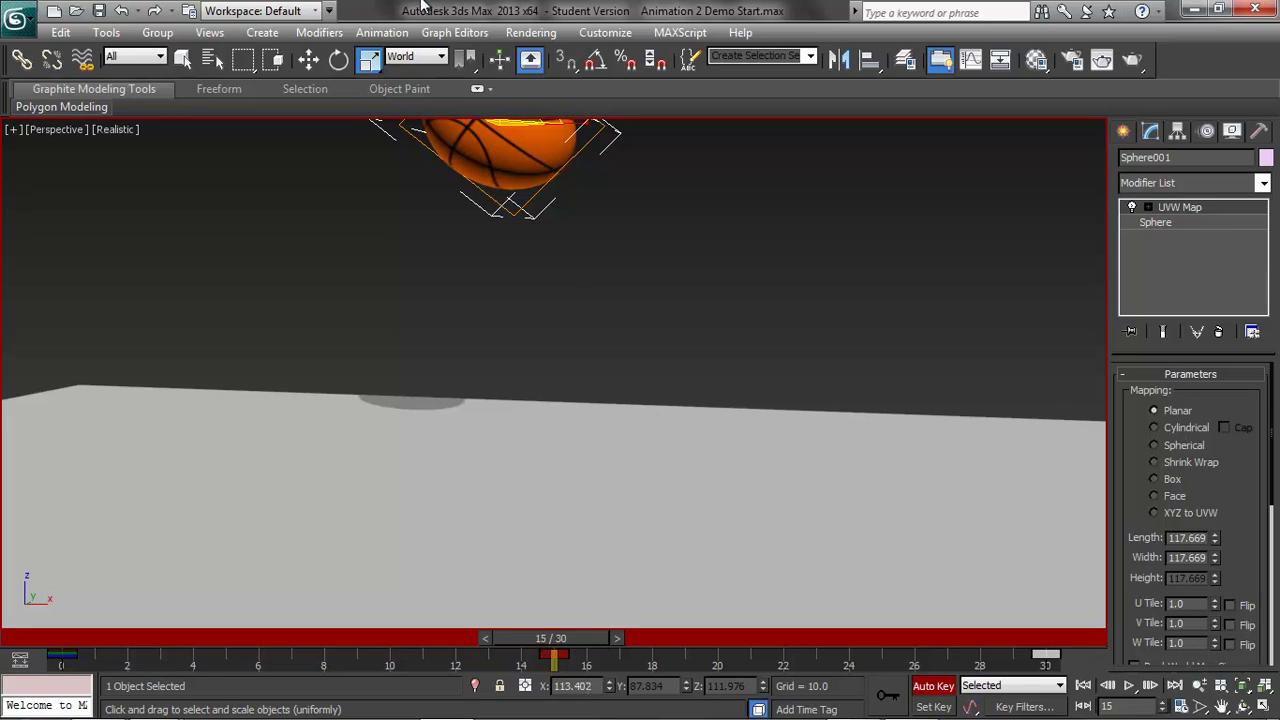
right_click(371, 62)
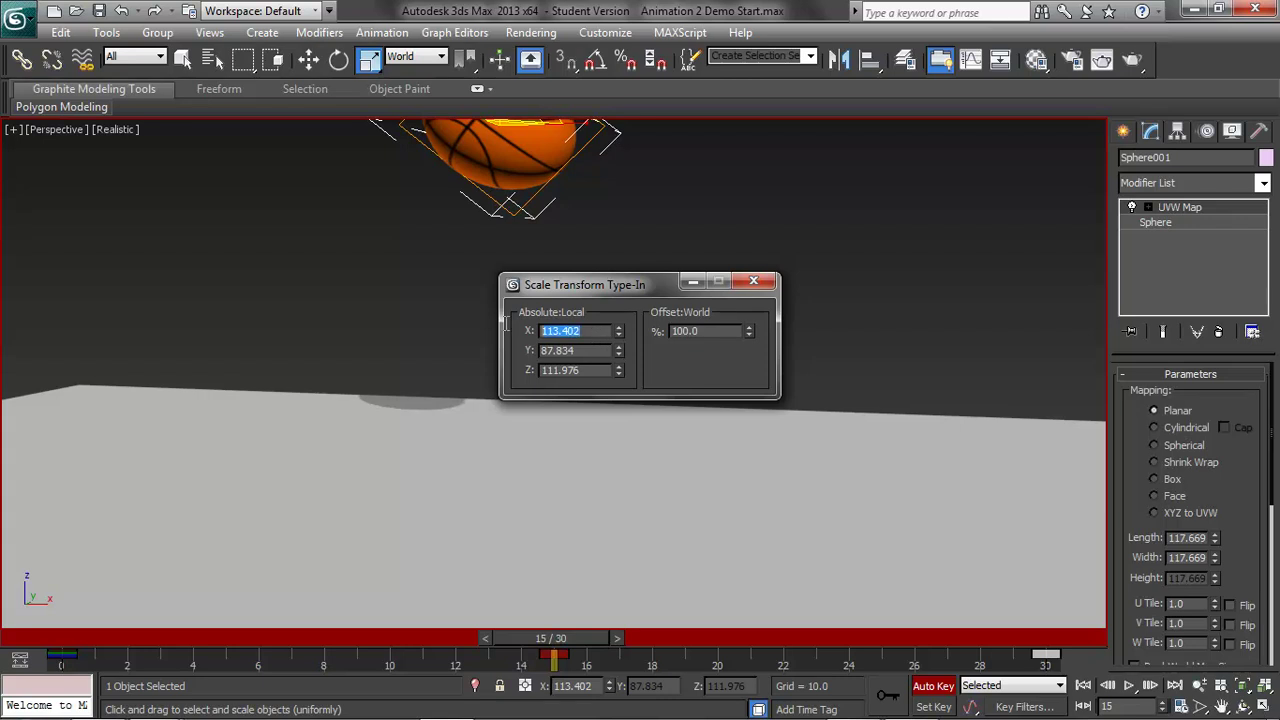
text(100)
key(Tab)
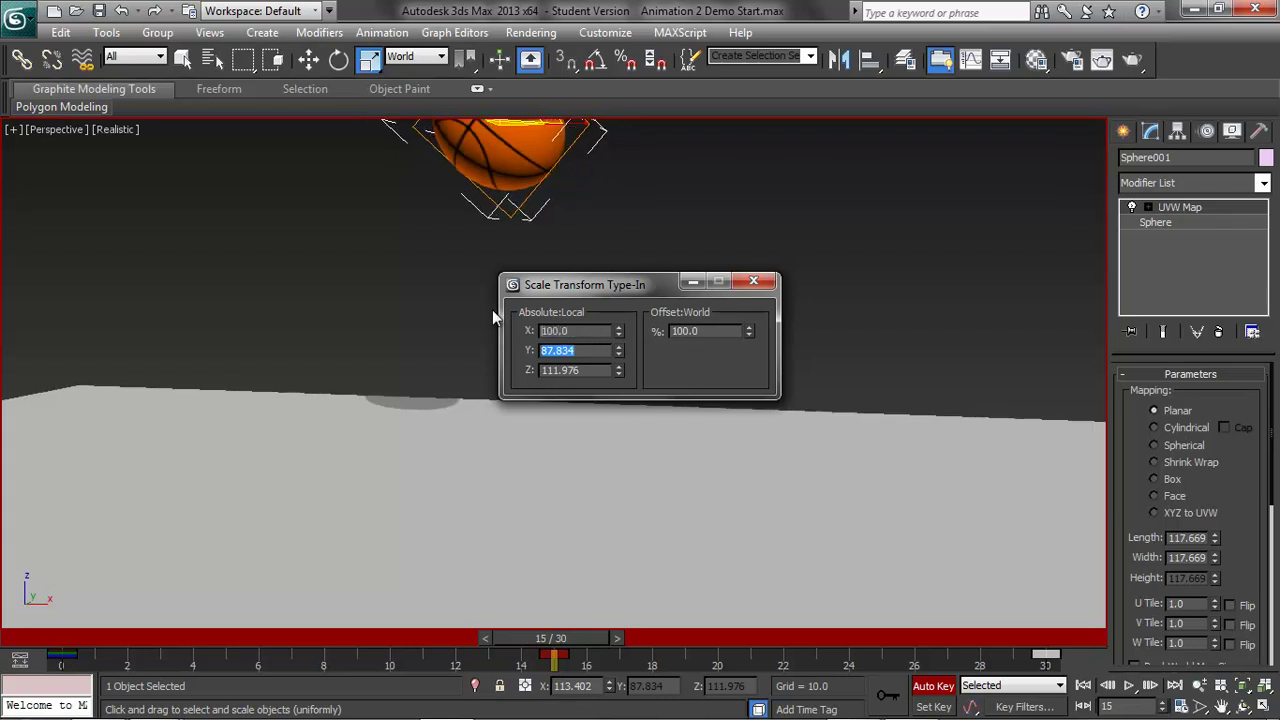
text(100)
key(Tab)
text(100)
key(Tab)
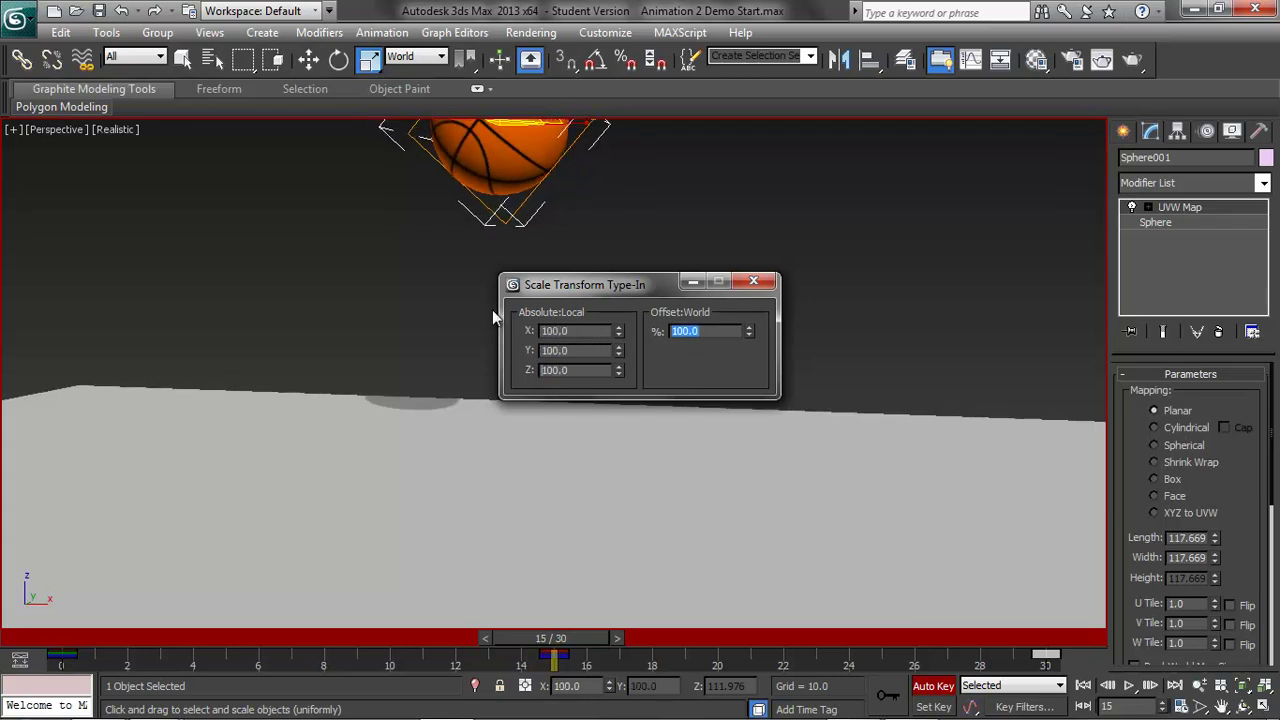
click(587, 331)
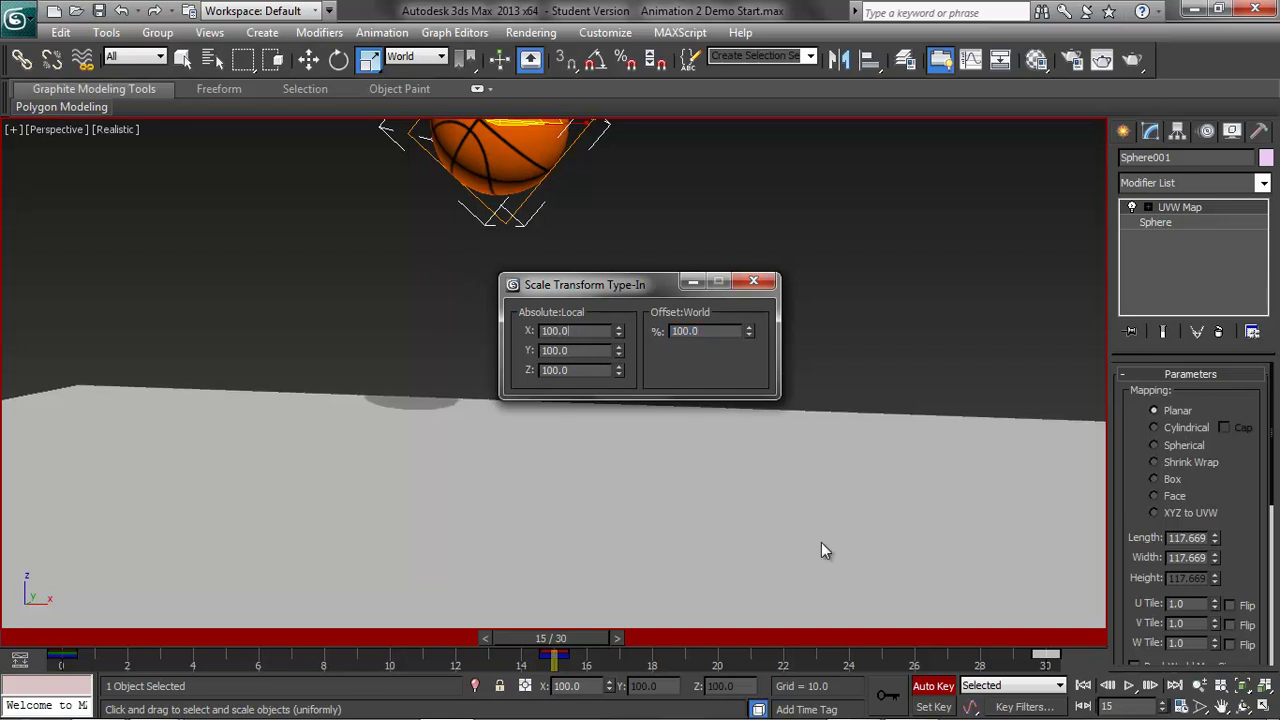
click(753, 284)
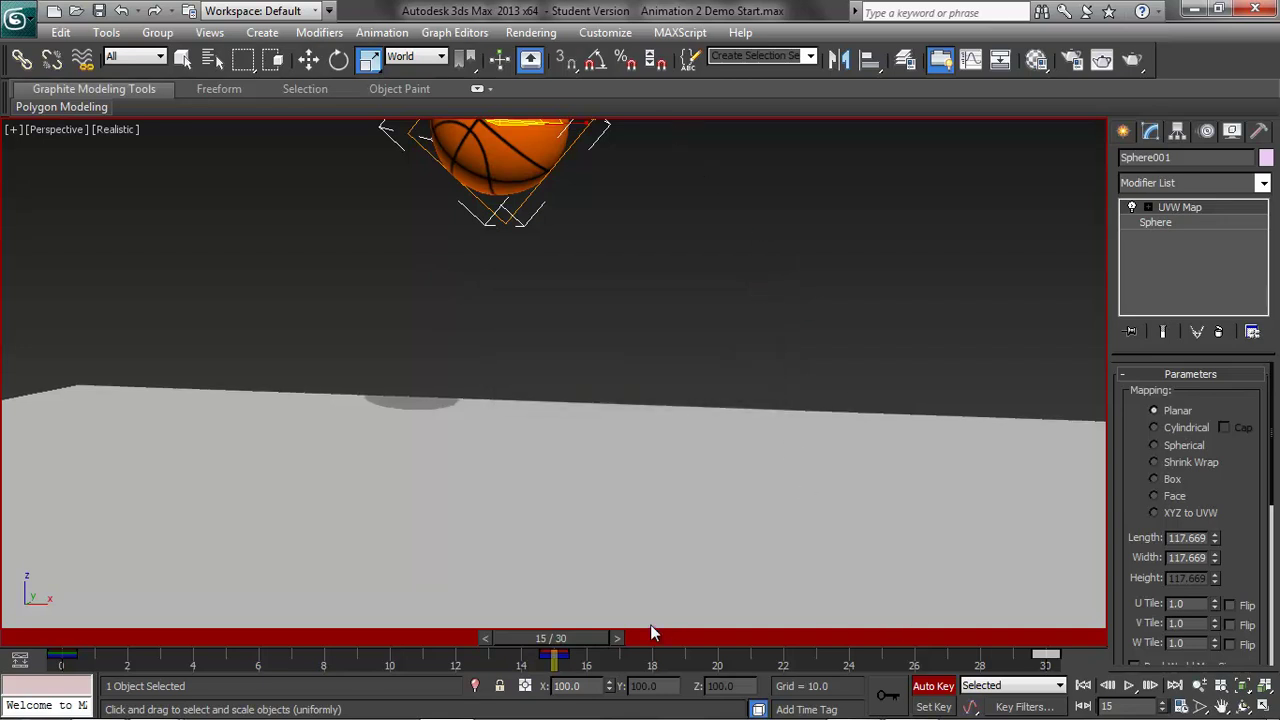
Step: Scrub from frame 15 to frame 30 and play the bounce to check the squash
drag(580, 632, 1045, 656)
drag(1107, 683, 1060, 688)
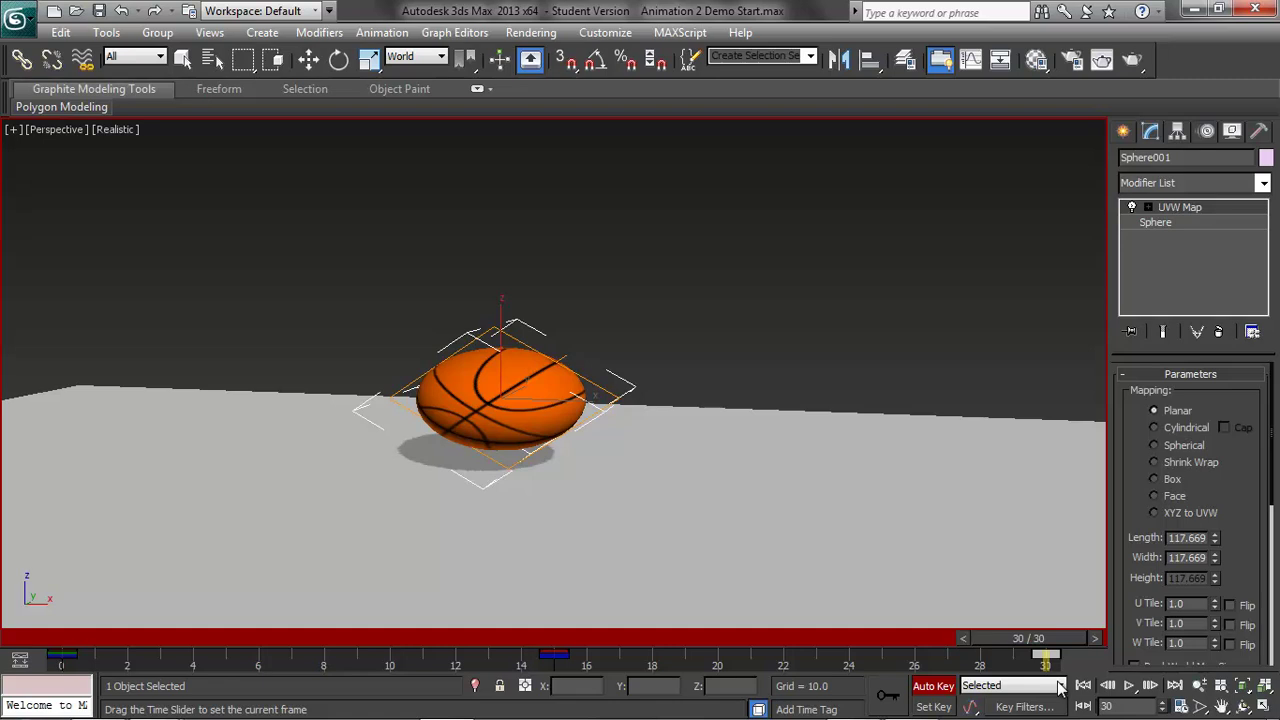
click(1128, 685)
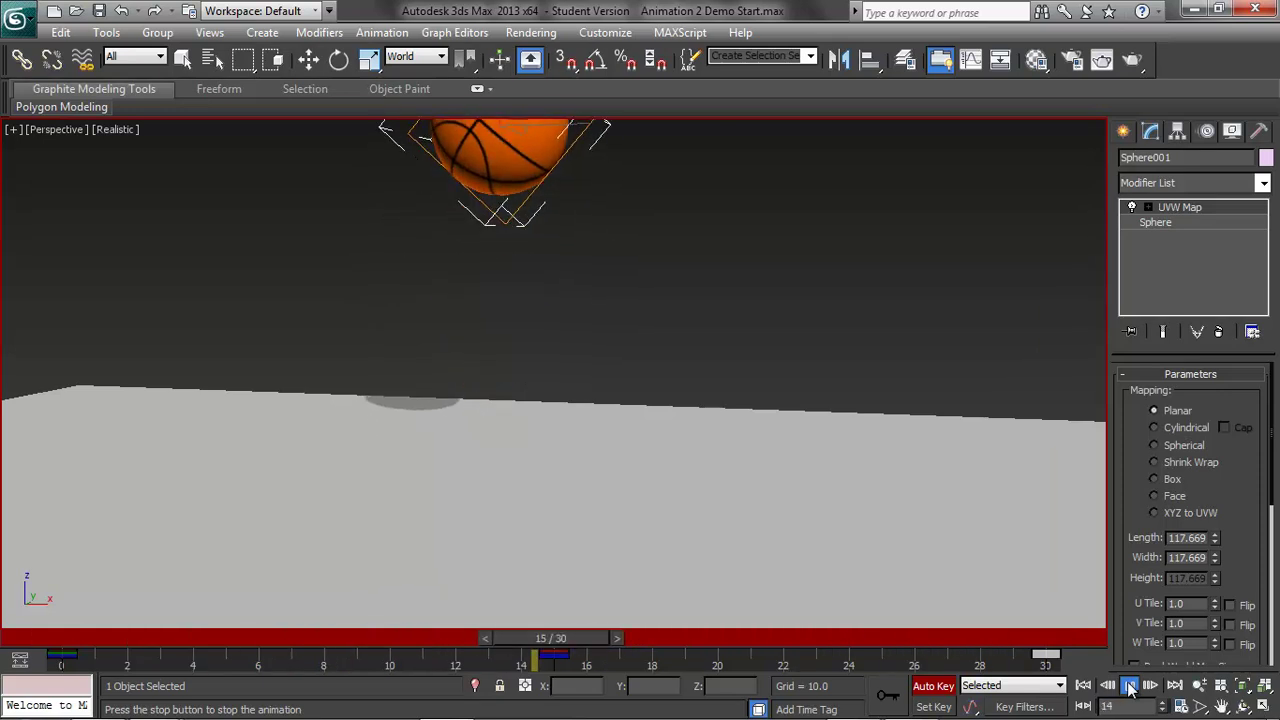
click(1130, 685)
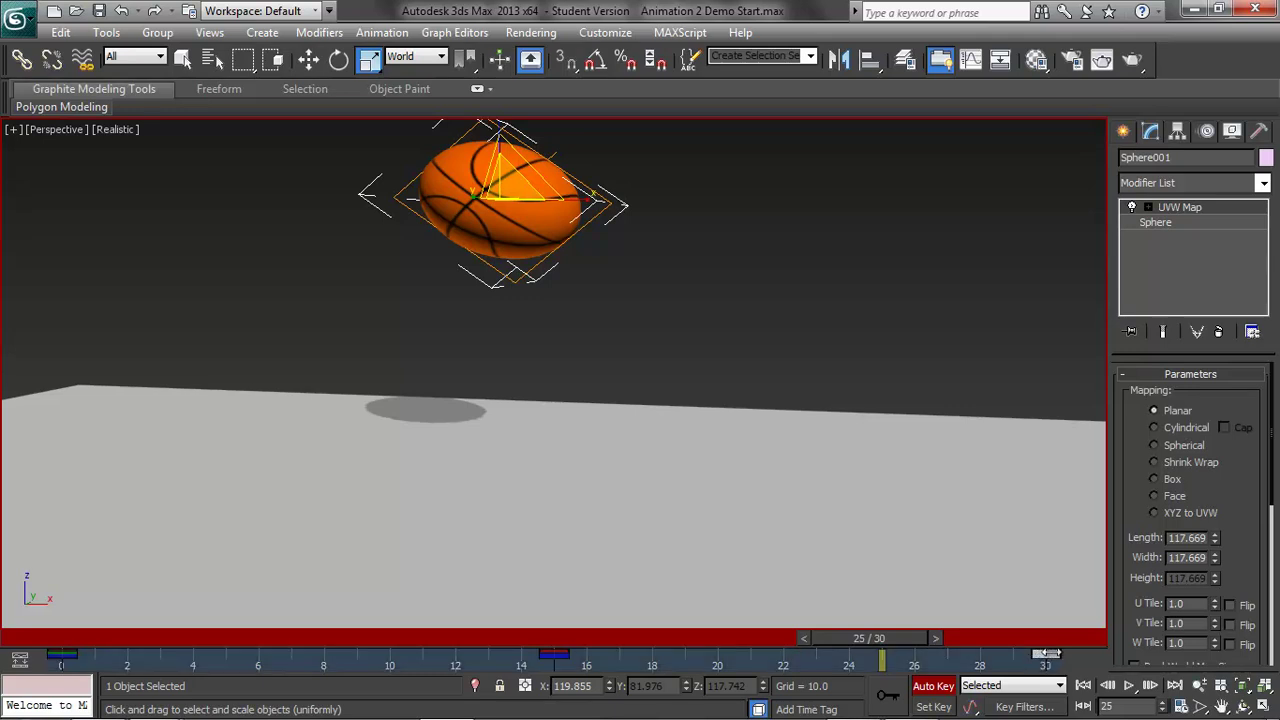
Step: Copy the basketball's squashed key from frame 30 to frame 0 and play the loop
shift+drag(1047, 652, 57, 633)
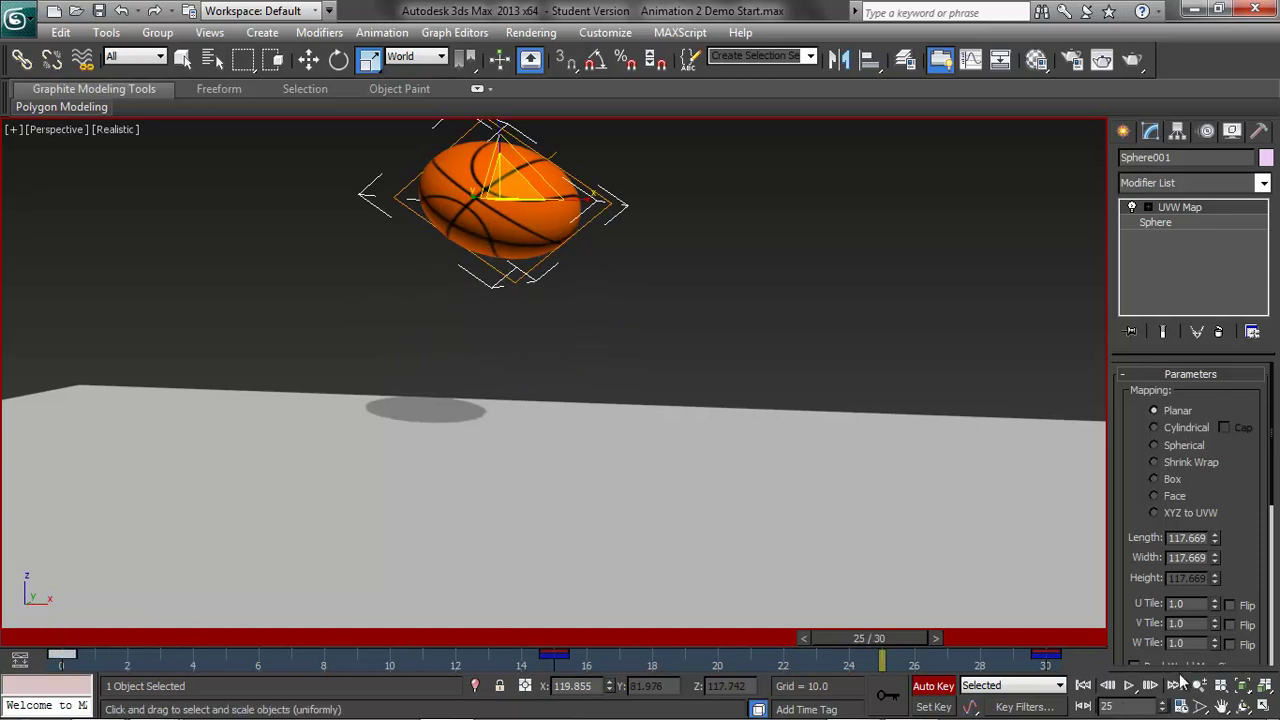
click(1129, 686)
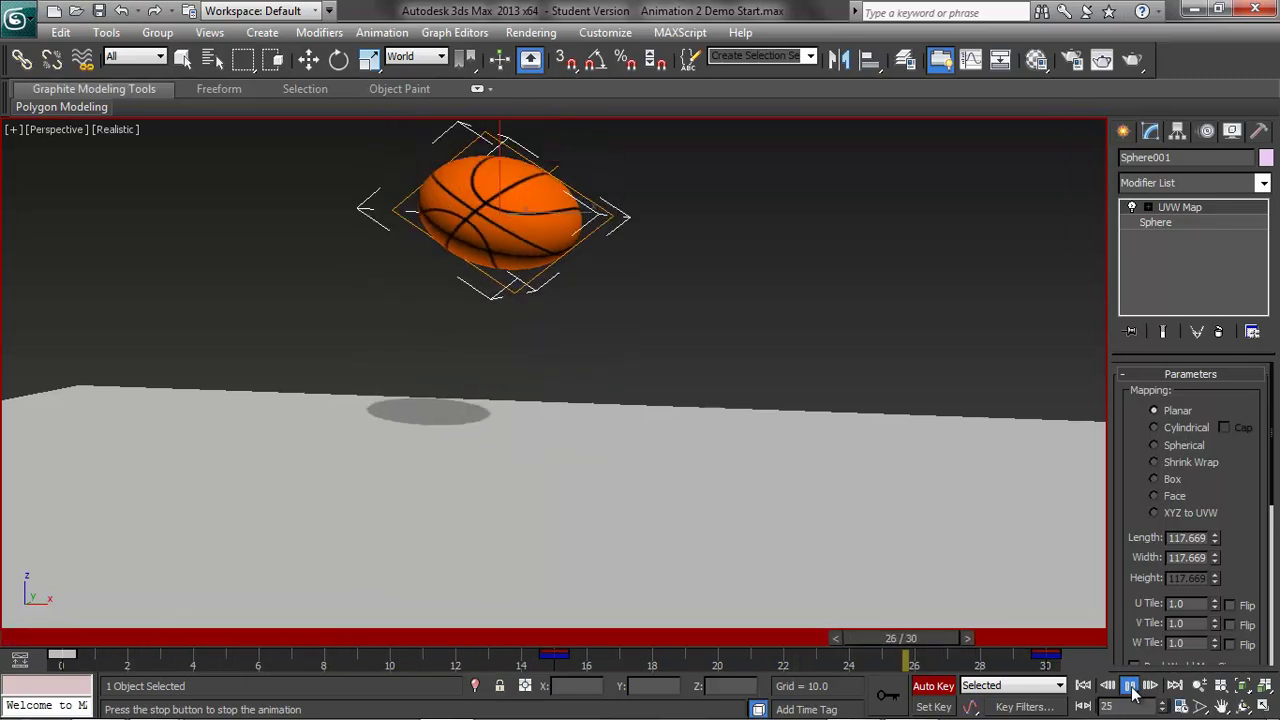
click(1131, 687)
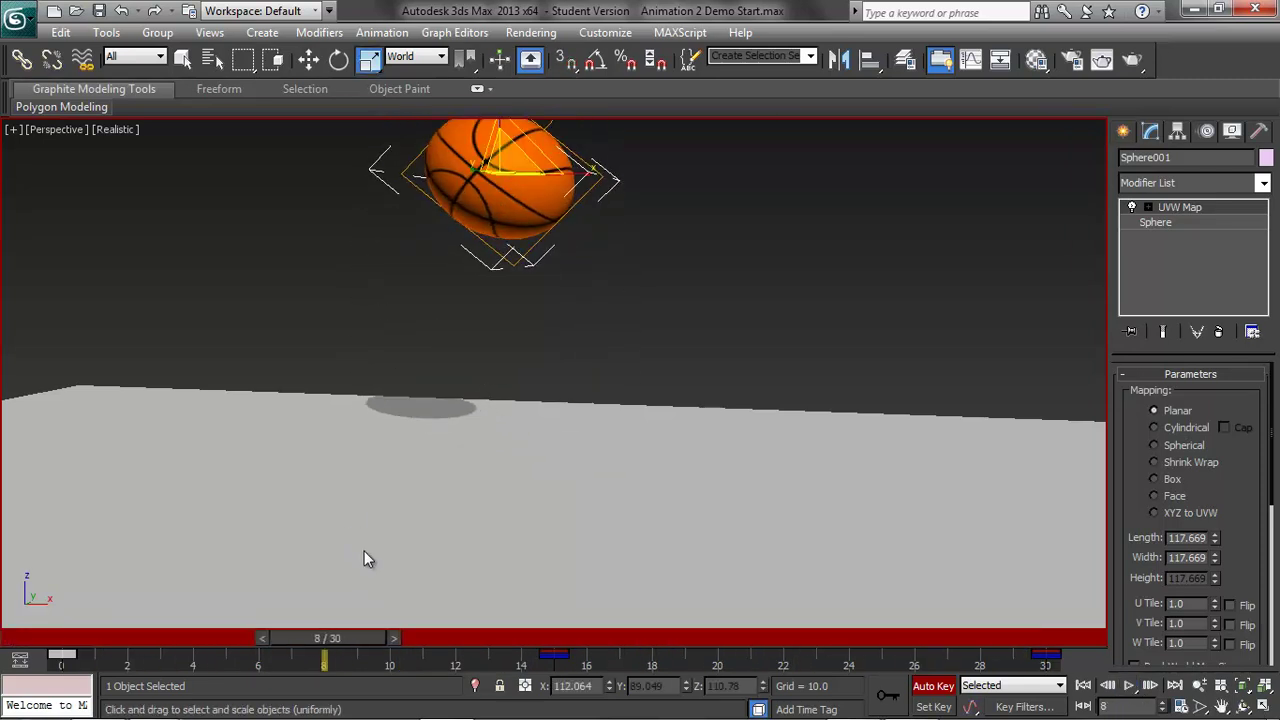
Step: At frame 1, narrow the basketball along the world X axis to about 60 percent of its width
drag(345, 640, 109, 630)
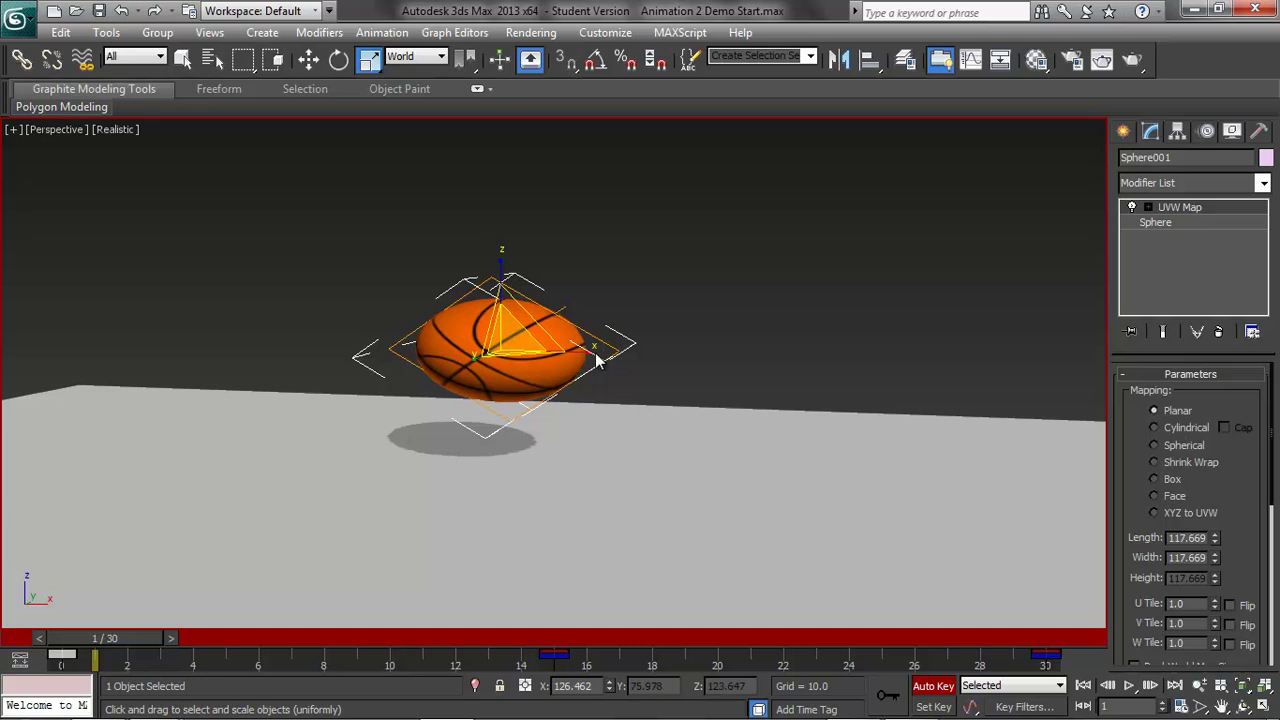
drag(585, 350, 540, 345)
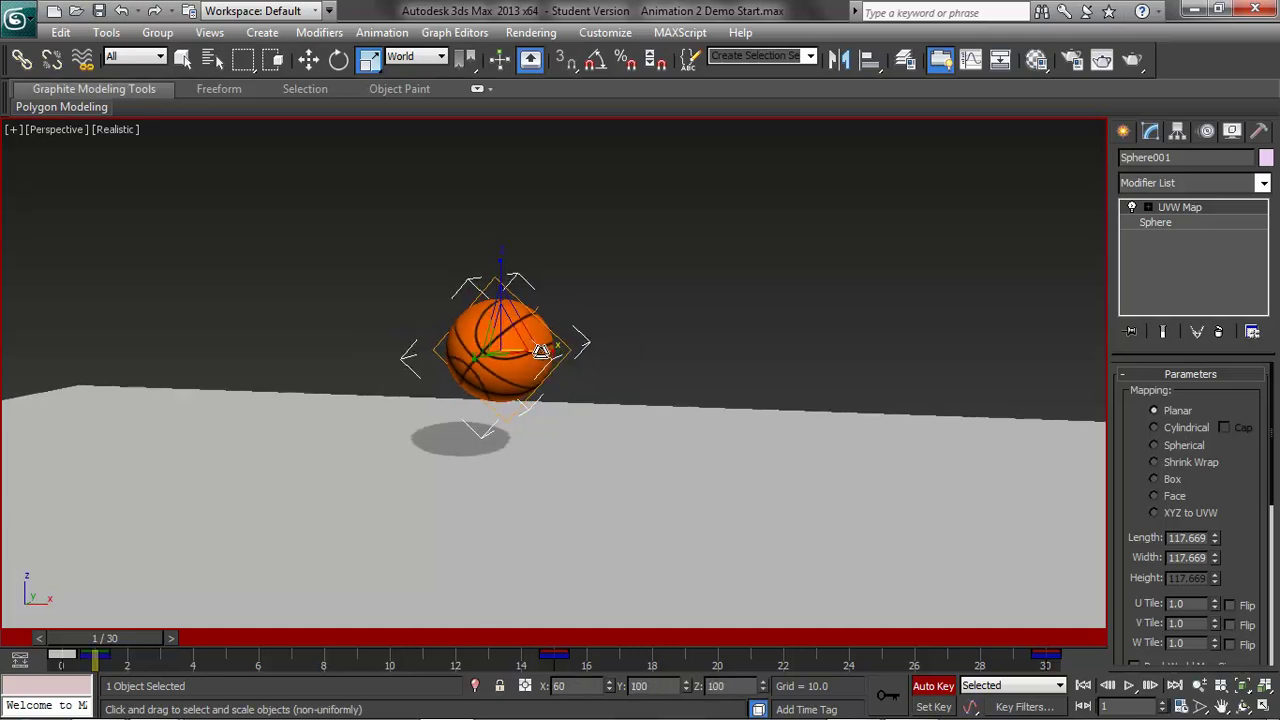
Step: At frame 28, narrow the basketball to about 62 percent along world X and flatten it along Z, ending at frame 30 with Auto Key off
drag(111, 637, 964, 701)
drag(366, 60, 368, 88)
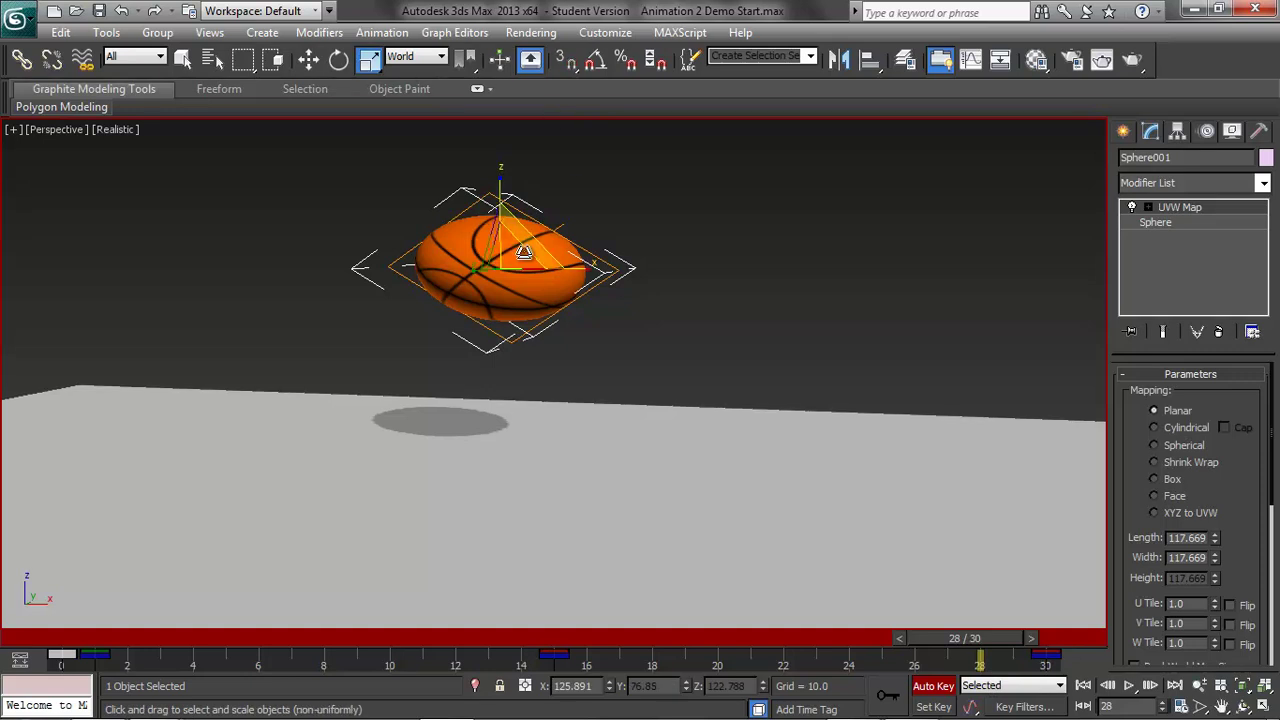
drag(585, 270, 532, 268)
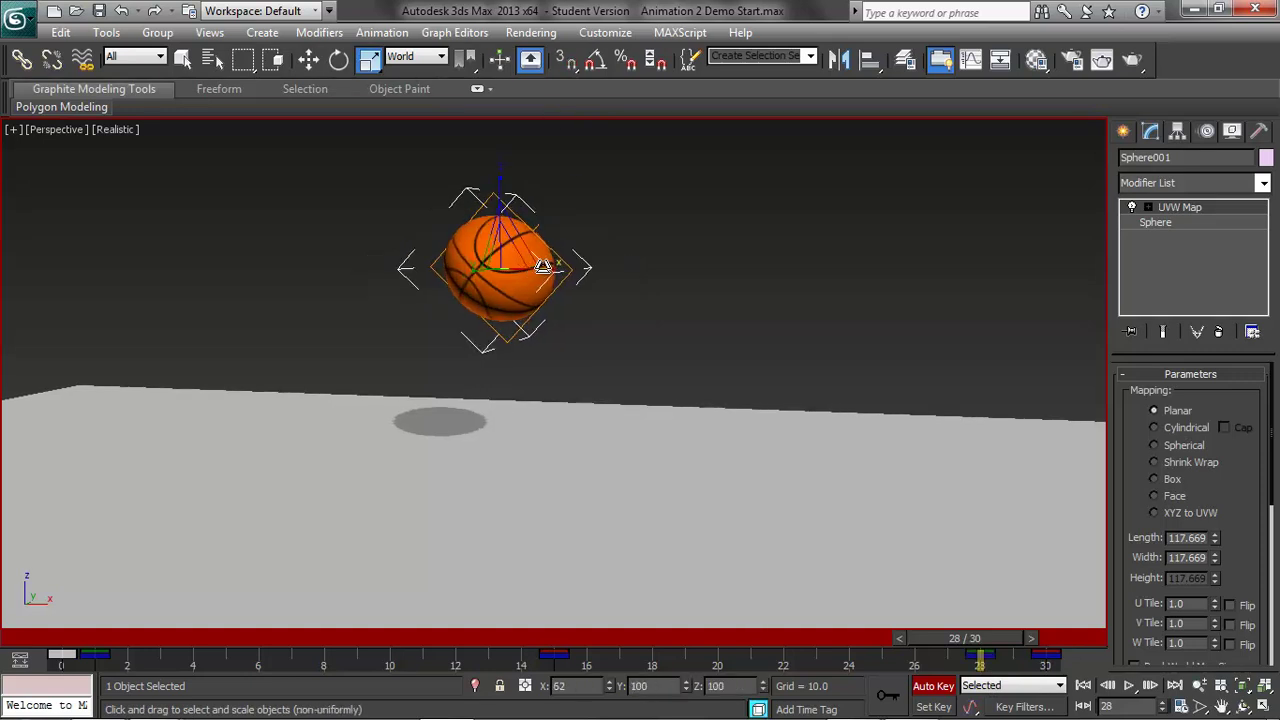
drag(500, 171, 498, 193)
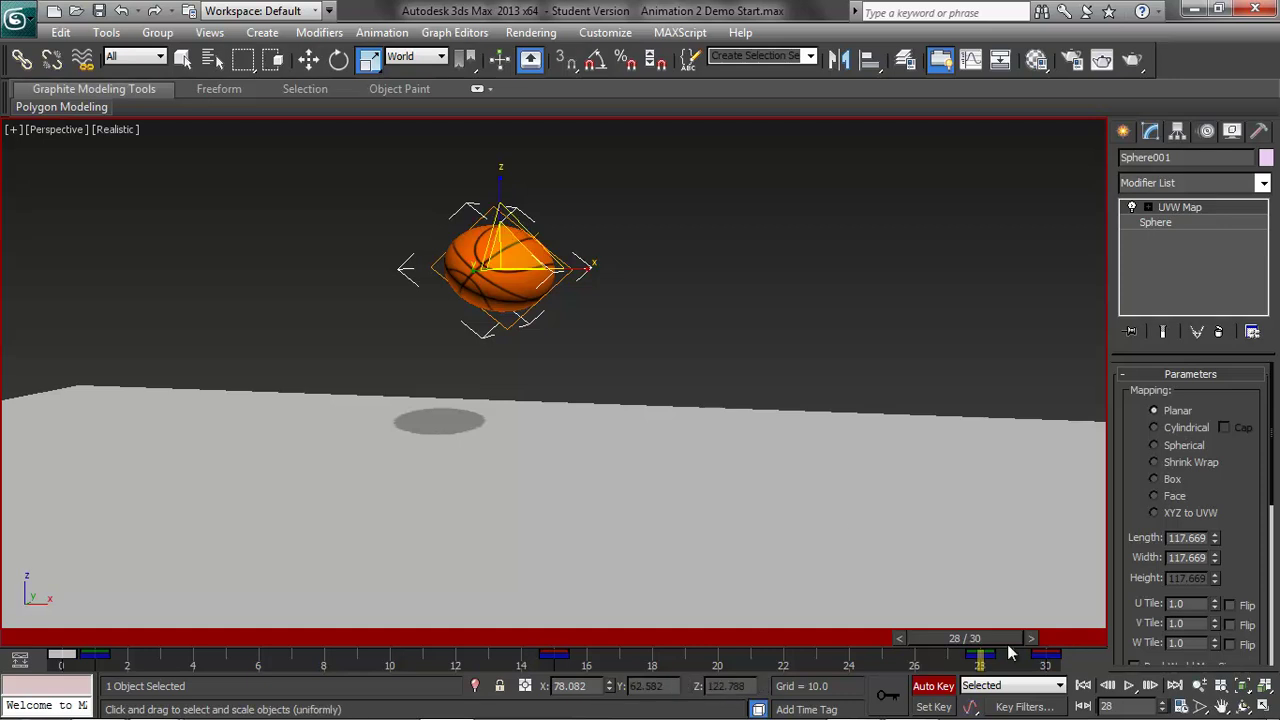
drag(1001, 633, 1067, 707)
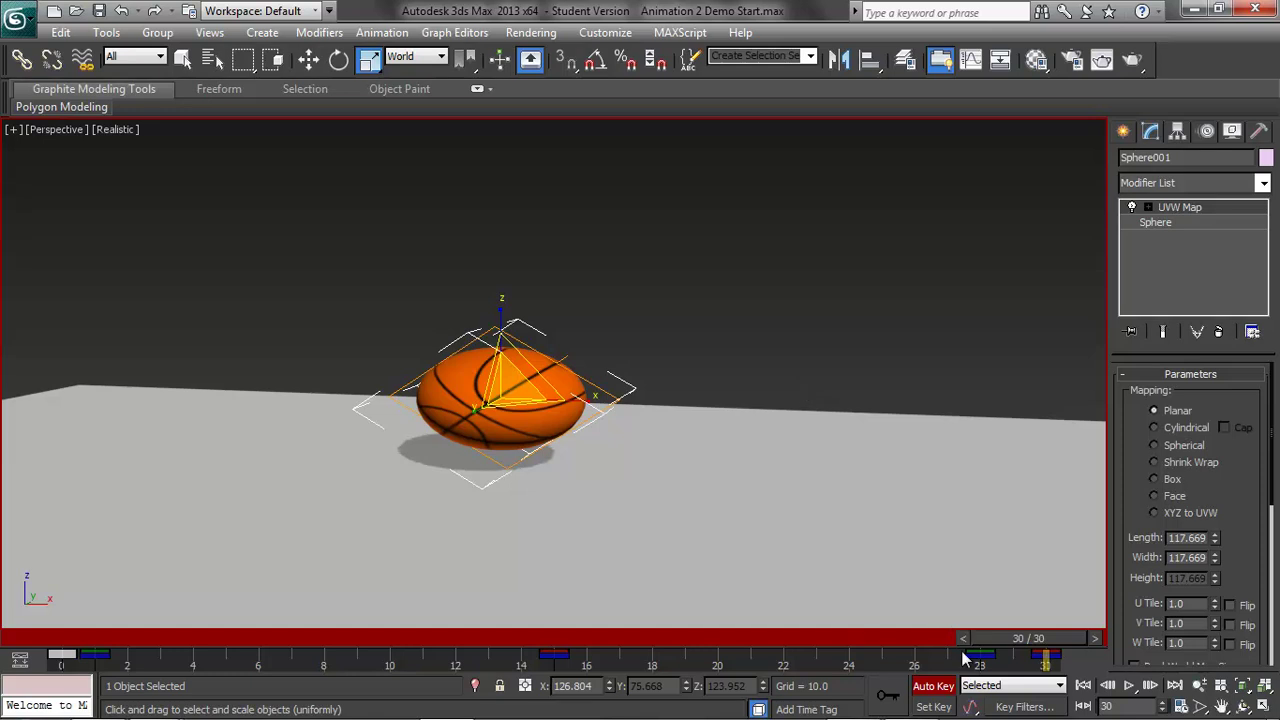
click(929, 687)
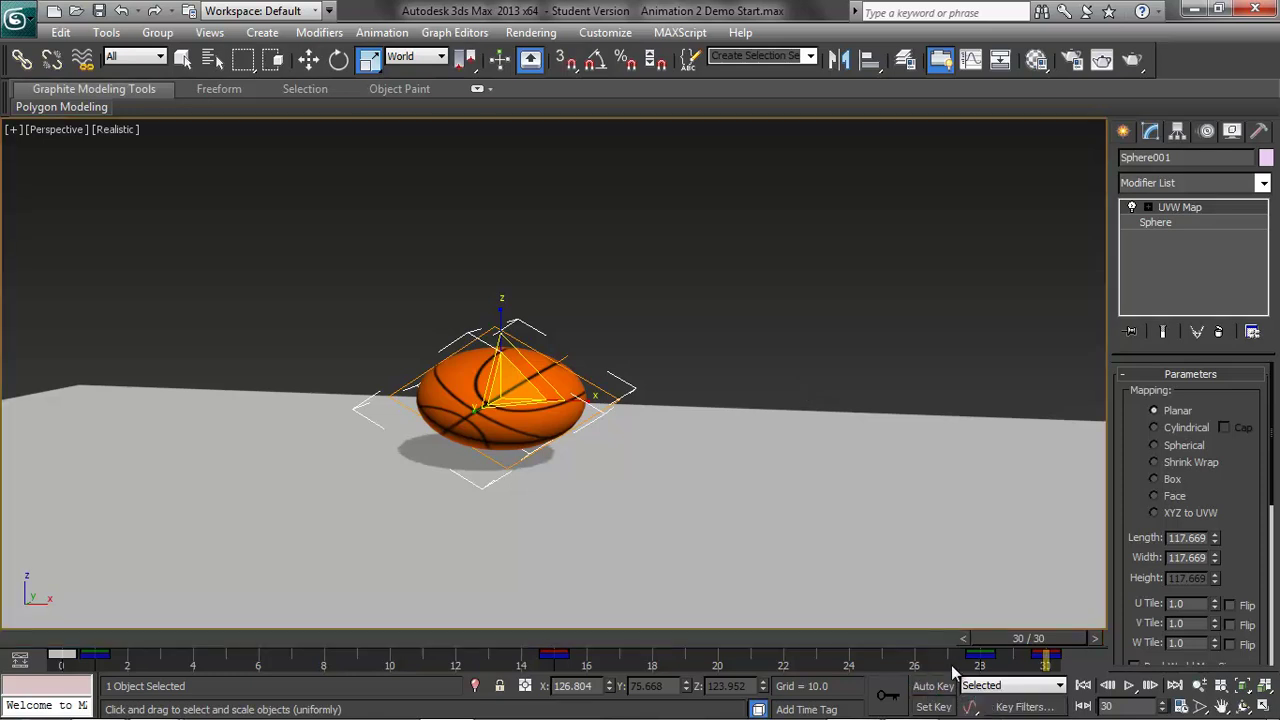
Step: In Render Setup, enable saving the output to a file and set the time output to Active Time Segment
click(531, 32)
click(557, 77)
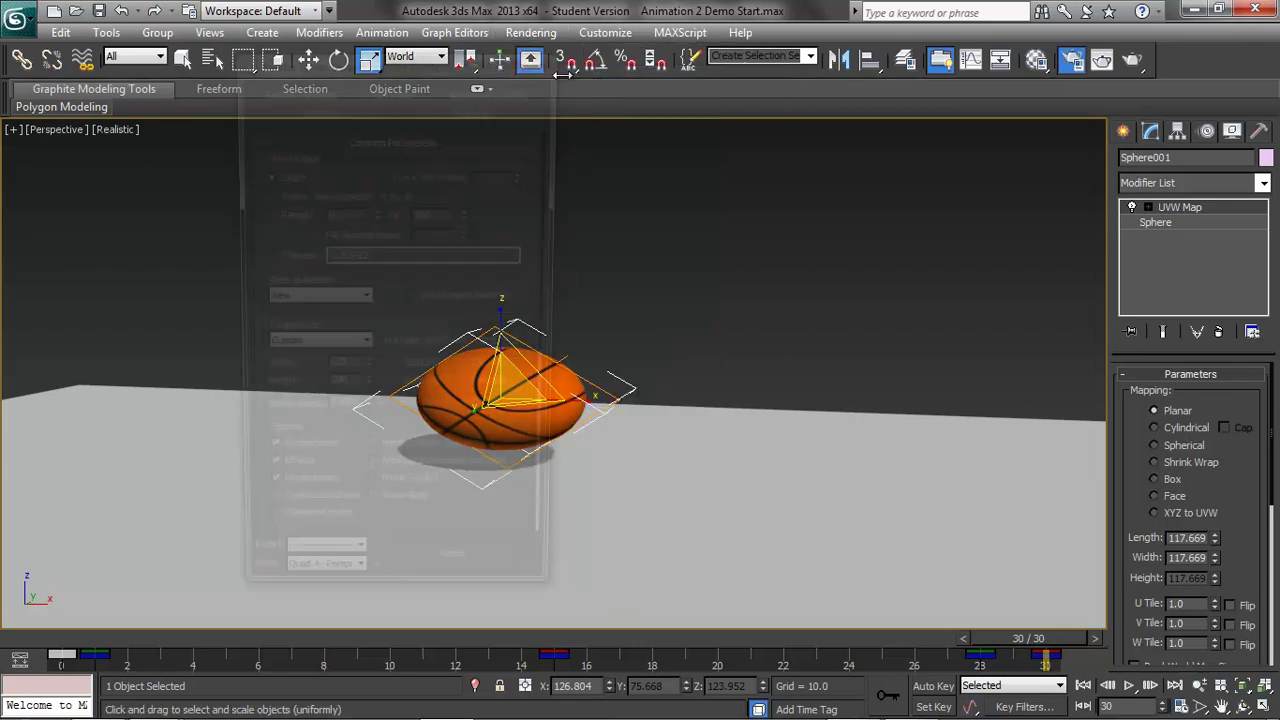
drag(550, 300, 537, 561)
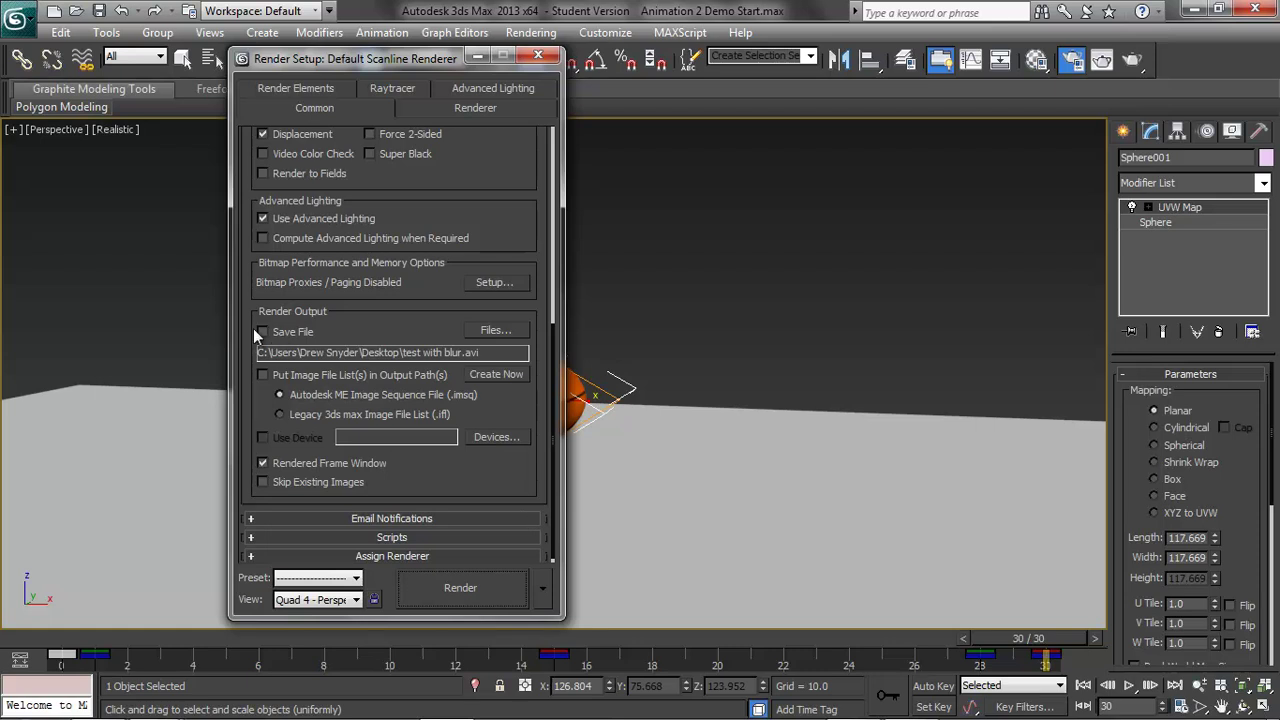
click(263, 333)
drag(562, 388, 572, 150)
click(264, 194)
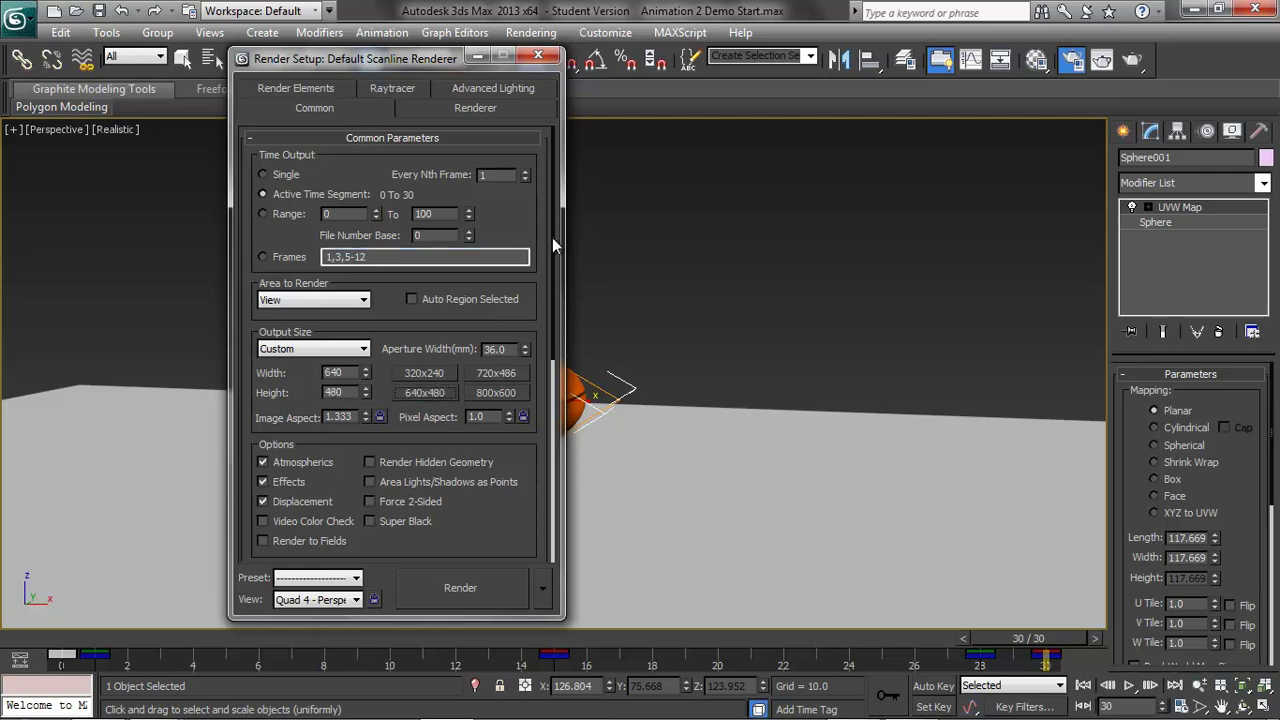
Step: Set the render output file to renderingwoblur.avi on the desktop and render the animation
scroll(556, 245, down, 5)
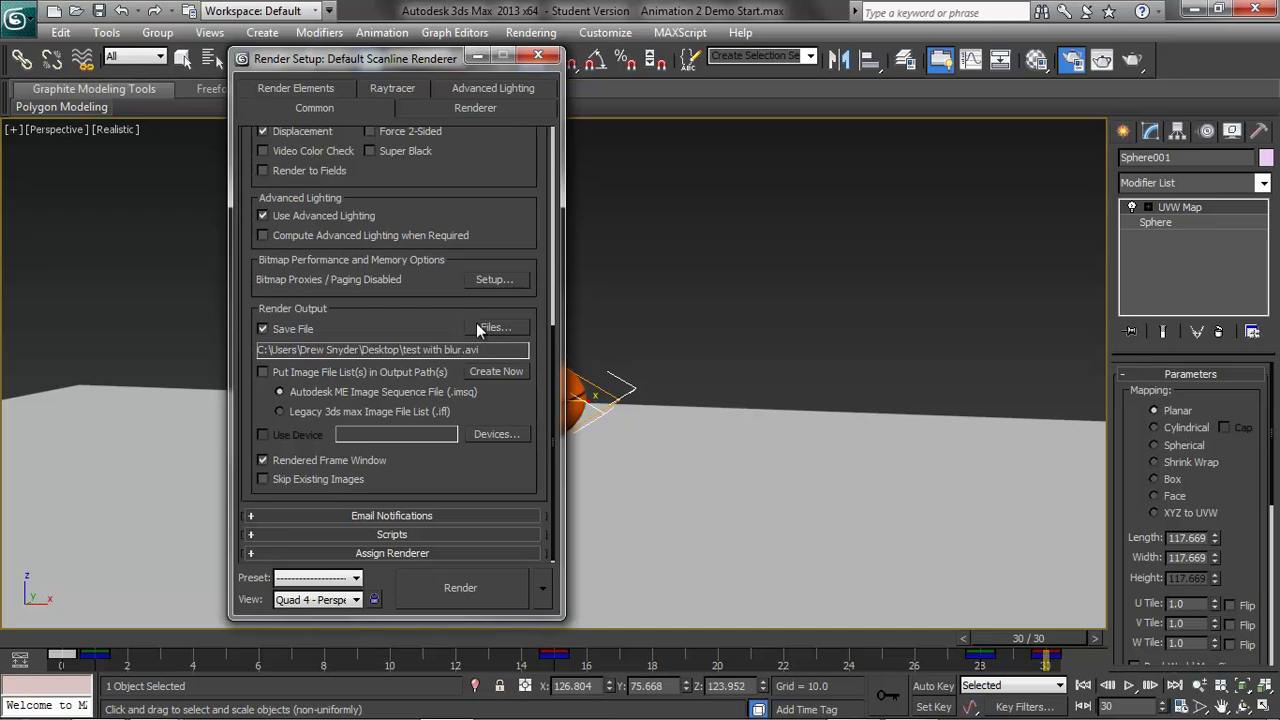
click(505, 330)
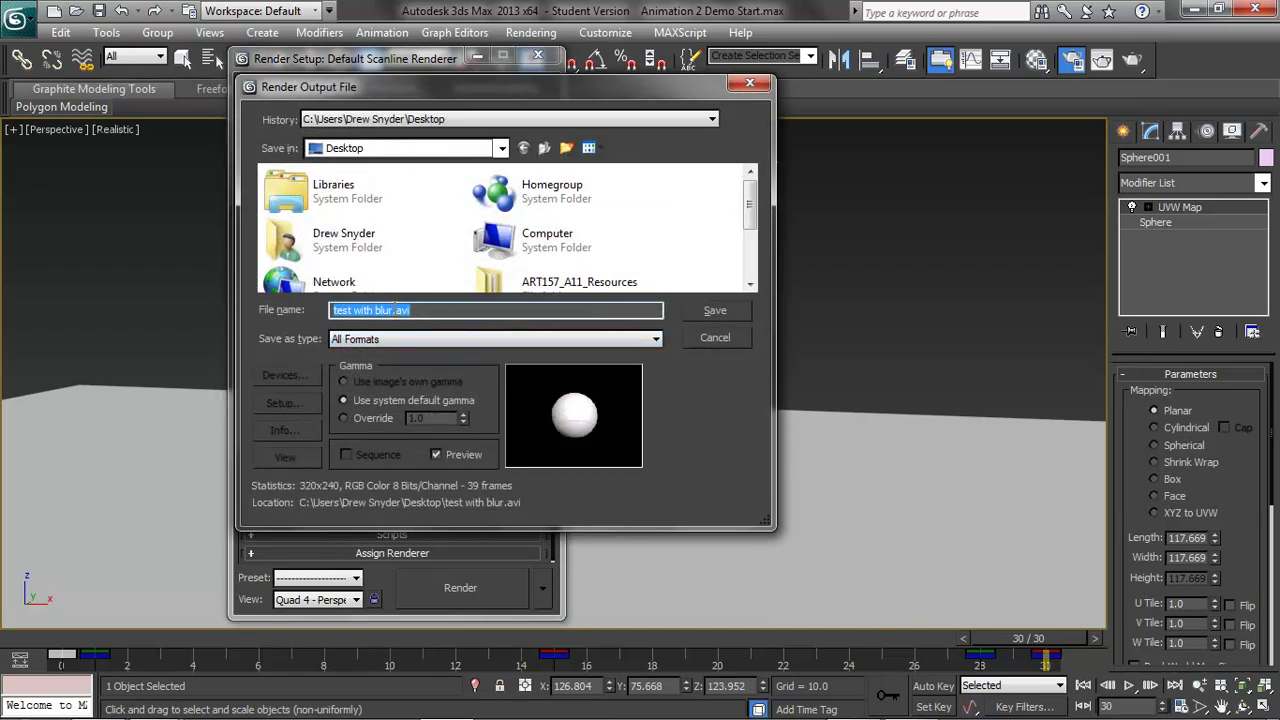
click(392, 310)
key(BackSpace)
key(BackSpace)
key(BackSpace)
key(BackSpace)
key(BackSpace)
key(BackSpace)
key(BackSpace)
key(BackSpace)
key(BackSpace)
key(BackSpace)
key(BackSpace)
key(BackSpace)
key(BackSpace)
text(rendering2)
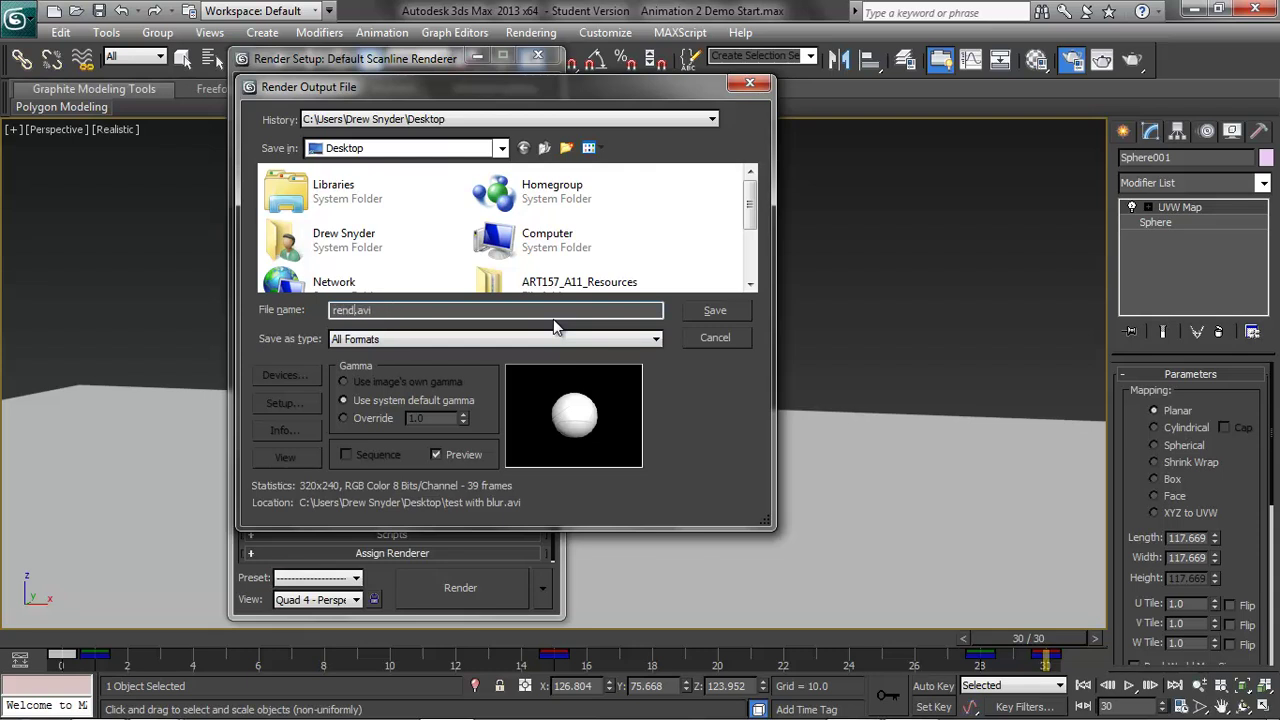
key(BackSpace)
text(woblur)
click(724, 309)
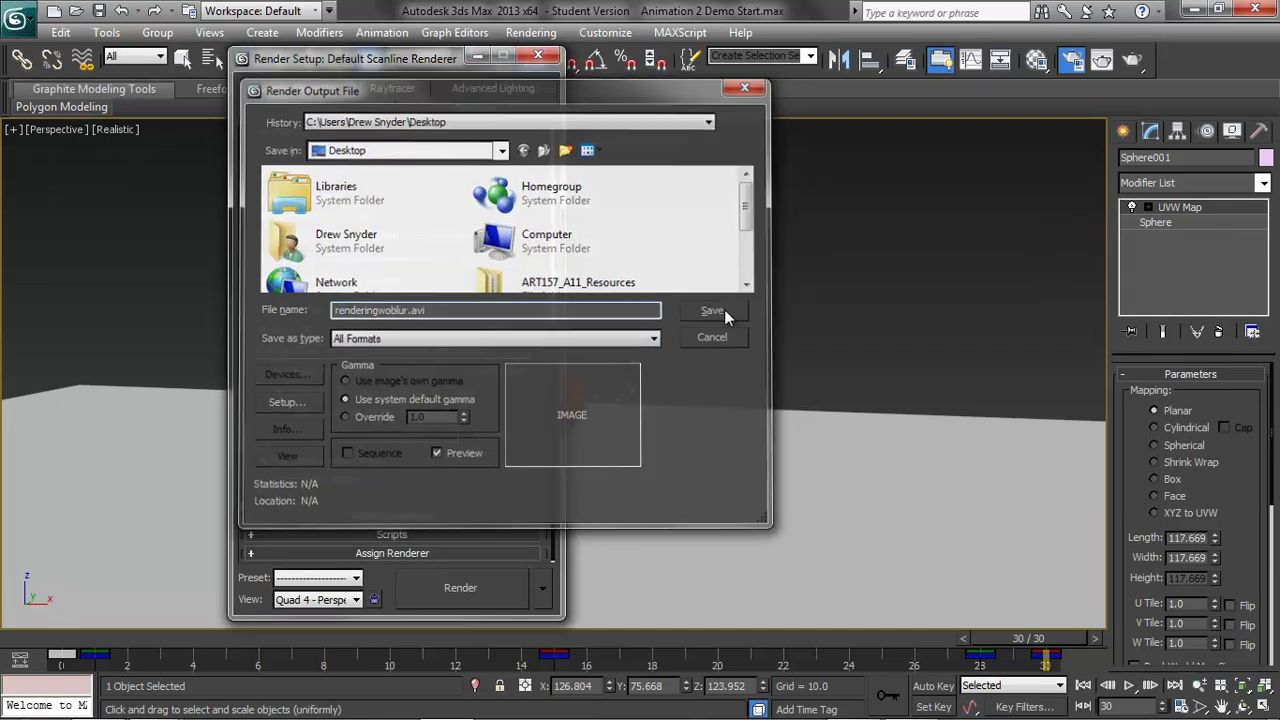
click(477, 590)
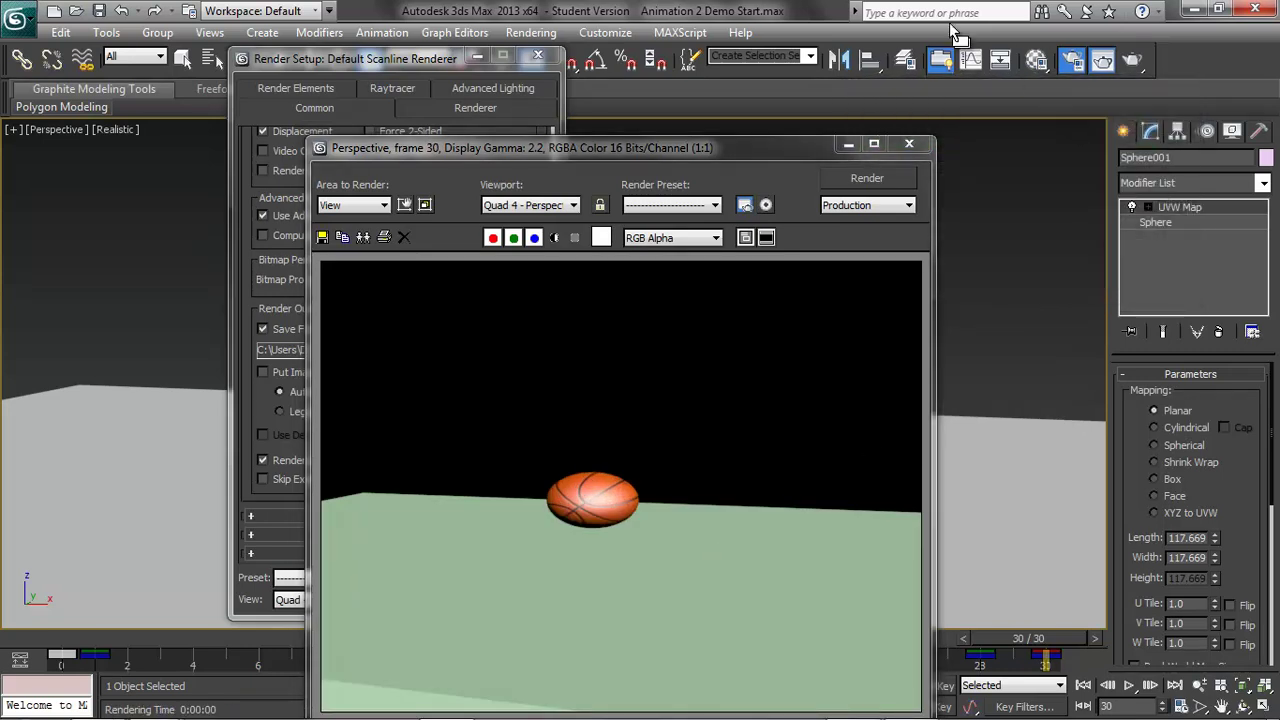
Step: Switch to the desktop and open renderingwoblur.avi in QuickTime Player without restoring its file type associations
click(846, 145)
click(1195, 8)
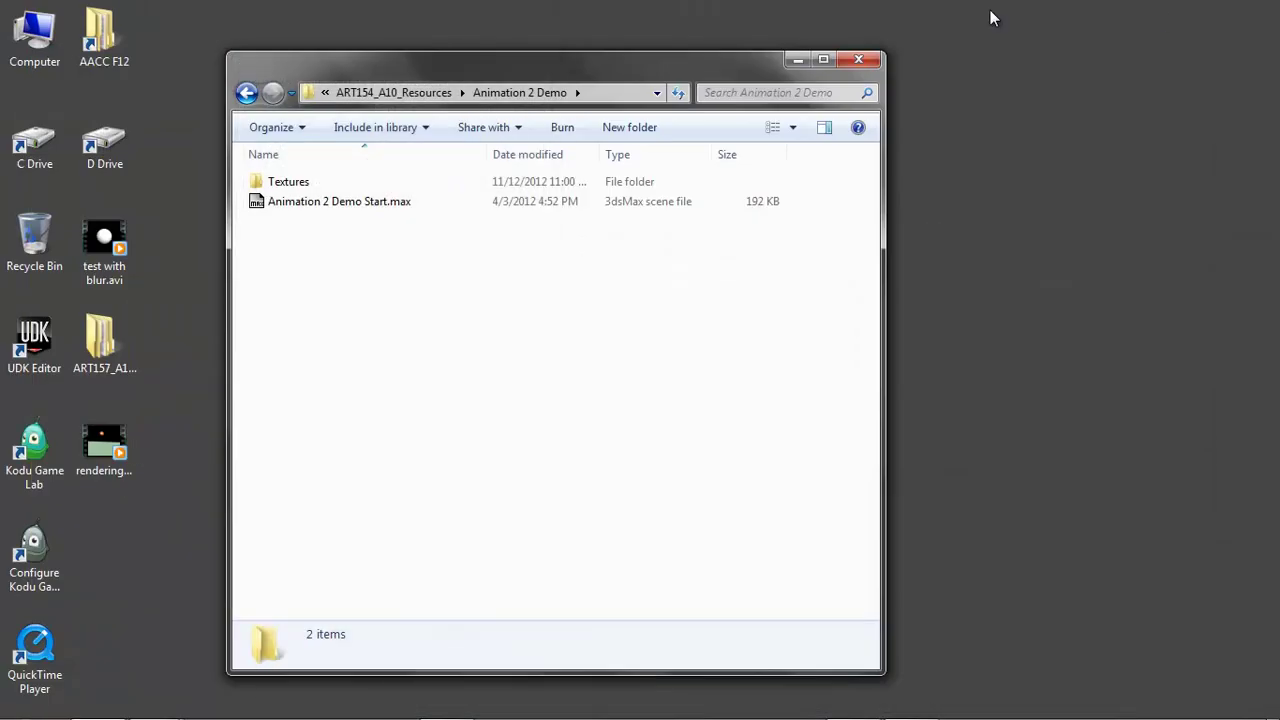
right_click(98, 445)
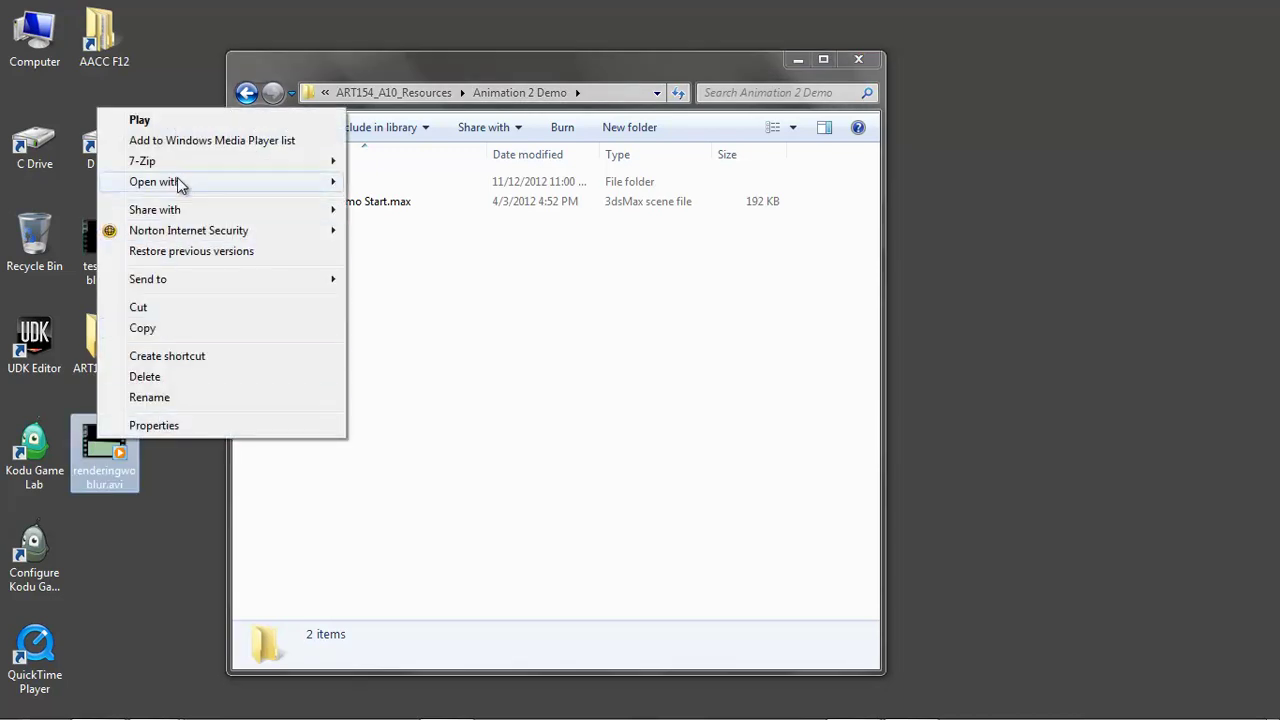
mouse_move(174, 186)
click(443, 183)
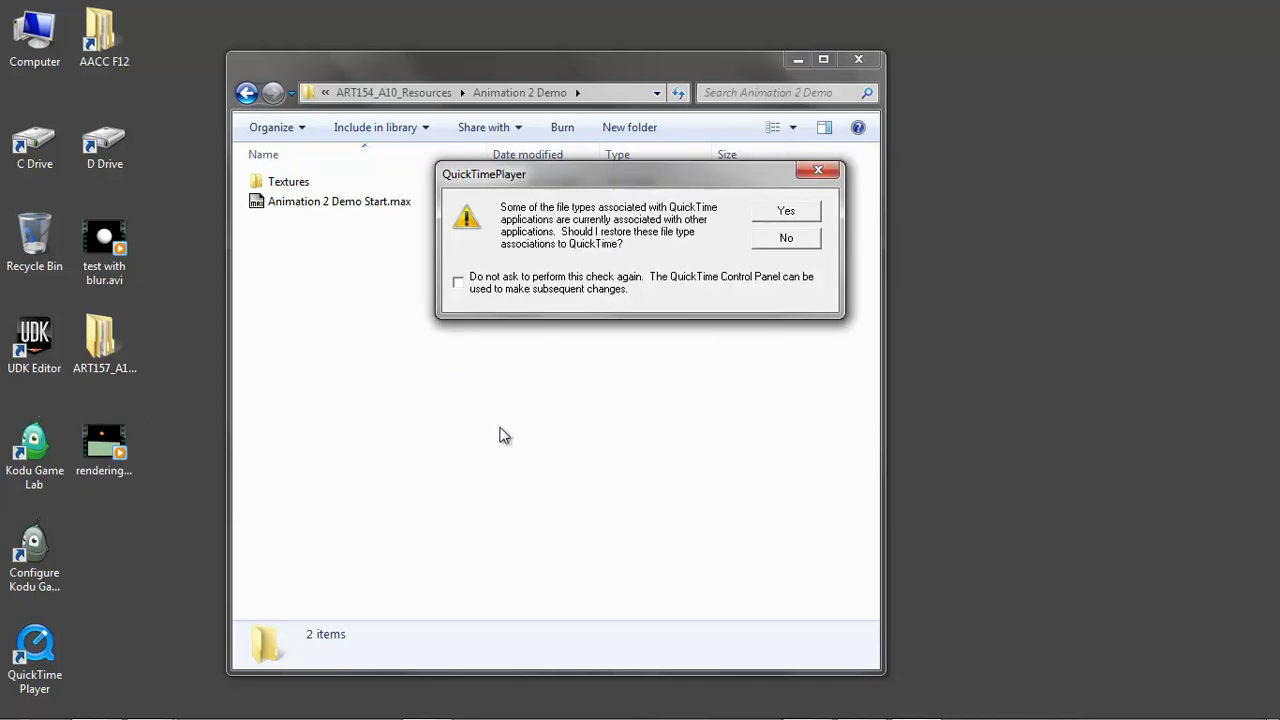
click(788, 239)
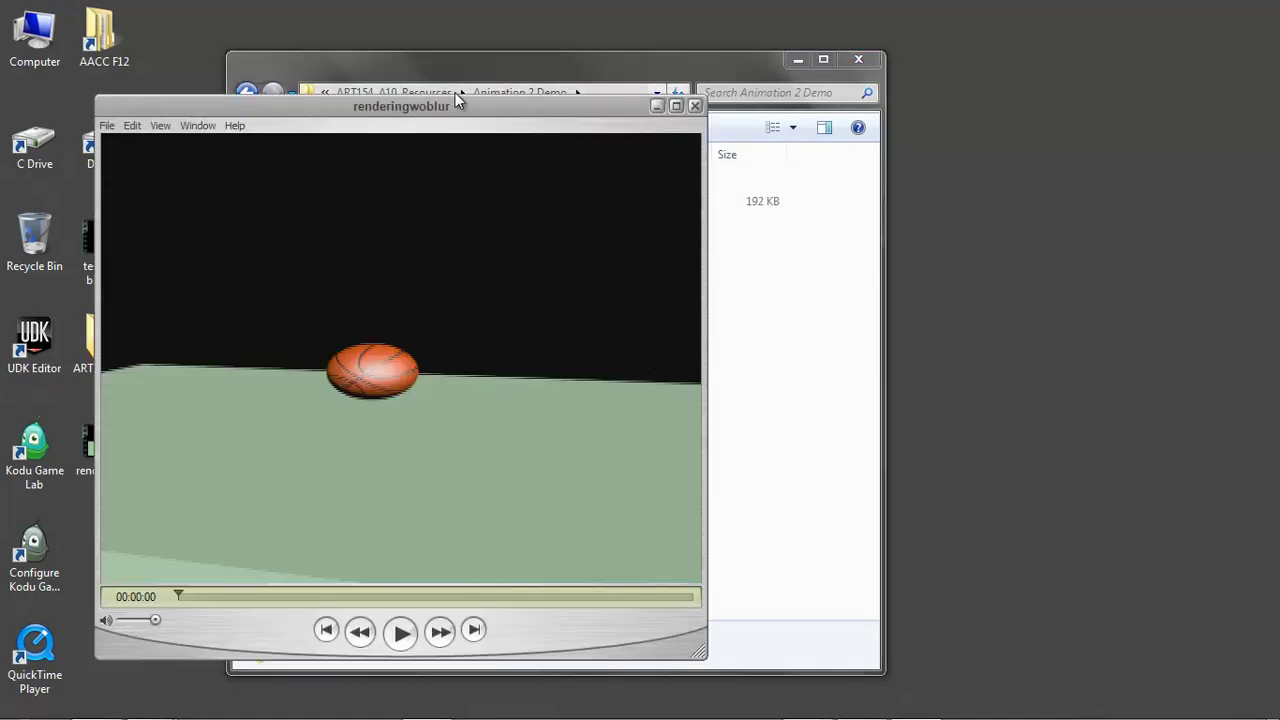
Step: Scrub through the rendered movie, check its details in the Movie Inspector, and close the player
drag(460, 108, 678, 75)
drag(394, 540, 915, 569)
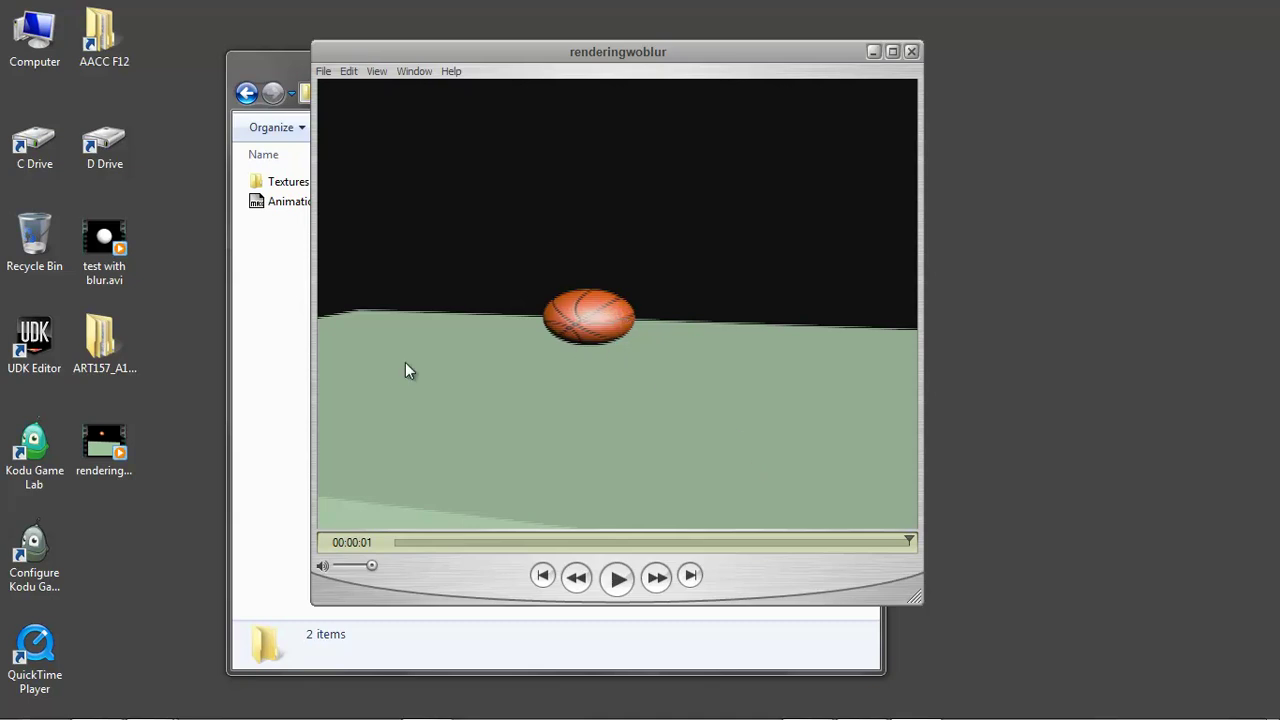
click(414, 71)
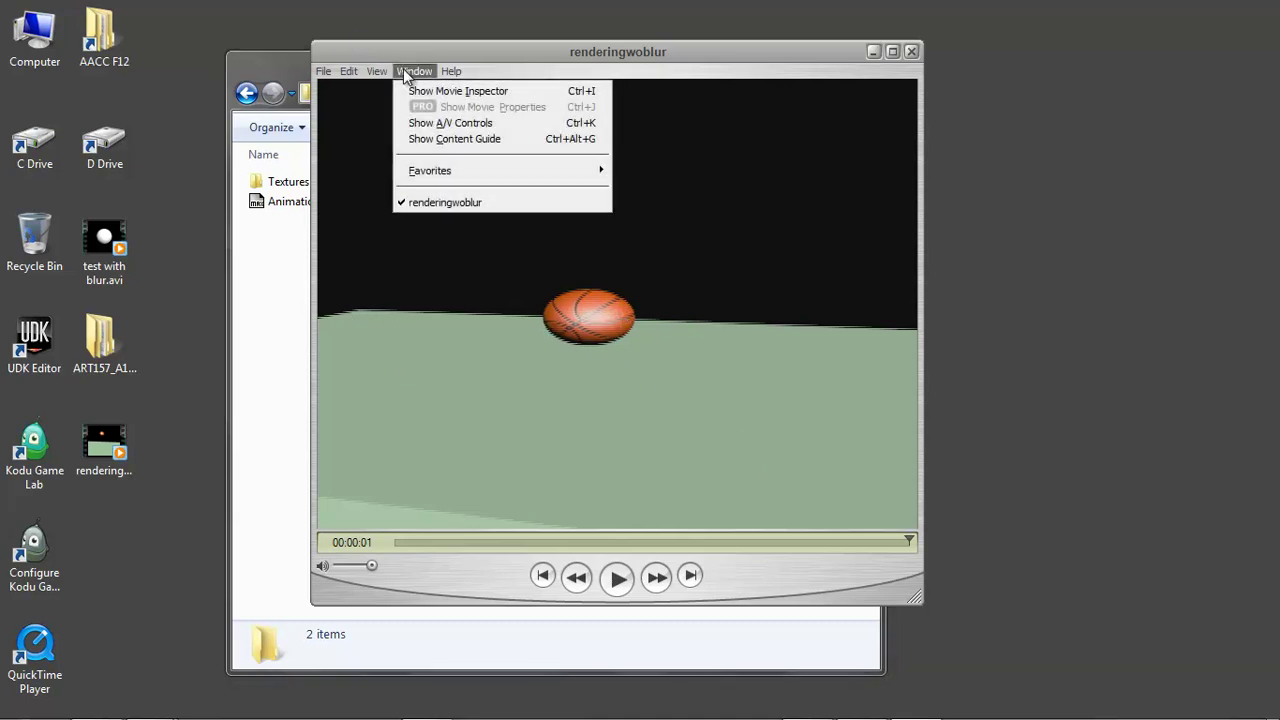
click(424, 95)
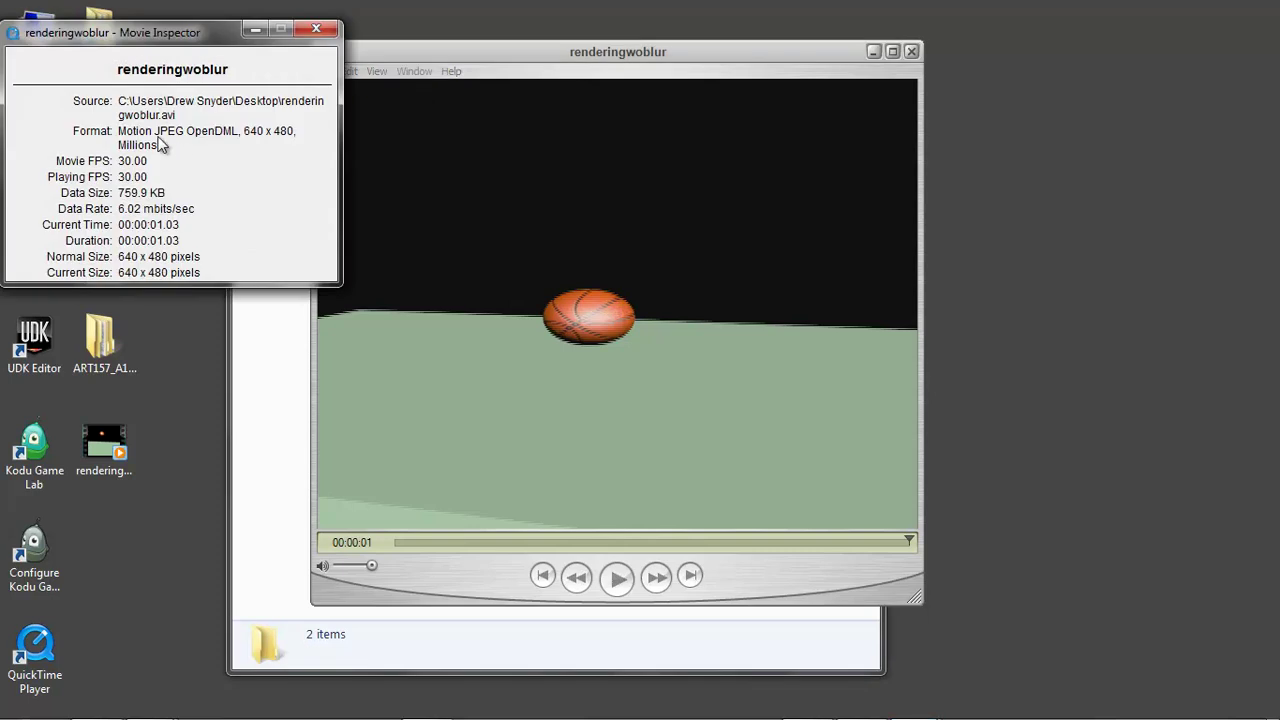
click(318, 32)
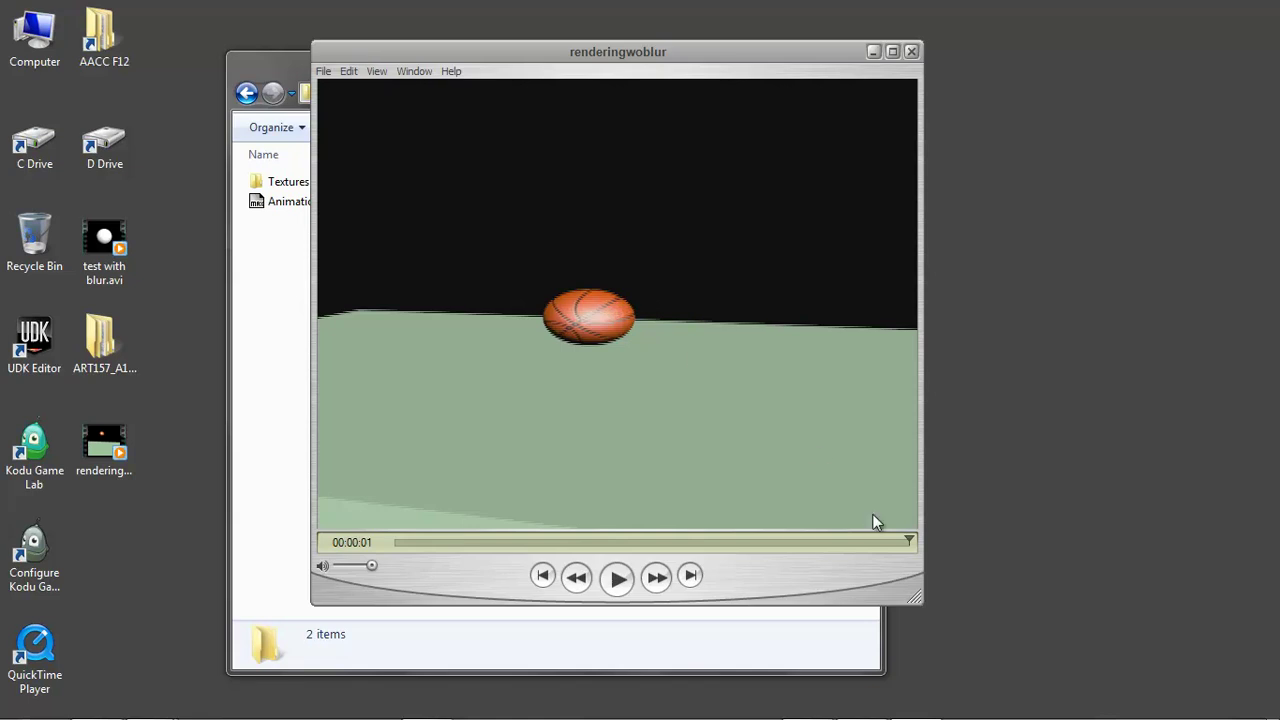
drag(909, 541, 538, 533)
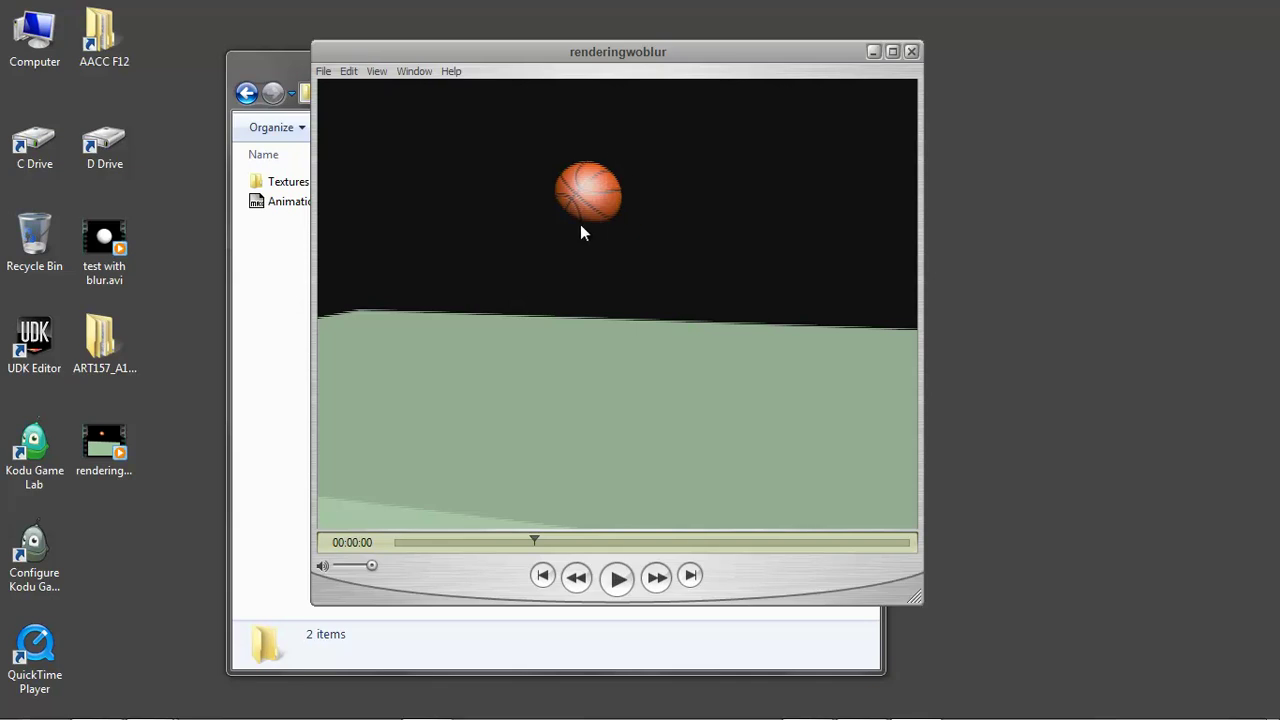
click(910, 52)
Step: Switch back to 3ds Max, dismiss the rendered frame, and set the render output type to AVI File
mouse_move(205, 714)
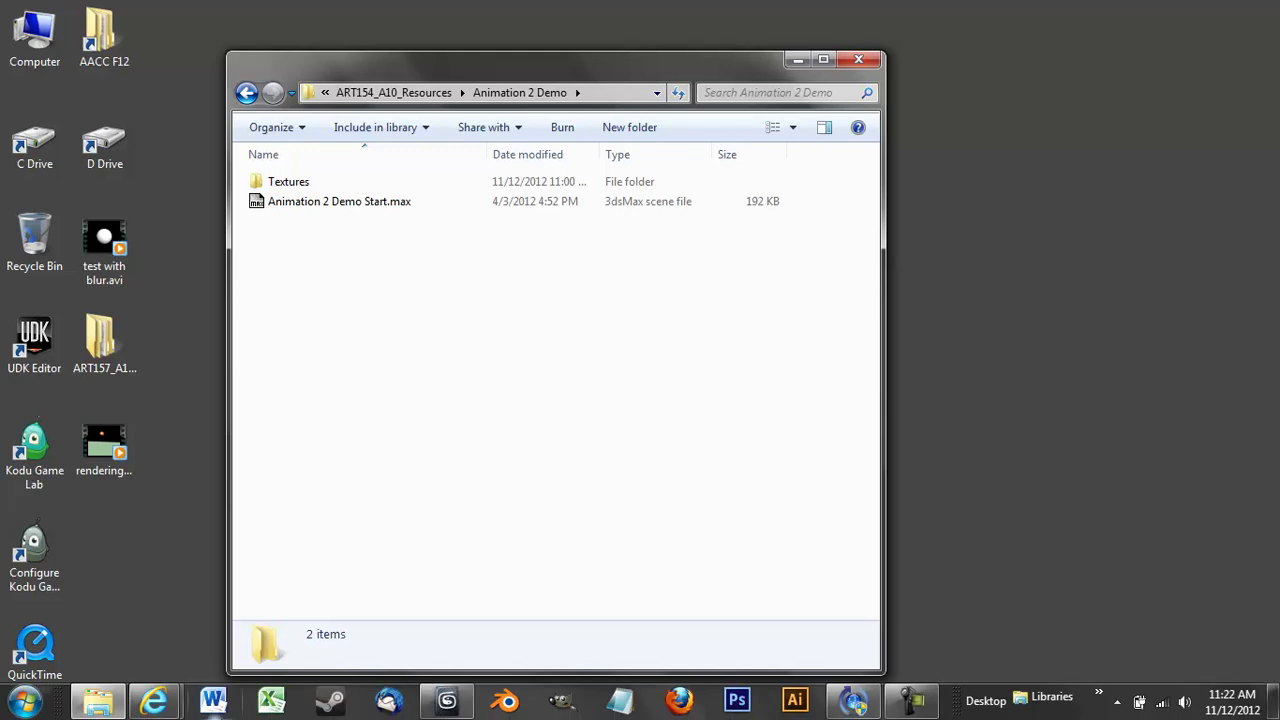
click(447, 703)
click(910, 146)
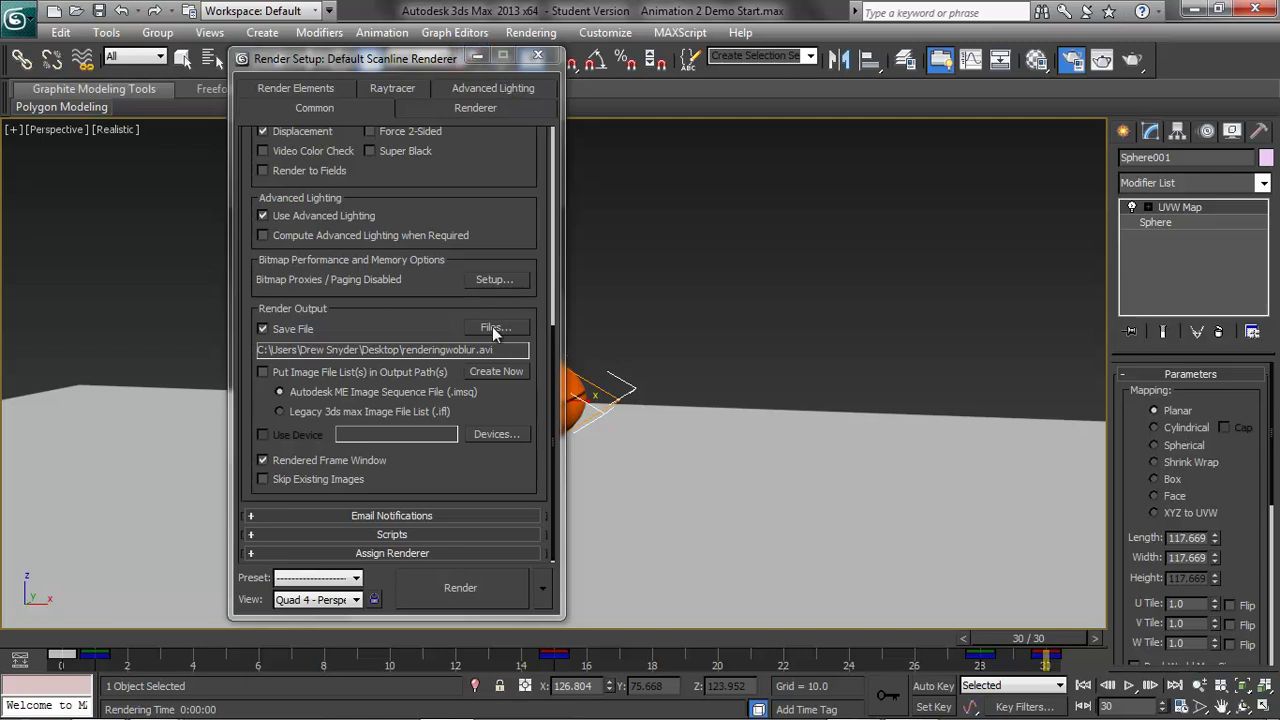
click(493, 329)
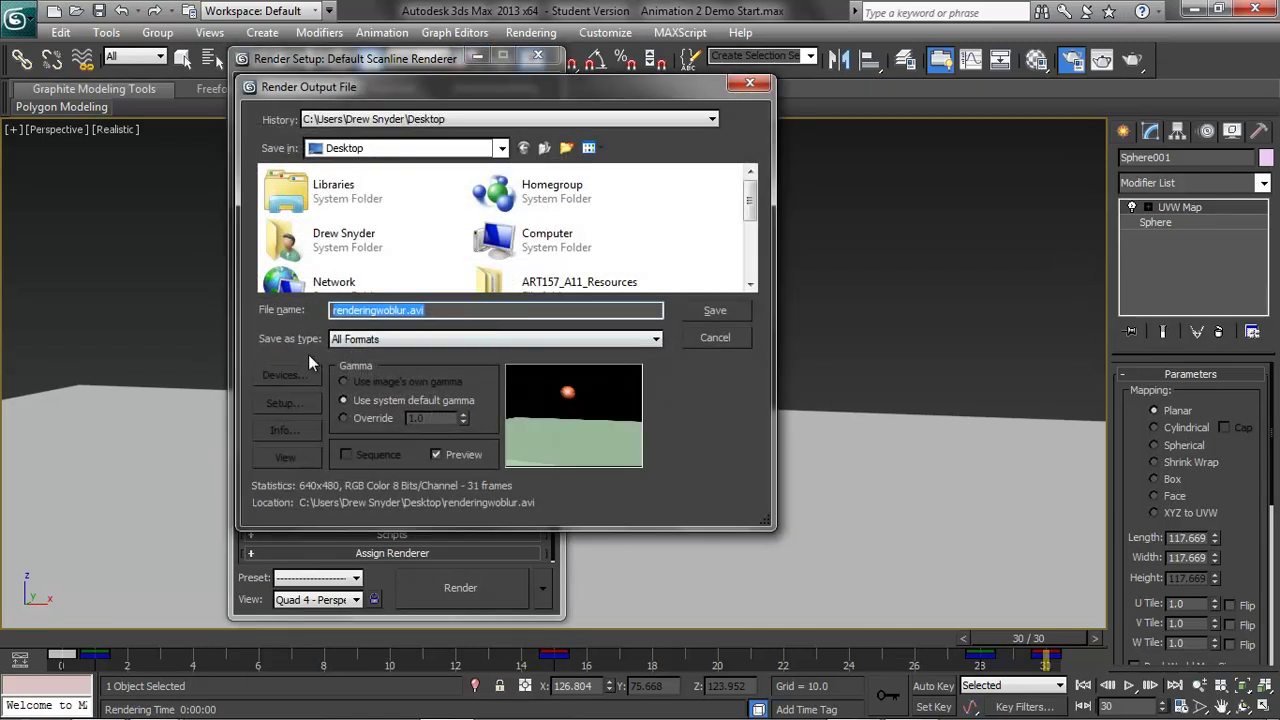
click(400, 339)
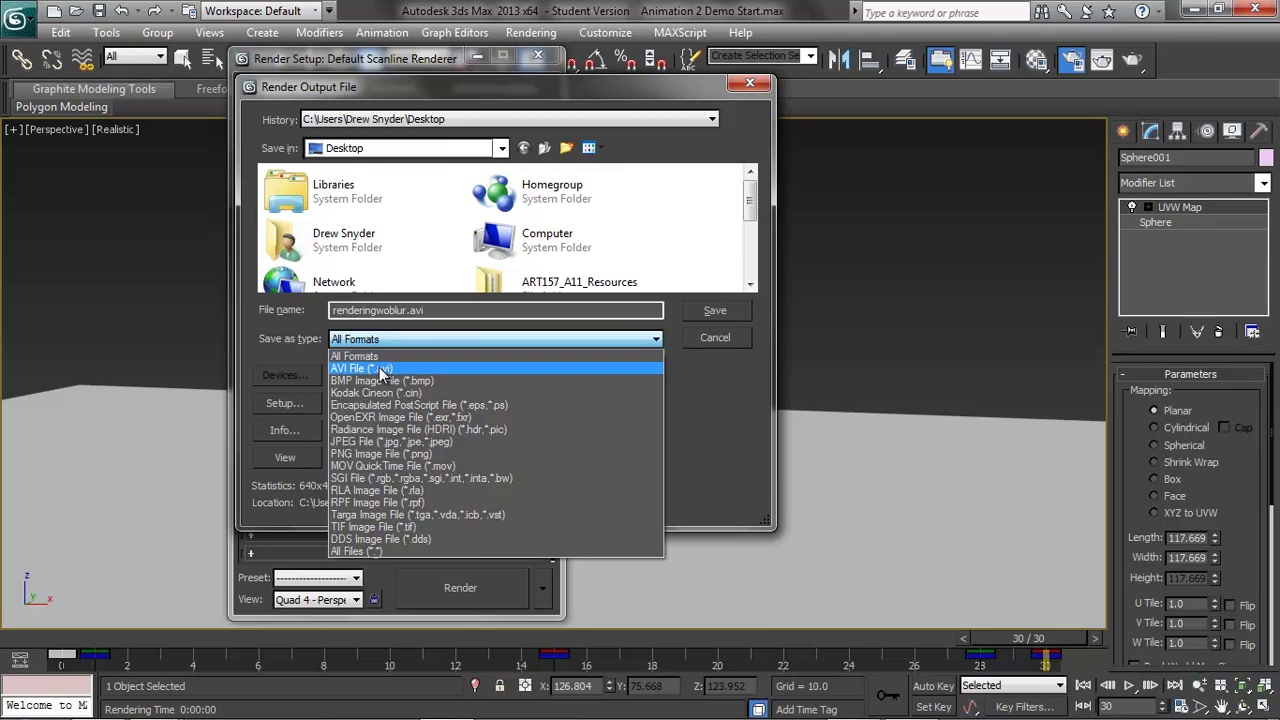
click(383, 369)
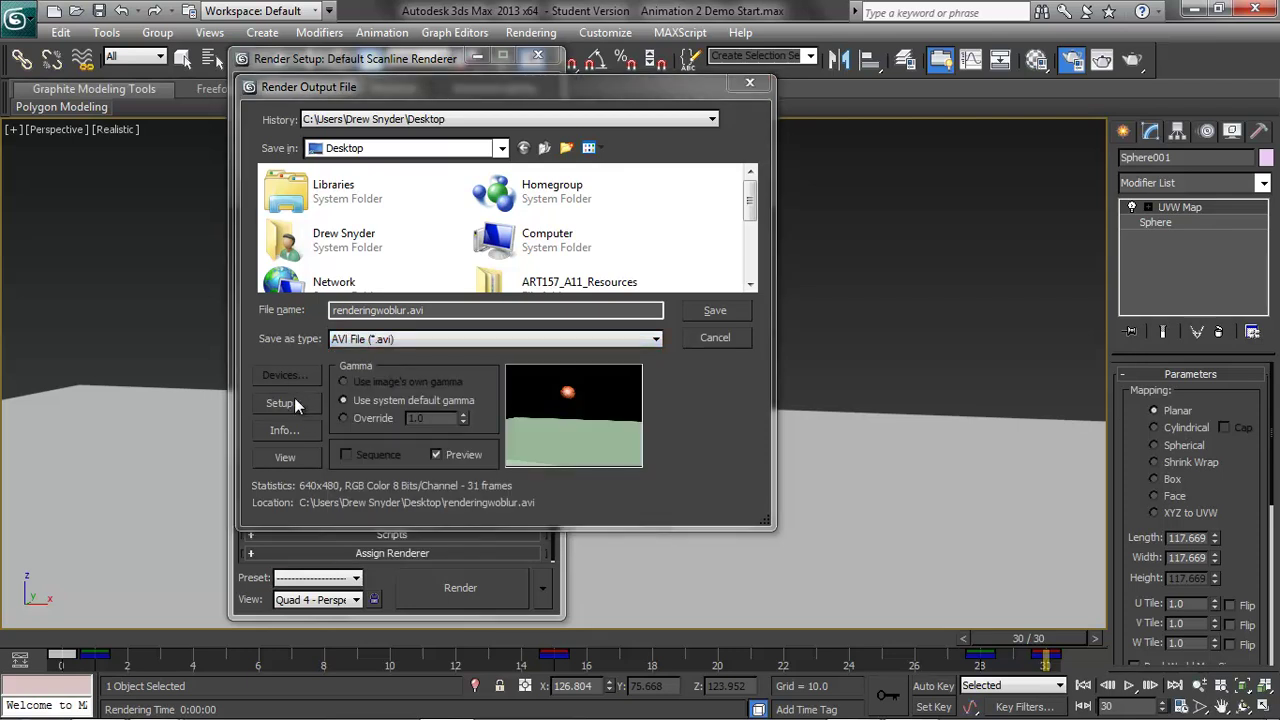
Step: Keep the MJPEG Compressor at quality 100 and save the render output file as renderingwblur.avi
click(294, 400)
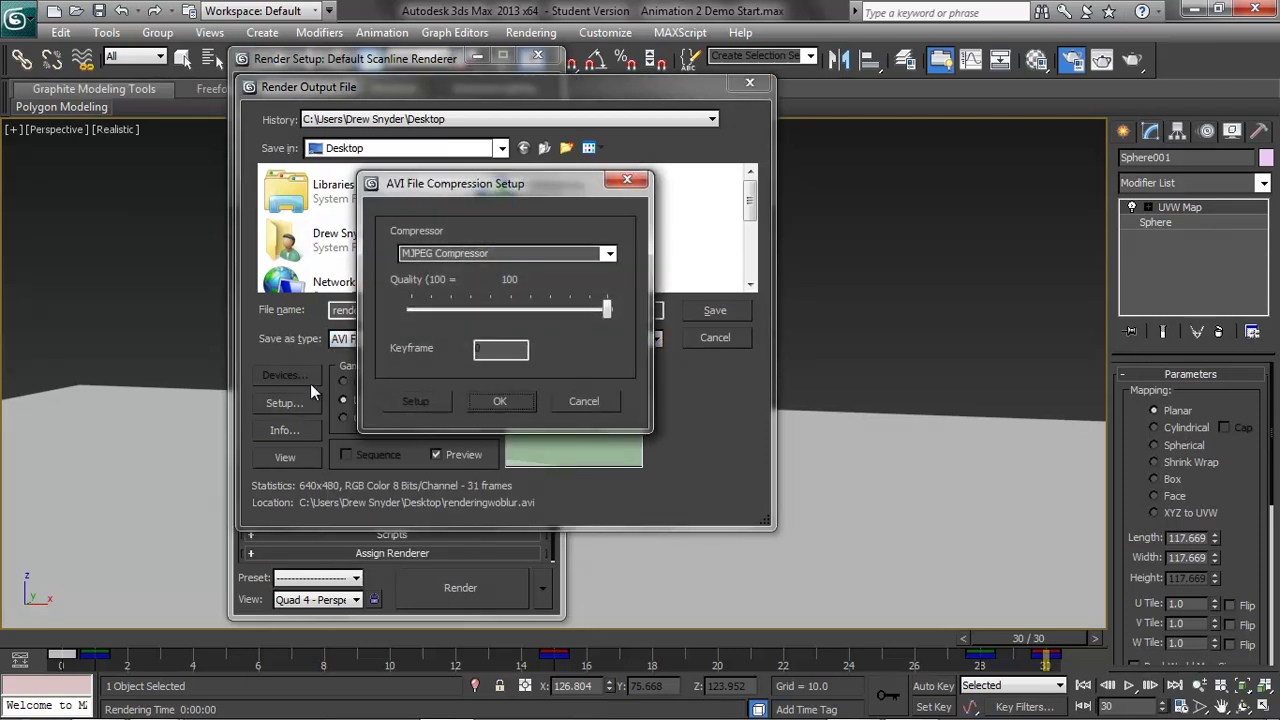
click(609, 253)
click(607, 284)
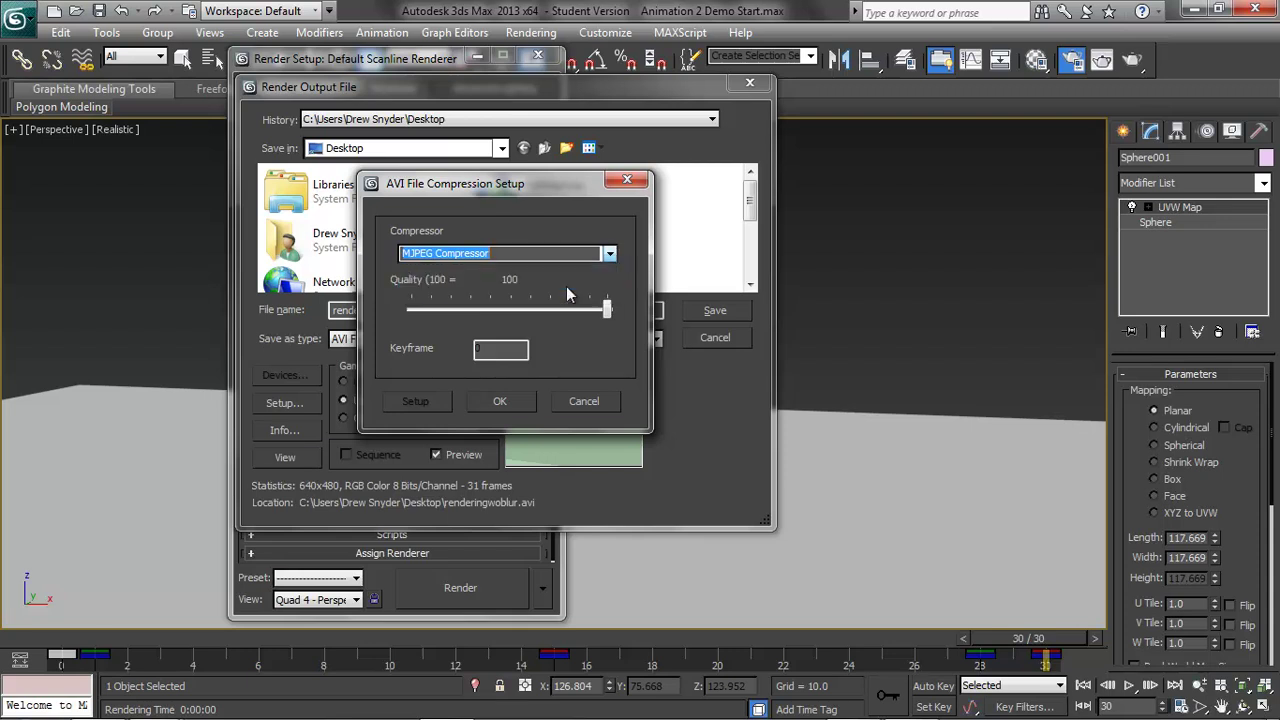
click(514, 397)
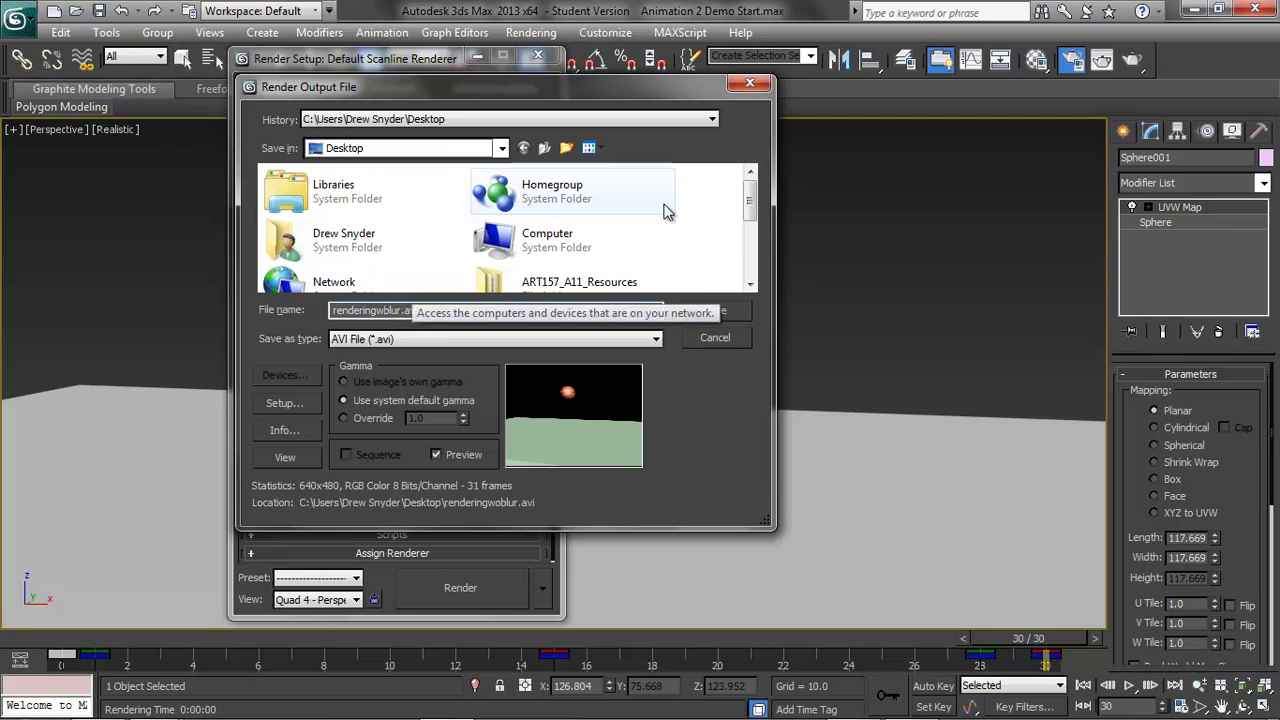
click(716, 311)
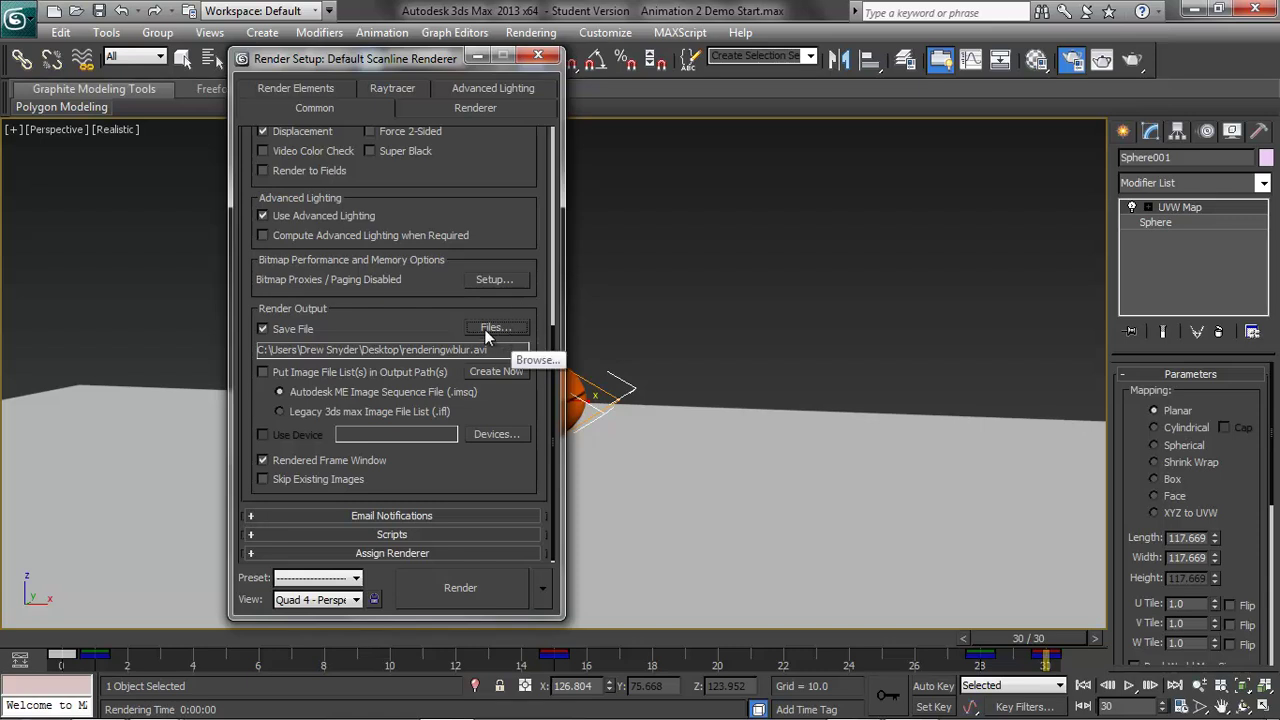
Step: Minimize Render Setup and create a camera from the current perspective view
click(479, 56)
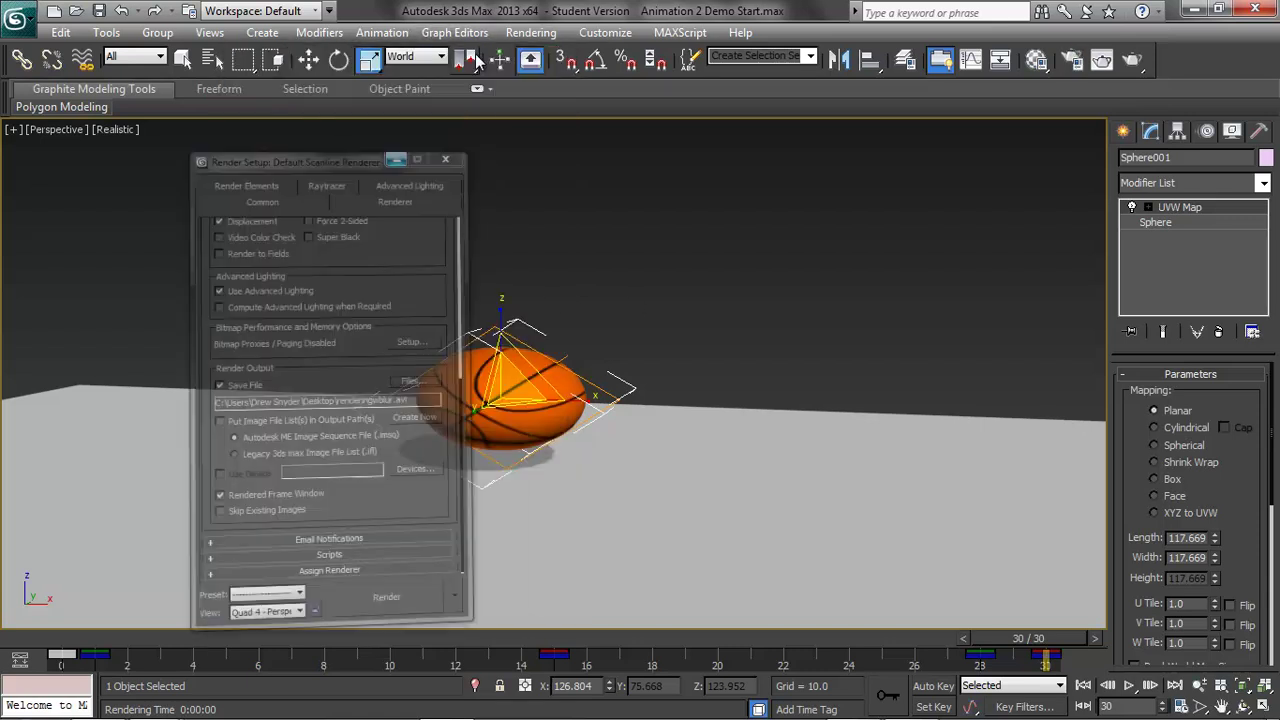
click(262, 32)
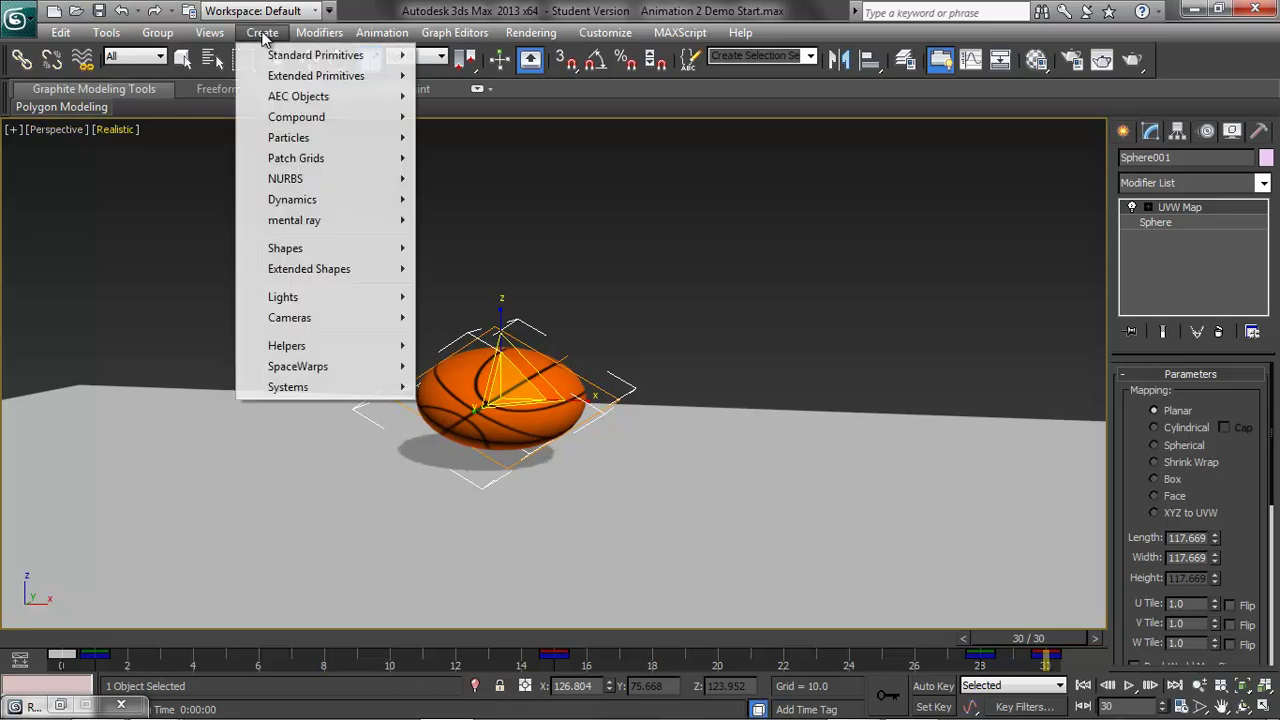
mouse_move(330, 319)
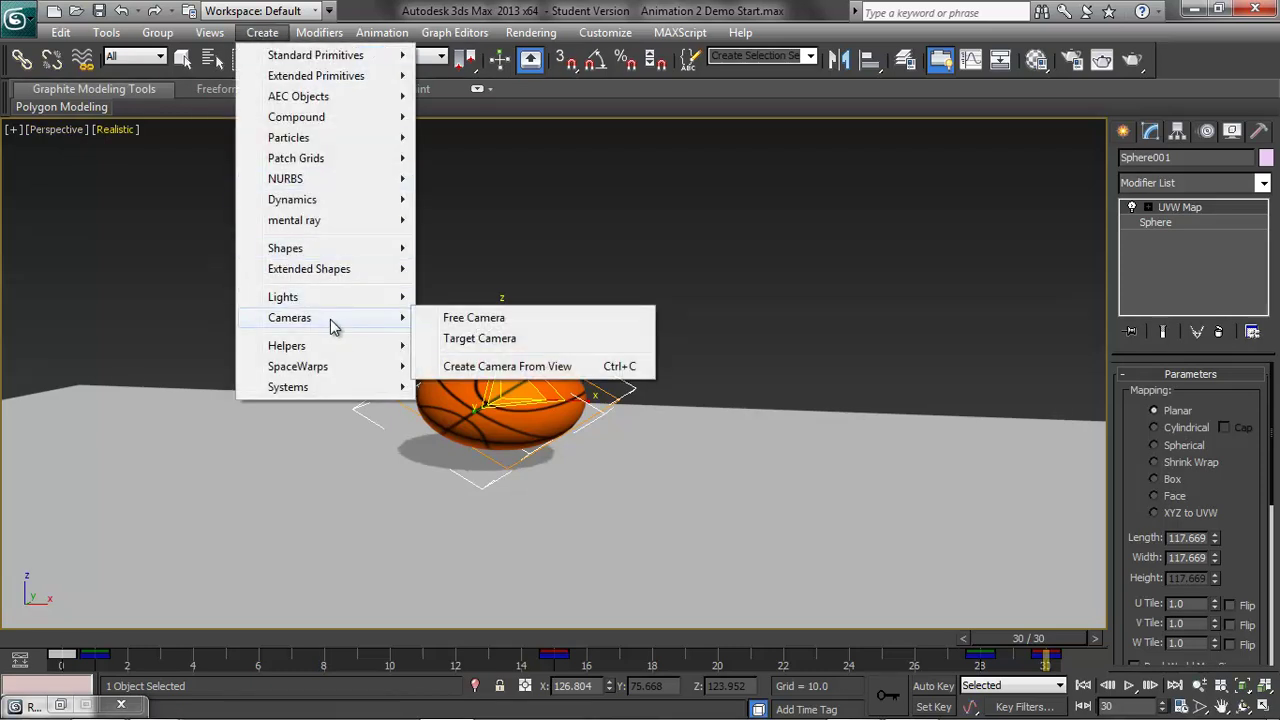
click(495, 366)
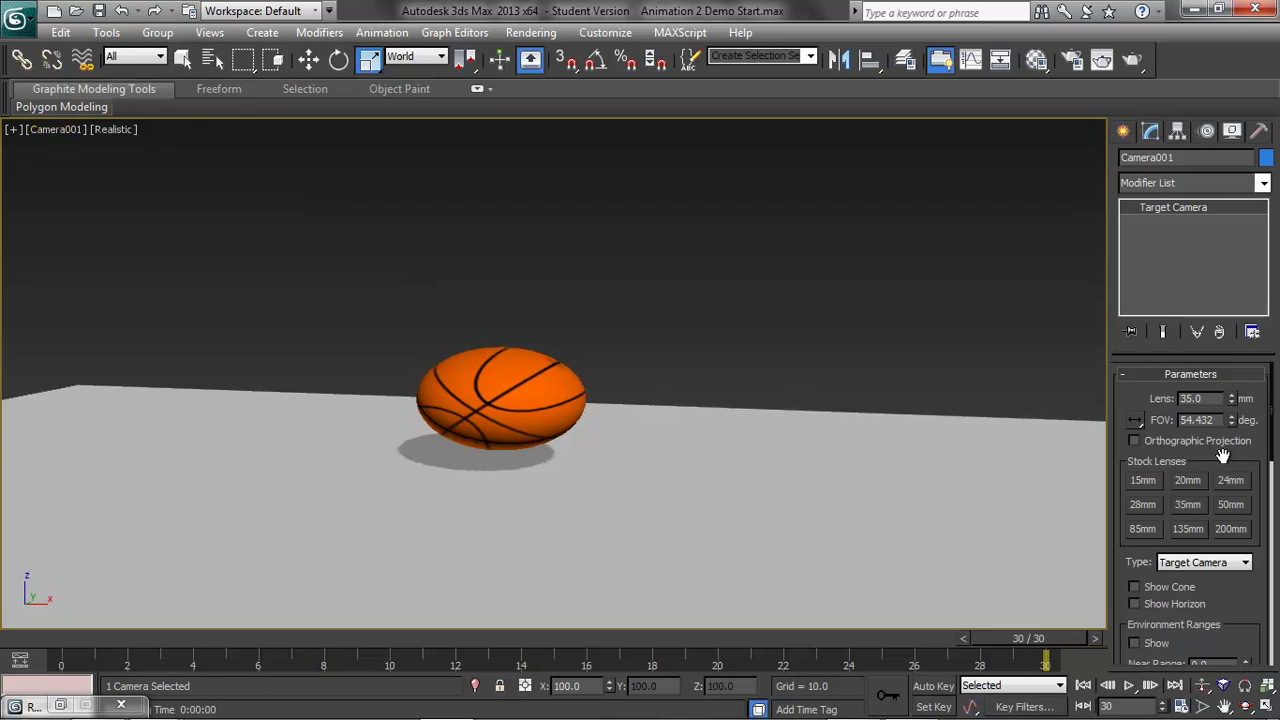
Step: Enable the camera's multi-pass effect as Motion Blur and render the camera view to renderingwblur.avi
drag(1268, 412, 1242, 520)
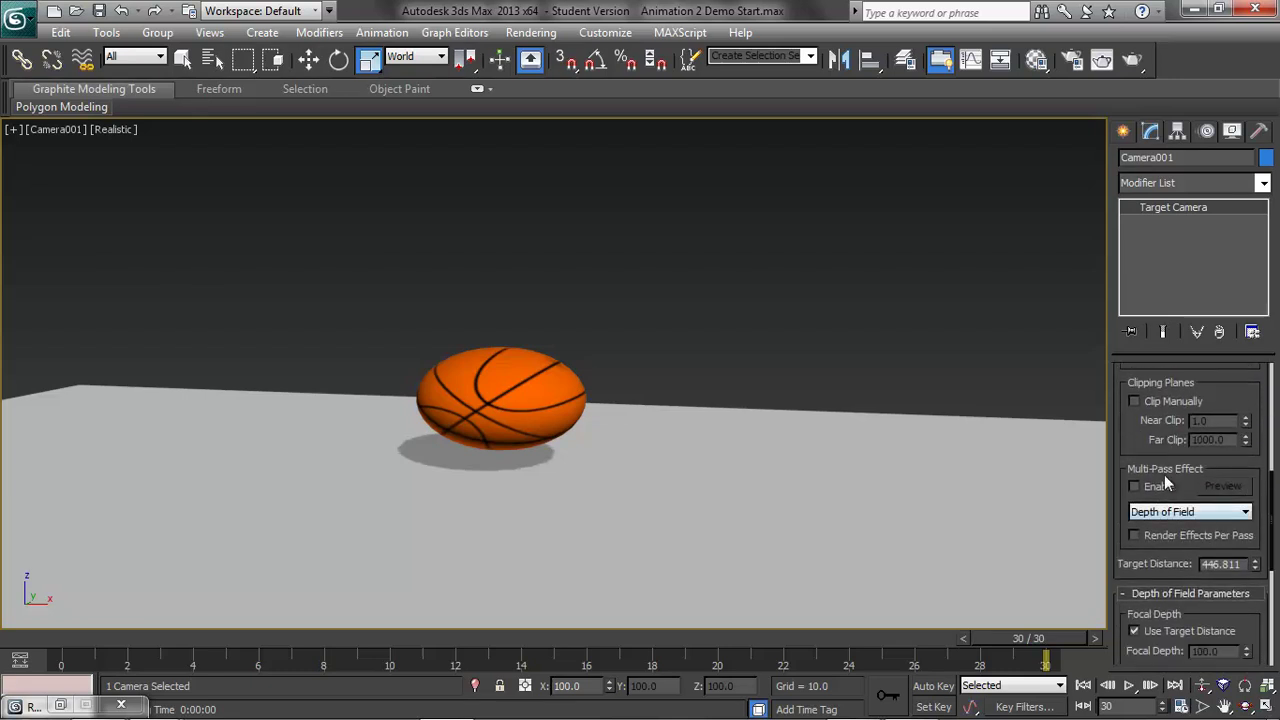
click(1134, 486)
click(1188, 512)
click(1172, 553)
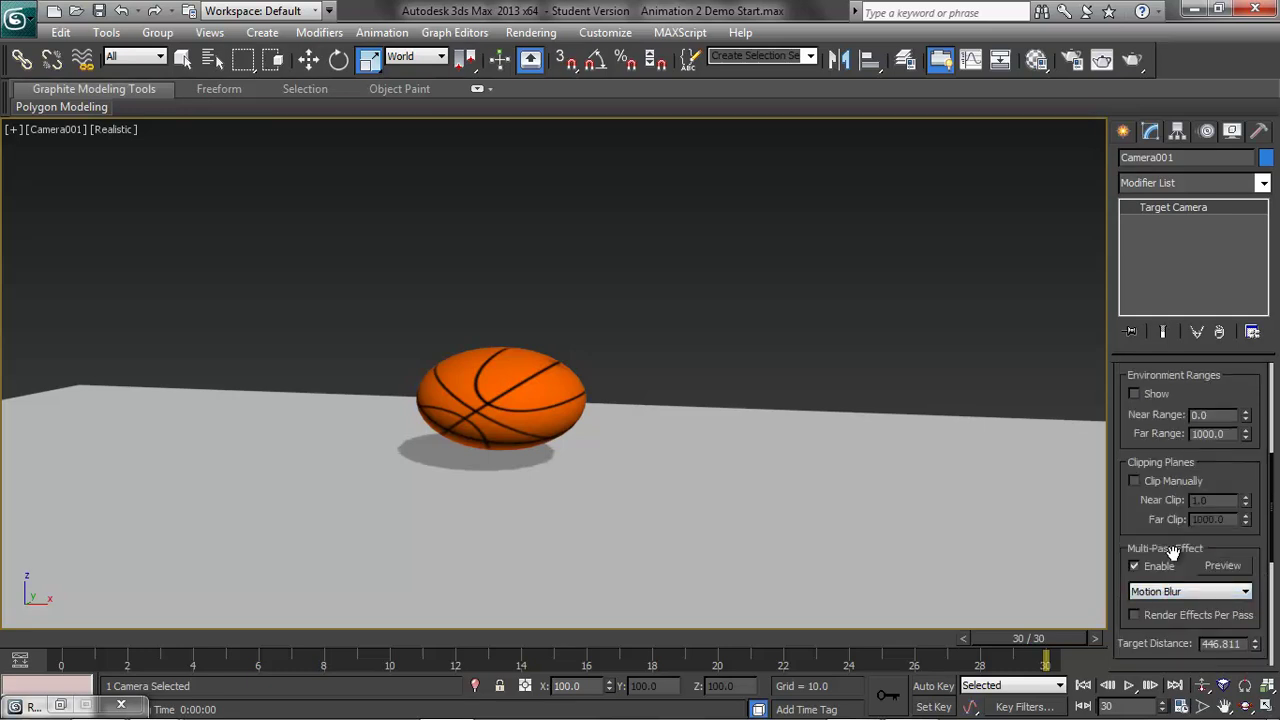
drag(1272, 490, 1263, 567)
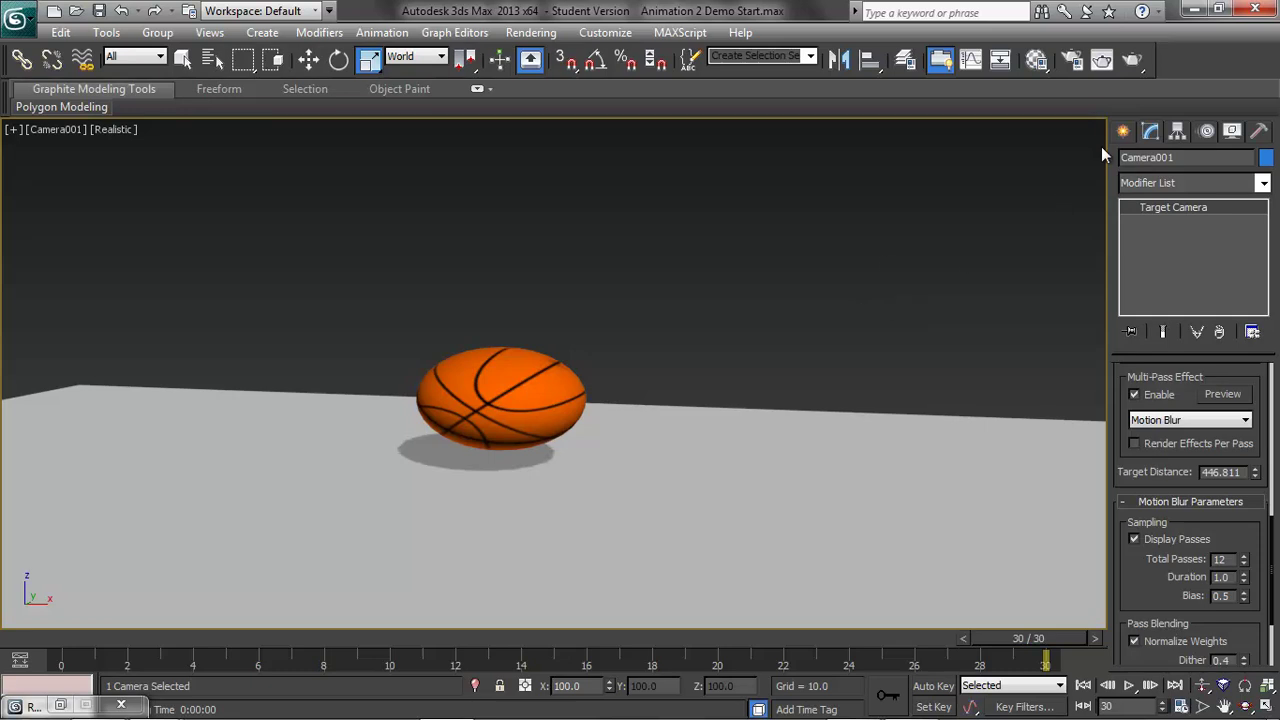
click(1134, 62)
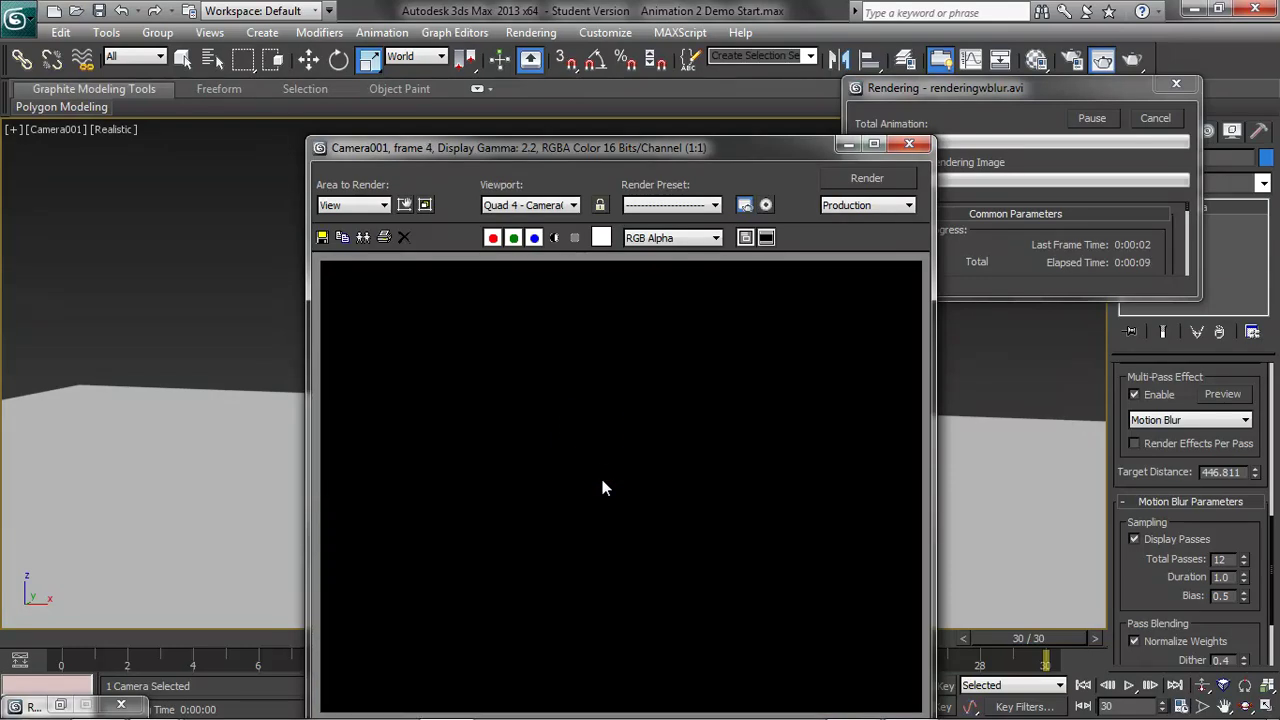
click(910, 146)
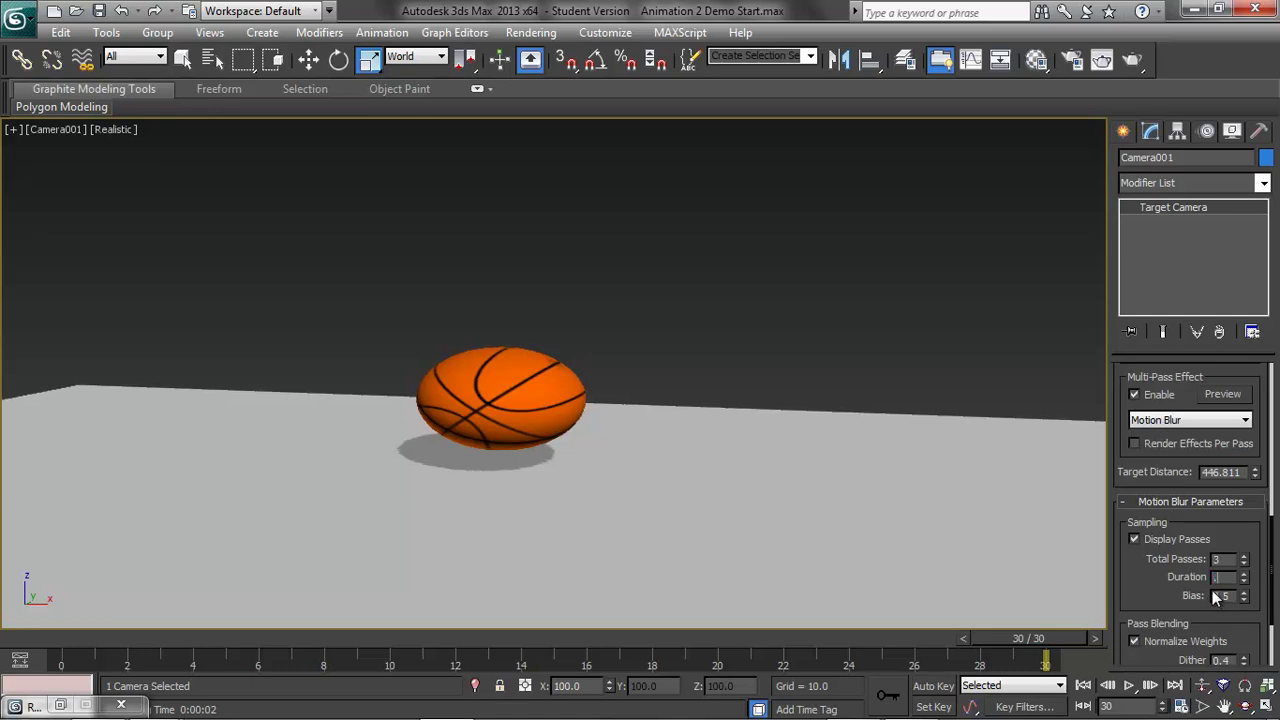
Step: Set the motion blur to 3 total passes with a duration of 0.3 and re-render, overwriting renderingwblur.avi
text(3)
click(1133, 62)
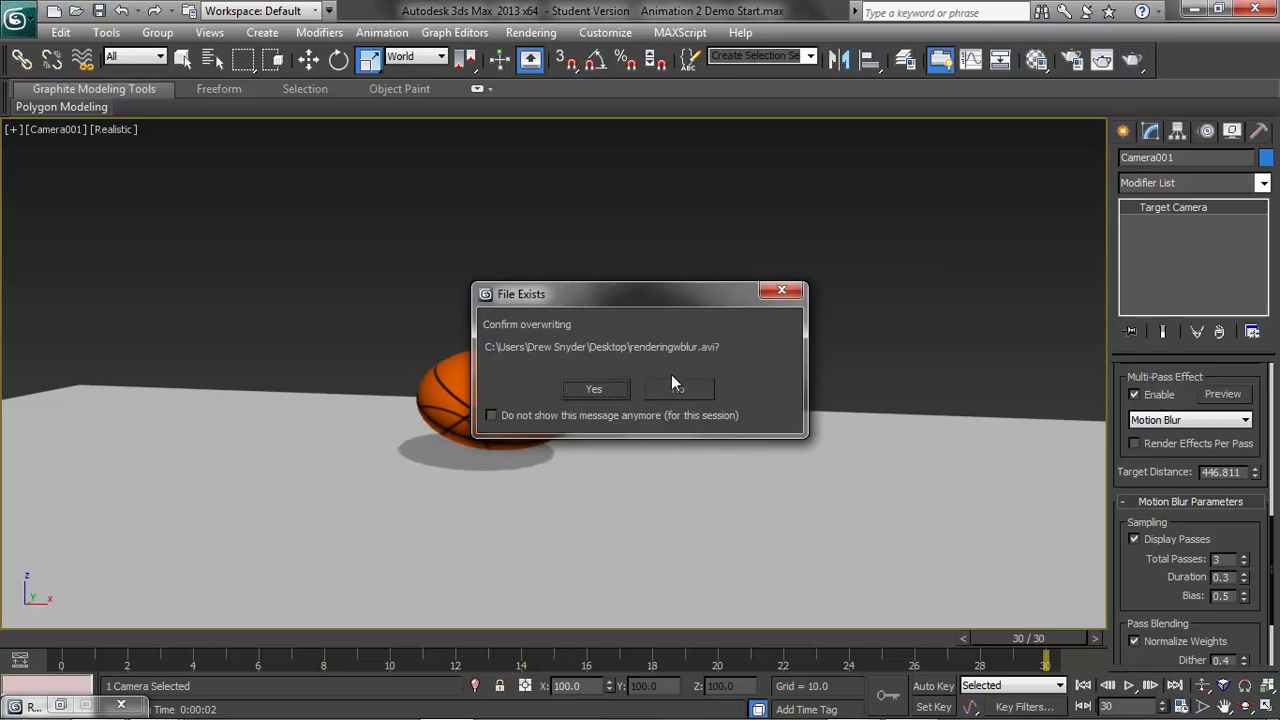
click(595, 389)
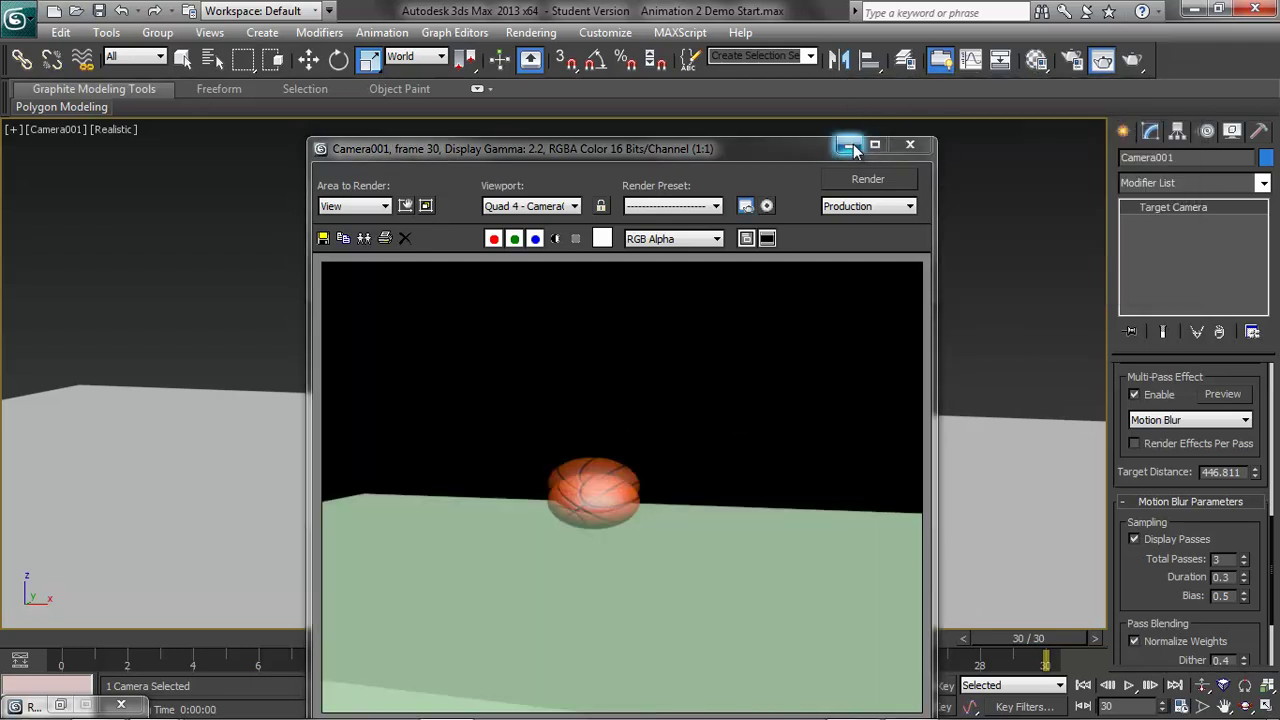
Step: Minimize the open windows, open renderingwblur.avi from the desktop in QuickTime Player without restoring file associations, then play and scrub through it
click(848, 146)
click(1193, 9)
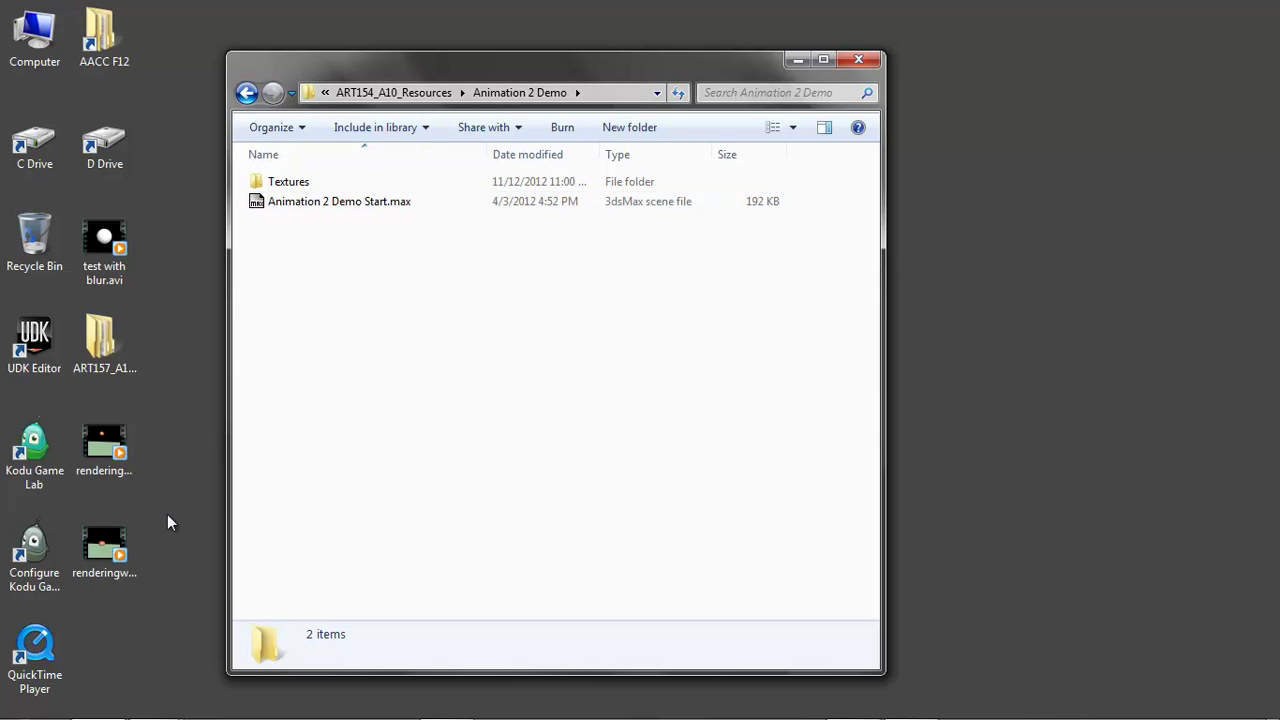
right_click(101, 553)
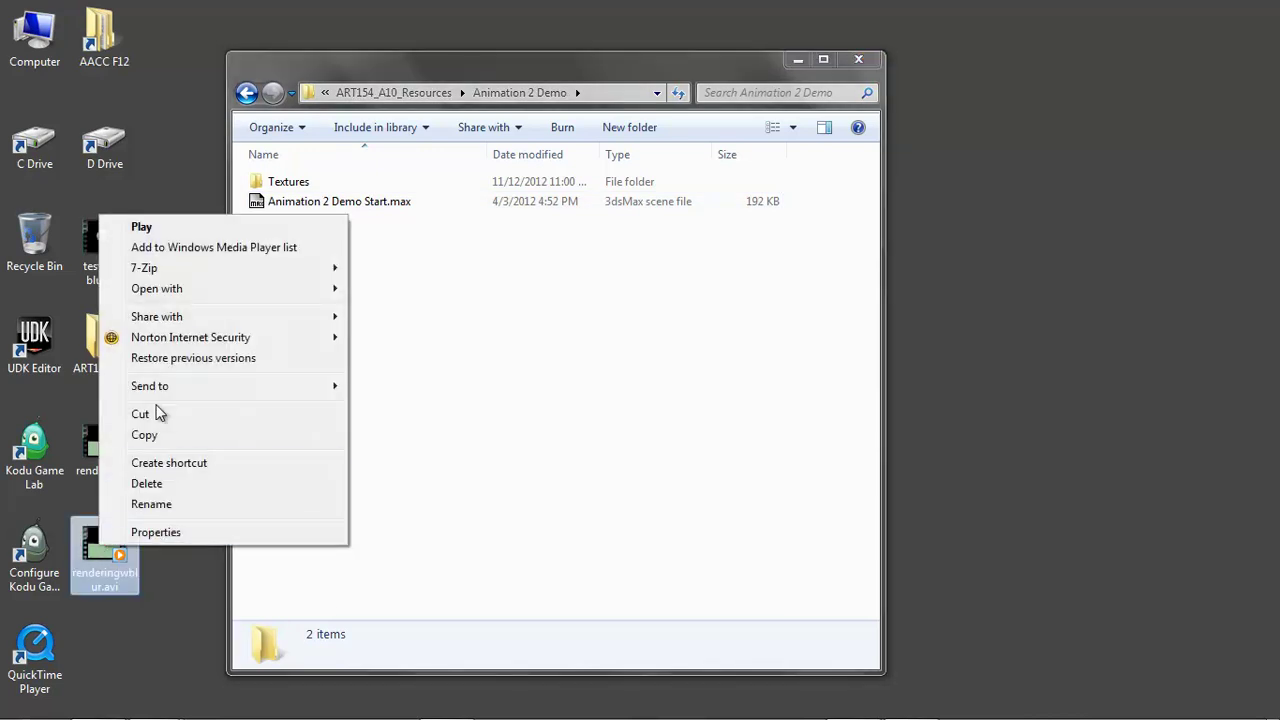
mouse_move(155, 291)
click(440, 289)
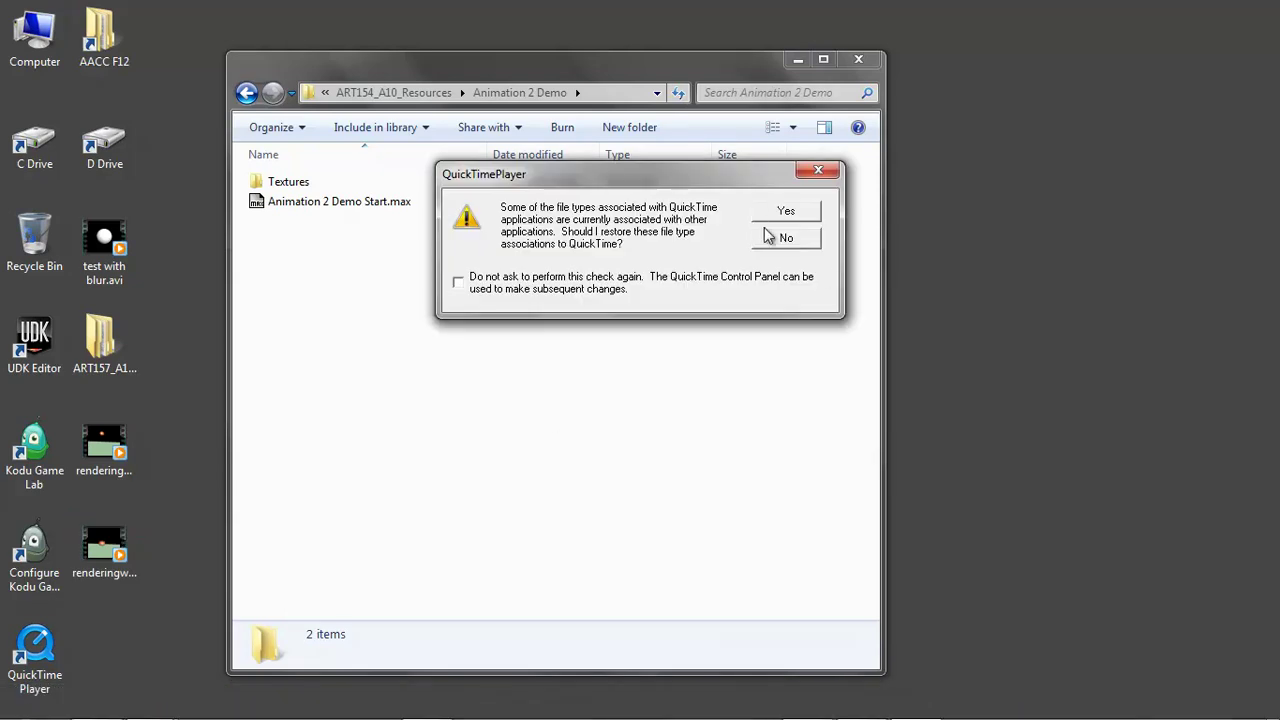
click(772, 236)
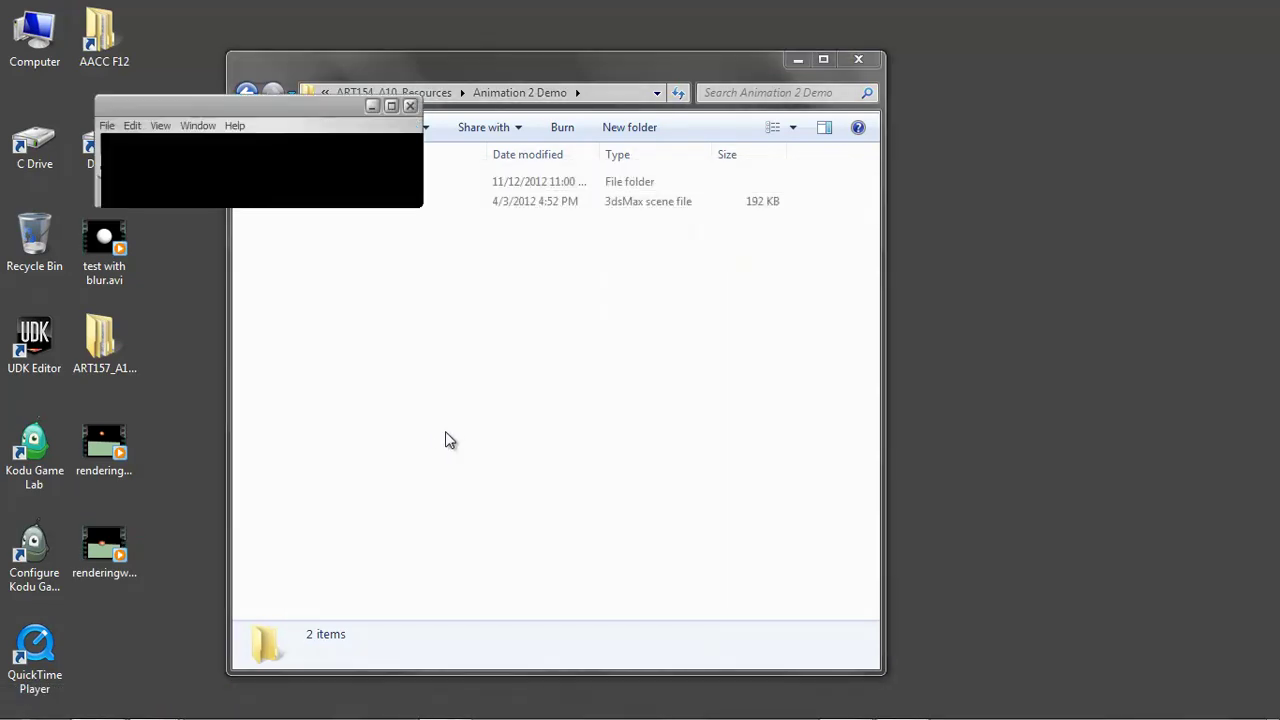
click(399, 633)
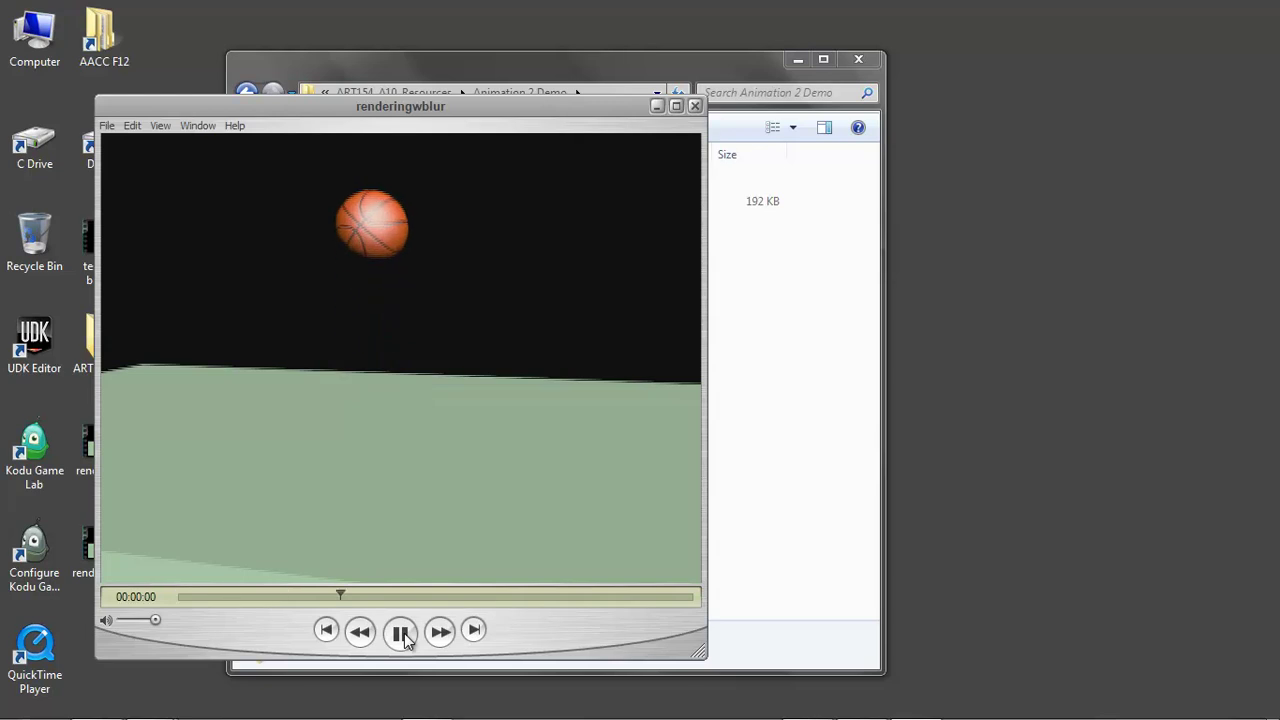
drag(696, 597, 223, 577)
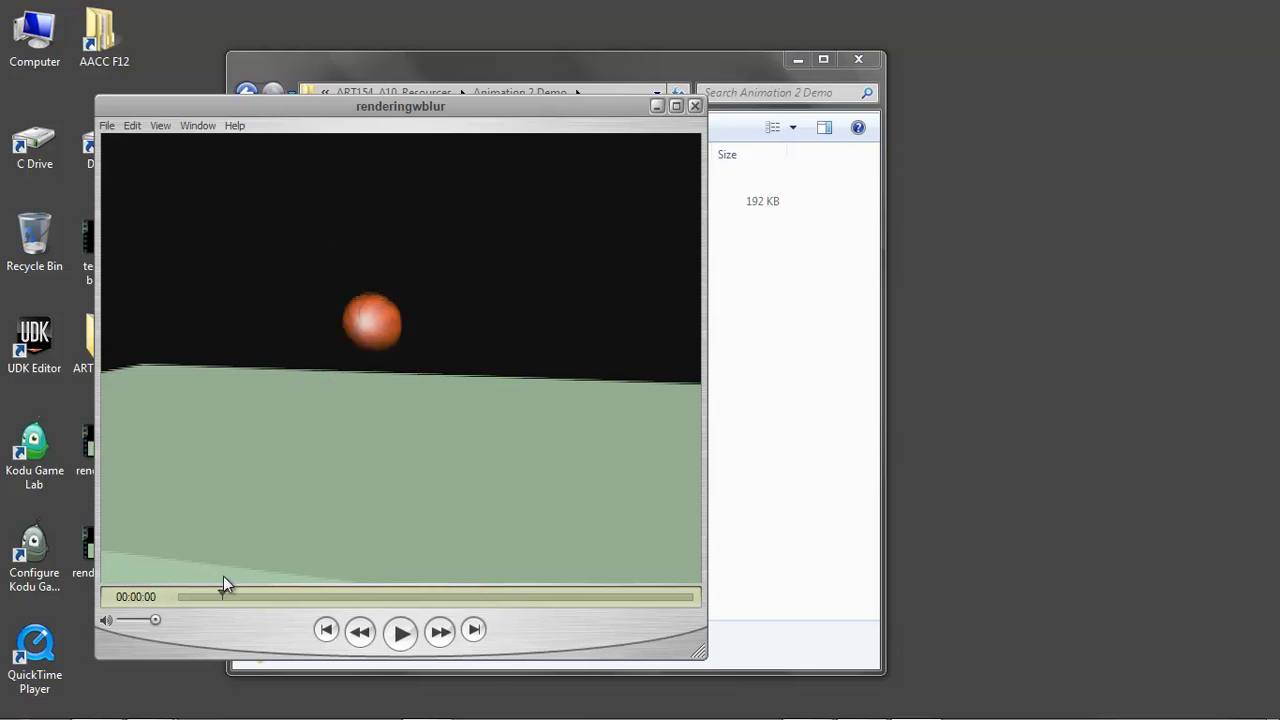
Step: Show the renderingwblur movie at half size and scrub through its opening frames to examine the motion blur
click(160, 126)
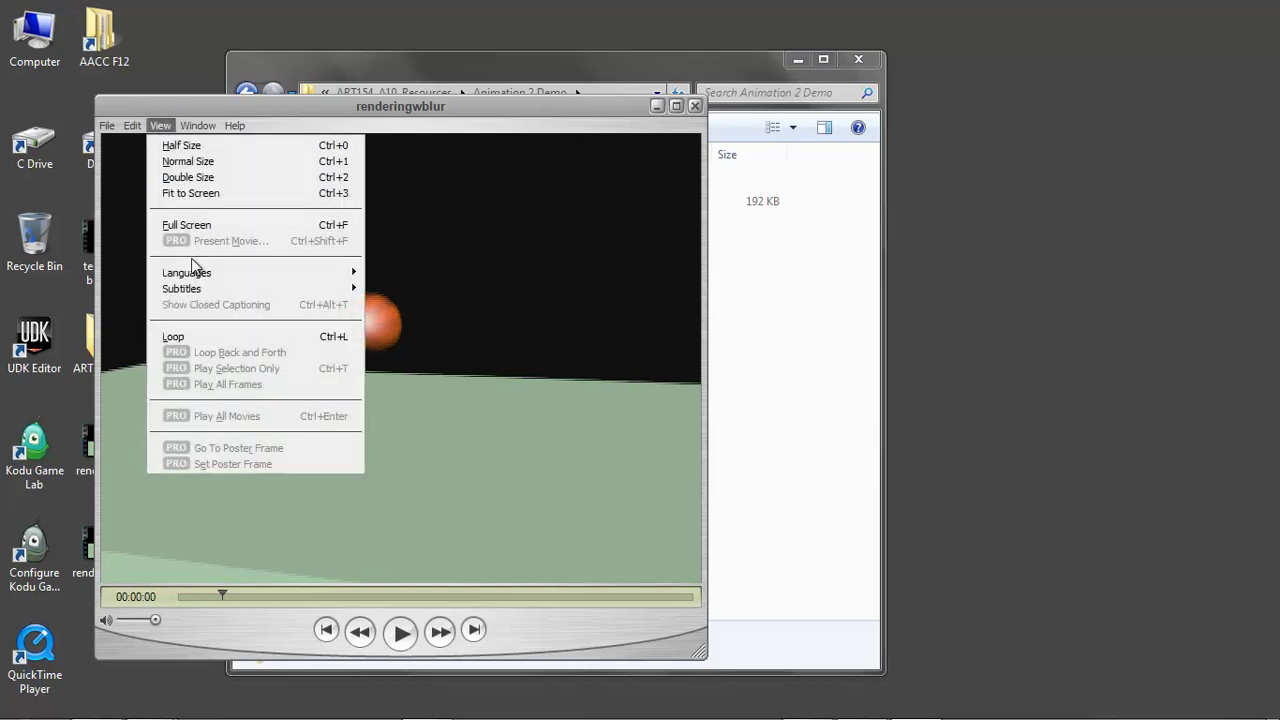
click(181, 145)
mouse_move(191, 365)
mouse_down()
mouse_move(366, 366)
mouse_move(181, 372)
mouse_move(201, 366)
mouse_up()
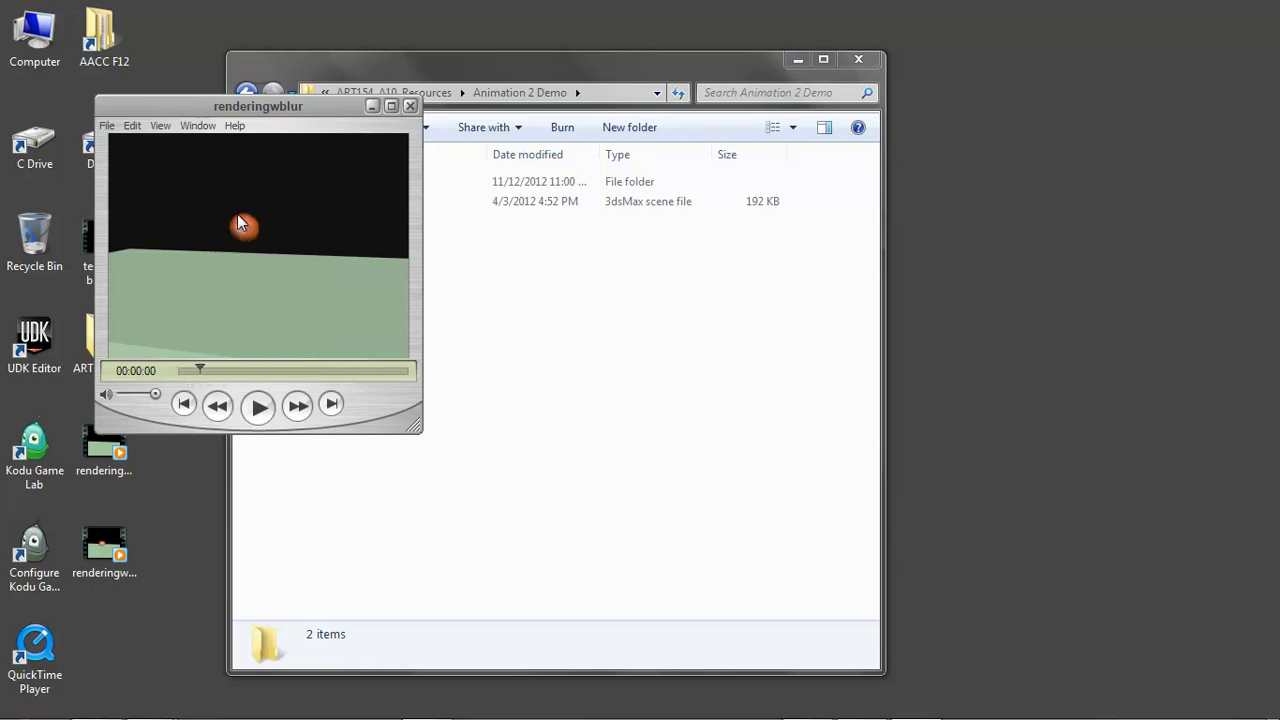
drag(198, 366, 182, 367)
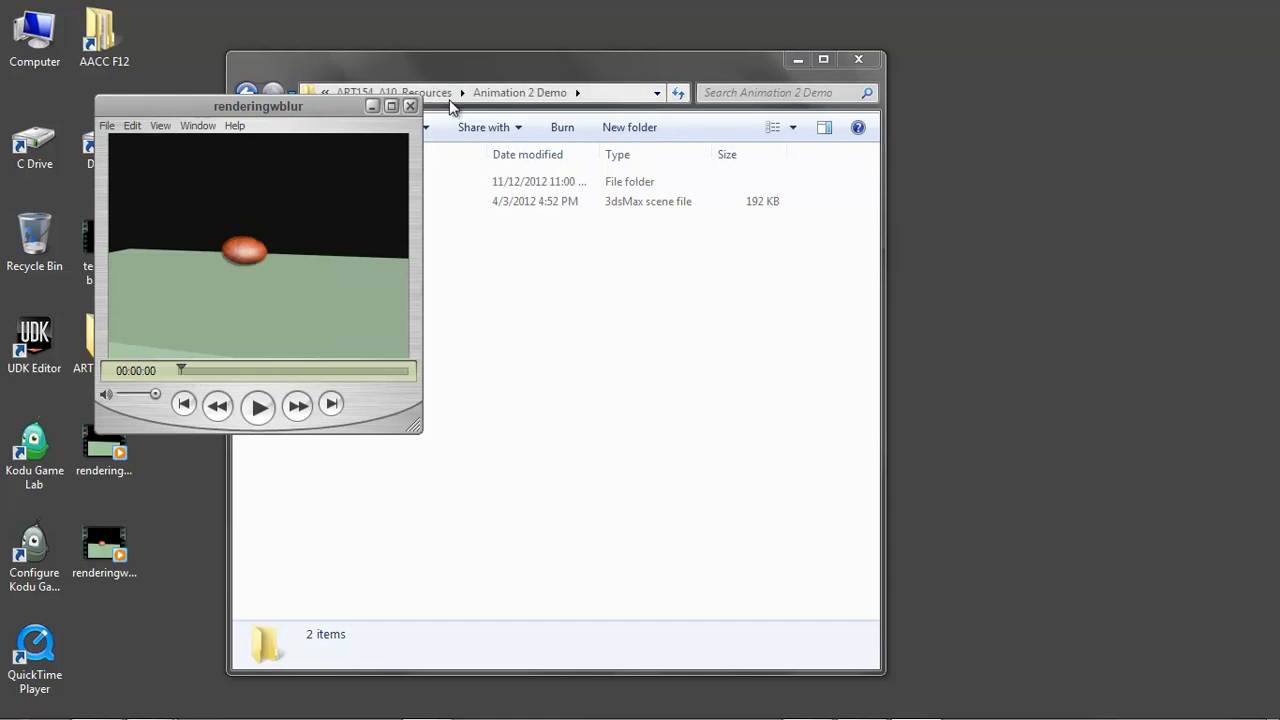
Step: Close the movie and the Animation 2 Demo folder window, and decline the Apple Software Update restart
click(410, 106)
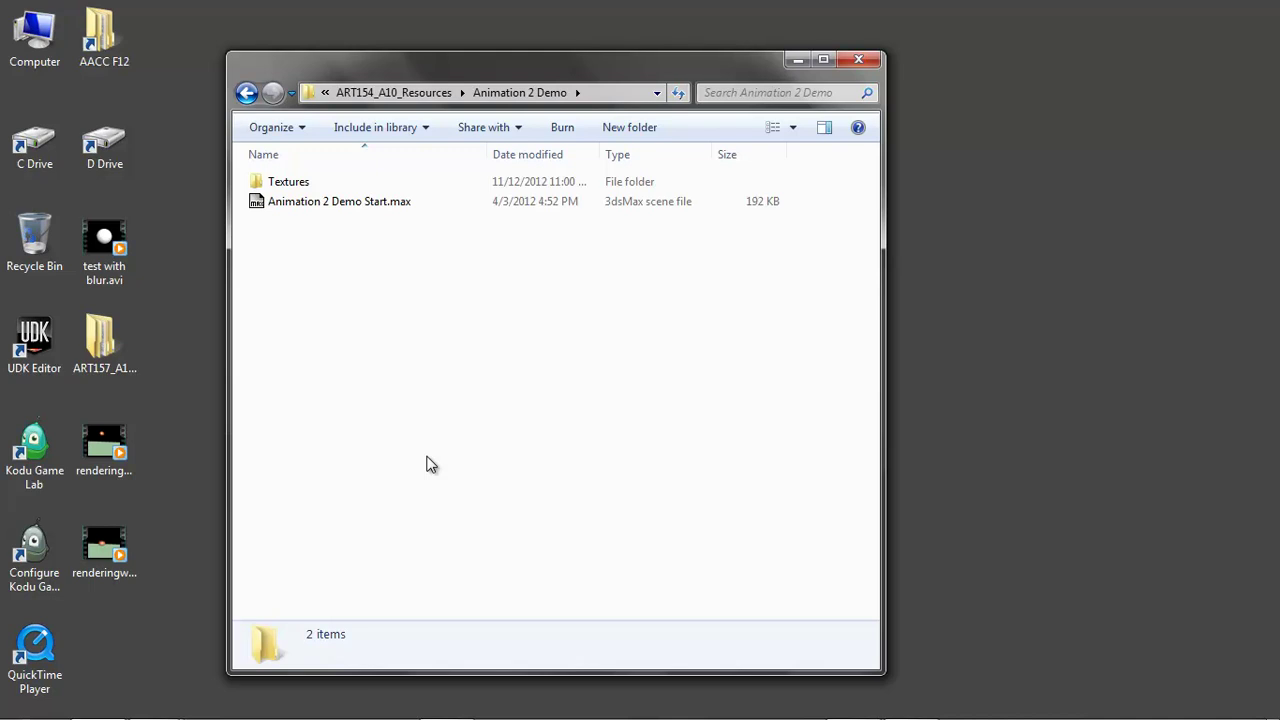
click(858, 60)
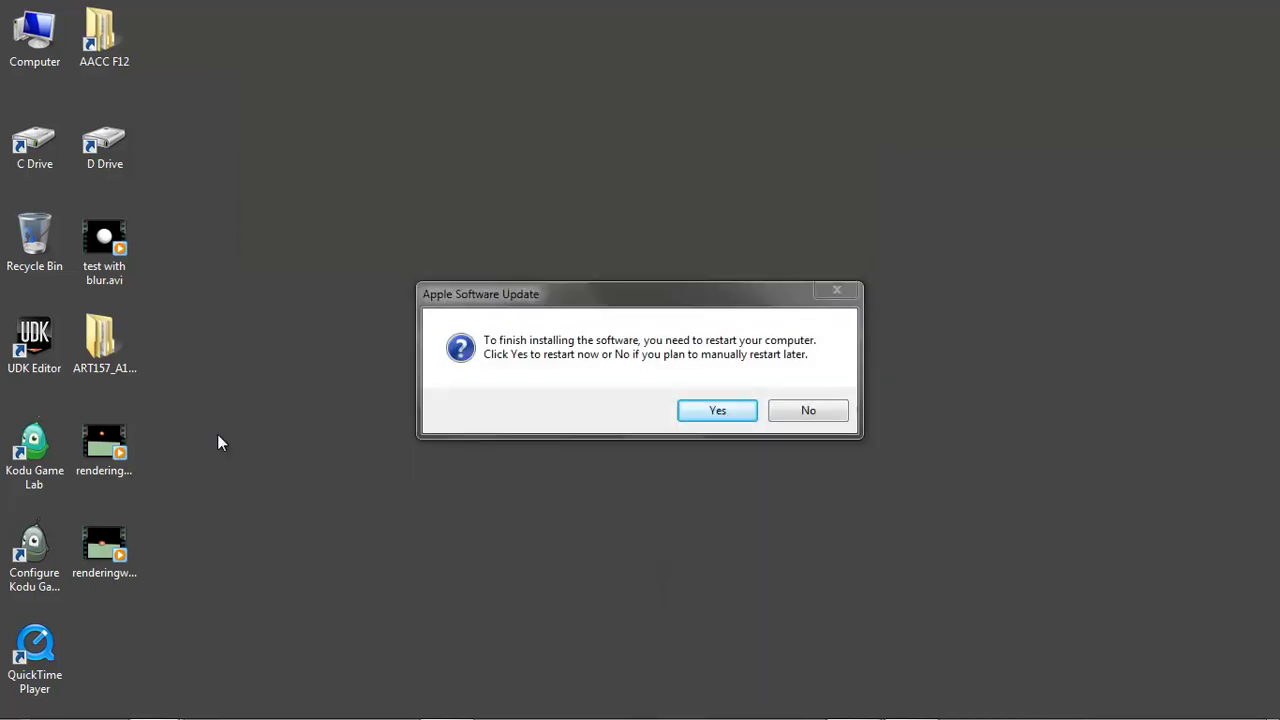
click(810, 412)
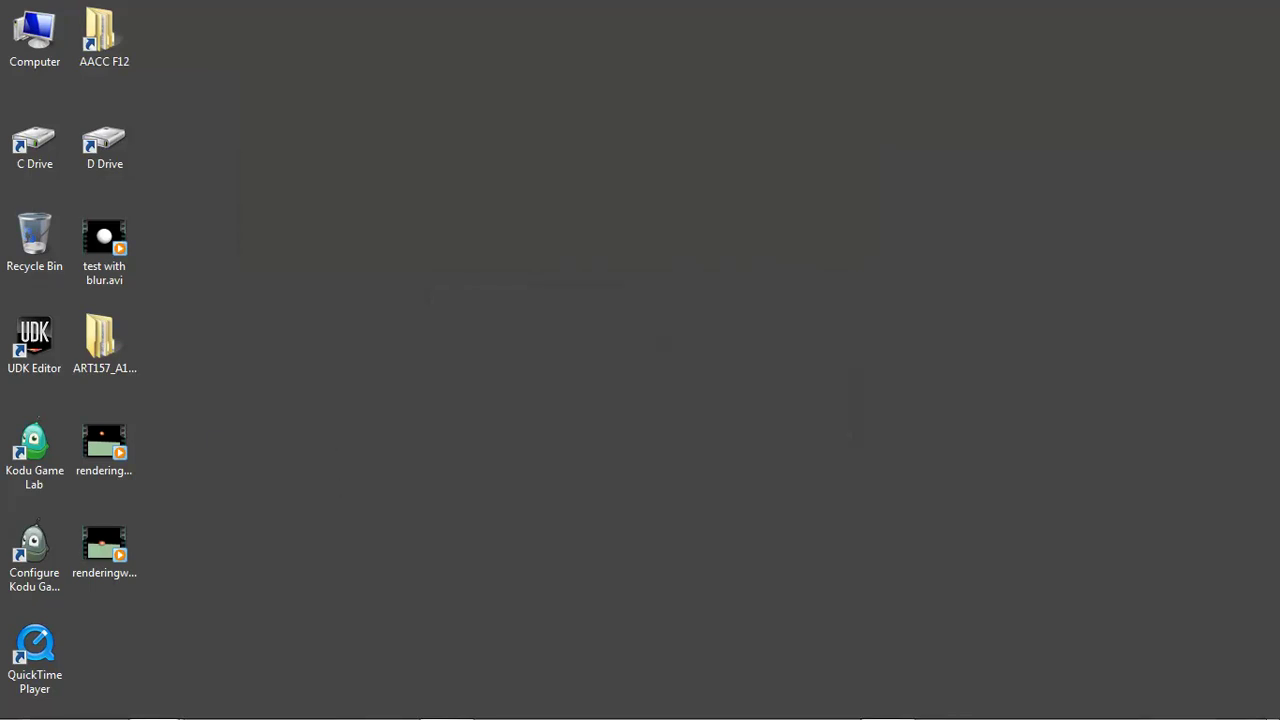